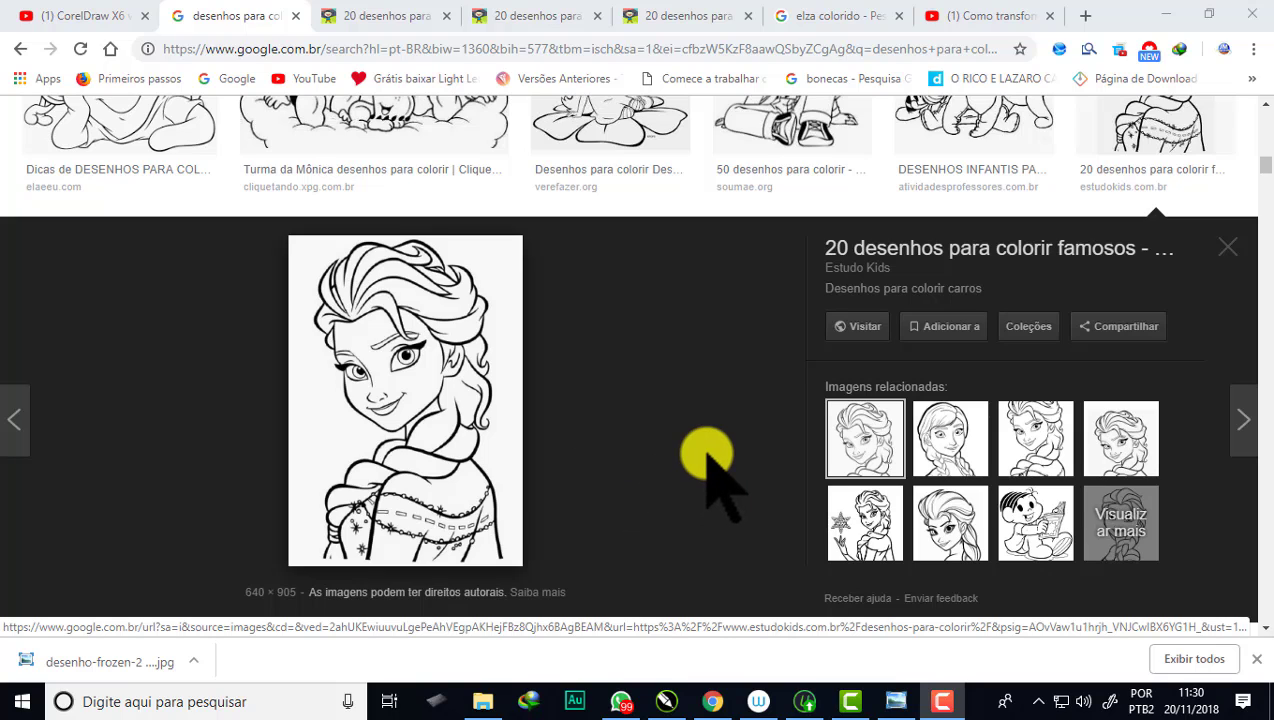
Step: Browse the search results and preview the Elsa colouring image
{"action": "scroll", "coordinate": [707, 470], "scroll_direction": "up", "scroll_amount": 1}
{"action": "scroll", "coordinate": [707, 470], "scroll_direction": "up", "scroll_amount": 2}
{"action": "scroll", "coordinate": [707, 470], "scroll_direction": "up", "scroll_amount": 1}
{"action": "scroll", "coordinate": [707, 470], "scroll_direction": "up", "scroll_amount": 1}
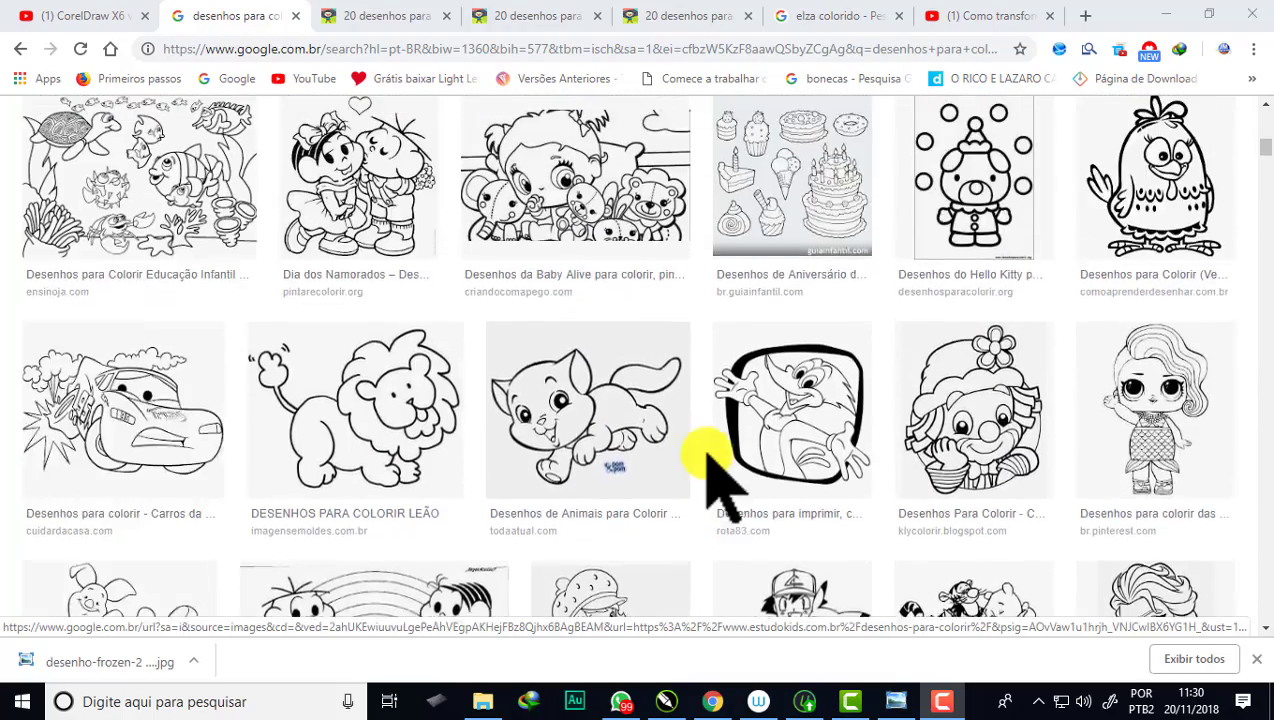
{"action": "scroll", "coordinate": [707, 470], "scroll_direction": "up", "scroll_amount": 2}
{"action": "scroll", "coordinate": [707, 470], "scroll_direction": "up", "scroll_amount": 1}
{"action": "scroll", "coordinate": [707, 470], "scroll_direction": "up", "scroll_amount": 3}
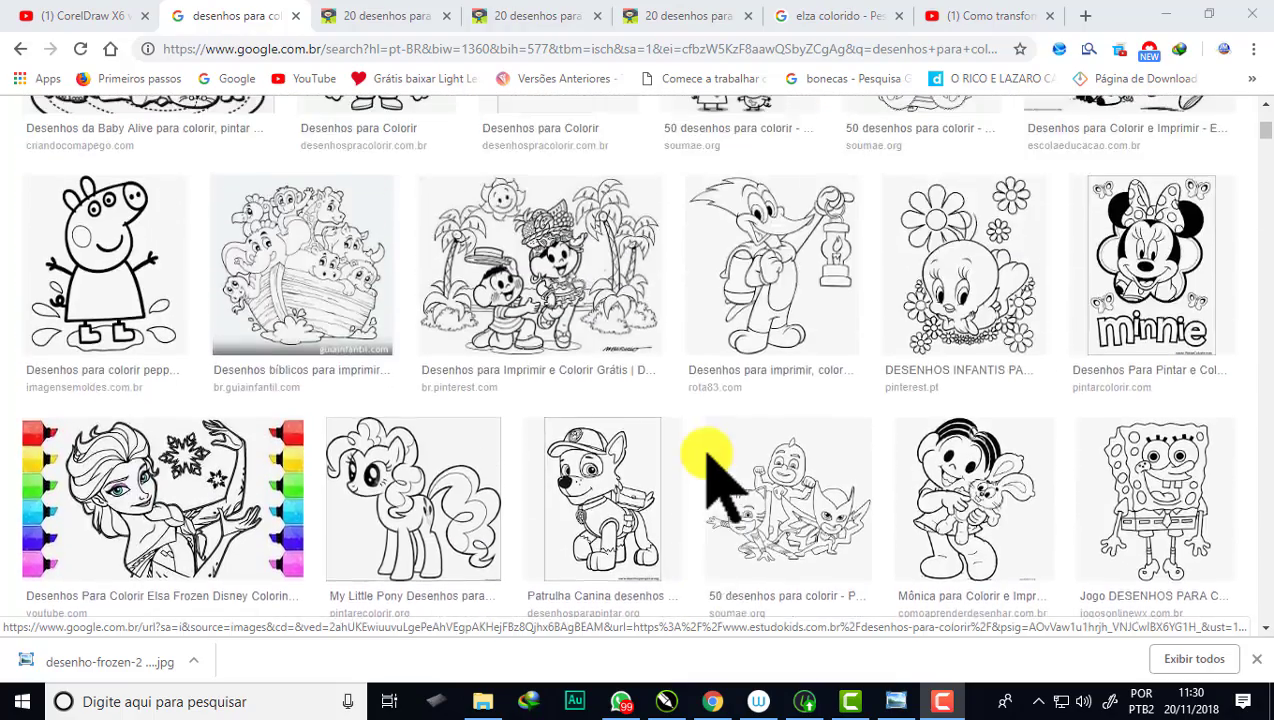
{"action": "scroll", "coordinate": [707, 470], "scroll_direction": "up", "scroll_amount": 2}
{"action": "scroll", "coordinate": [707, 470], "scroll_direction": "up", "scroll_amount": 1}
{"action": "scroll", "coordinate": [714, 480], "scroll_direction": "up", "scroll_amount": 1}
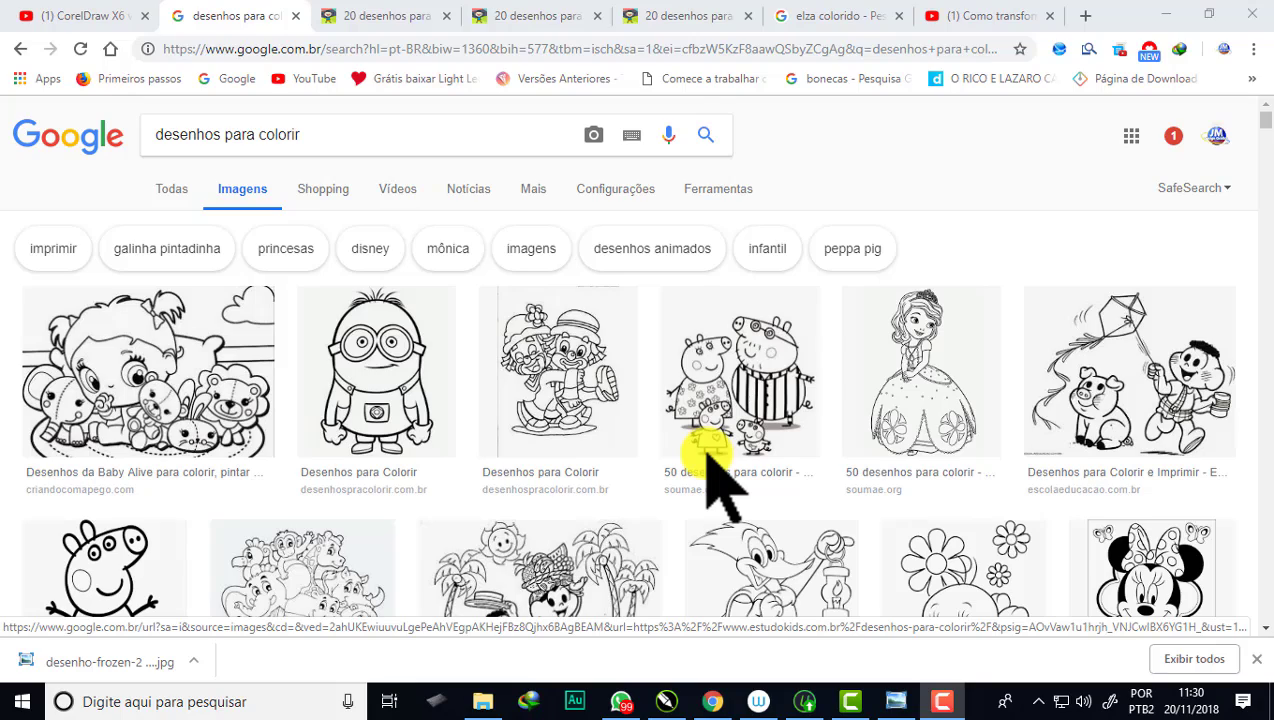
{"action": "scroll", "coordinate": [693, 470], "scroll_direction": "down", "scroll_amount": 1}
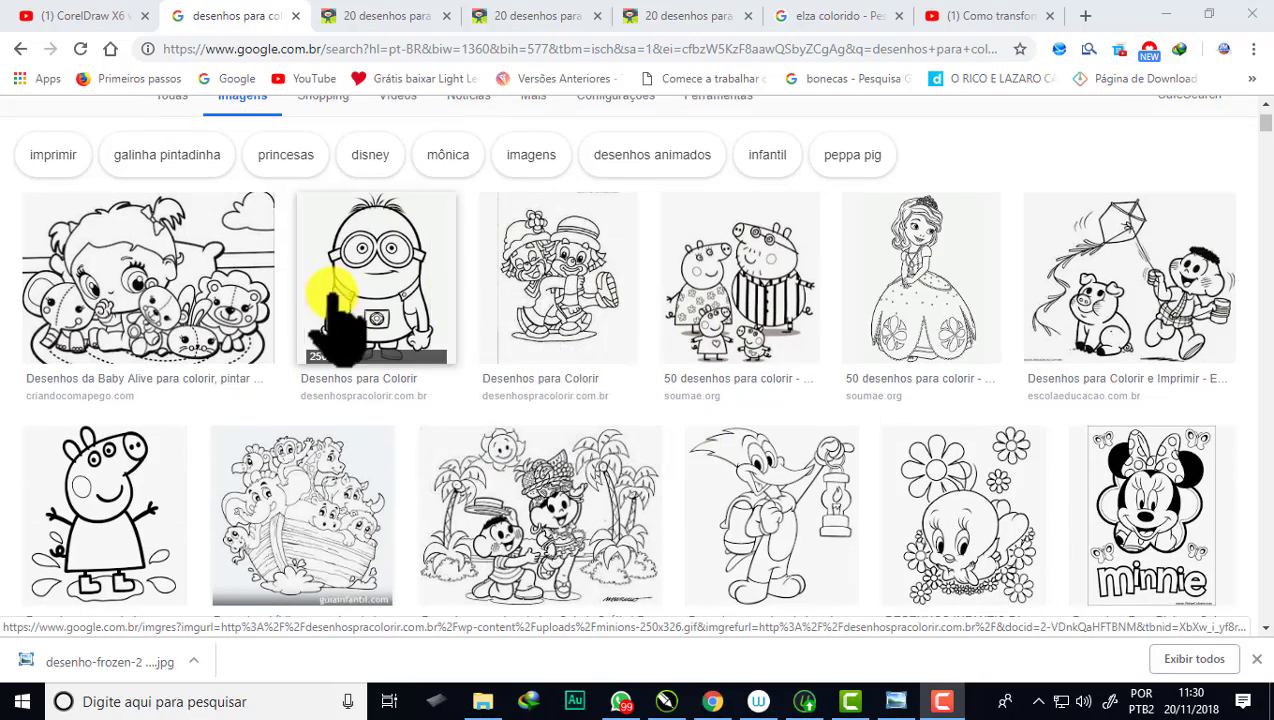
{"action": "scroll", "coordinate": [846, 330], "scroll_direction": "down", "scroll_amount": 2}
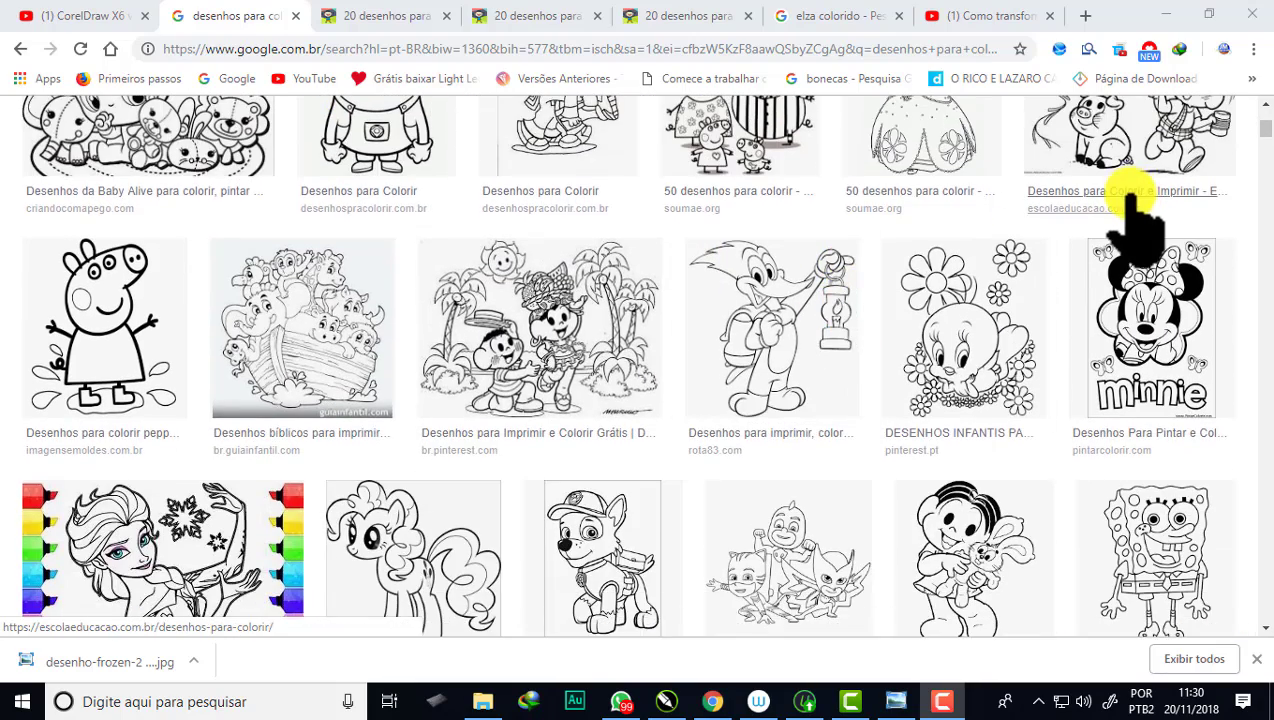
{"action": "scroll", "coordinate": [1133, 203], "scroll_direction": "up", "scroll_amount": 2}
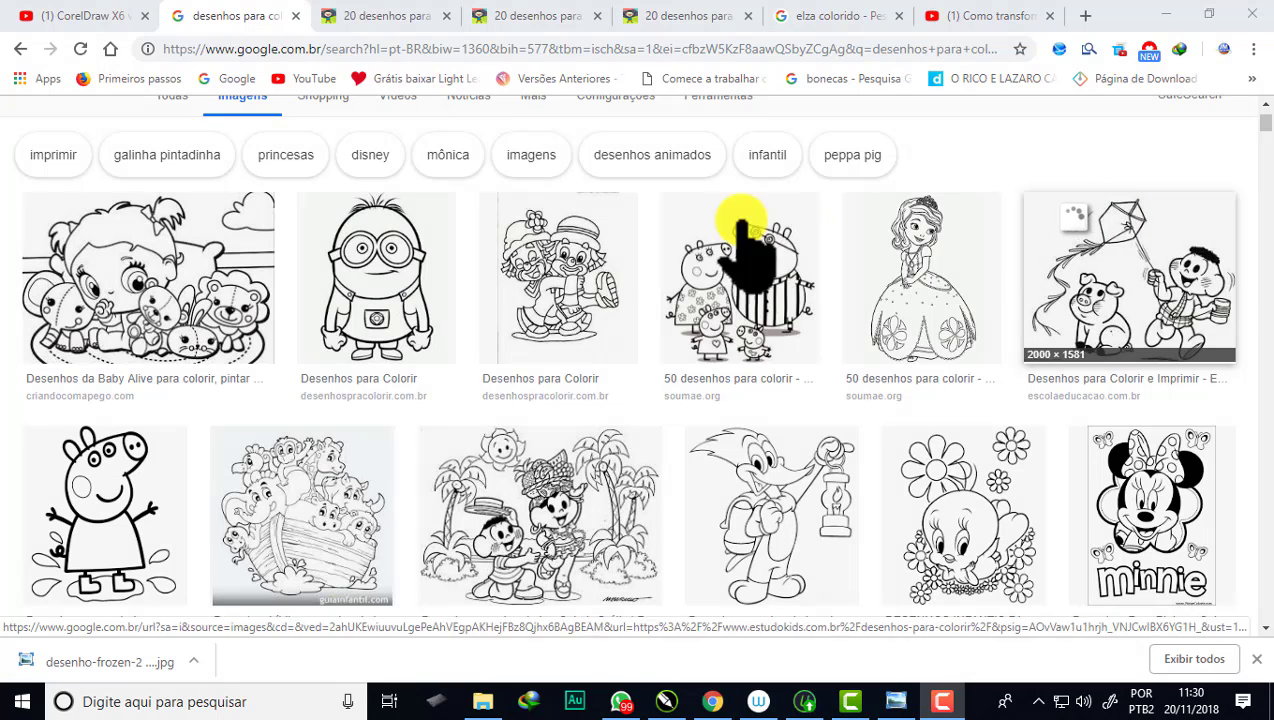
{"action": "scroll", "coordinate": [340, 338], "scroll_direction": "up", "scroll_amount": 1}
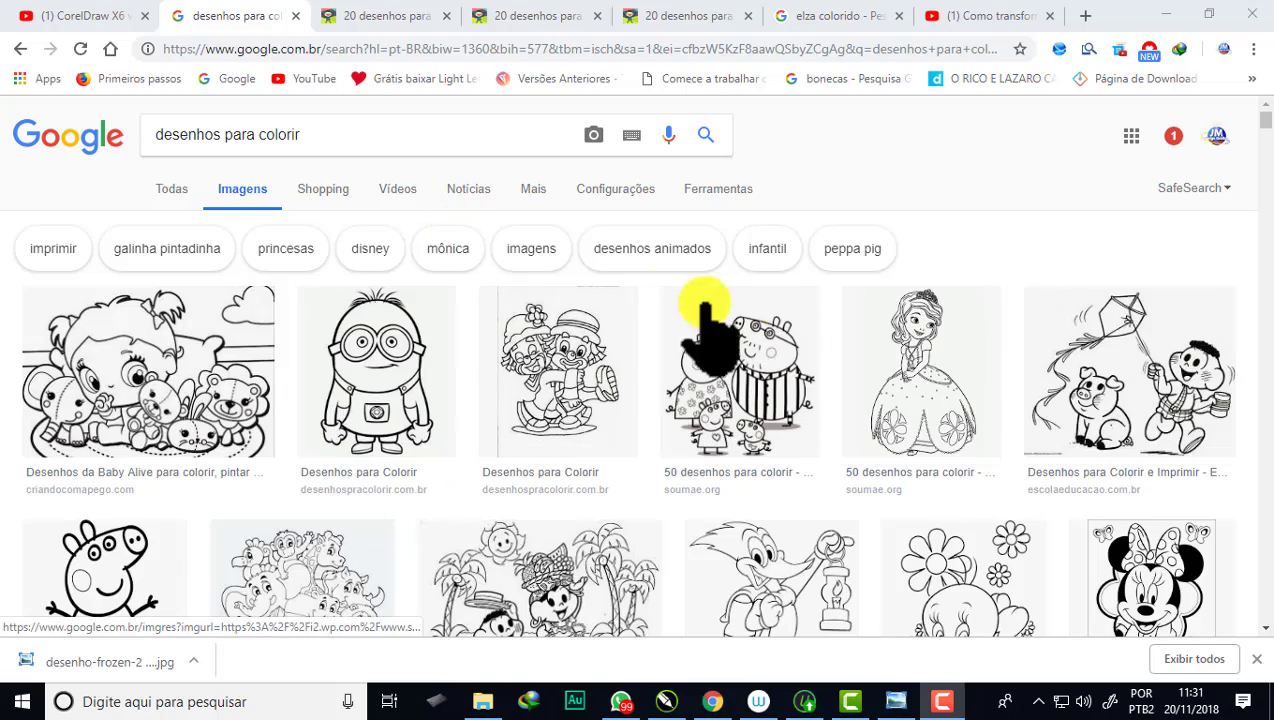
{"action": "scroll", "coordinate": [603, 318], "scroll_direction": "down", "scroll_amount": 2}
{"action": "scroll", "coordinate": [603, 318], "scroll_direction": "down", "scroll_amount": 1}
{"action": "scroll", "coordinate": [605, 322], "scroll_direction": "down", "scroll_amount": 1}
{"action": "scroll", "coordinate": [605, 330], "scroll_direction": "down", "scroll_amount": 1}
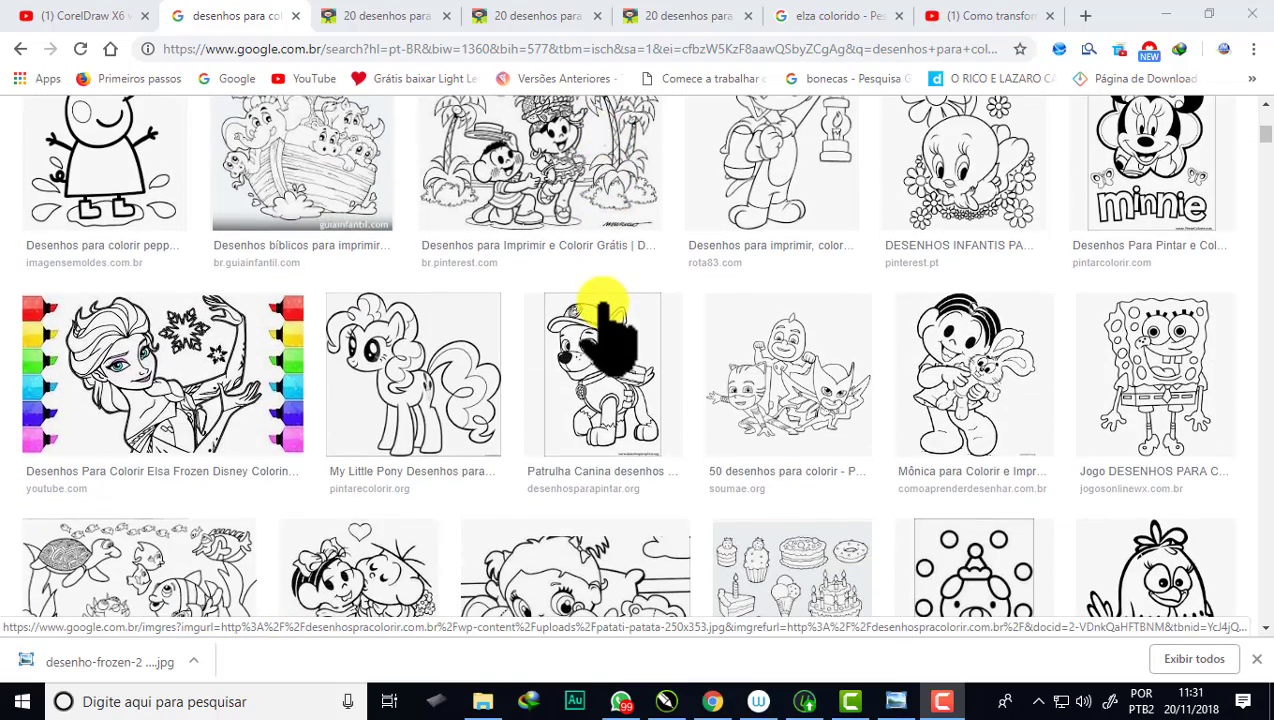
{"action": "scroll", "coordinate": [711, 341], "scroll_direction": "down", "scroll_amount": 2}
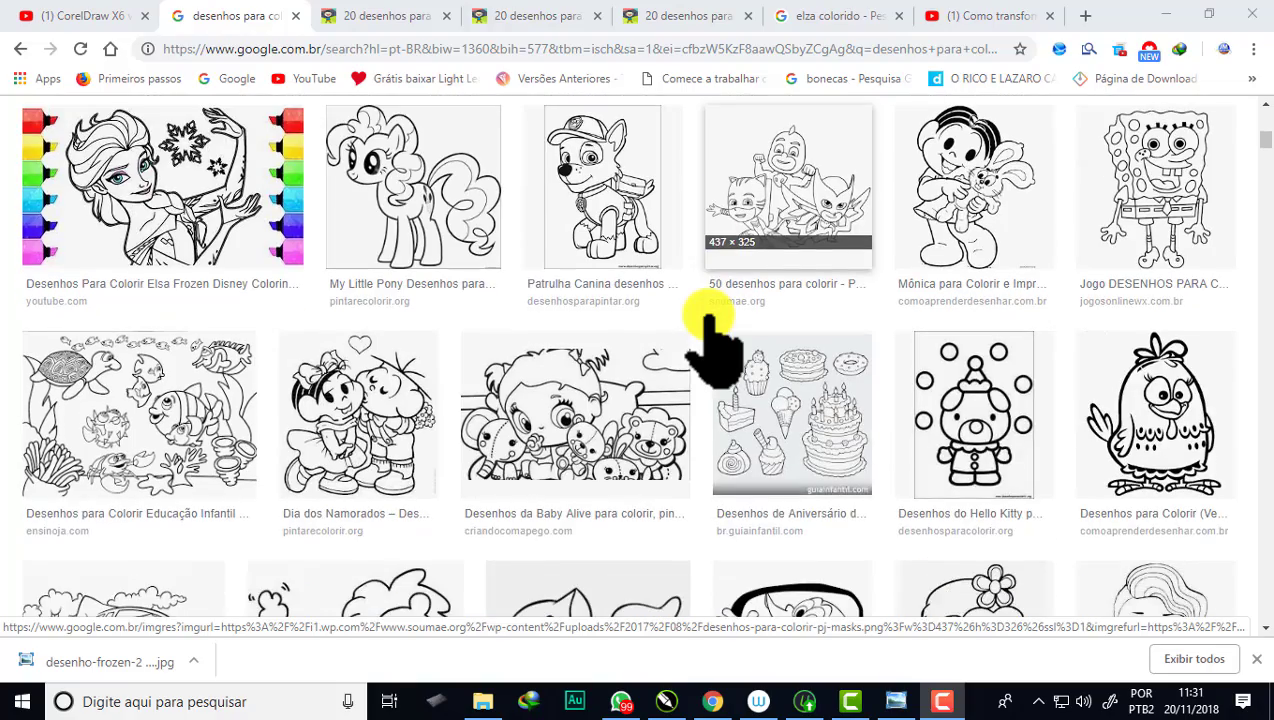
{"action": "scroll", "coordinate": [711, 341], "scroll_direction": "down", "scroll_amount": 4}
{"action": "scroll", "coordinate": [711, 341], "scroll_direction": "down", "scroll_amount": 2}
{"action": "left_click", "coordinate": [711, 341]}
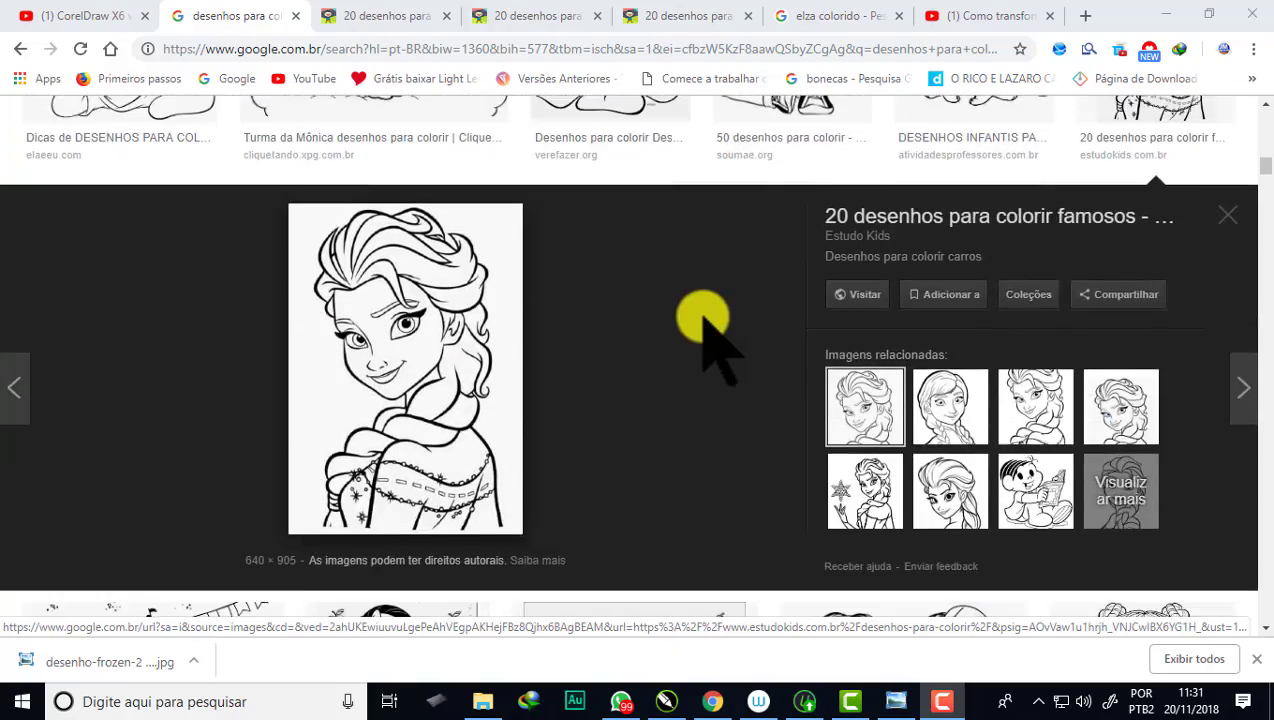
{"action": "scroll", "coordinate": [703, 318], "scroll_direction": "up", "scroll_amount": 2}
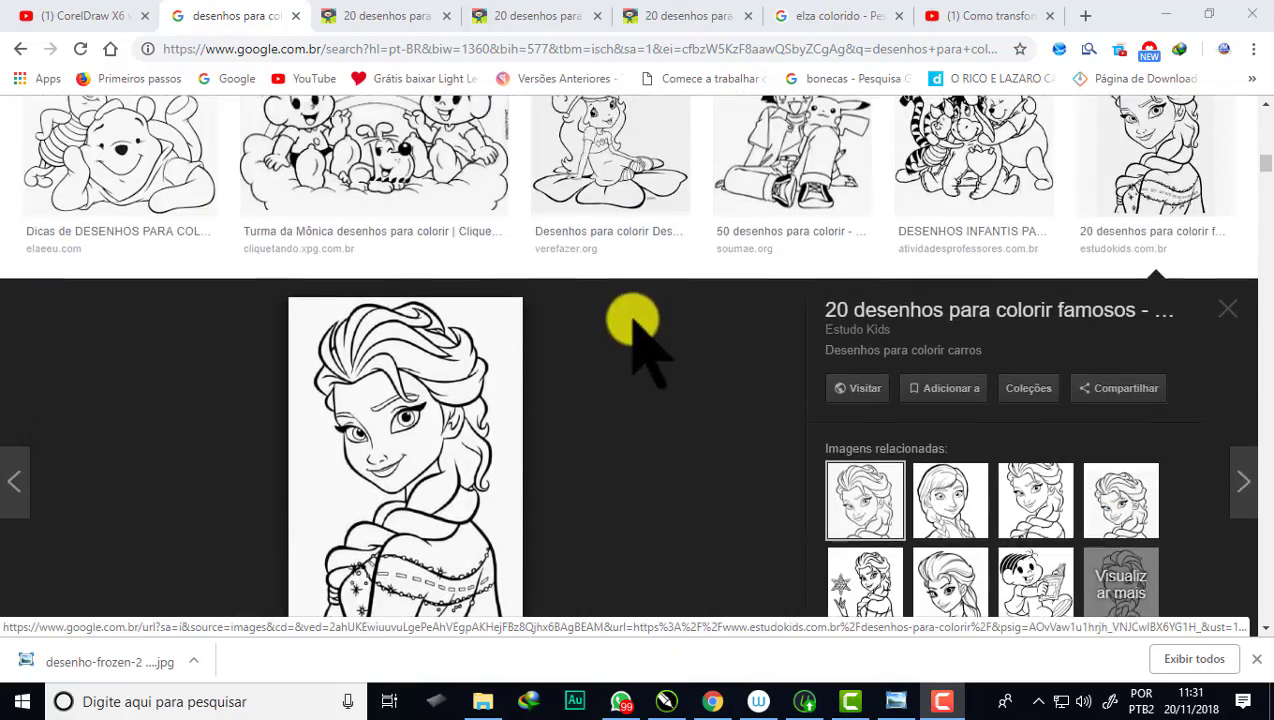
{"action": "scroll", "coordinate": [640, 345], "scroll_direction": "down", "scroll_amount": 1}
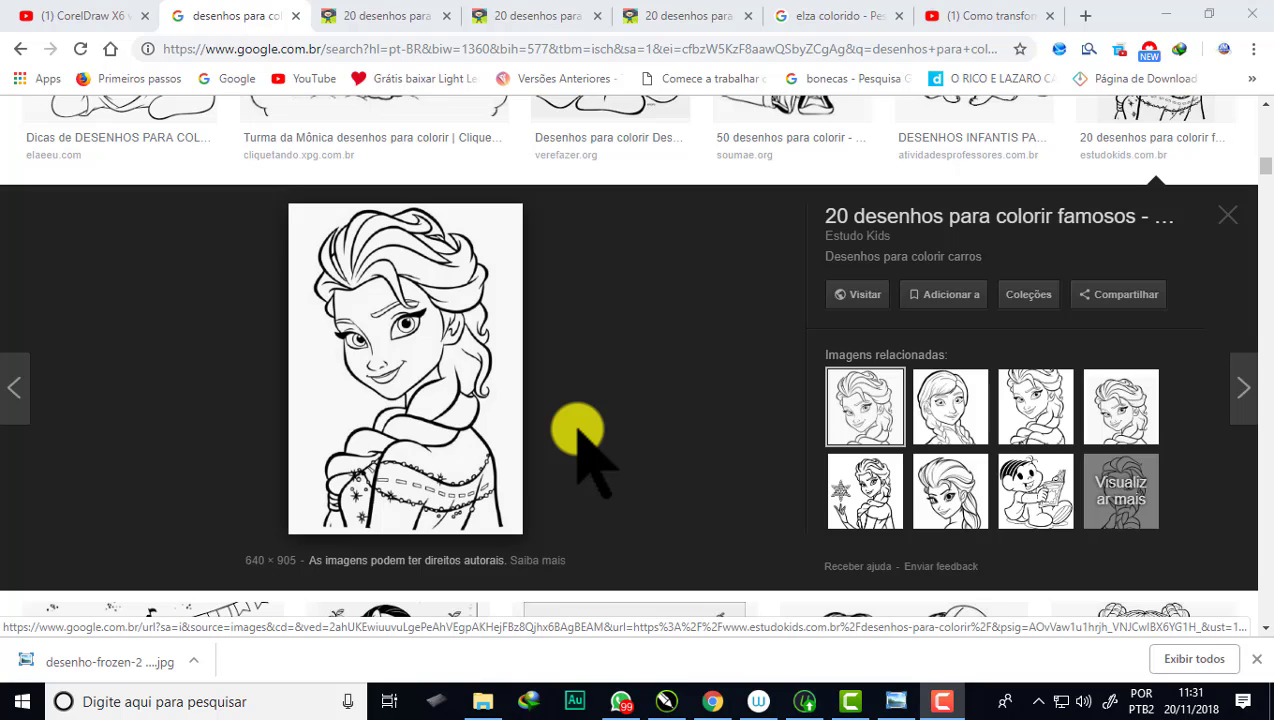
Step: Open the '20 desenhos para colorir famosos' article and save the Elsa face drawing as desenho-frozen-2 (3)
{"action": "left_click", "coordinate": [955, 218]}
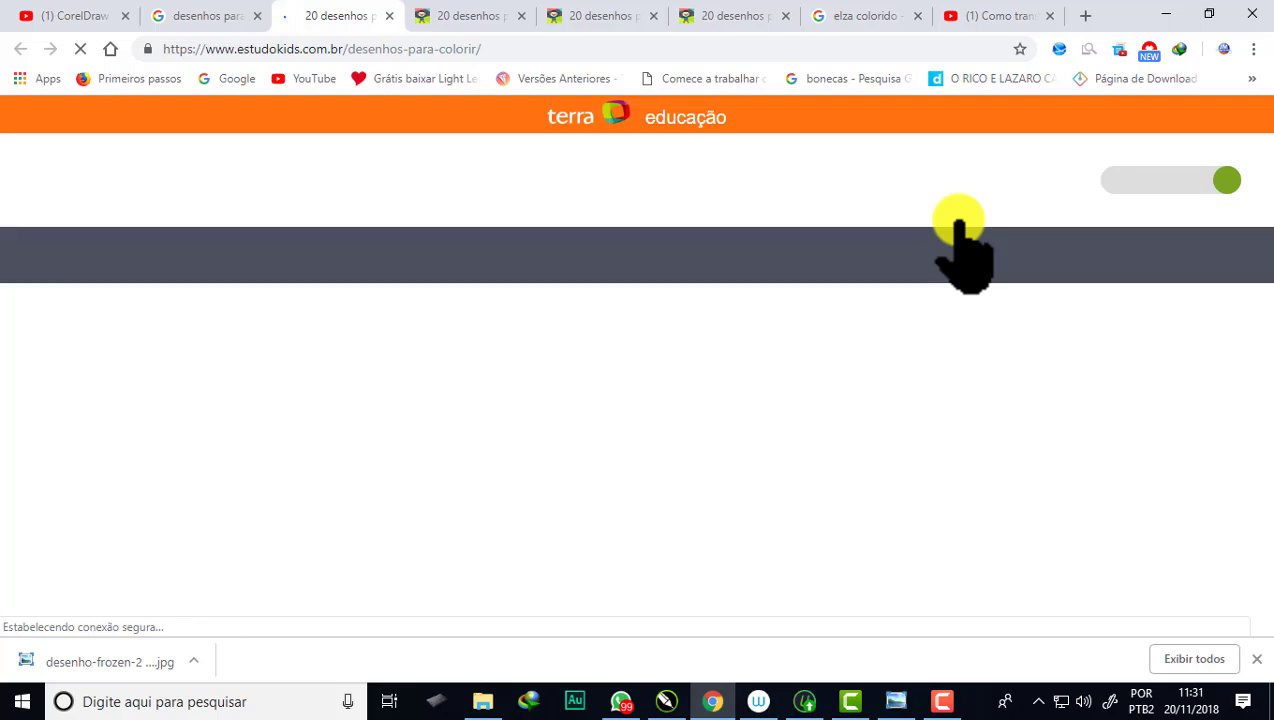
{"action": "scroll", "coordinate": [290, 450], "scroll_direction": "down", "scroll_amount": 2}
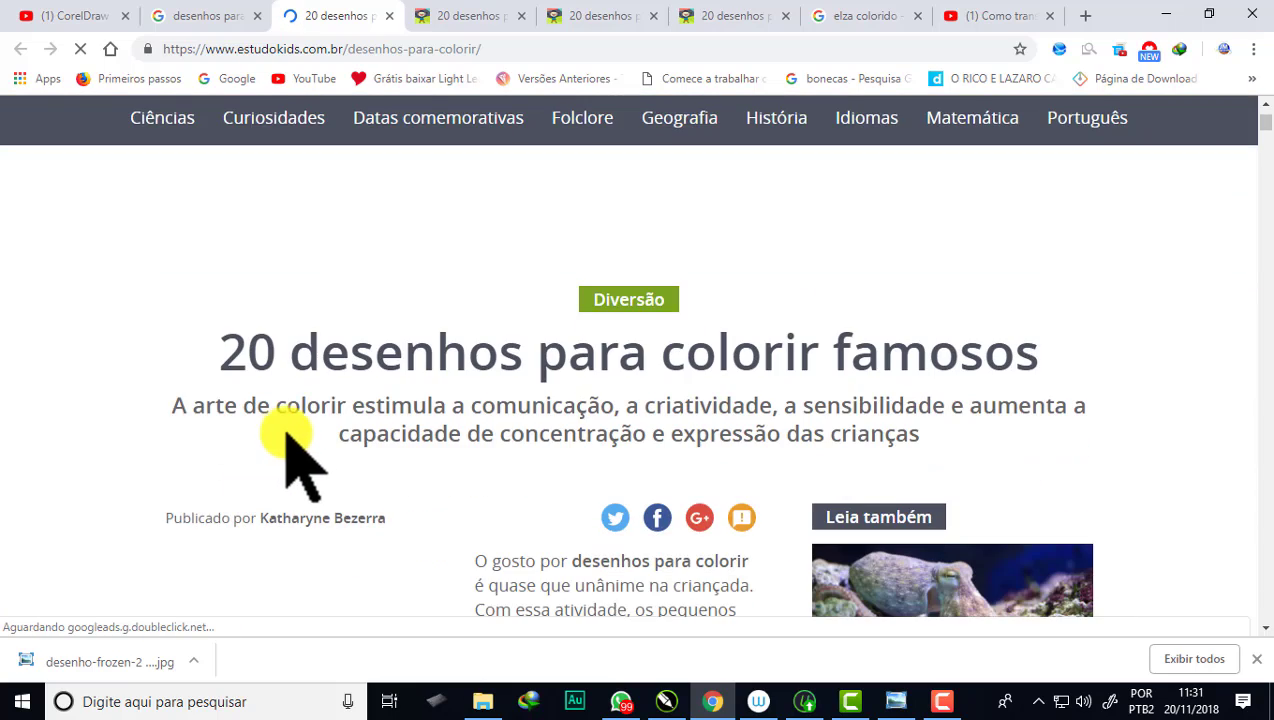
{"action": "scroll", "coordinate": [290, 450], "scroll_direction": "down", "scroll_amount": 2}
{"action": "scroll", "coordinate": [300, 460], "scroll_direction": "down", "scroll_amount": 4}
{"action": "scroll", "coordinate": [300, 452], "scroll_direction": "down", "scroll_amount": 3}
{"action": "scroll", "coordinate": [305, 455], "scroll_direction": "down", "scroll_amount": 1}
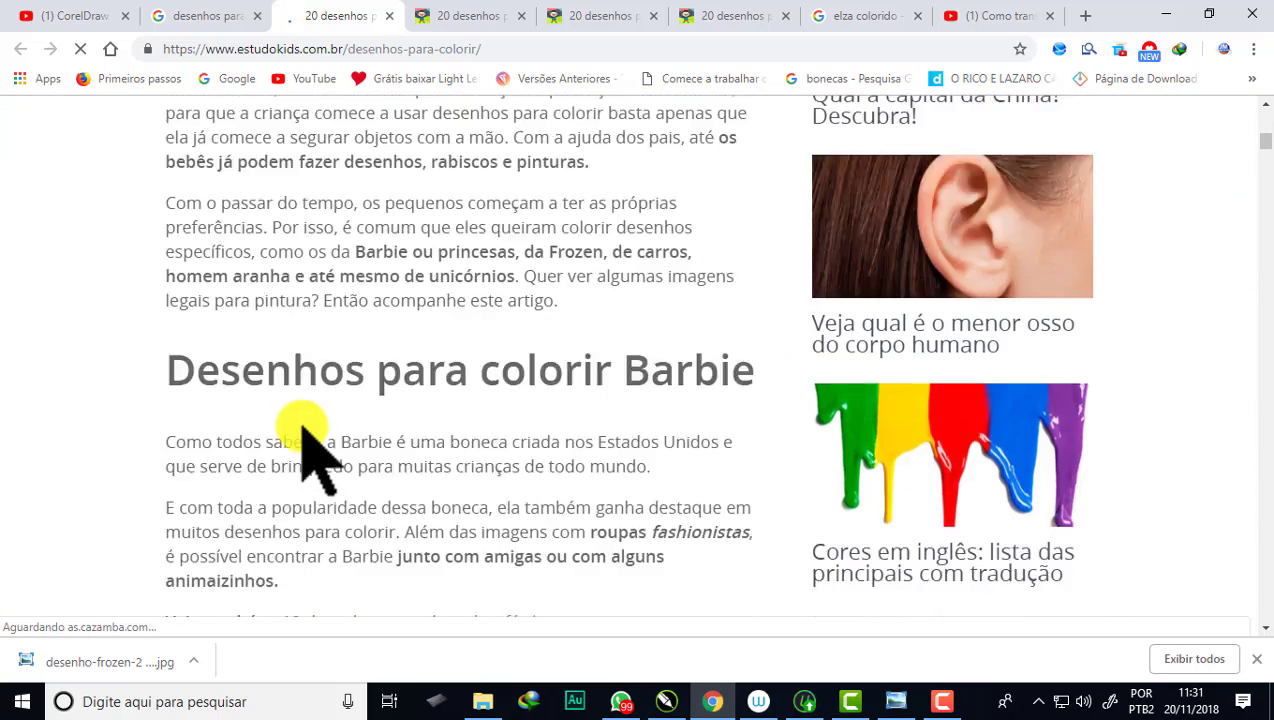
{"action": "scroll", "coordinate": [310, 450], "scroll_direction": "down", "scroll_amount": 3}
{"action": "scroll", "coordinate": [325, 442], "scroll_direction": "down", "scroll_amount": 3}
{"action": "scroll", "coordinate": [321, 421], "scroll_direction": "down", "scroll_amount": 3}
{"action": "scroll", "coordinate": [321, 421], "scroll_direction": "down", "scroll_amount": 3}
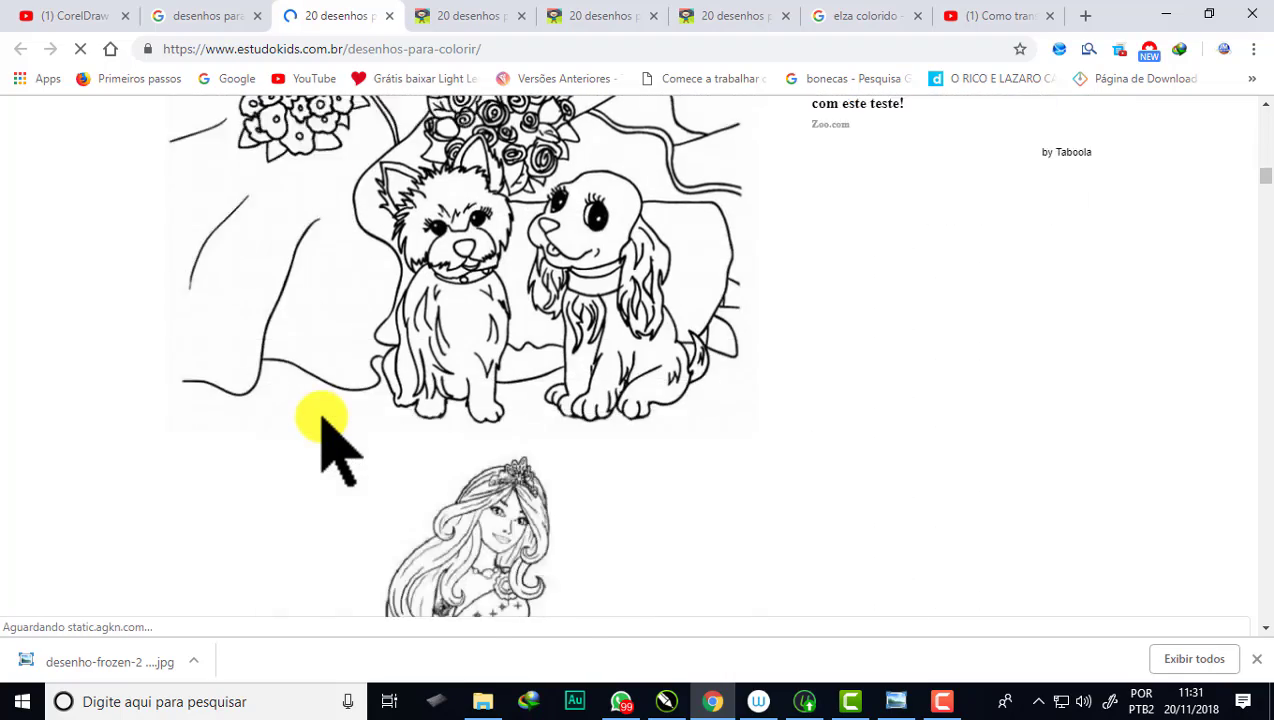
{"action": "scroll", "coordinate": [333, 412], "scroll_direction": "down", "scroll_amount": 3}
{"action": "scroll", "coordinate": [385, 420], "scroll_direction": "down", "scroll_amount": 2}
{"action": "scroll", "coordinate": [385, 425], "scroll_direction": "down", "scroll_amount": 3}
{"action": "scroll", "coordinate": [392, 426], "scroll_direction": "down", "scroll_amount": 3}
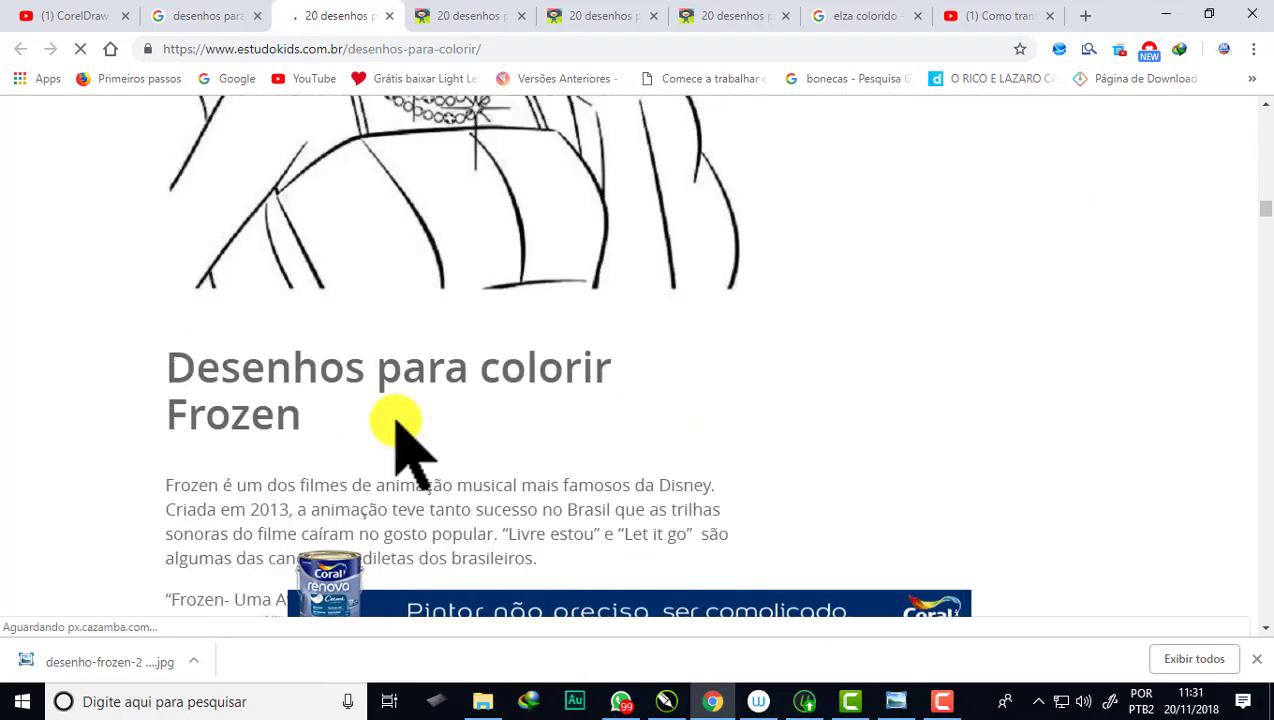
{"action": "scroll", "coordinate": [404, 432], "scroll_direction": "down", "scroll_amount": 3}
{"action": "scroll", "coordinate": [392, 420], "scroll_direction": "down", "scroll_amount": 3}
{"action": "scroll", "coordinate": [400, 440], "scroll_direction": "down", "scroll_amount": 3}
{"action": "scroll", "coordinate": [398, 441], "scroll_direction": "down", "scroll_amount": 3}
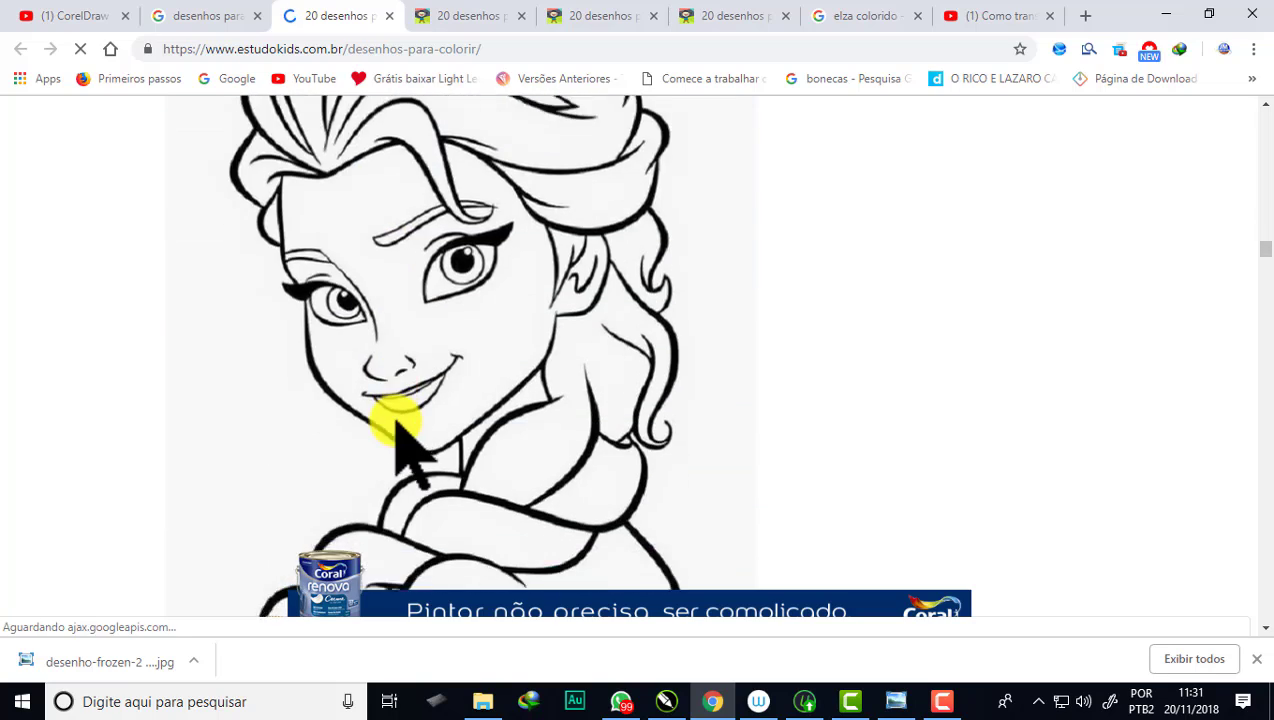
{"action": "scroll", "coordinate": [398, 441], "scroll_direction": "down", "scroll_amount": 3}
{"action": "scroll", "coordinate": [398, 441], "scroll_direction": "down", "scroll_amount": 3}
{"action": "scroll", "coordinate": [398, 440], "scroll_direction": "down", "scroll_amount": 3}
{"action": "scroll", "coordinate": [398, 440], "scroll_direction": "down", "scroll_amount": 3}
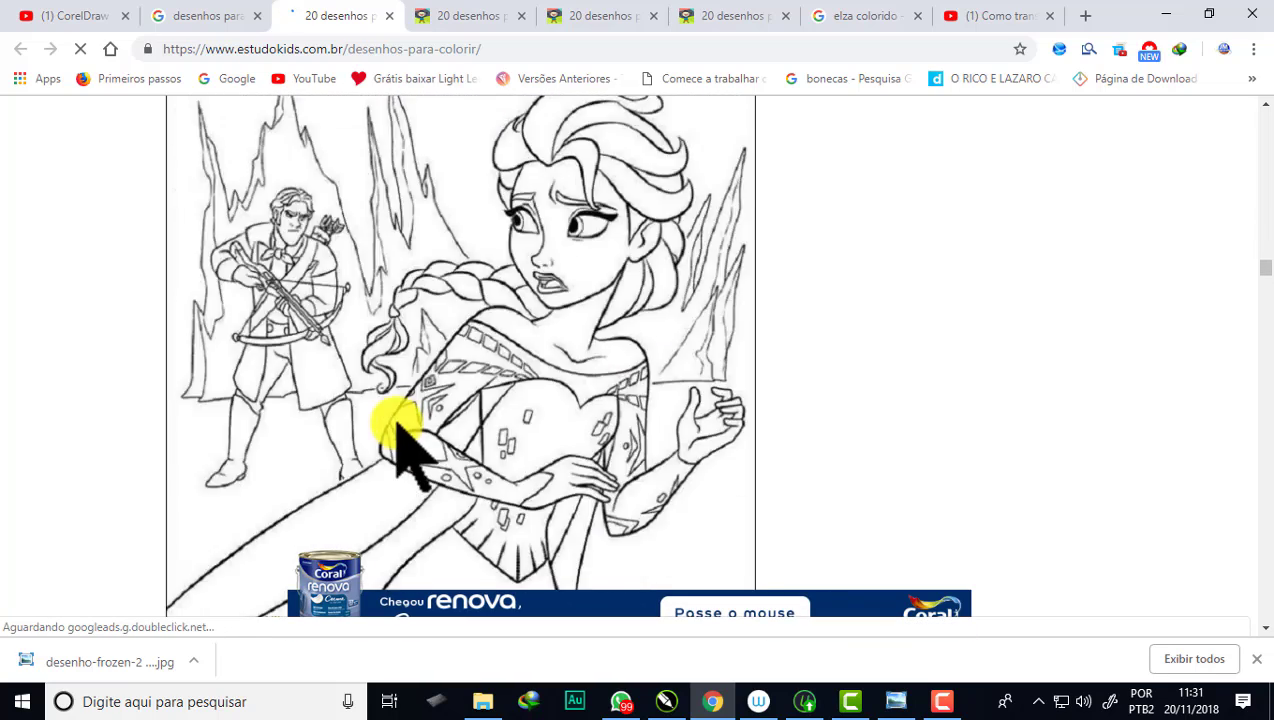
{"action": "scroll", "coordinate": [398, 440], "scroll_direction": "down", "scroll_amount": 3}
{"action": "scroll", "coordinate": [398, 440], "scroll_direction": "down", "scroll_amount": 3}
{"action": "scroll", "coordinate": [398, 435], "scroll_direction": "down", "scroll_amount": 3}
{"action": "scroll", "coordinate": [430, 390], "scroll_direction": "down", "scroll_amount": 2}
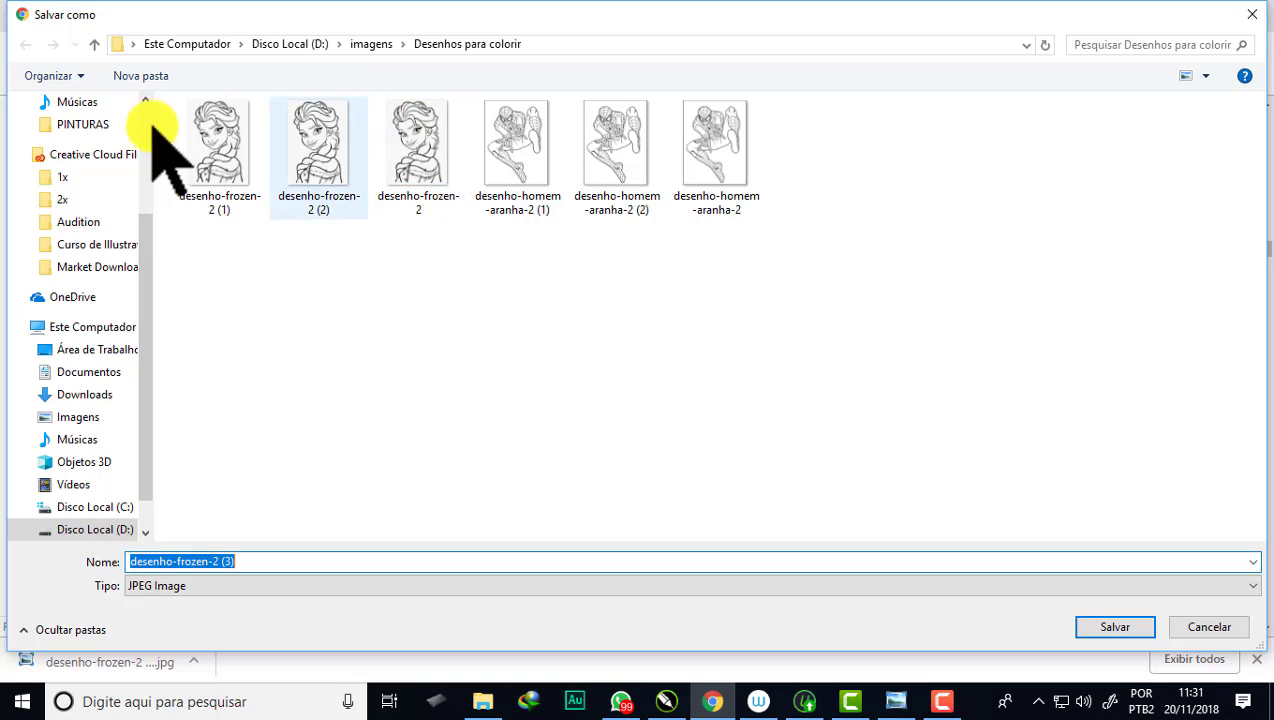
{"action": "left_click", "coordinate": [1115, 627]}
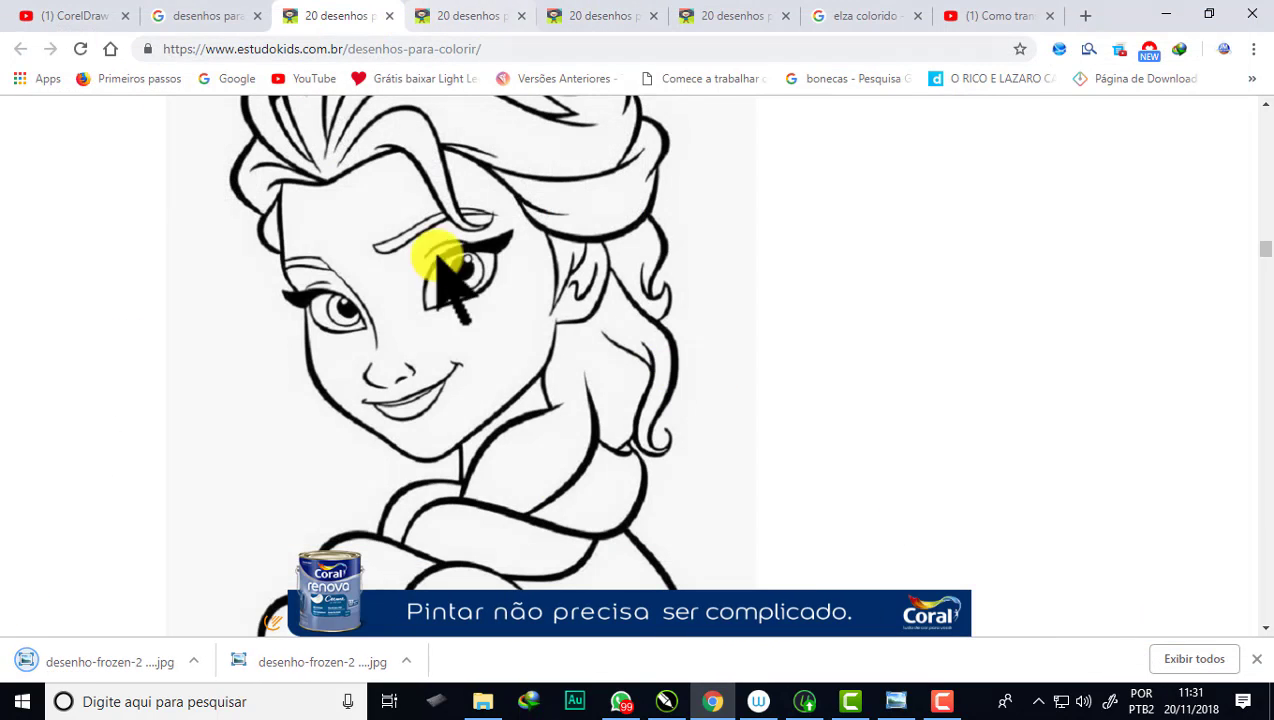
Step: Dismiss the downloads list and scroll the article down to the Spider-Man drawing
{"action": "scroll", "coordinate": [603, 441], "scroll_direction": "down", "scroll_amount": 5}
{"action": "scroll", "coordinate": [606, 441], "scroll_direction": "down", "scroll_amount": 5}
{"action": "scroll", "coordinate": [606, 441], "scroll_direction": "down", "scroll_amount": 5}
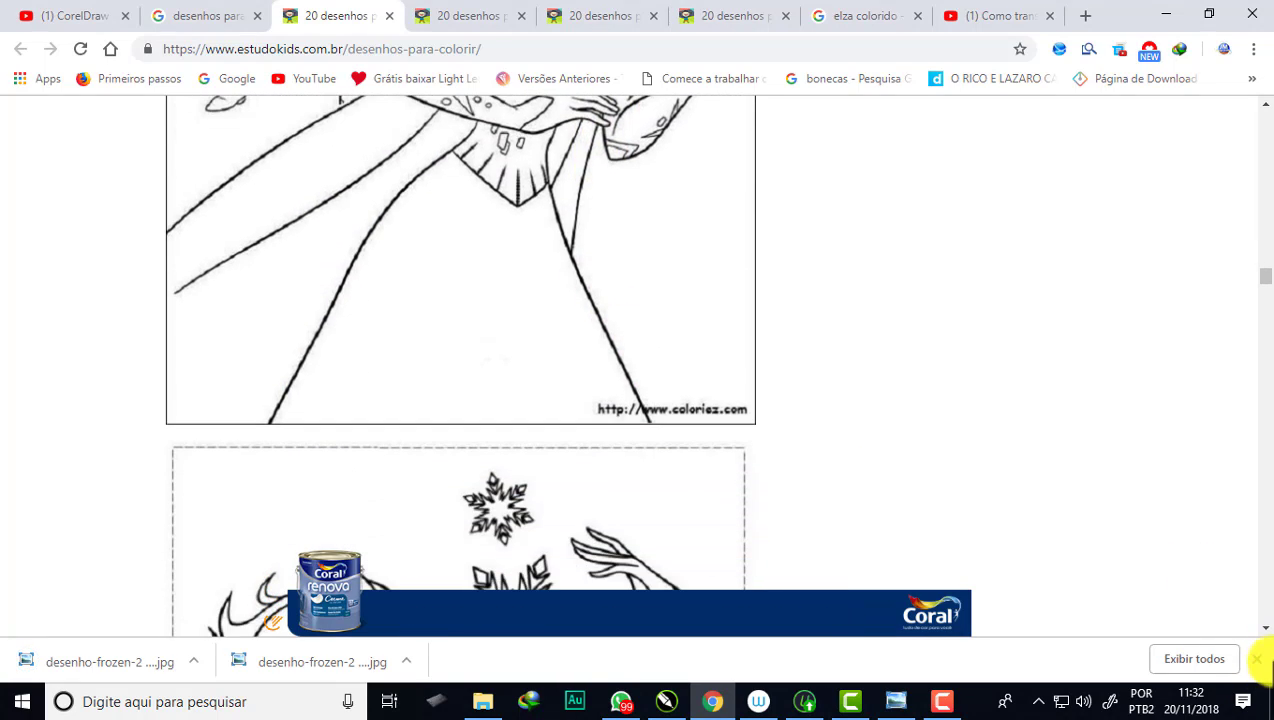
{"action": "left_click", "coordinate": [1256, 659]}
{"action": "scroll", "coordinate": [677, 449], "scroll_direction": "down", "scroll_amount": 4}
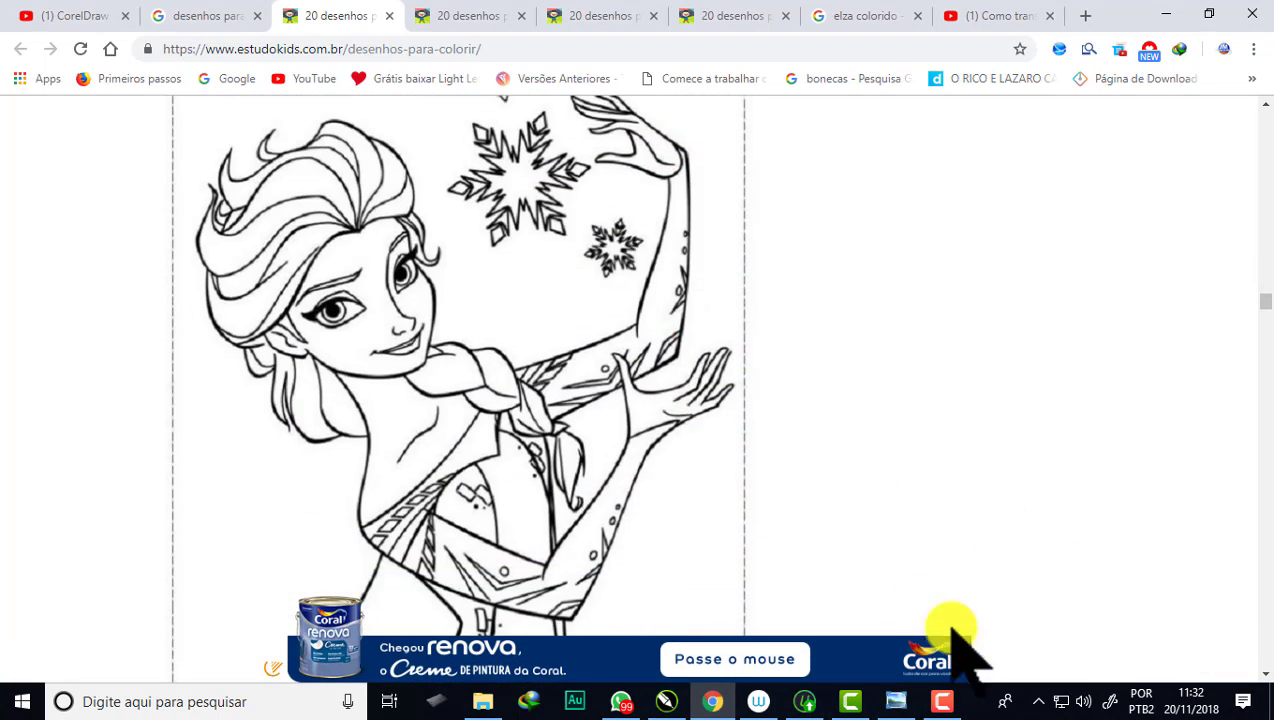
{"action": "scroll", "coordinate": [605, 440], "scroll_direction": "down", "scroll_amount": 4}
{"action": "scroll", "coordinate": [591, 432], "scroll_direction": "down", "scroll_amount": 4}
{"action": "scroll", "coordinate": [591, 432], "scroll_direction": "down", "scroll_amount": 4}
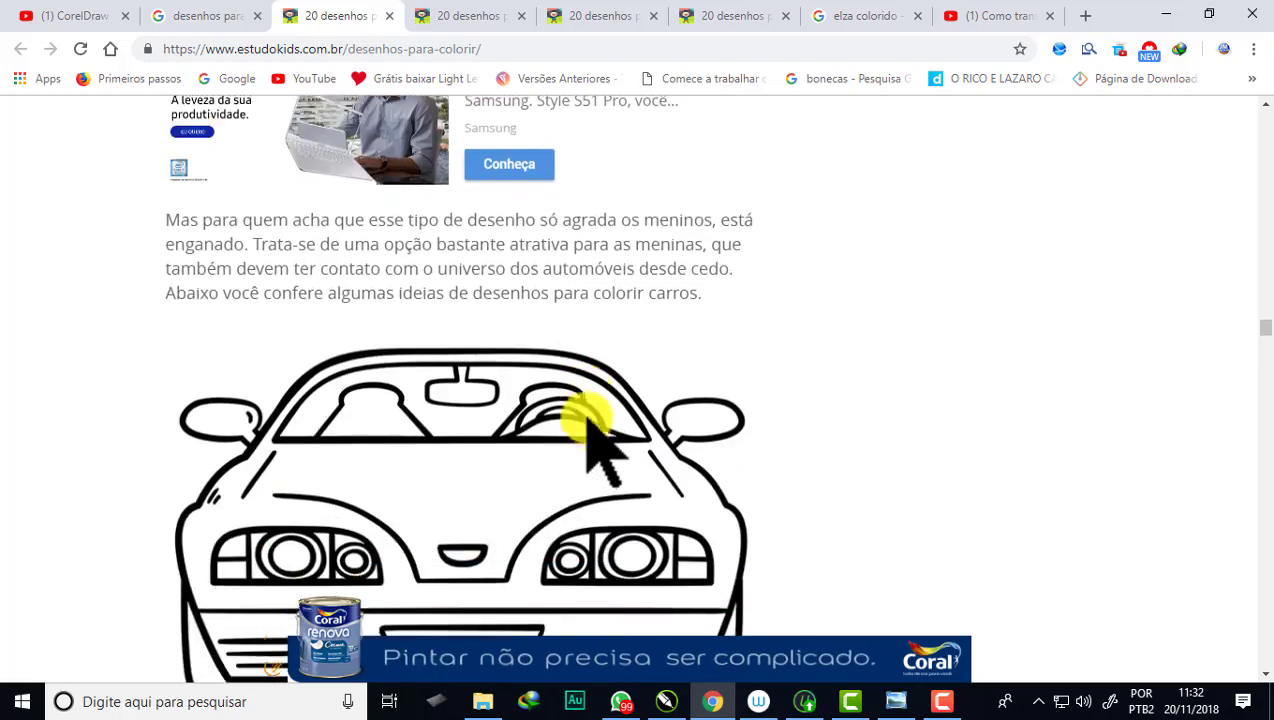
{"action": "scroll", "coordinate": [593, 436], "scroll_direction": "down", "scroll_amount": 4}
{"action": "scroll", "coordinate": [590, 430], "scroll_direction": "down", "scroll_amount": 4}
{"action": "scroll", "coordinate": [590, 430], "scroll_direction": "down", "scroll_amount": 4}
{"action": "scroll", "coordinate": [590, 430], "scroll_direction": "down", "scroll_amount": 4}
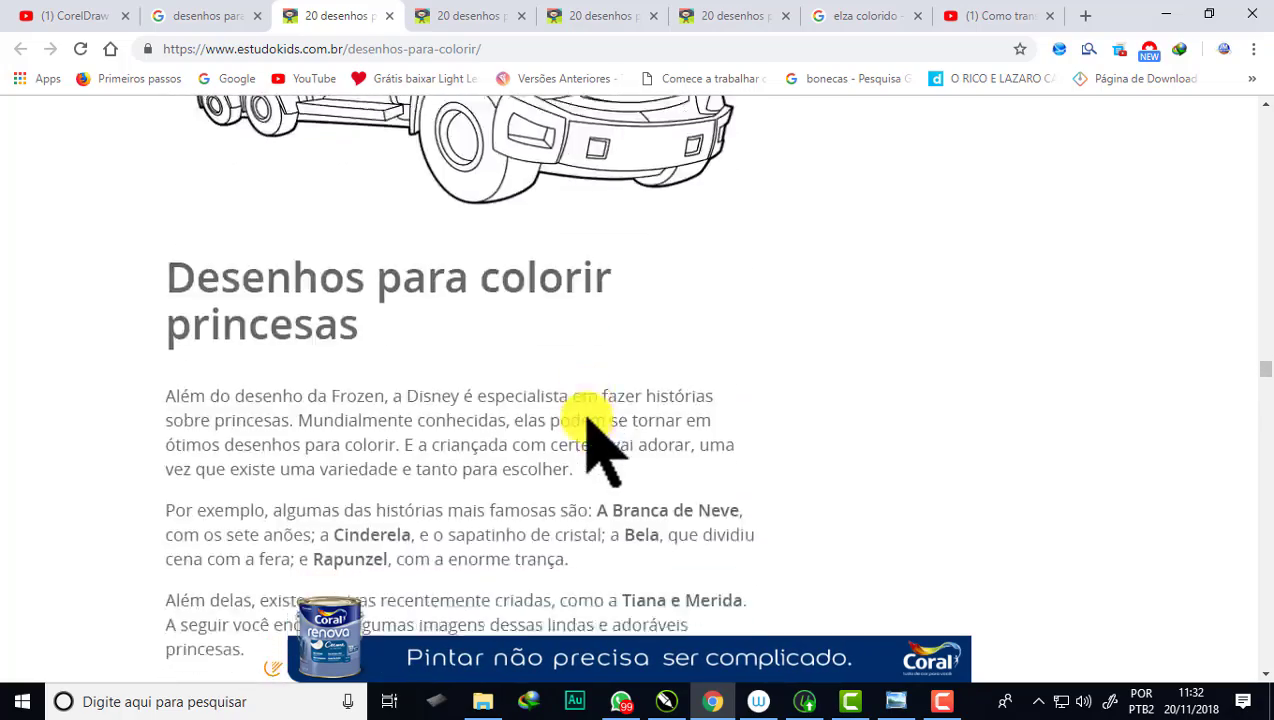
{"action": "scroll", "coordinate": [590, 430], "scroll_direction": "down", "scroll_amount": 4}
{"action": "scroll", "coordinate": [600, 445], "scroll_direction": "down", "scroll_amount": 4}
{"action": "scroll", "coordinate": [600, 445], "scroll_direction": "down", "scroll_amount": 4}
{"action": "scroll", "coordinate": [600, 445], "scroll_direction": "down", "scroll_amount": 4}
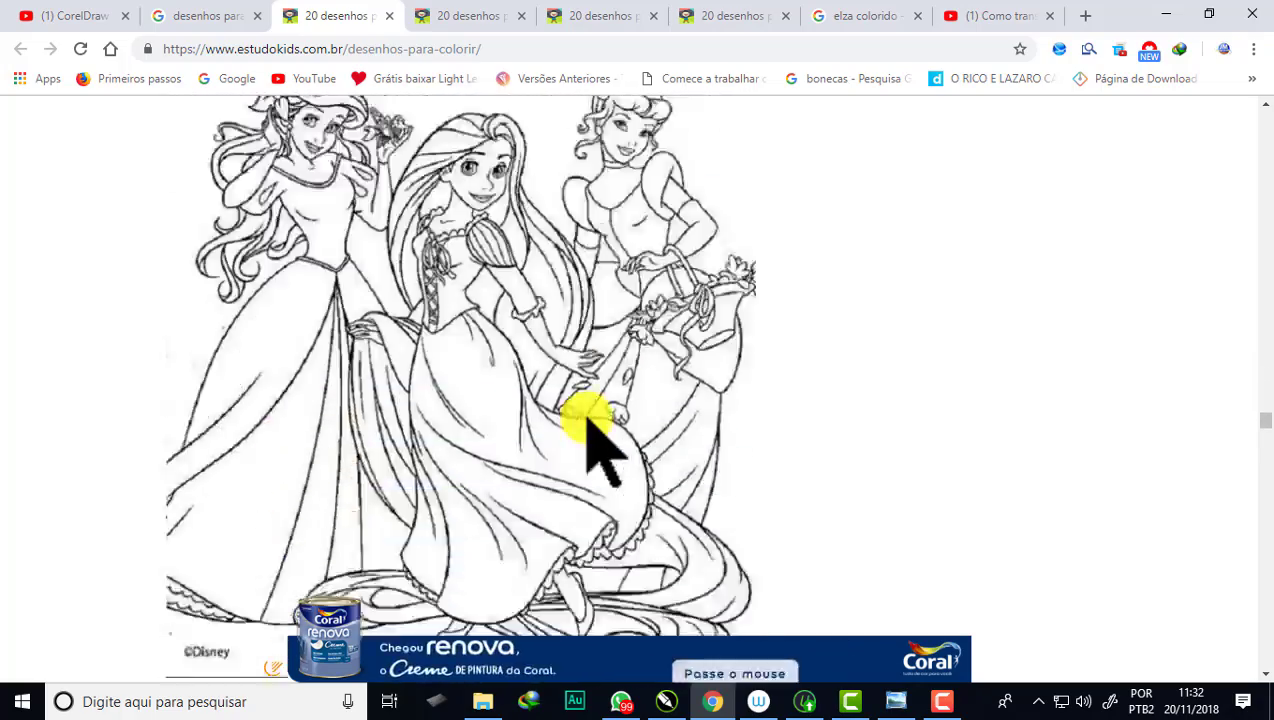
{"action": "scroll", "coordinate": [600, 445], "scroll_direction": "down", "scroll_amount": 4}
{"action": "scroll", "coordinate": [598, 445], "scroll_direction": "down", "scroll_amount": 5}
{"action": "scroll", "coordinate": [598, 445], "scroll_direction": "down", "scroll_amount": 2}
{"action": "scroll", "coordinate": [598, 445], "scroll_direction": "up", "scroll_amount": 2}
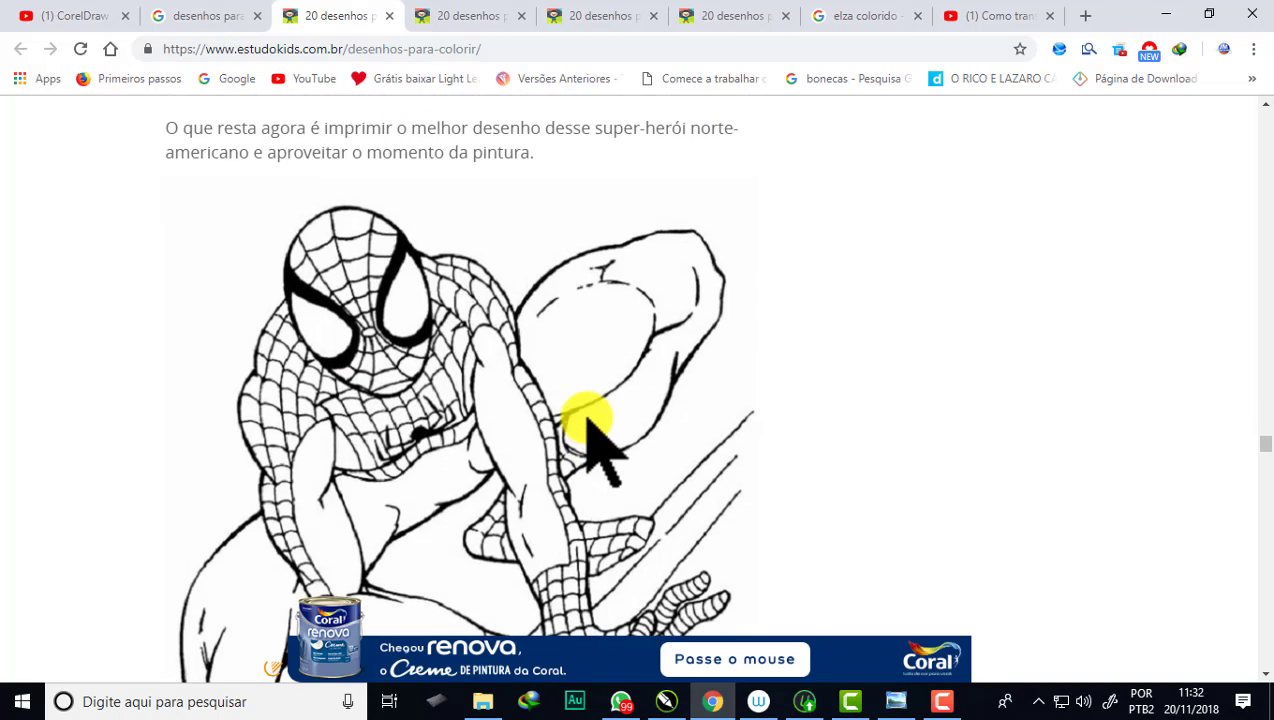
{"action": "scroll", "coordinate": [588, 420], "scroll_direction": "down", "scroll_amount": 2}
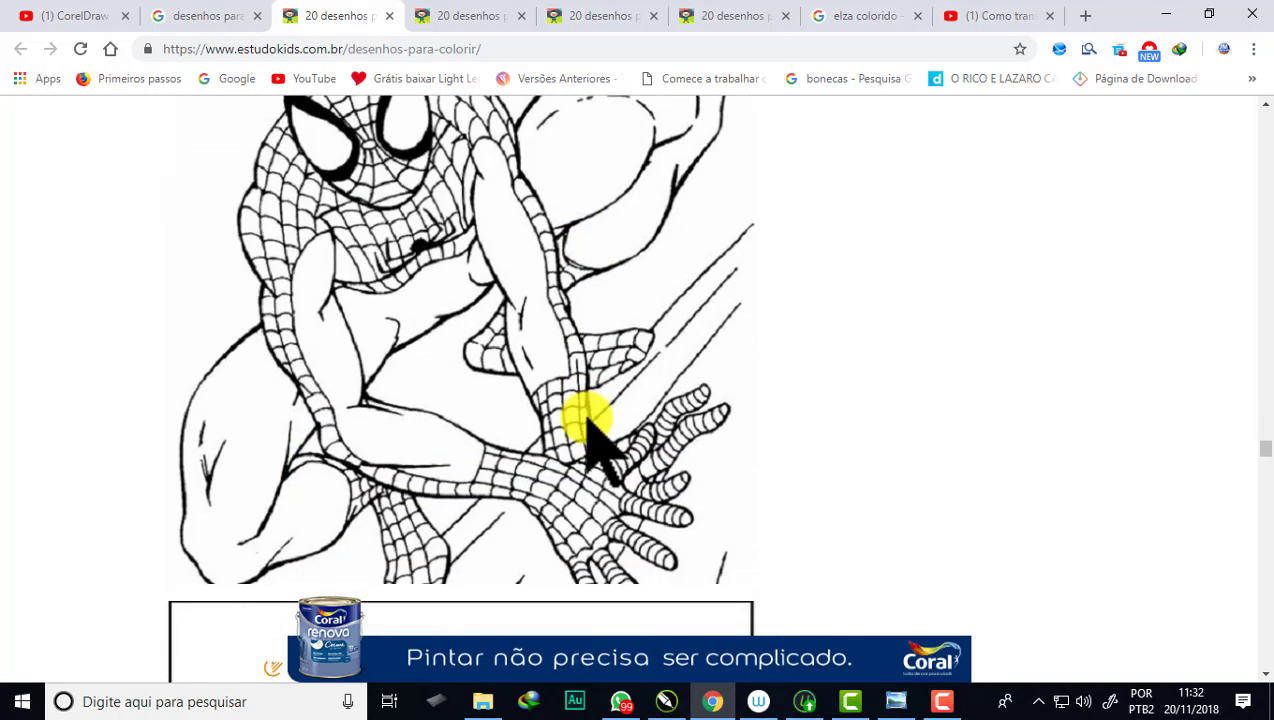
{"action": "scroll", "coordinate": [590, 425], "scroll_direction": "down", "scroll_amount": 2}
{"action": "scroll", "coordinate": [590, 425], "scroll_direction": "down", "scroll_amount": 4}
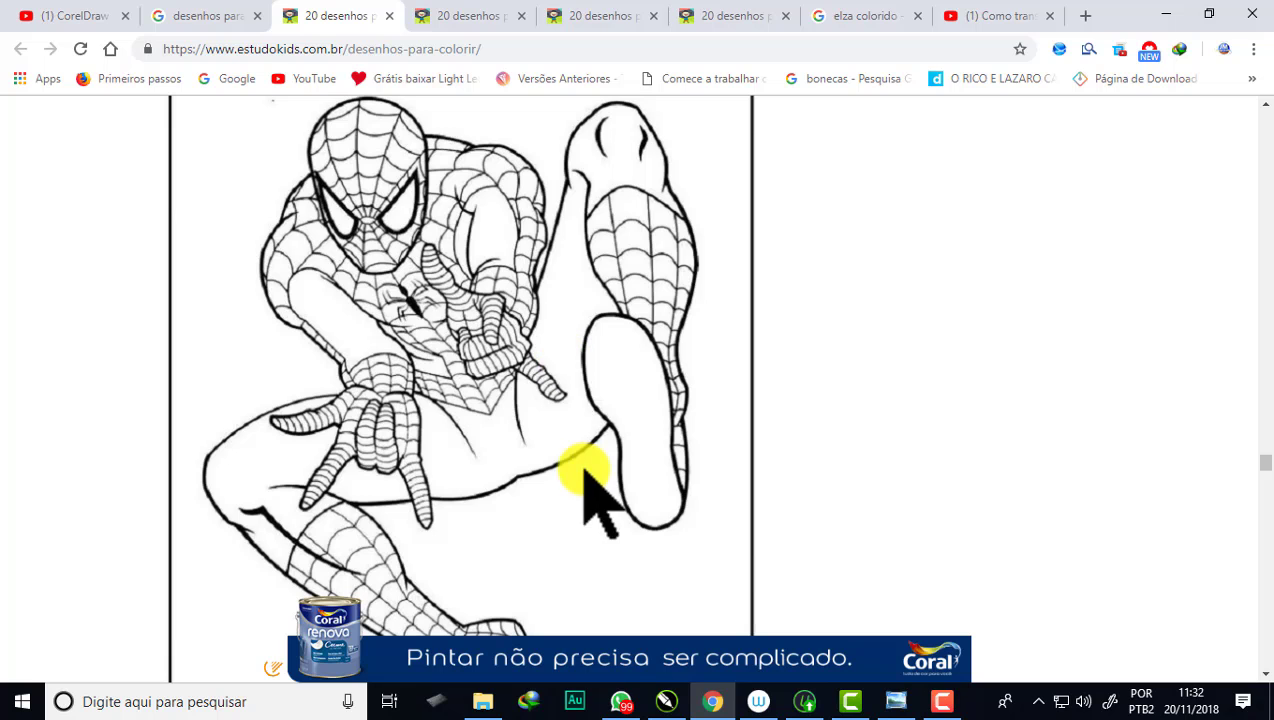
Step: Save the Spider-Man drawing as desenho-homem-aranha-2 (3) into Desenhos para colorir
{"action": "right_click", "coordinate": [468, 251]}
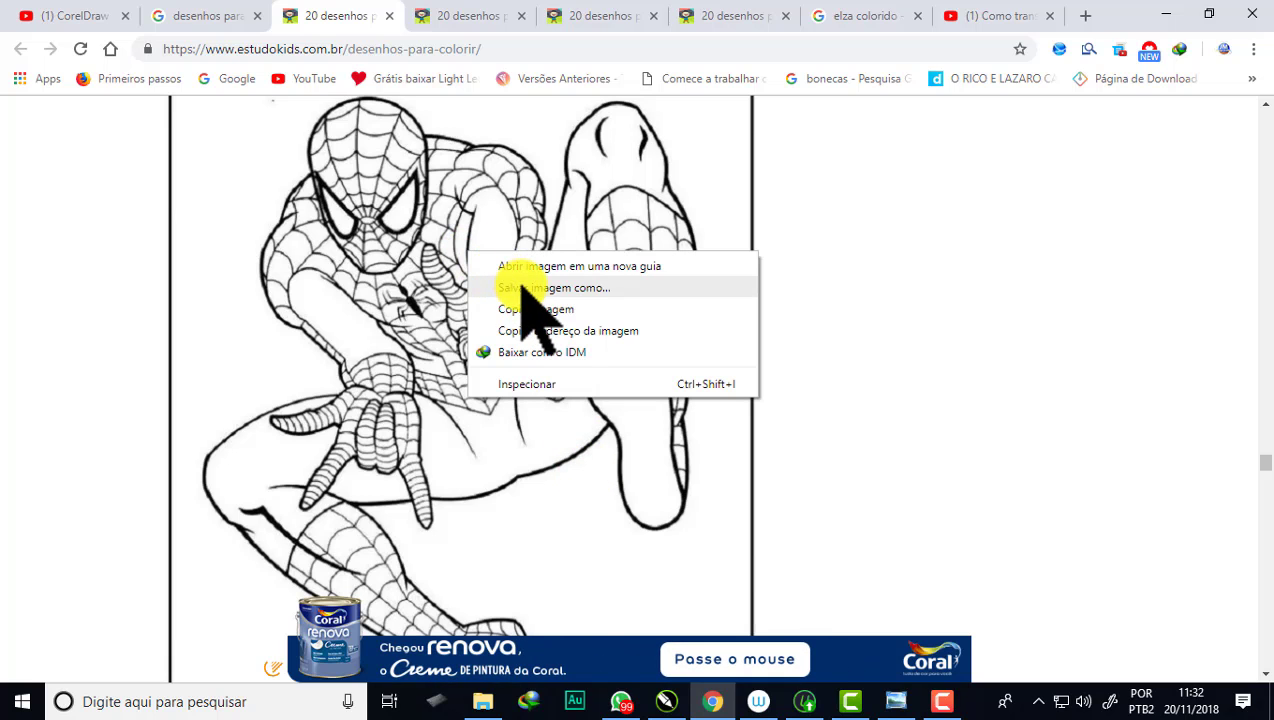
{"action": "left_click", "coordinate": [522, 289]}
{"action": "left_click", "coordinate": [1135, 630]}
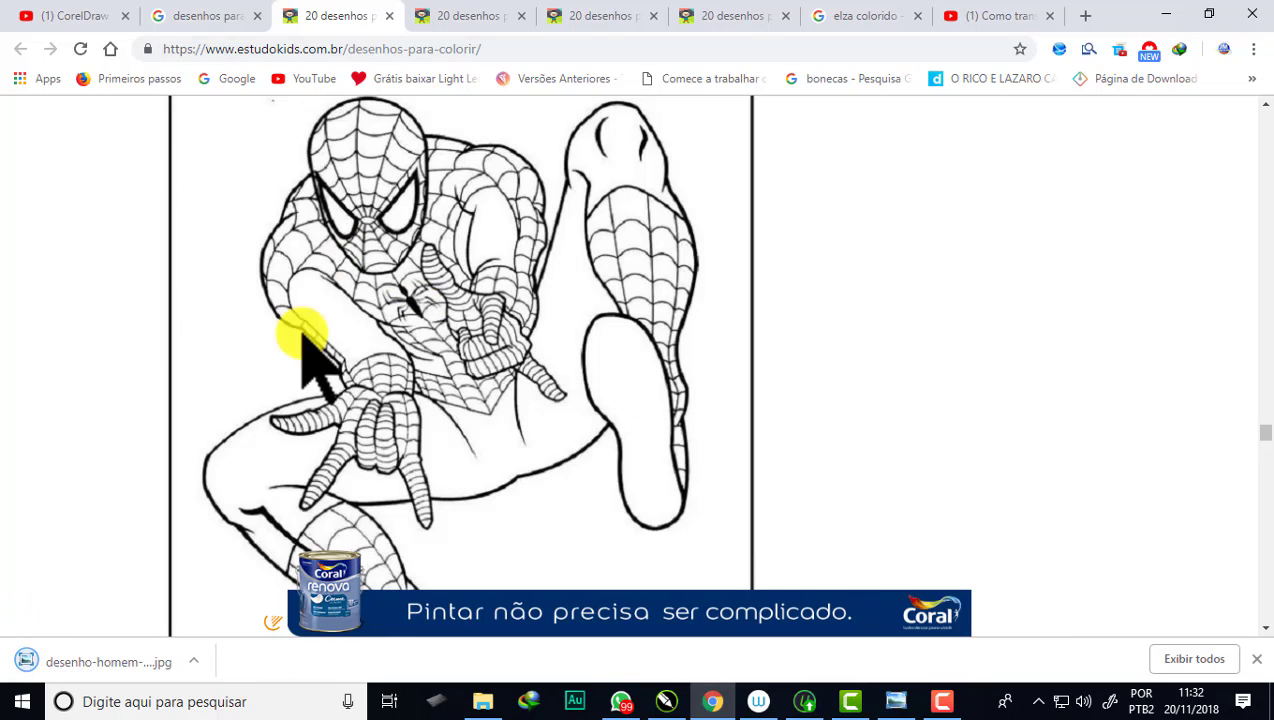
Step: In CorelDRAW, create the new A4 document Sem título-1 and bring up the Import dialog
{"action": "left_click", "coordinate": [666, 698]}
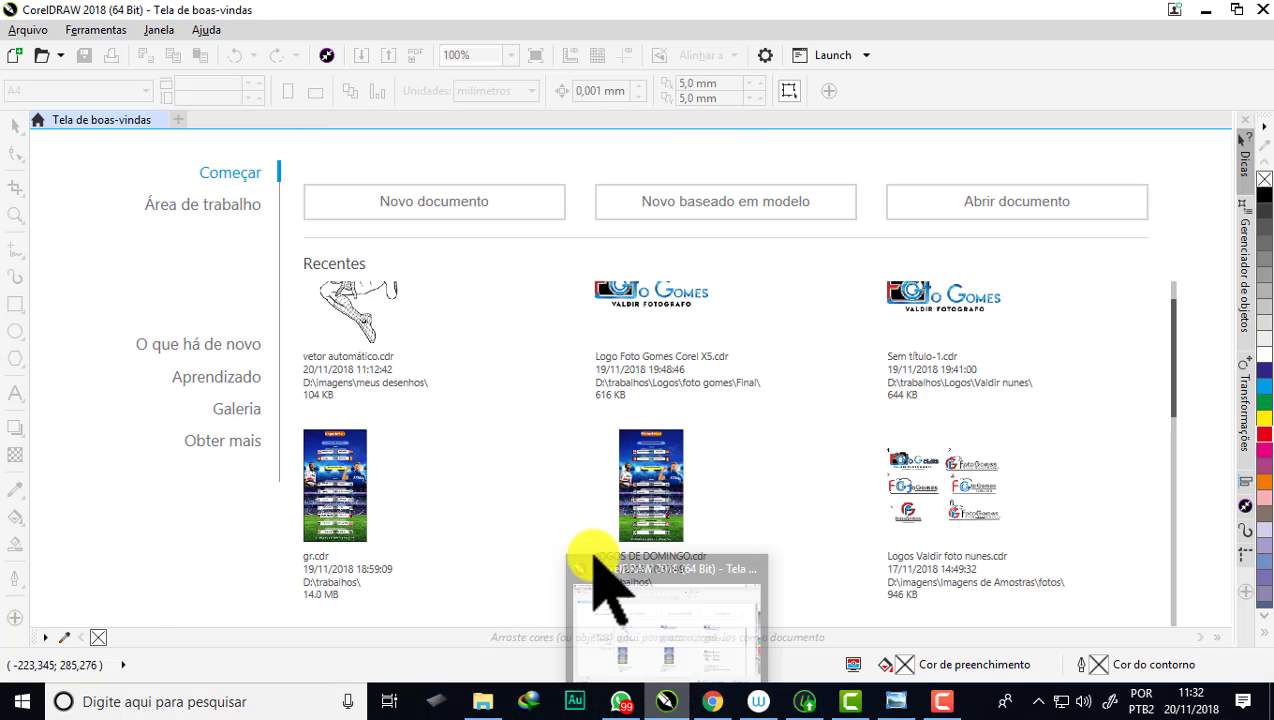
{"action": "left_click", "coordinate": [424, 212]}
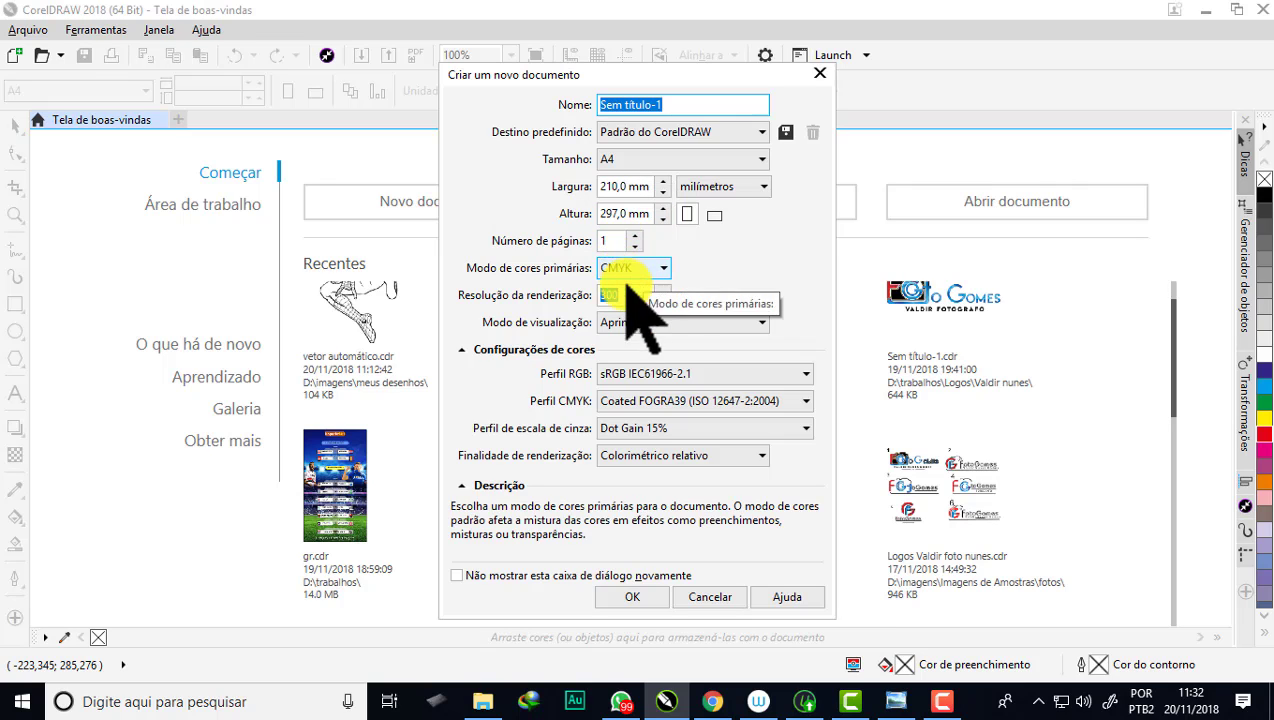
{"action": "left_click", "coordinate": [636, 598]}
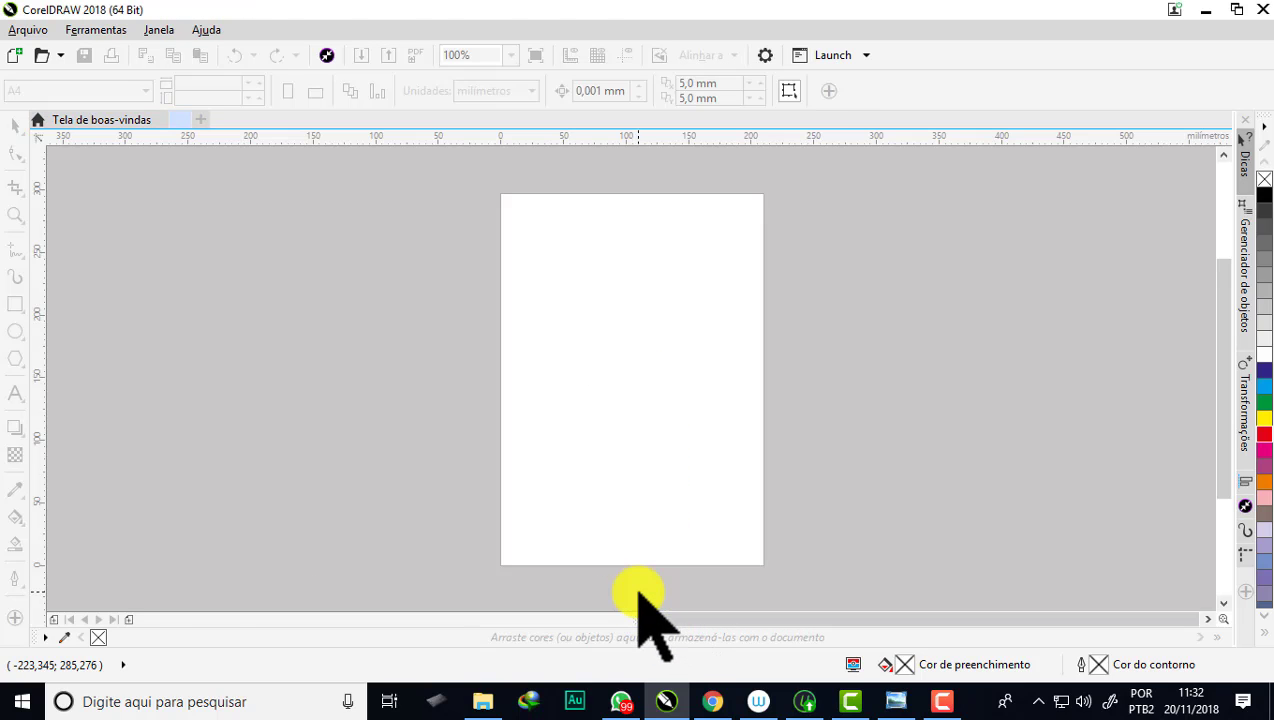
{"action": "left_click", "coordinate": [362, 56]}
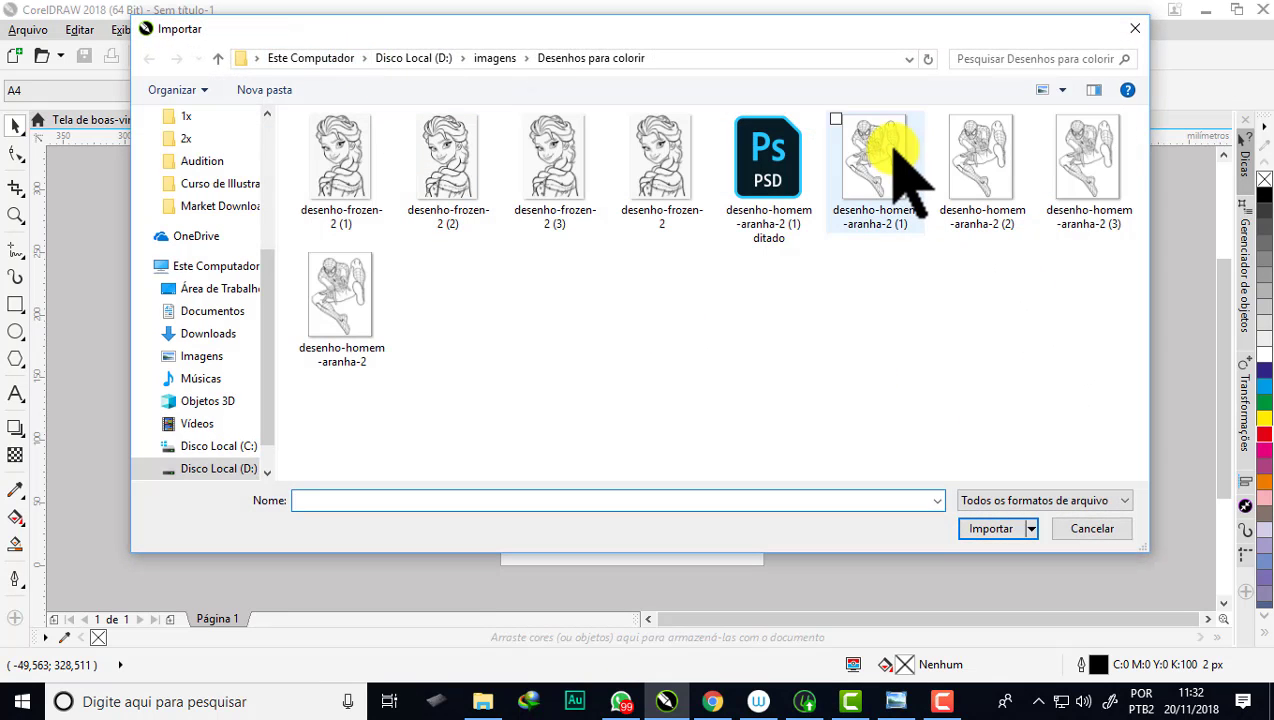
Step: Import desenho-homem-aranha-2 (1).jpg, sized to 207.917 × 275.165 mm on the page, and zoom to check the lines
{"action": "left_click", "coordinate": [995, 528]}
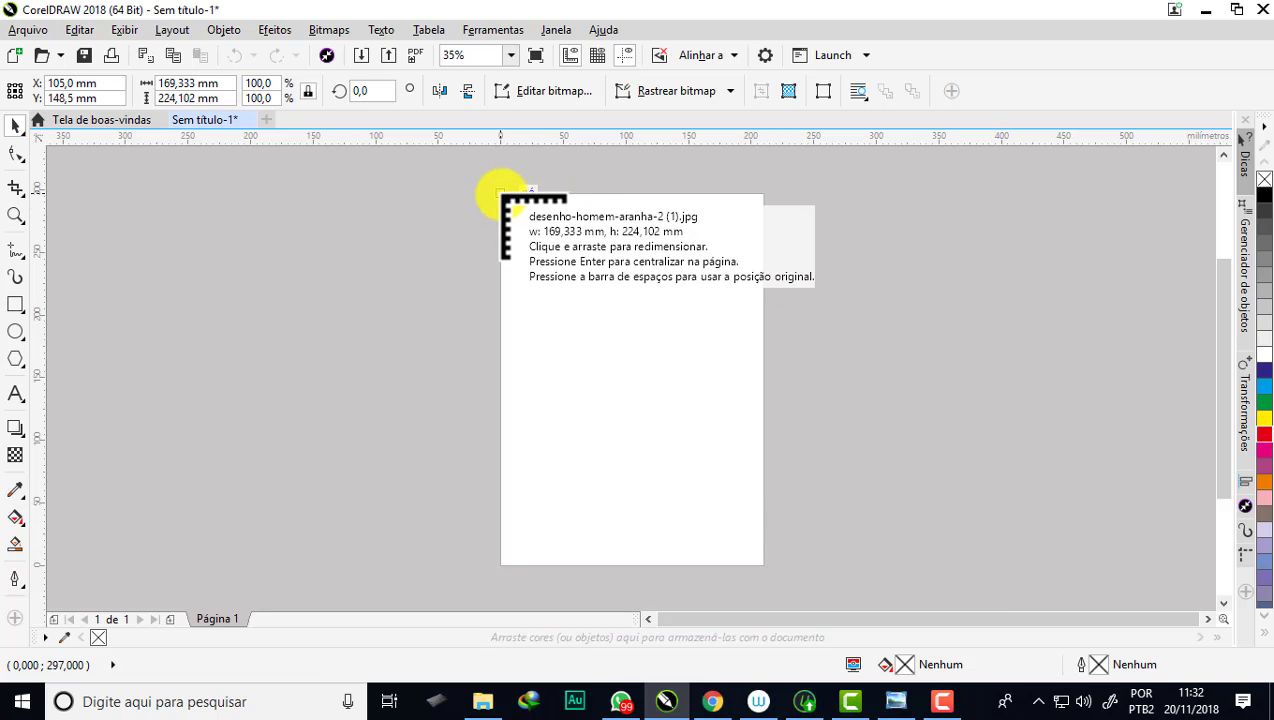
{"action": "mouse_move", "coordinate": [500, 193]}
{"action": "left_mouse_down"}
{"action": "mouse_move", "coordinate": [720, 543]}
{"action": "mouse_move", "coordinate": [716, 560]}
{"action": "mouse_move", "coordinate": [760, 541]}
{"action": "left_mouse_up"}
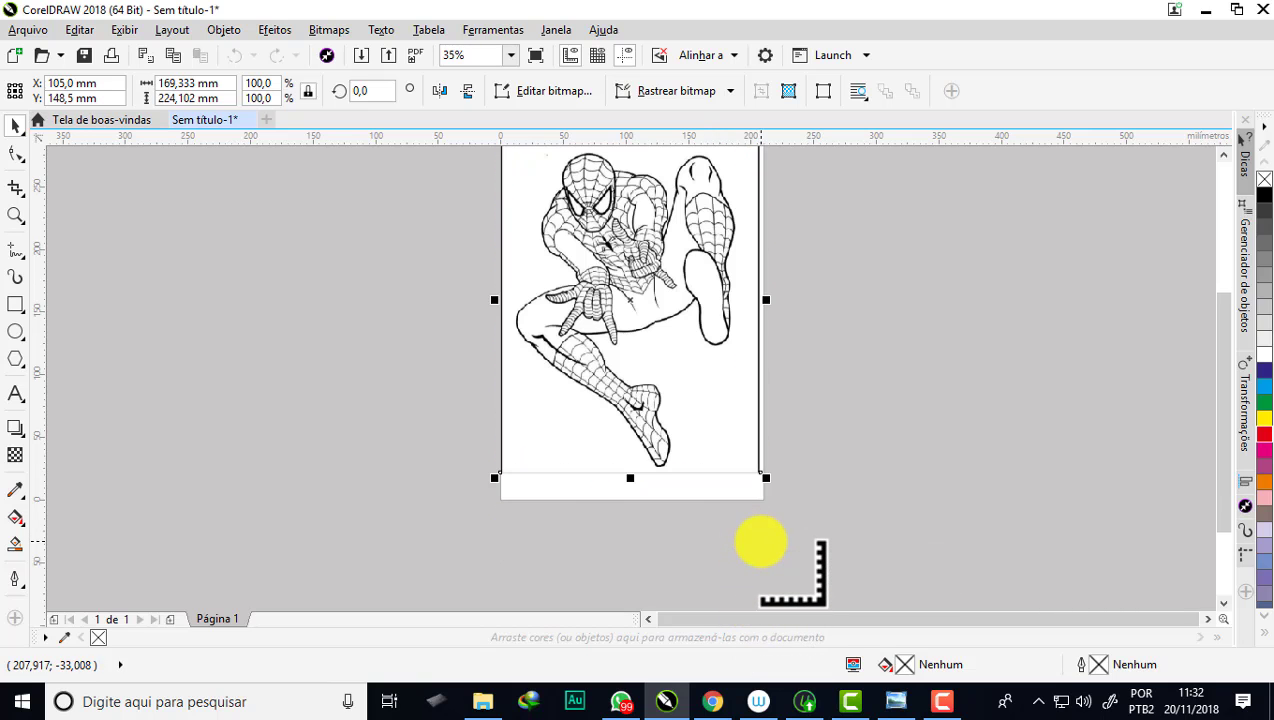
{"action": "scroll", "coordinate": [638, 443], "scroll_direction": "down", "scroll_amount": 3}
{"action": "scroll", "coordinate": [613, 344], "scroll_direction": "up", "scroll_amount": 10}
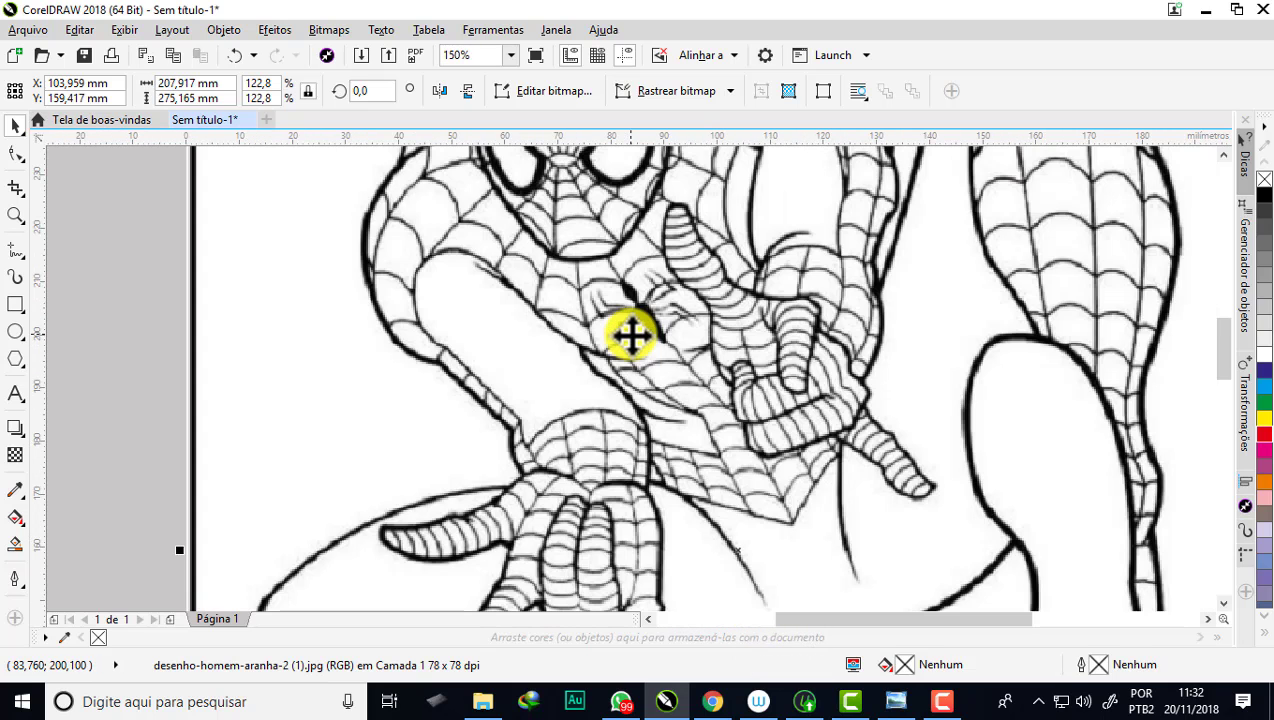
{"action": "scroll", "coordinate": [631, 337], "scroll_direction": "down", "scroll_amount": 4}
{"action": "scroll", "coordinate": [631, 337], "scroll_direction": "down", "scroll_amount": 3}
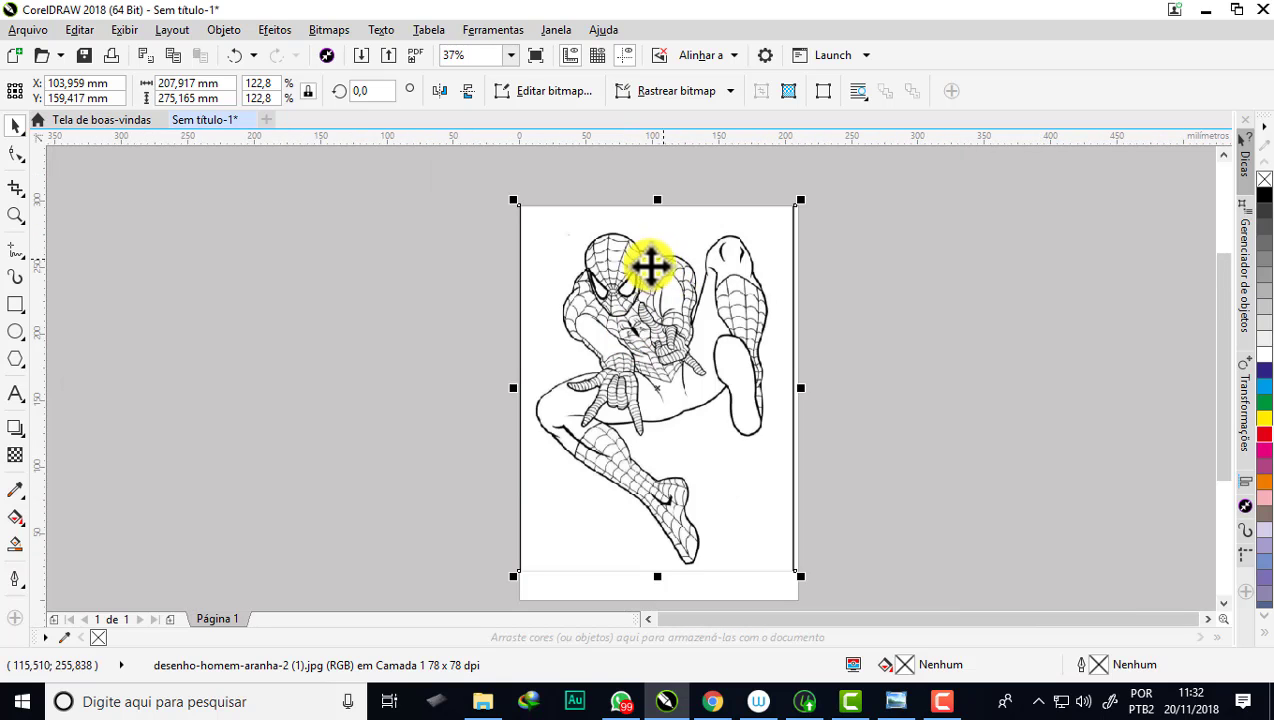
{"action": "scroll", "coordinate": [650, 265], "scroll_direction": "up", "scroll_amount": 3}
{"action": "scroll", "coordinate": [655, 268], "scroll_direction": "up", "scroll_amount": 7}
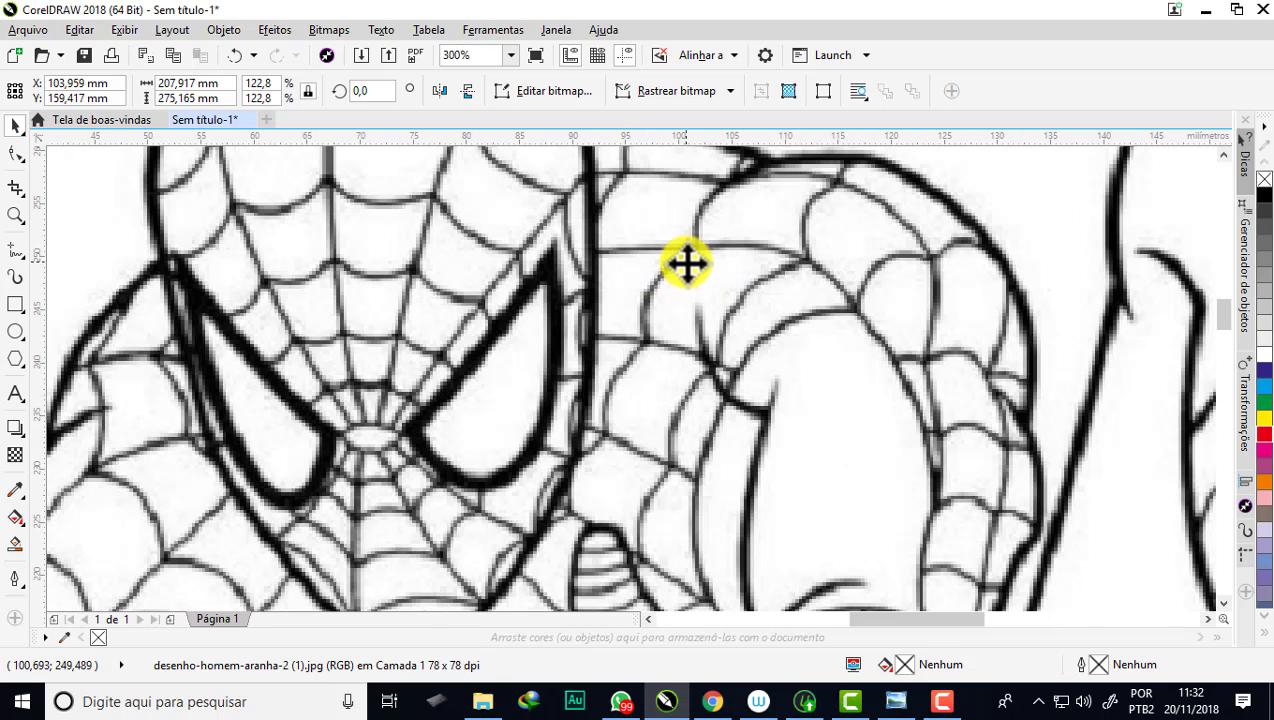
{"action": "scroll", "coordinate": [686, 263], "scroll_direction": "down", "scroll_amount": 3}
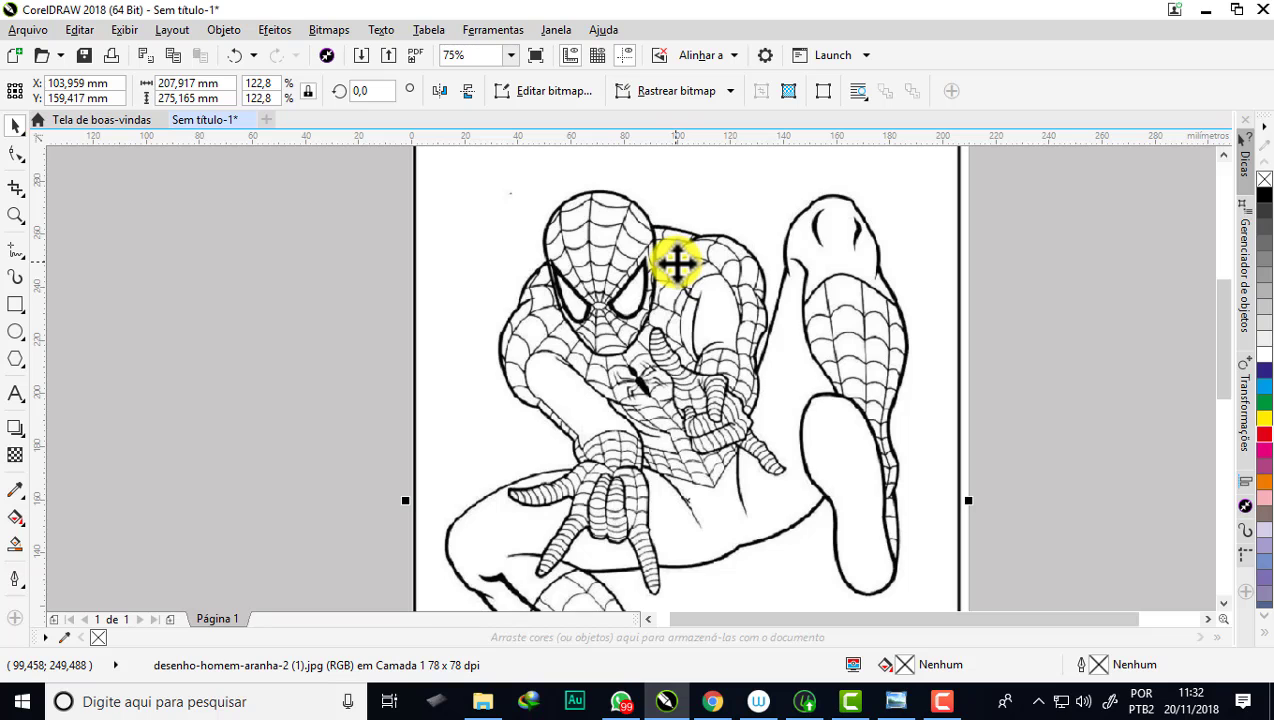
{"action": "scroll", "coordinate": [676, 262], "scroll_direction": "down", "scroll_amount": 2}
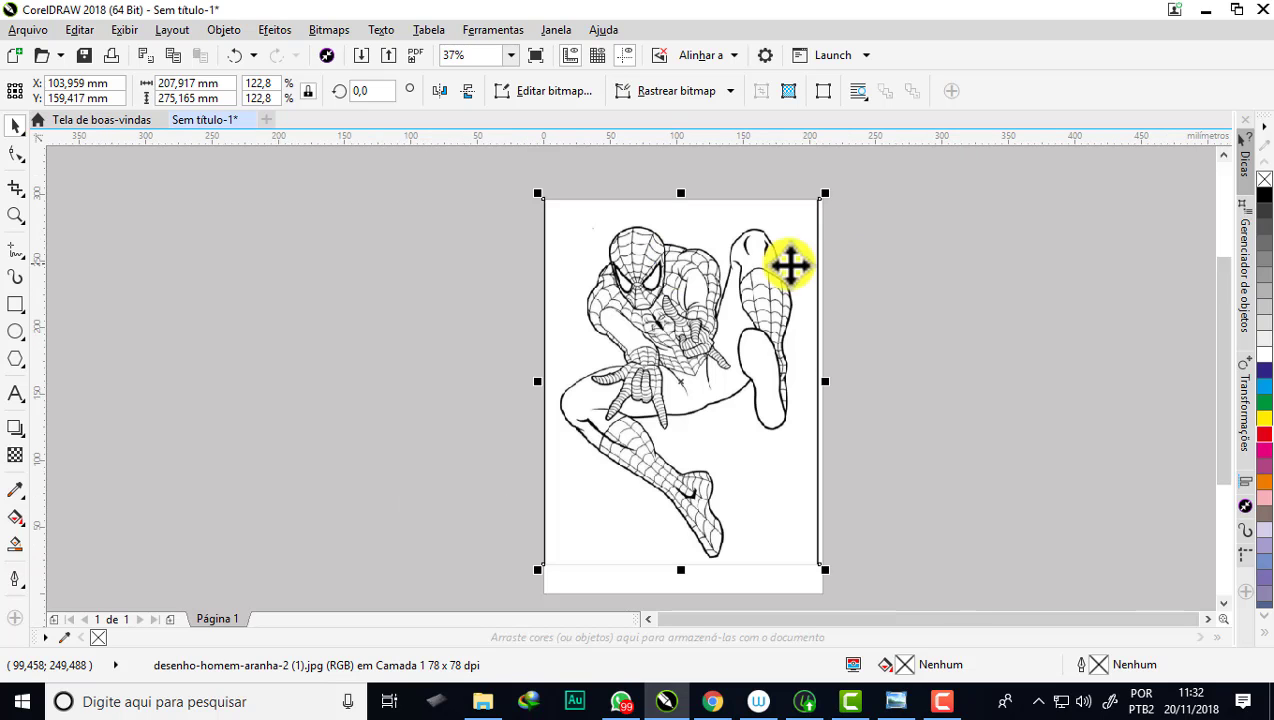
{"action": "left_click", "coordinate": [899, 284]}
{"action": "scroll", "coordinate": [694, 256], "scroll_direction": "up", "scroll_amount": 5}
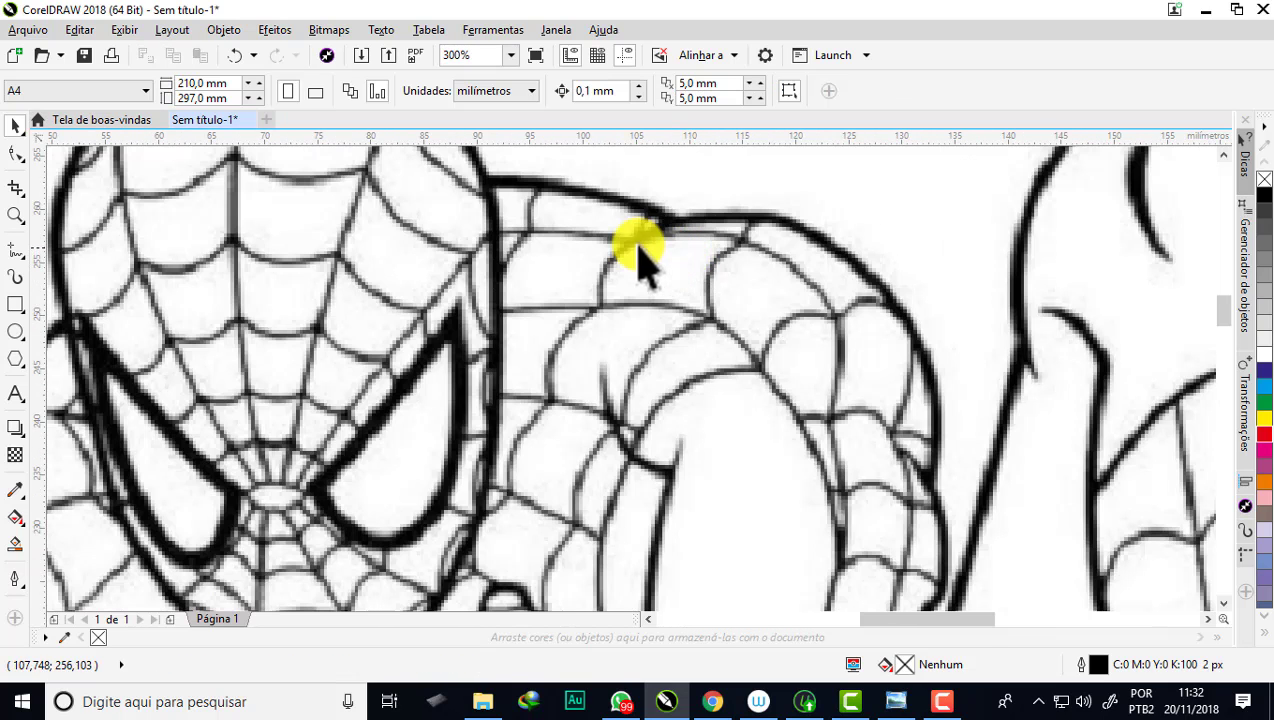
{"action": "scroll", "coordinate": [583, 258], "scroll_direction": "down", "scroll_amount": 1}
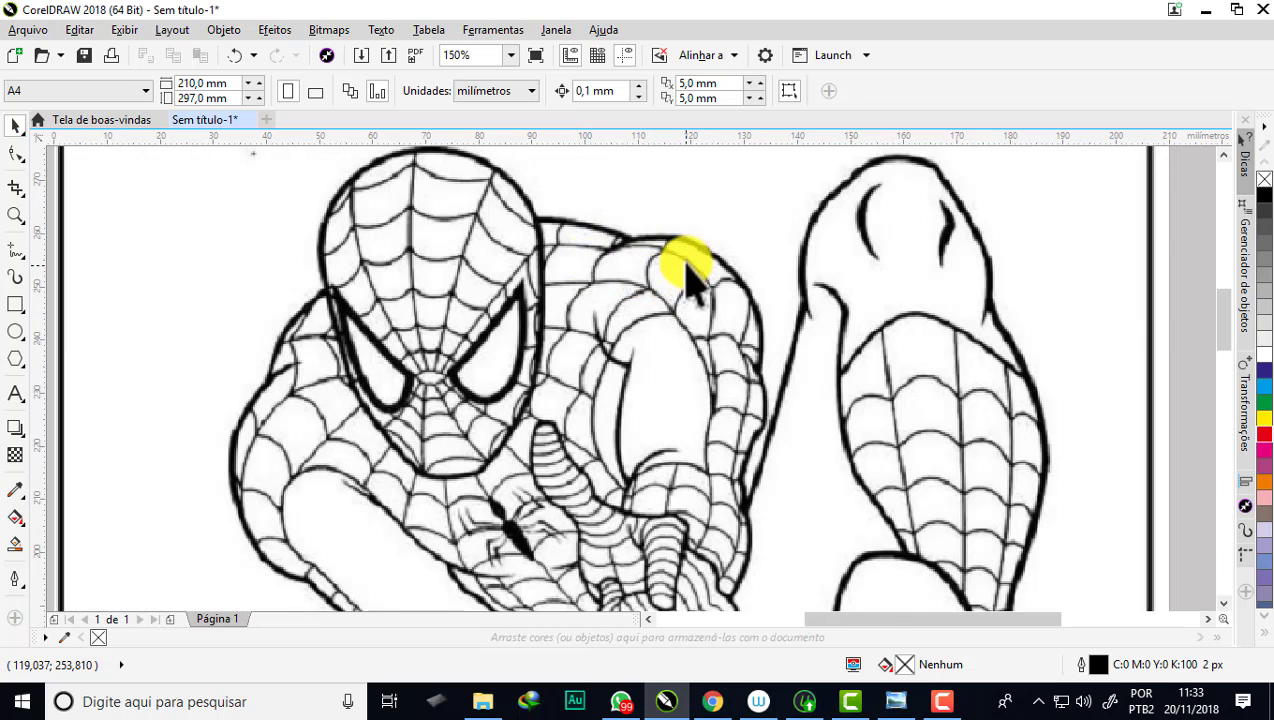
{"action": "scroll", "coordinate": [688, 262], "scroll_direction": "up", "scroll_amount": 2}
{"action": "scroll", "coordinate": [660, 290], "scroll_direction": "down", "scroll_amount": 1}
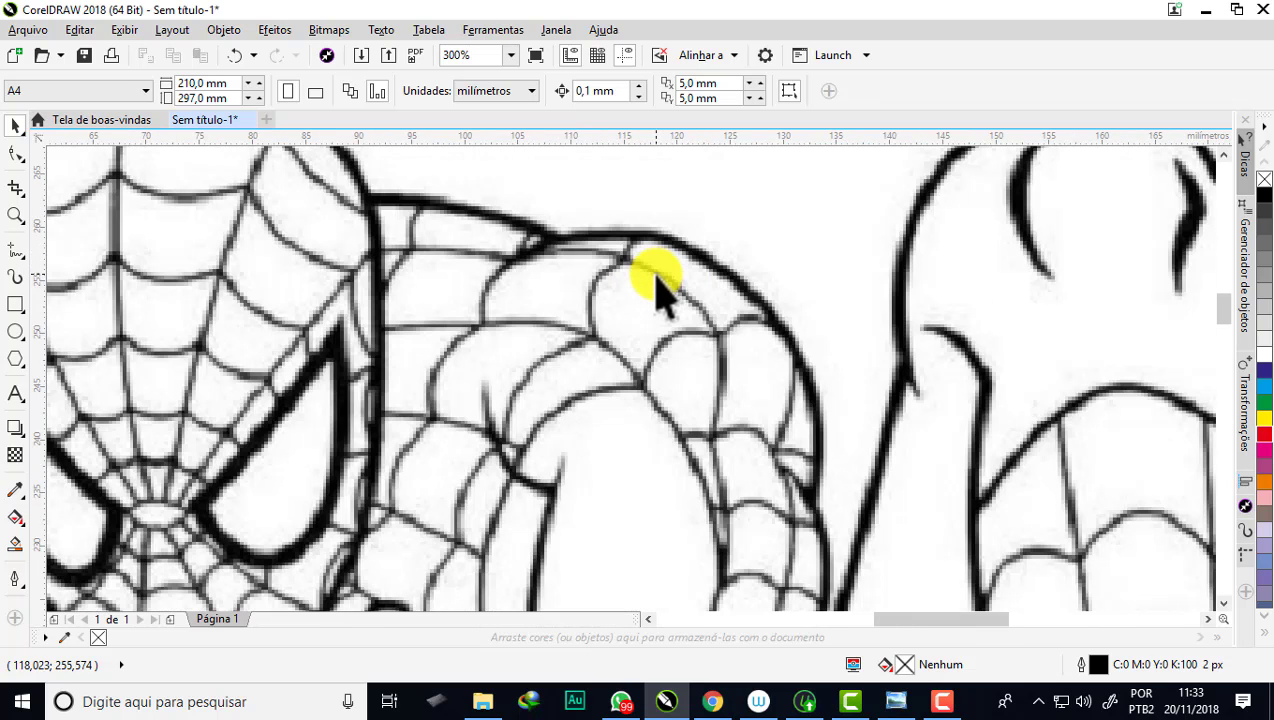
{"action": "left_click", "coordinate": [658, 285]}
{"action": "scroll", "coordinate": [656, 280], "scroll_direction": "down", "scroll_amount": 1}
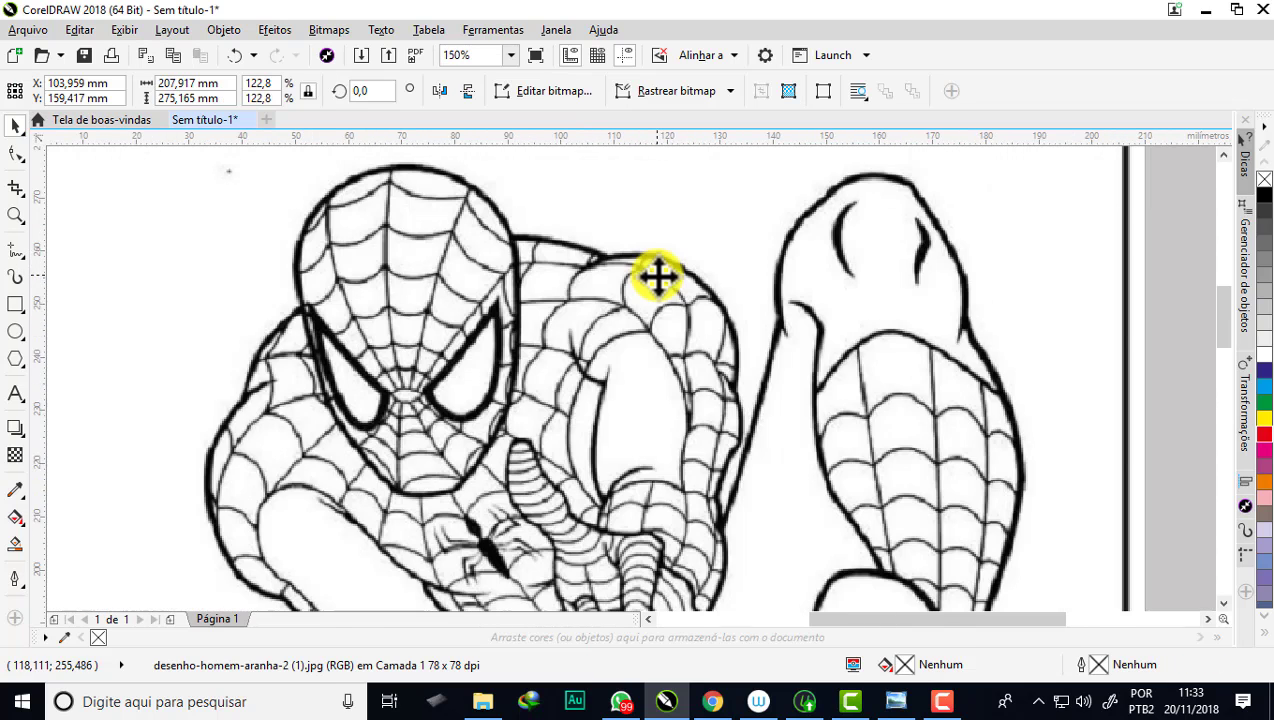
{"action": "left_click", "coordinate": [728, 91]}
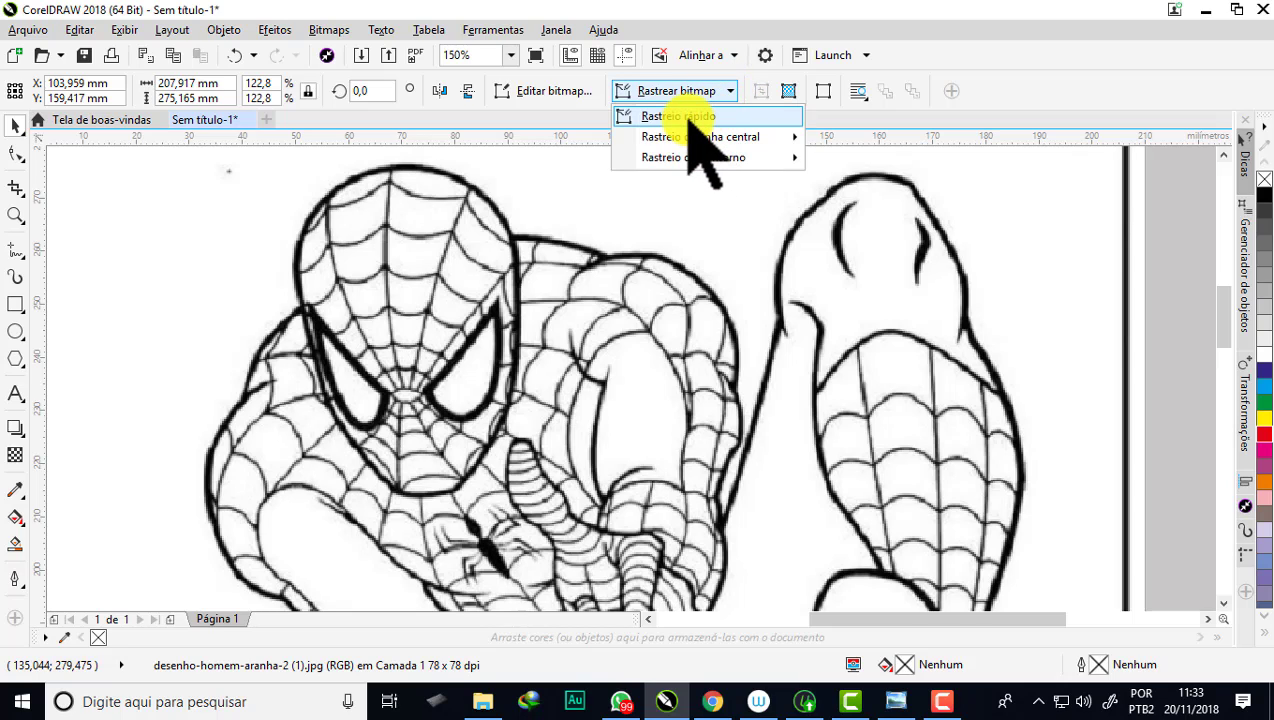
{"action": "scroll", "coordinate": [695, 230], "scroll_direction": "down", "scroll_amount": 1}
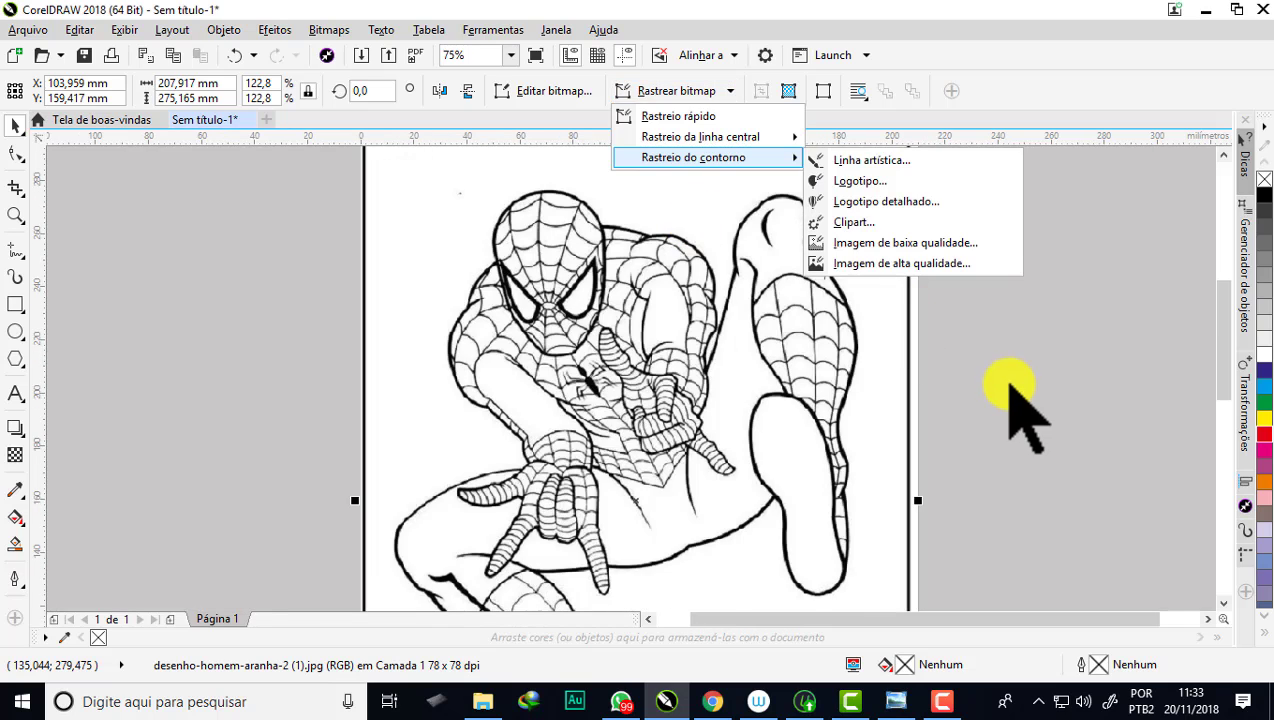
{"action": "left_click", "coordinate": [685, 273]}
{"action": "scroll", "coordinate": [665, 268], "scroll_direction": "up", "scroll_amount": 1}
{"action": "scroll", "coordinate": [663, 268], "scroll_direction": "up", "scroll_amount": 1}
{"action": "scroll", "coordinate": [665, 267], "scroll_direction": "up", "scroll_amount": 1}
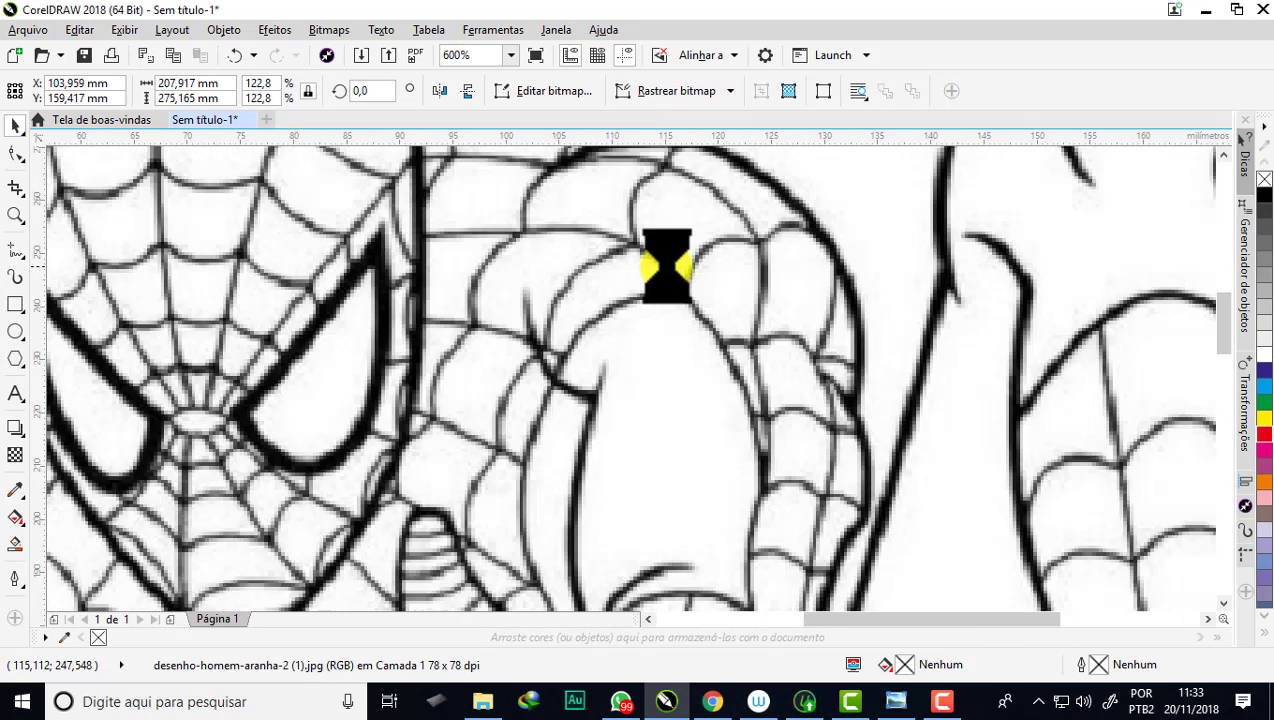
{"action": "scroll", "coordinate": [666, 266], "scroll_direction": "down", "scroll_amount": 2}
{"action": "scroll", "coordinate": [664, 265], "scroll_direction": "down", "scroll_amount": 1}
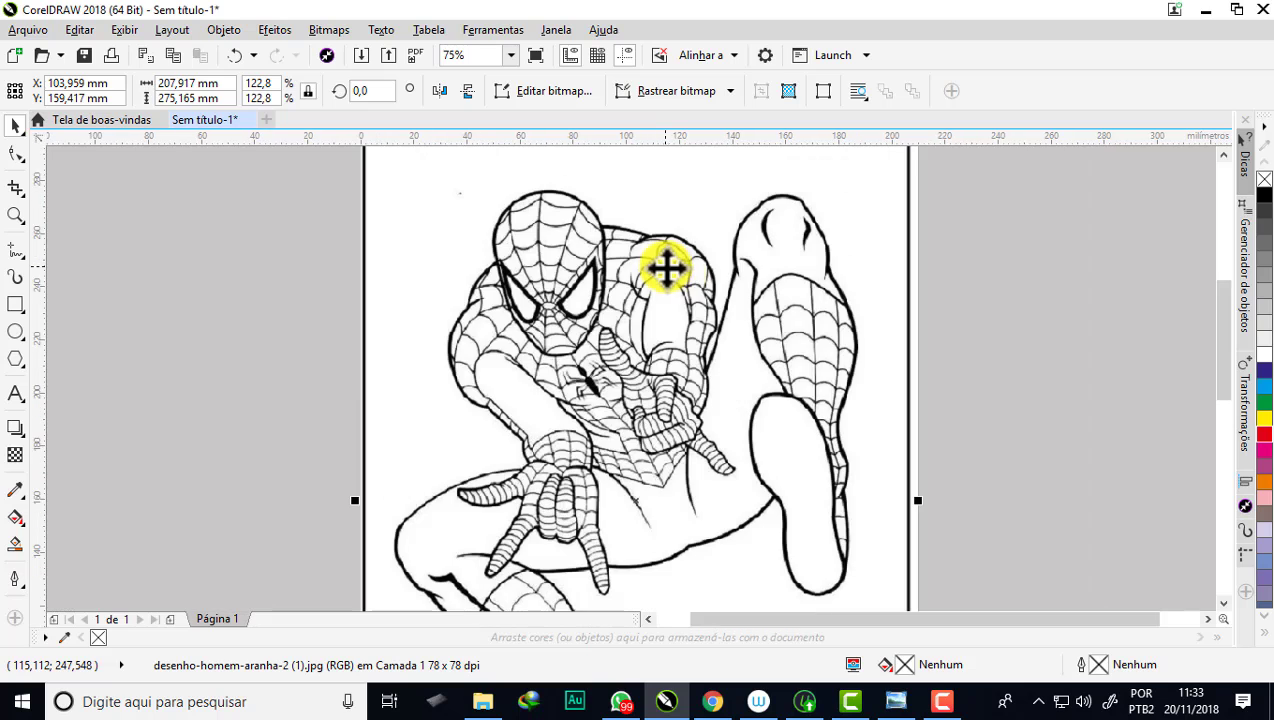
{"action": "scroll", "coordinate": [826, 326], "scroll_direction": "up", "scroll_amount": 2}
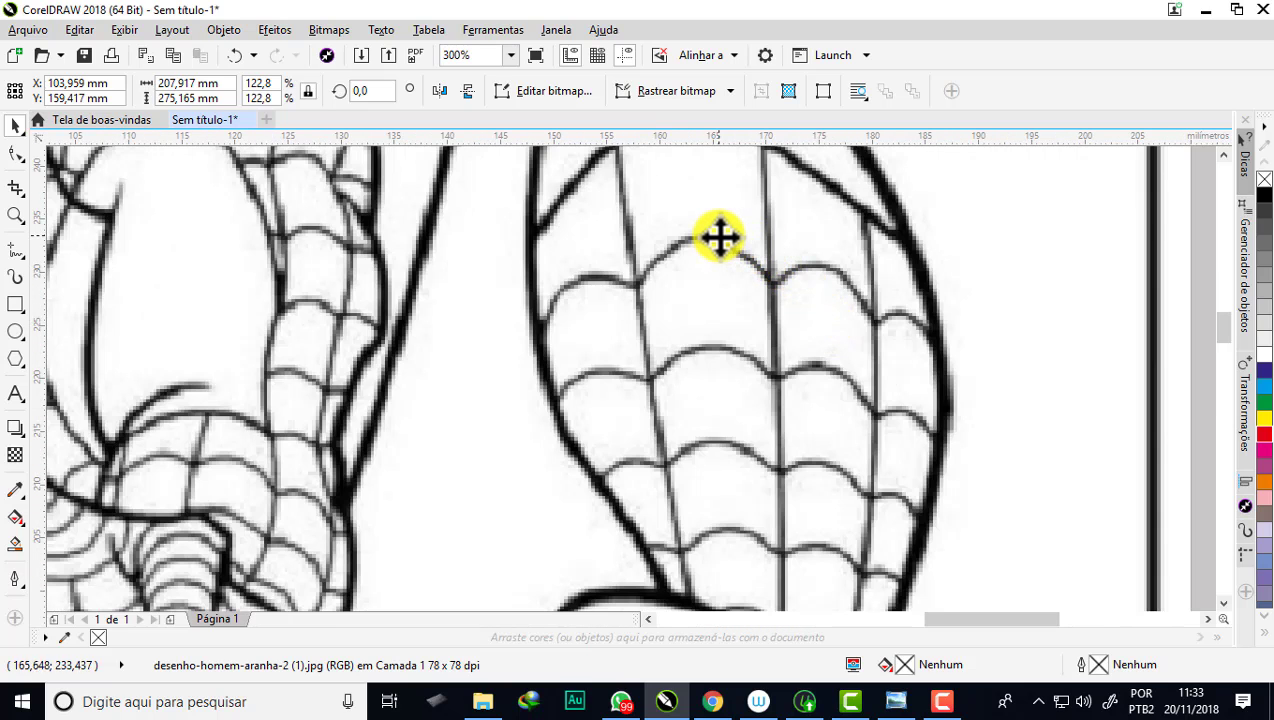
{"action": "scroll", "coordinate": [718, 237], "scroll_direction": "up", "scroll_amount": 1}
{"action": "scroll", "coordinate": [717, 239], "scroll_direction": "down", "scroll_amount": 1}
{"action": "scroll", "coordinate": [717, 250], "scroll_direction": "down", "scroll_amount": 1}
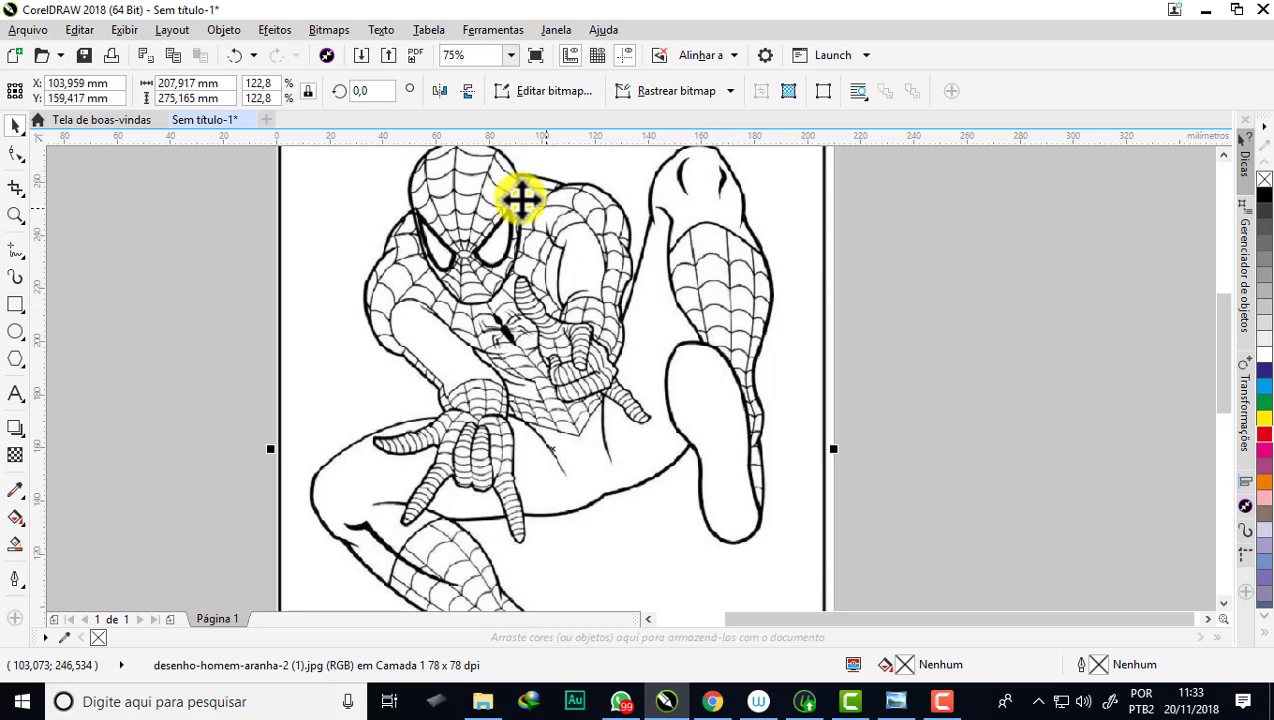
{"action": "scroll", "coordinate": [494, 190], "scroll_direction": "up", "scroll_amount": 2}
{"action": "scroll", "coordinate": [533, 220], "scroll_direction": "down", "scroll_amount": 1}
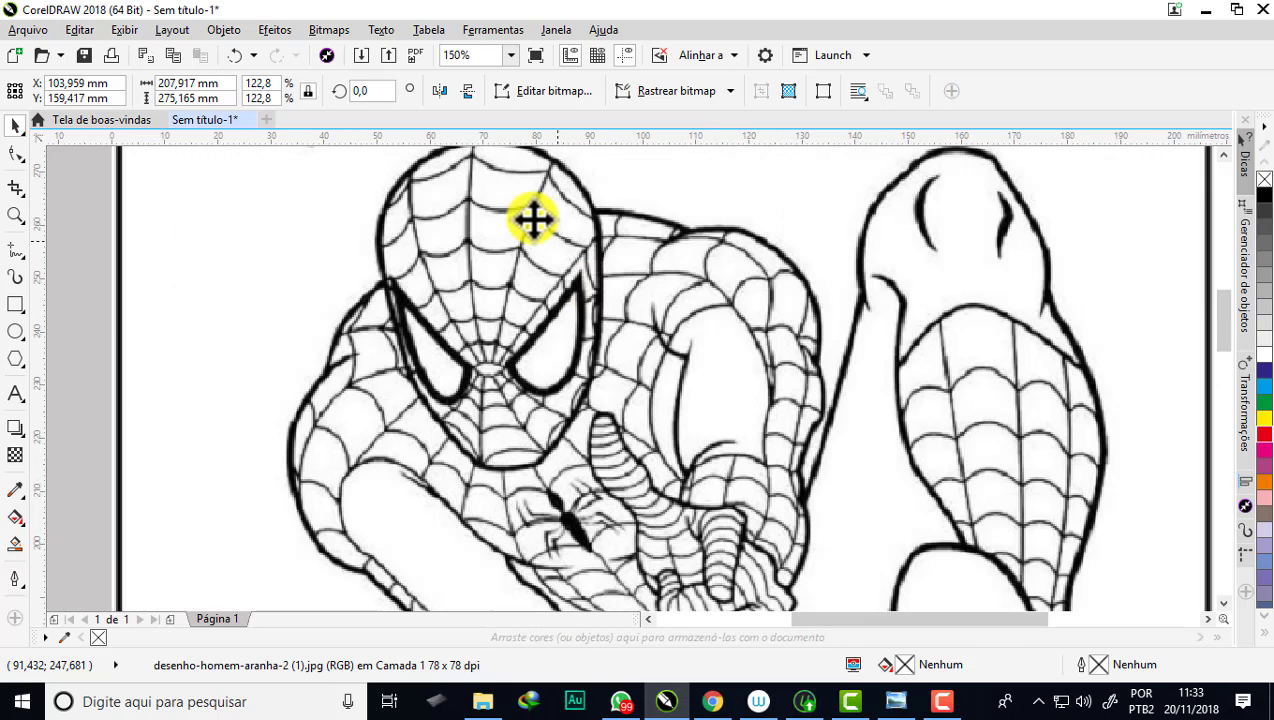
{"action": "scroll", "coordinate": [507, 180], "scroll_direction": "up", "scroll_amount": 2}
{"action": "scroll", "coordinate": [611, 344], "scroll_direction": "down", "scroll_amount": 1}
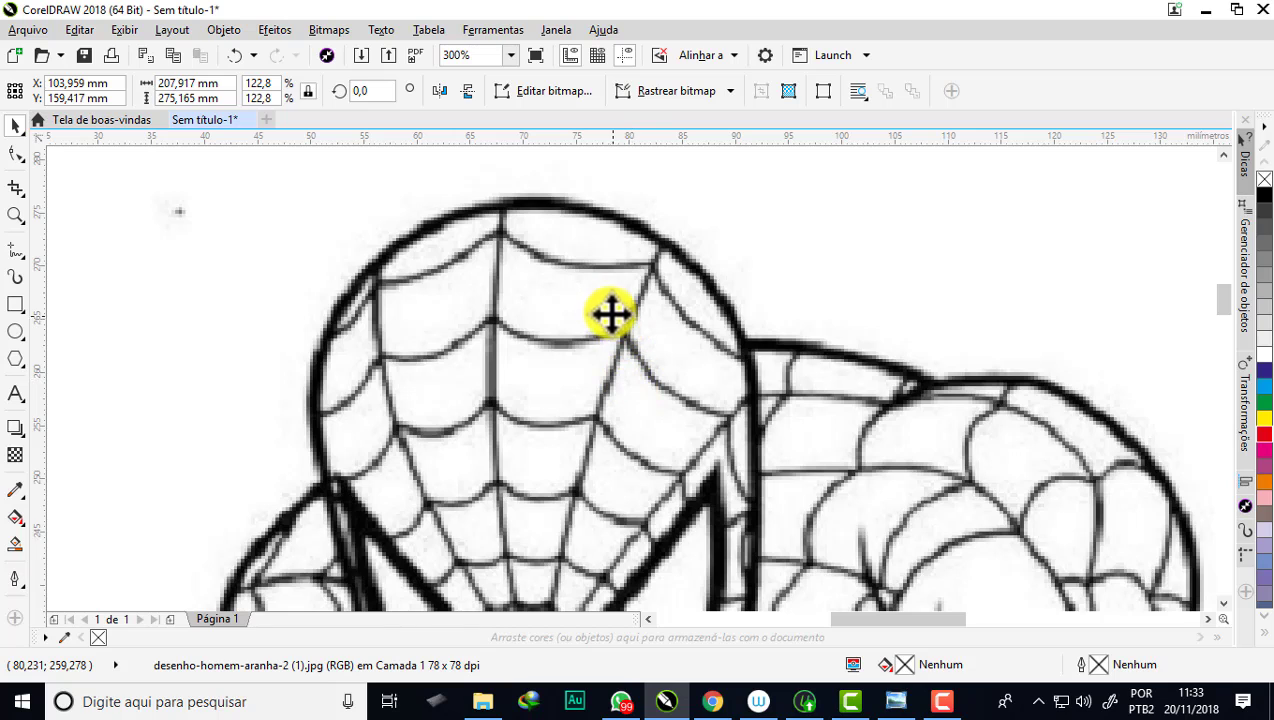
{"action": "scroll", "coordinate": [600, 222], "scroll_direction": "down", "scroll_amount": 2}
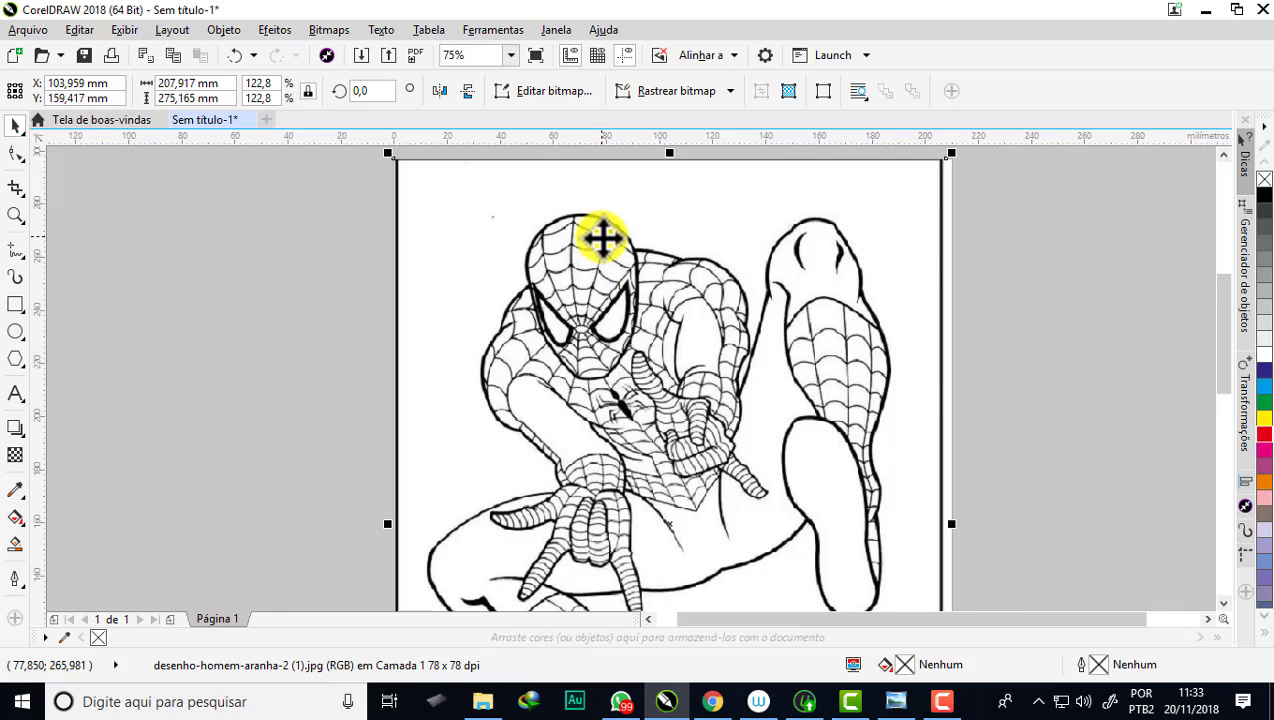
{"action": "scroll", "coordinate": [602, 237], "scroll_direction": "up", "scroll_amount": 2}
{"action": "scroll", "coordinate": [596, 280], "scroll_direction": "down", "scroll_amount": 1}
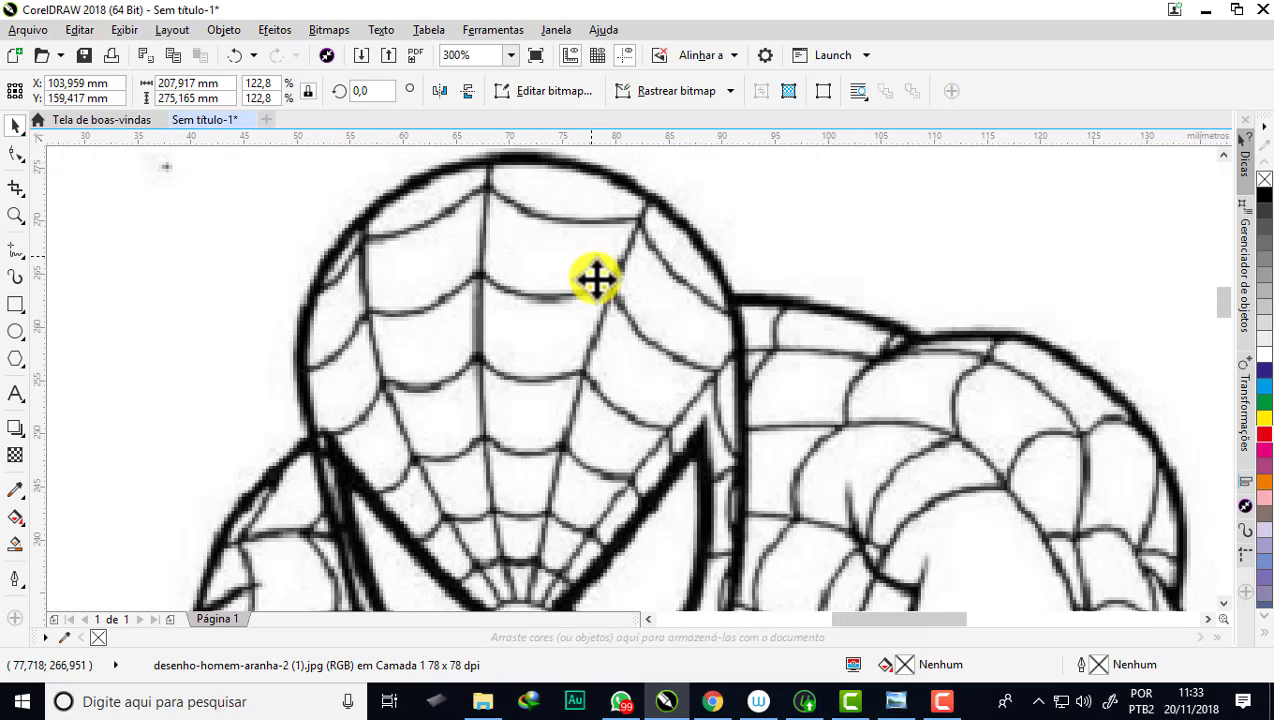
{"action": "scroll", "coordinate": [612, 402], "scroll_direction": "up", "scroll_amount": 1}
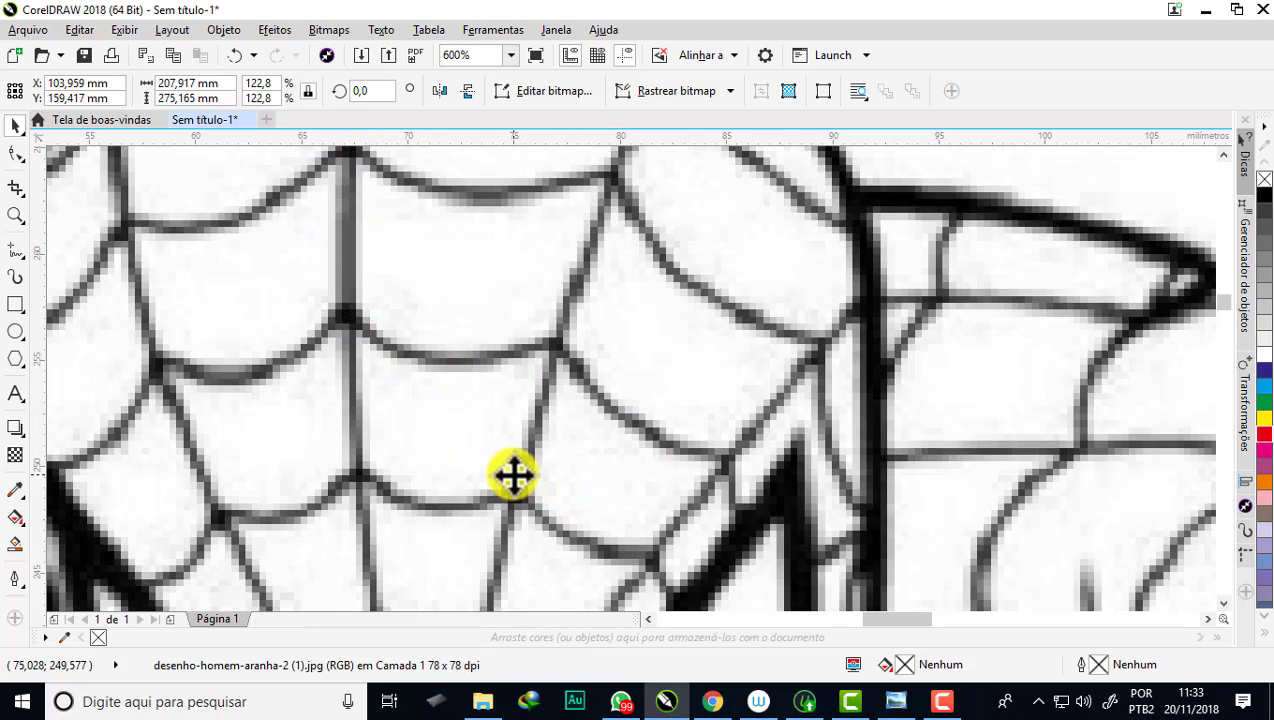
{"action": "scroll", "coordinate": [569, 370], "scroll_direction": "down", "scroll_amount": 1}
{"action": "scroll", "coordinate": [340, 300], "scroll_direction": "up", "scroll_amount": 1}
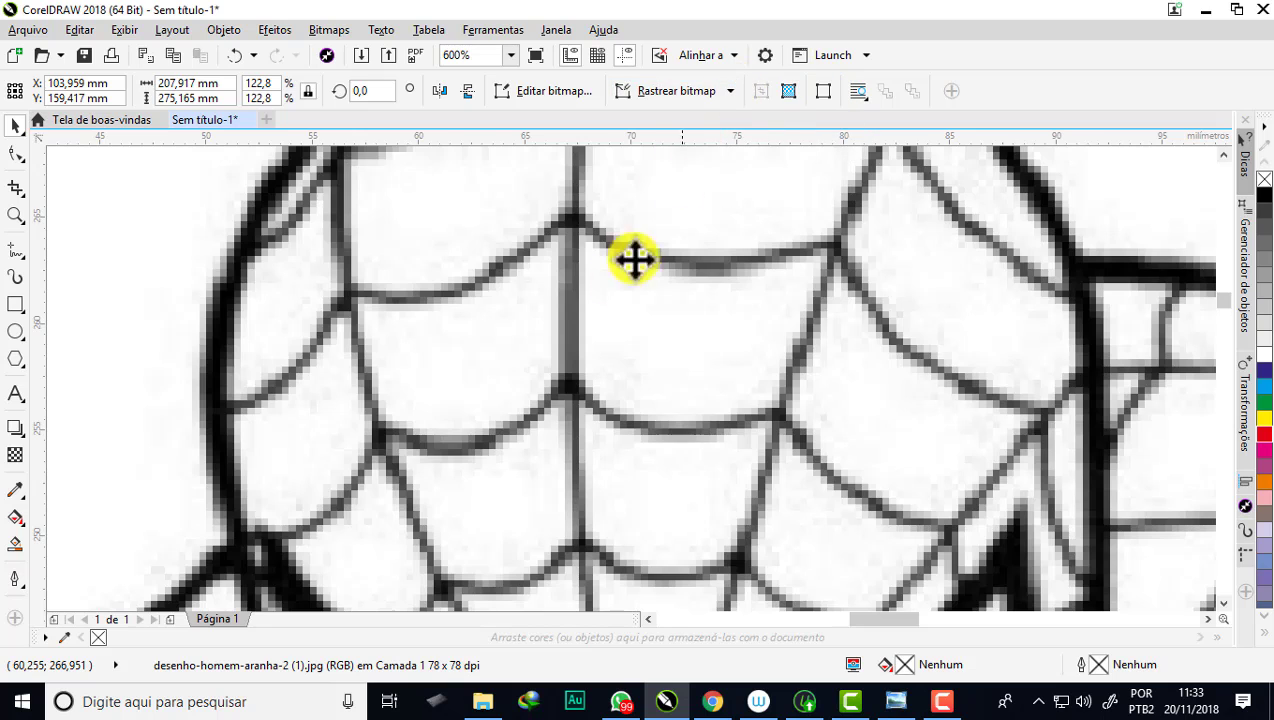
{"action": "scroll", "coordinate": [572, 307], "scroll_direction": "down", "scroll_amount": 1}
{"action": "scroll", "coordinate": [572, 307], "scroll_direction": "down", "scroll_amount": 1}
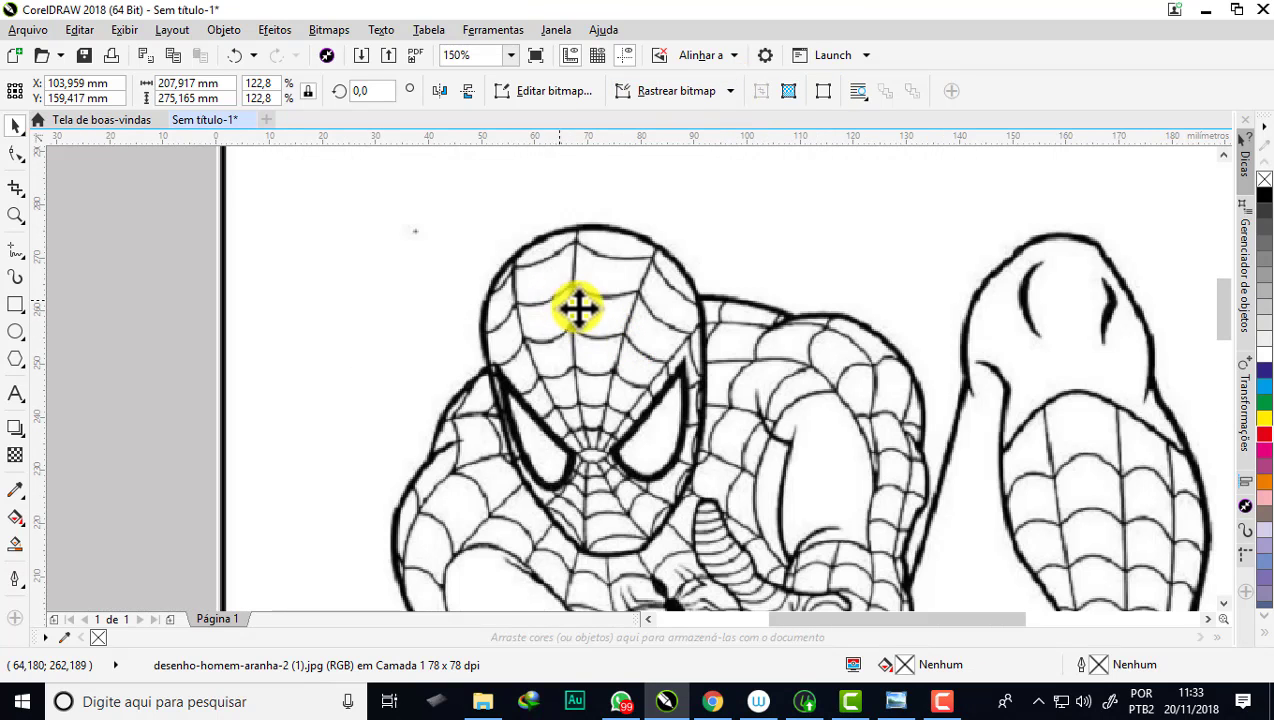
{"action": "scroll", "coordinate": [506, 261], "scroll_direction": "down", "scroll_amount": 1}
{"action": "scroll", "coordinate": [638, 313], "scroll_direction": "up", "scroll_amount": 2}
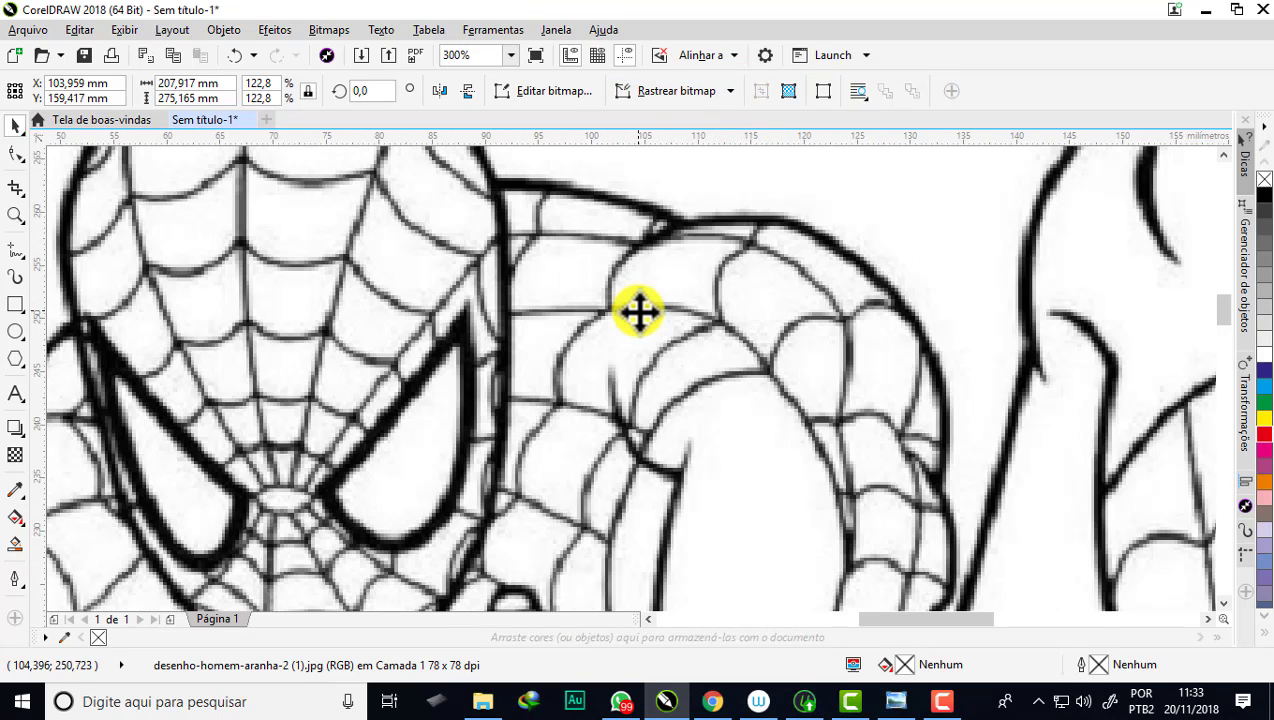
{"action": "scroll", "coordinate": [614, 293], "scroll_direction": "down", "scroll_amount": 1}
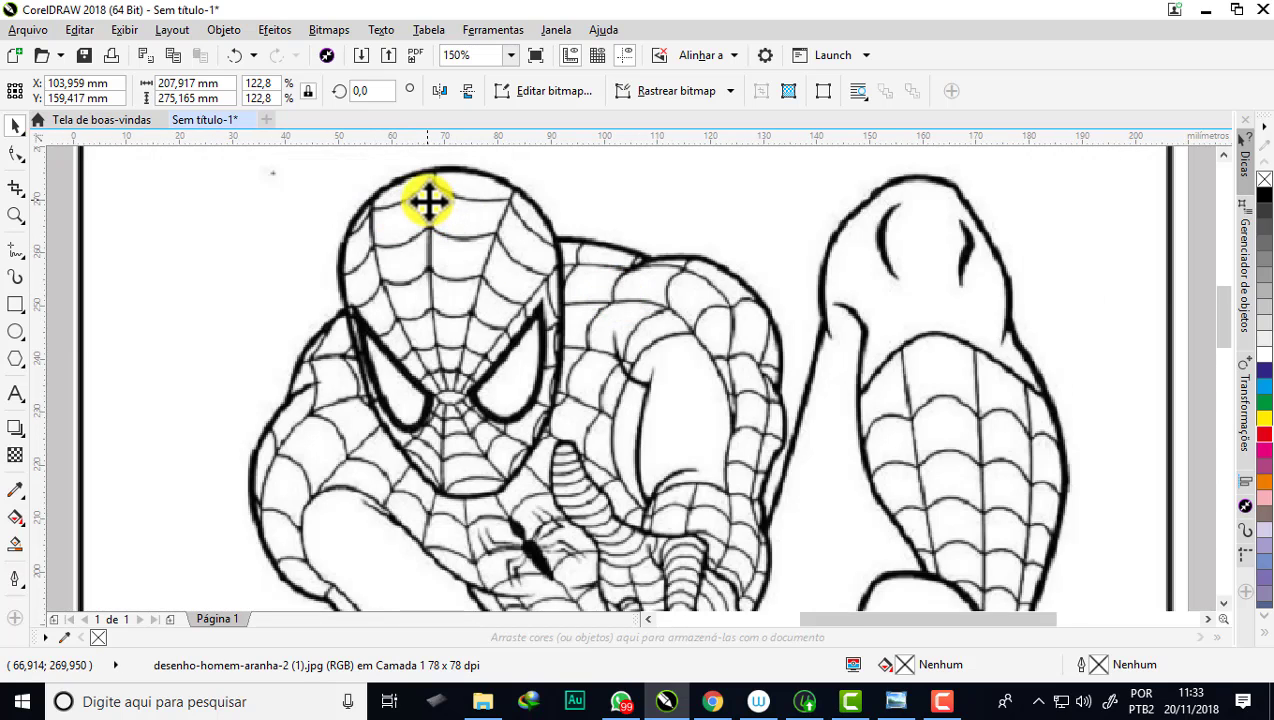
{"action": "scroll", "coordinate": [421, 187], "scroll_direction": "up", "scroll_amount": 1}
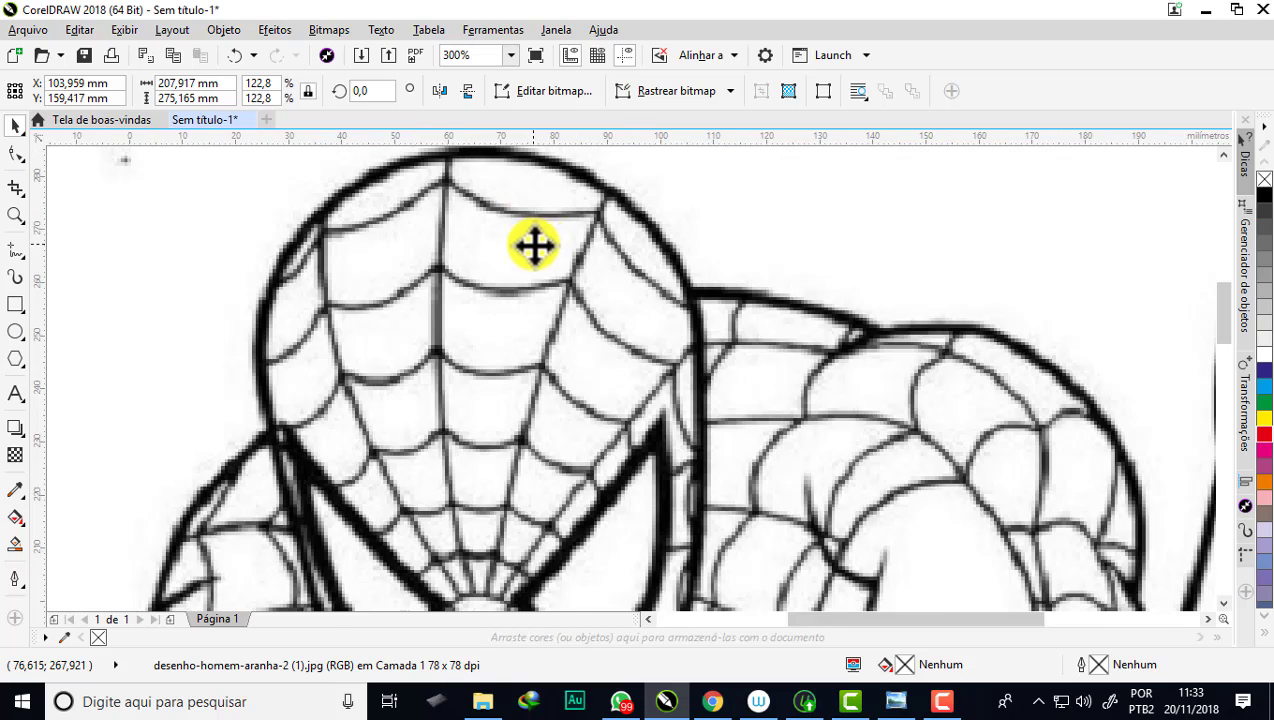
{"action": "scroll", "coordinate": [535, 245], "scroll_direction": "down", "scroll_amount": 2}
{"action": "scroll", "coordinate": [516, 282], "scroll_direction": "up", "scroll_amount": 2}
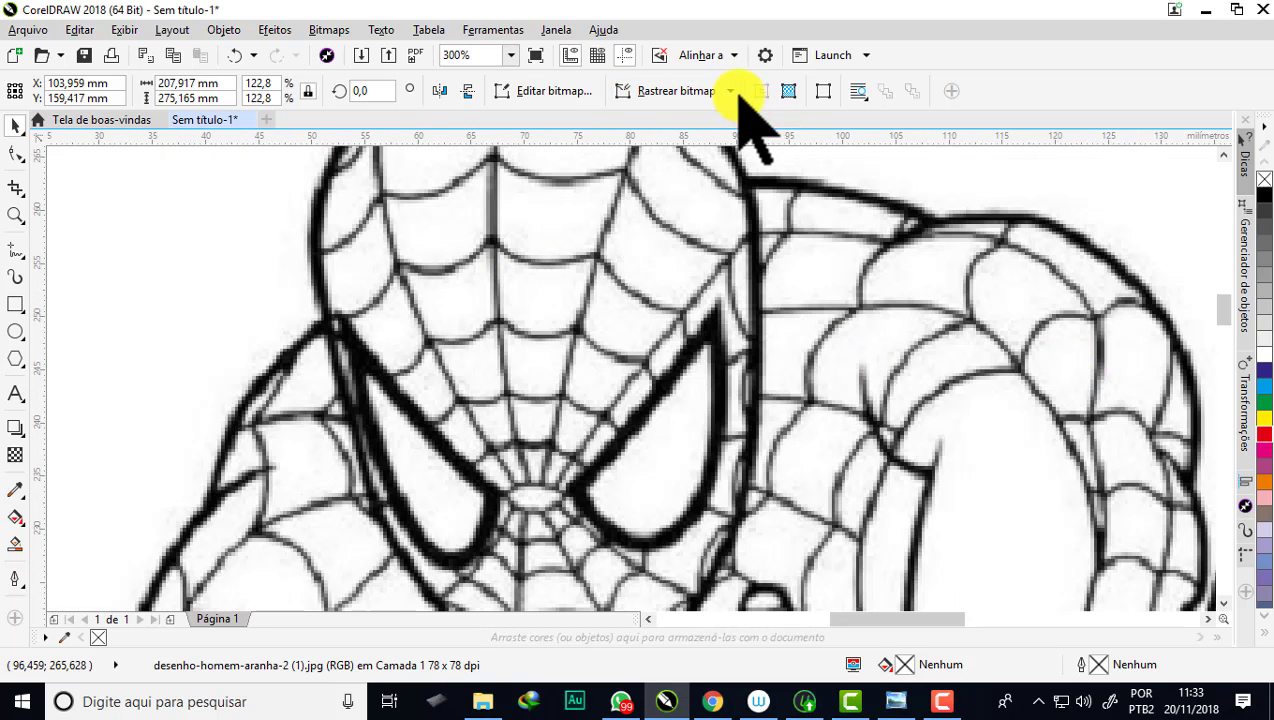
Step: Trace the Spider-Man bitmap with PowerTRACE Line Art into a group of 263 curves
{"action": "left_click", "coordinate": [729, 89]}
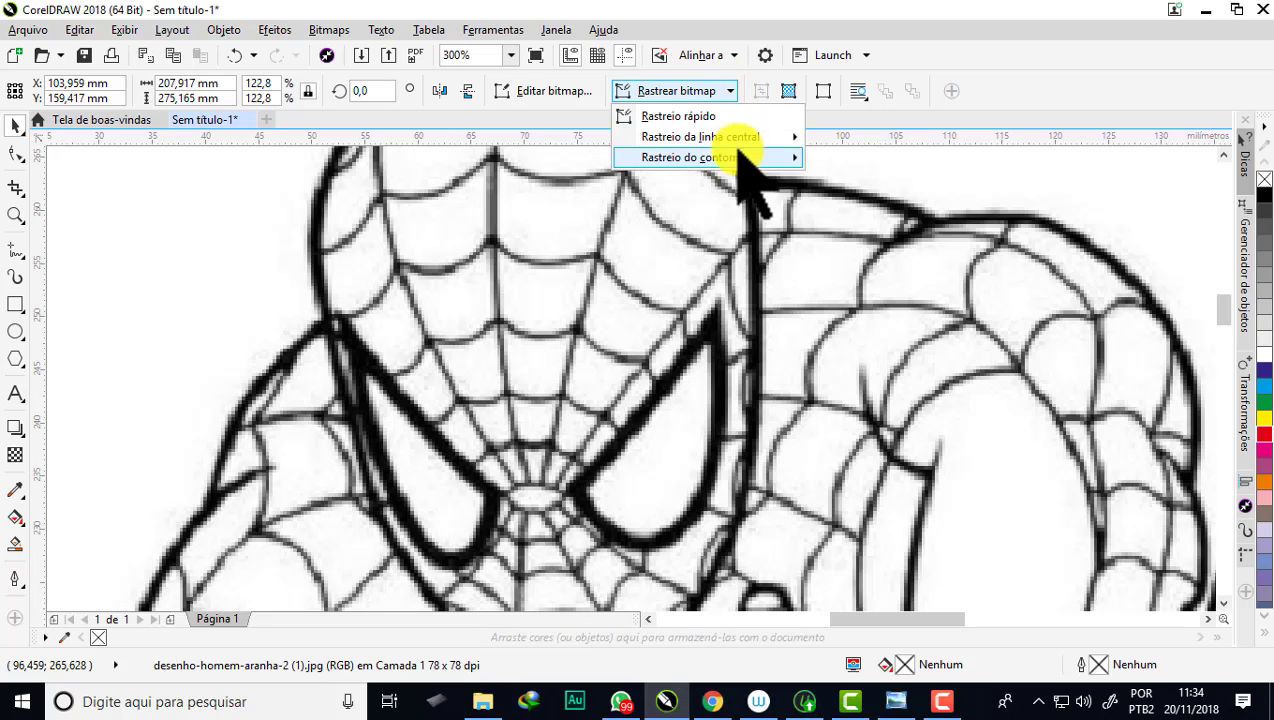
{"action": "mouse_move", "coordinate": [693, 157]}
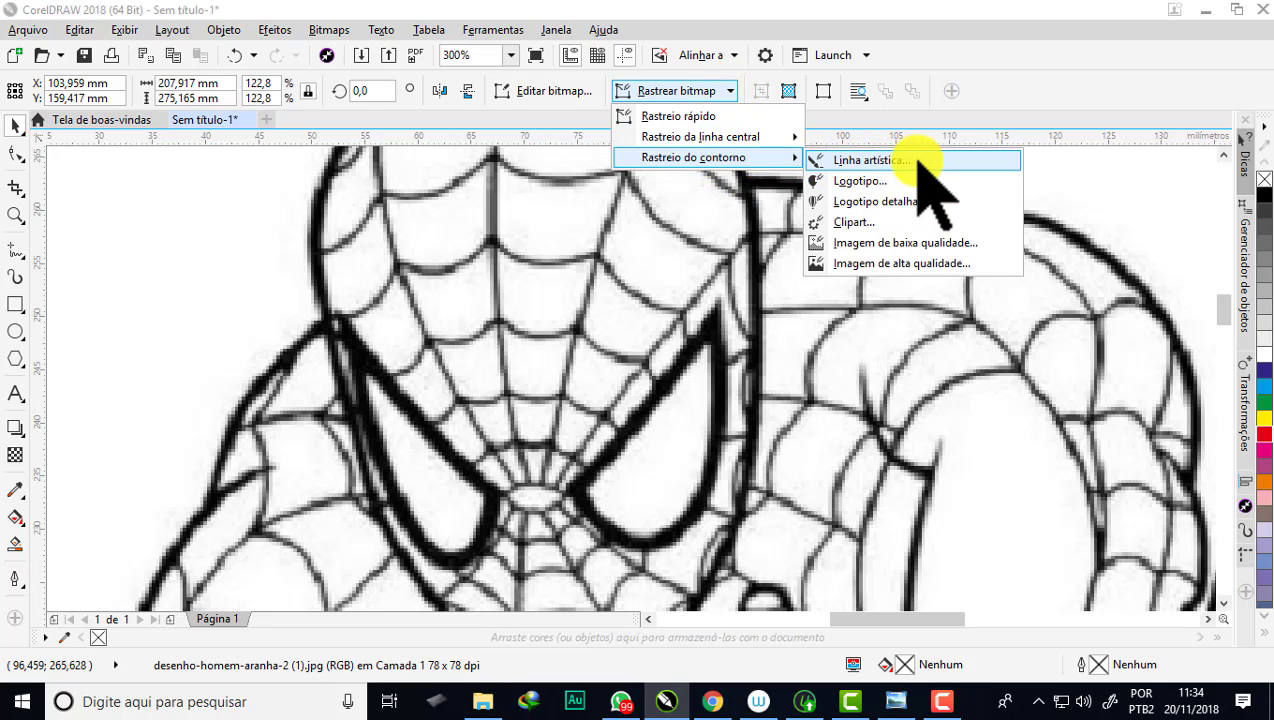
{"action": "left_click", "coordinate": [866, 161]}
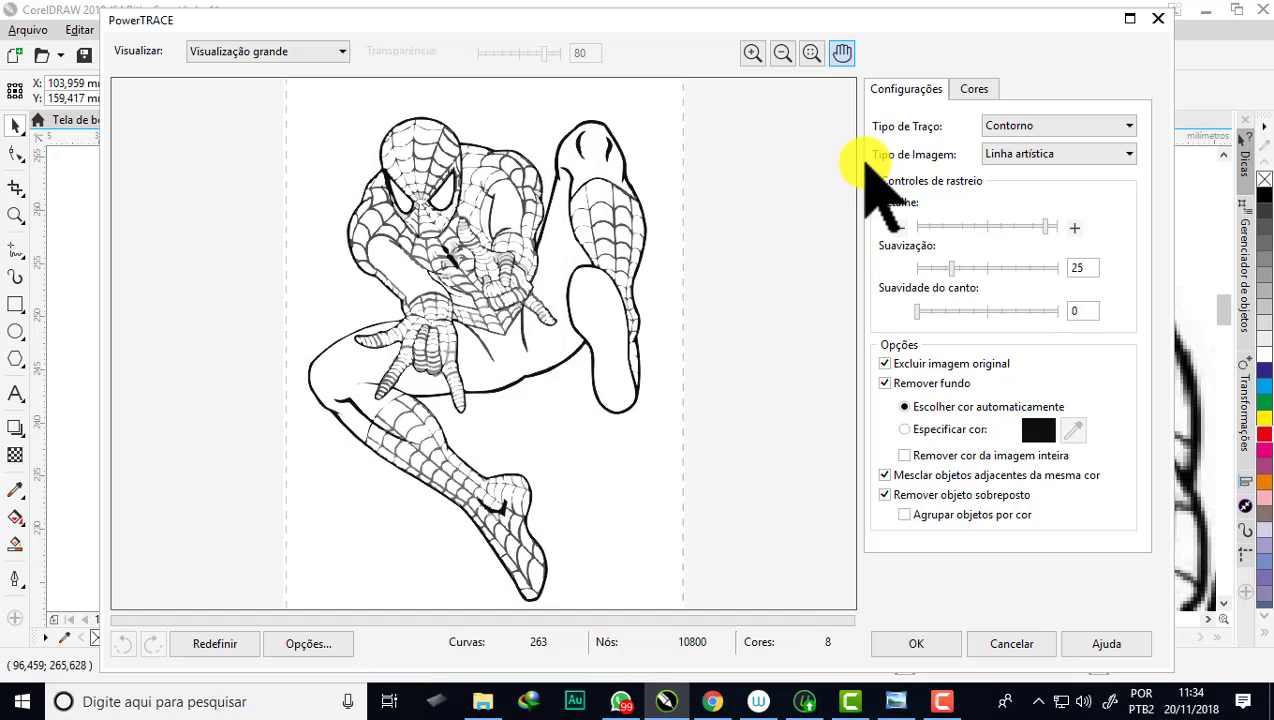
{"action": "left_click", "coordinate": [916, 645]}
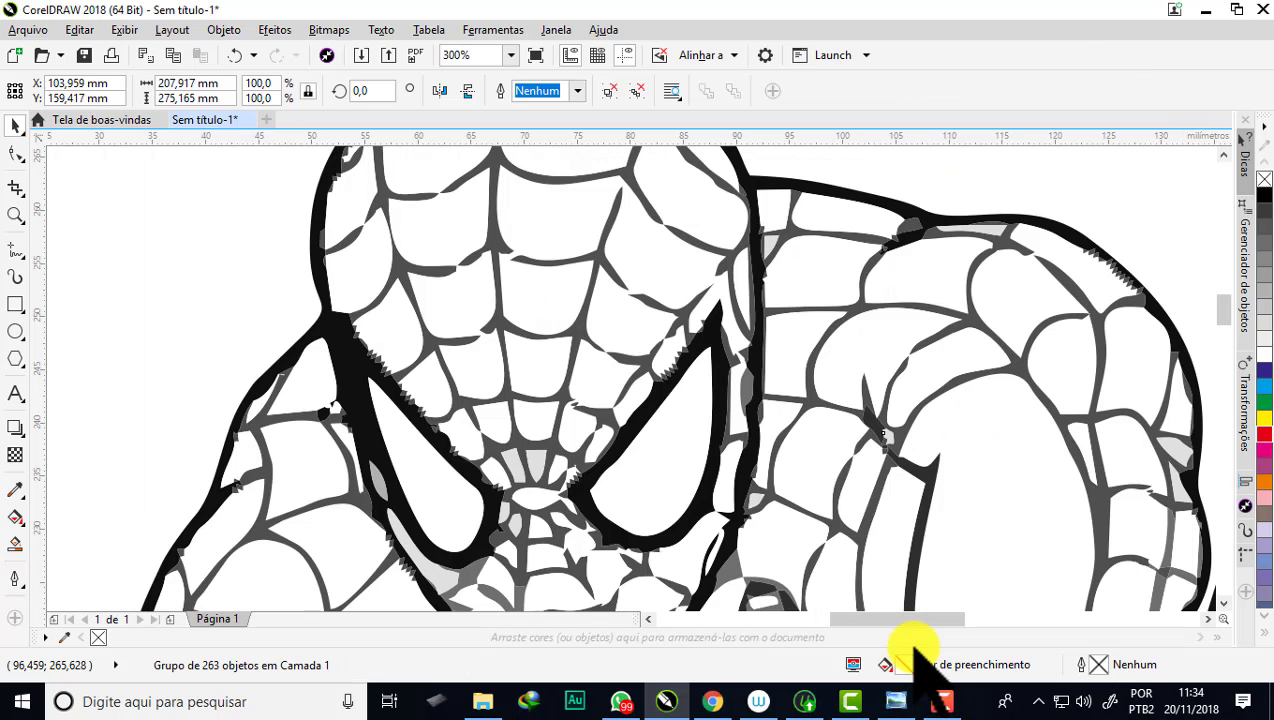
{"action": "scroll", "coordinate": [960, 300], "scroll_direction": "up", "scroll_amount": 2}
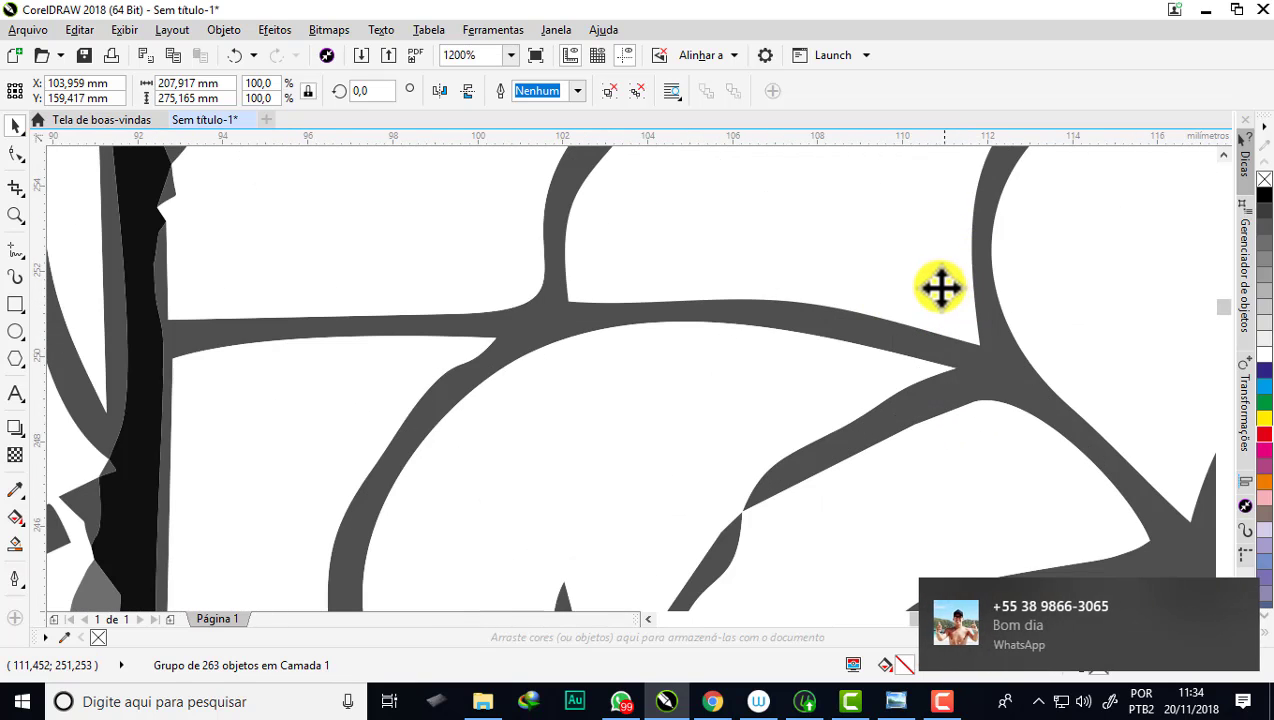
{"action": "scroll", "coordinate": [880, 270], "scroll_direction": "down", "scroll_amount": 3}
{"action": "scroll", "coordinate": [904, 390], "scroll_direction": "down", "scroll_amount": 1}
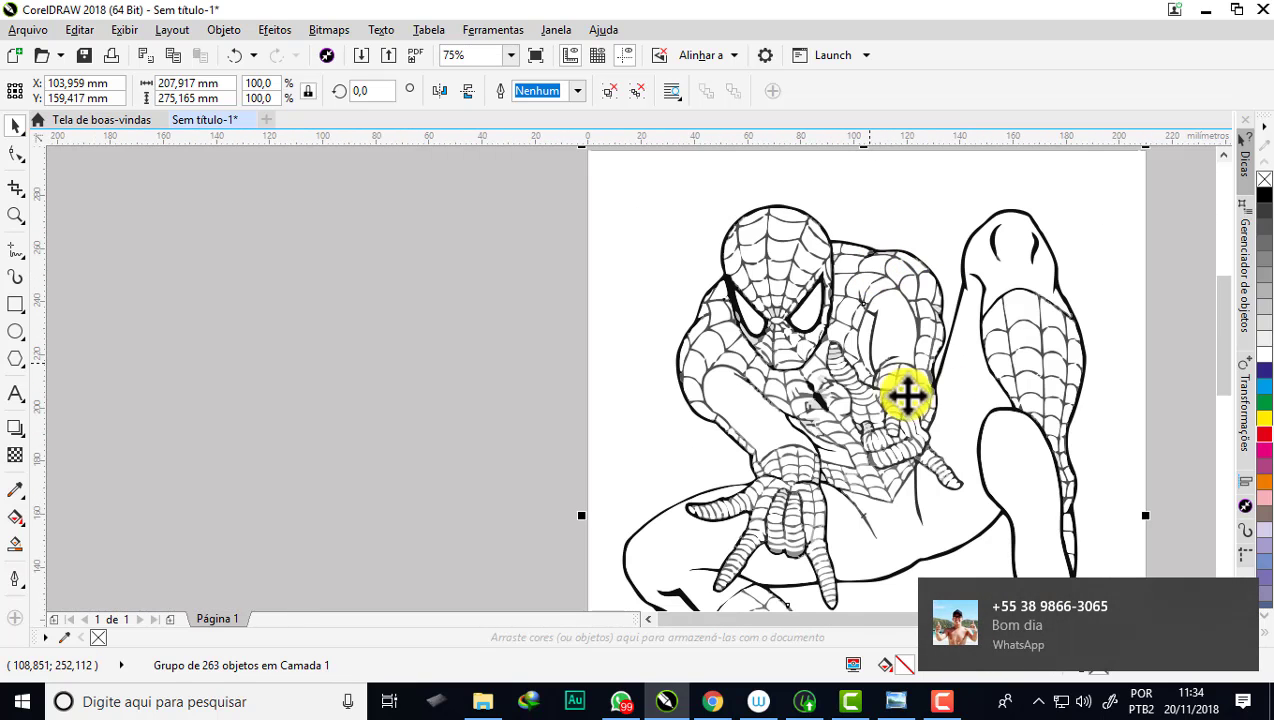
{"action": "scroll", "coordinate": [1095, 370], "scroll_direction": "up", "scroll_amount": 3}
{"action": "scroll", "coordinate": [835, 348], "scroll_direction": "down", "scroll_amount": 1}
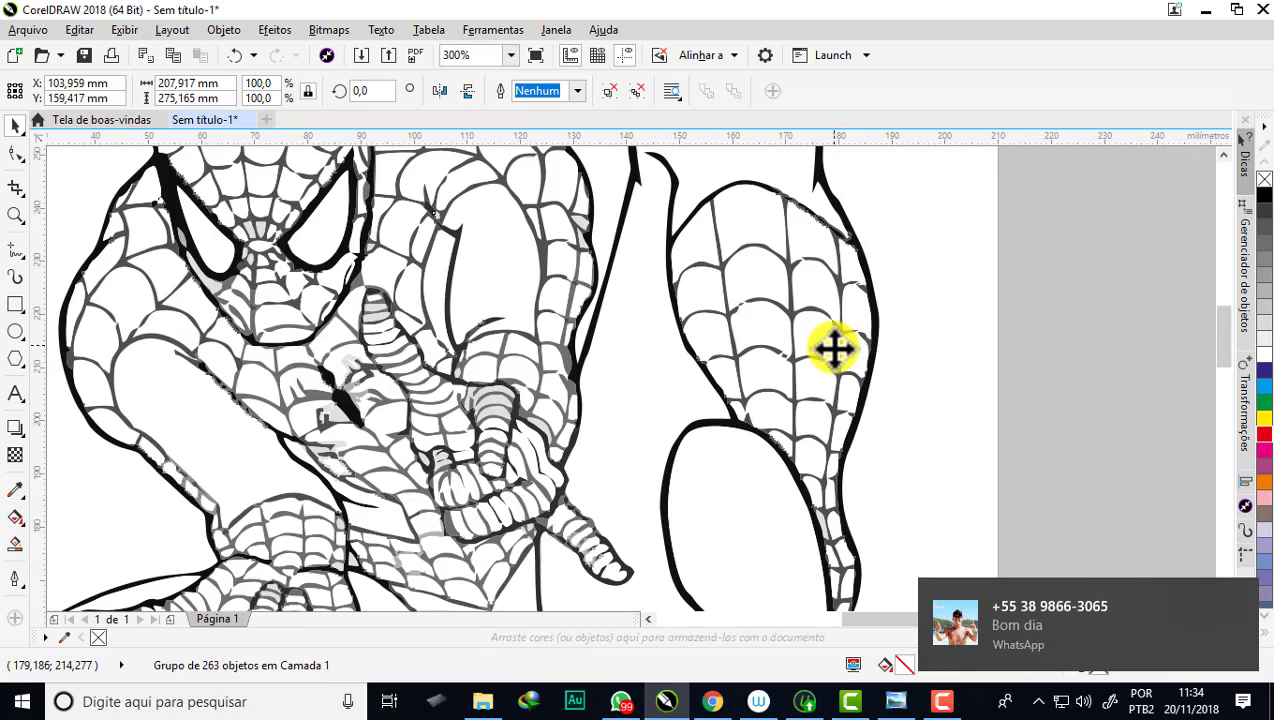
{"action": "scroll", "coordinate": [835, 348], "scroll_direction": "down", "scroll_amount": 1}
{"action": "scroll", "coordinate": [813, 179], "scroll_direction": "up", "scroll_amount": 1}
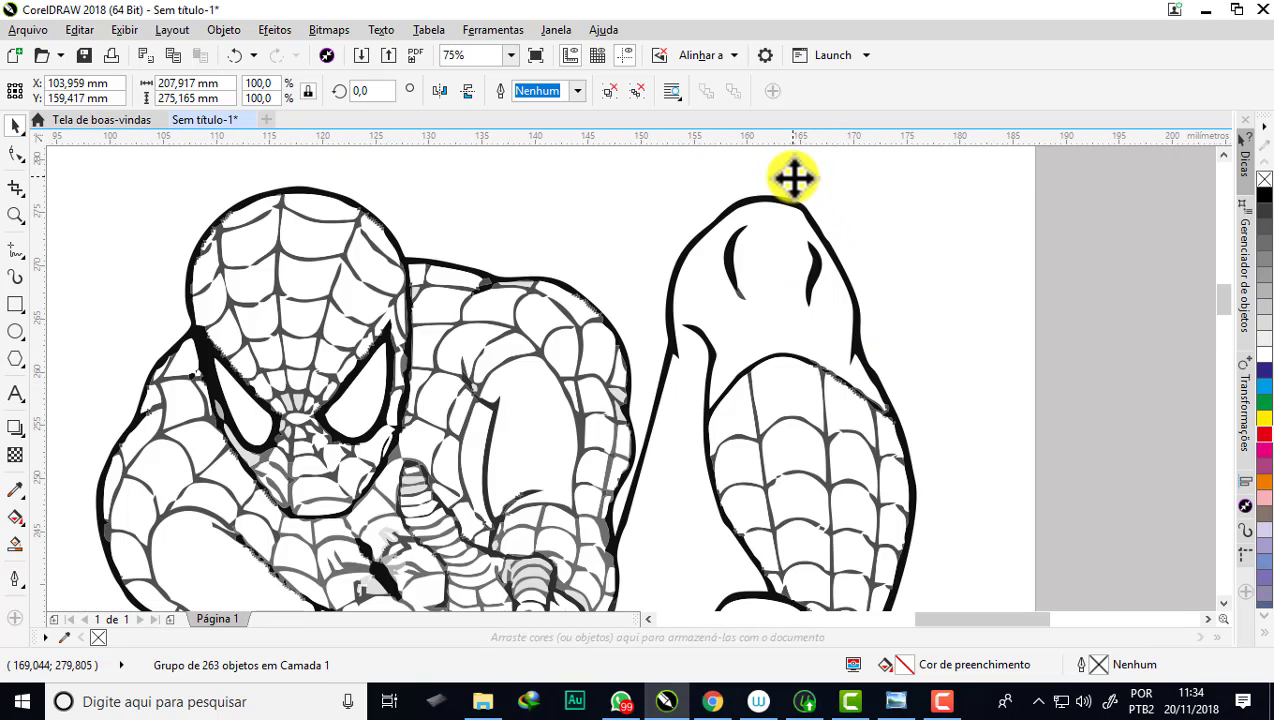
{"action": "scroll", "coordinate": [793, 179], "scroll_direction": "up", "scroll_amount": 1}
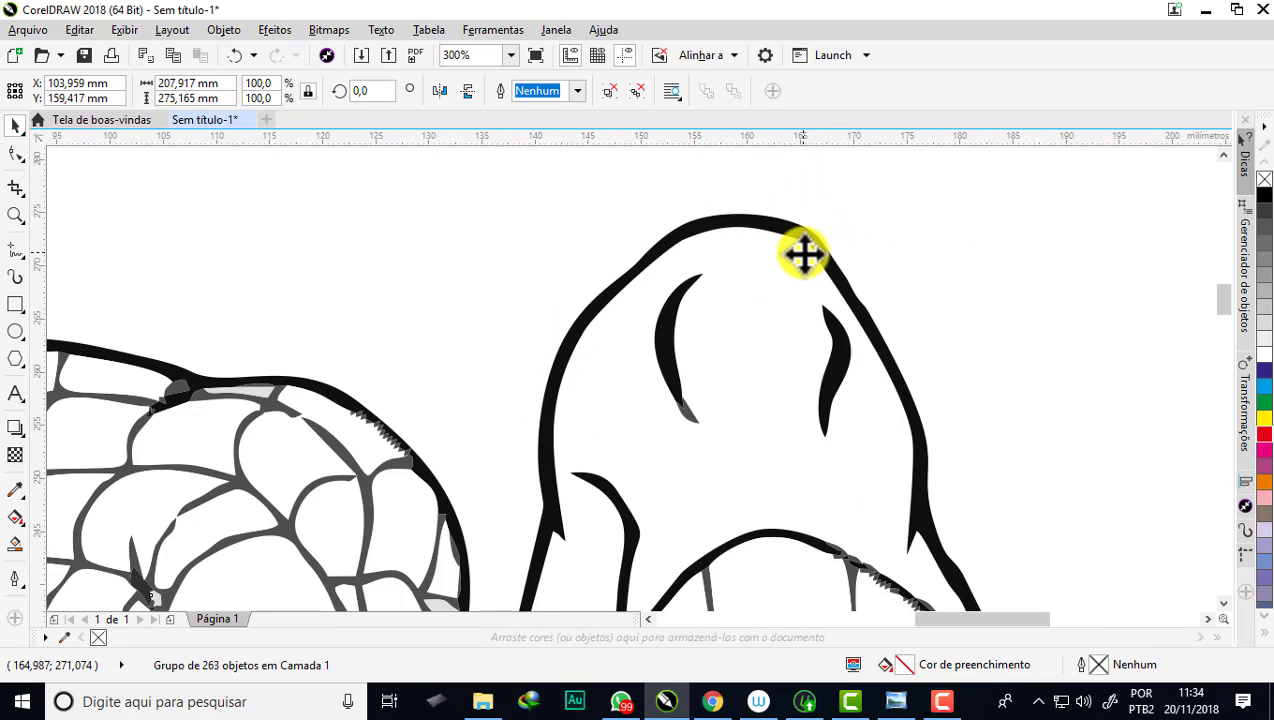
{"action": "scroll", "coordinate": [856, 287], "scroll_direction": "down", "scroll_amount": 1}
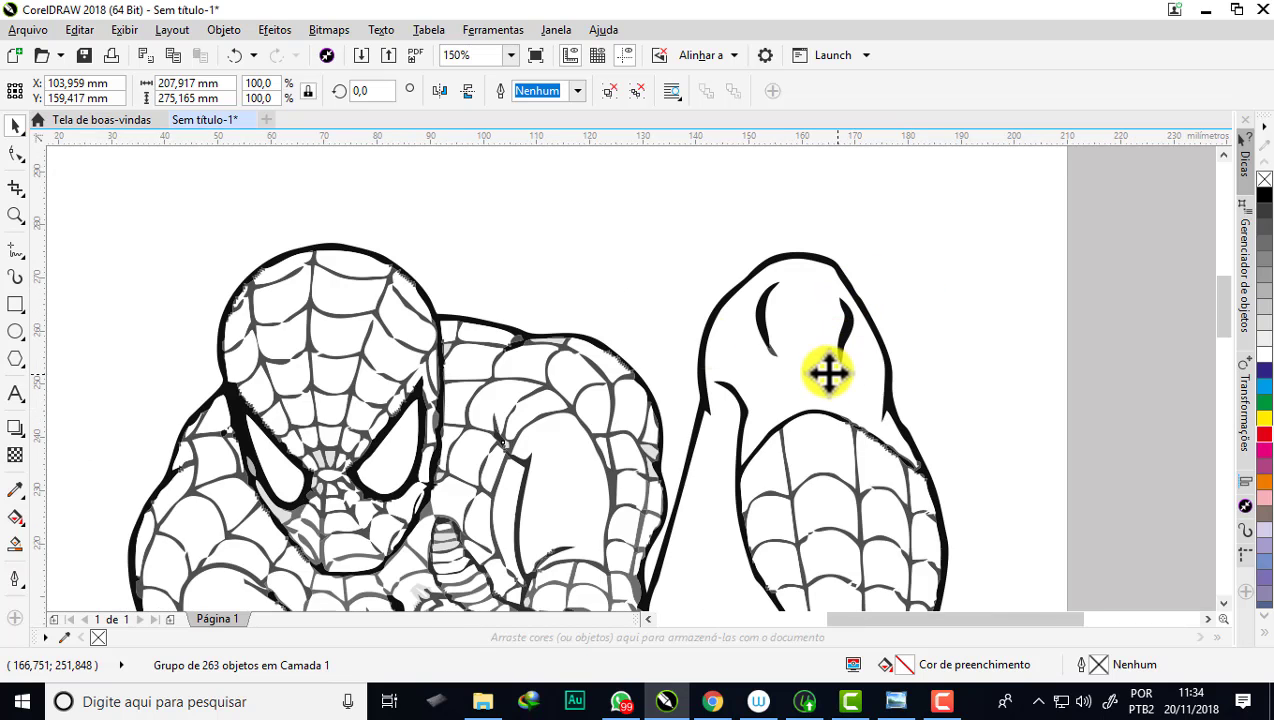
{"action": "scroll", "coordinate": [250, 307], "scroll_direction": "up", "scroll_amount": 1}
{"action": "scroll", "coordinate": [260, 307], "scroll_direction": "up", "scroll_amount": 1}
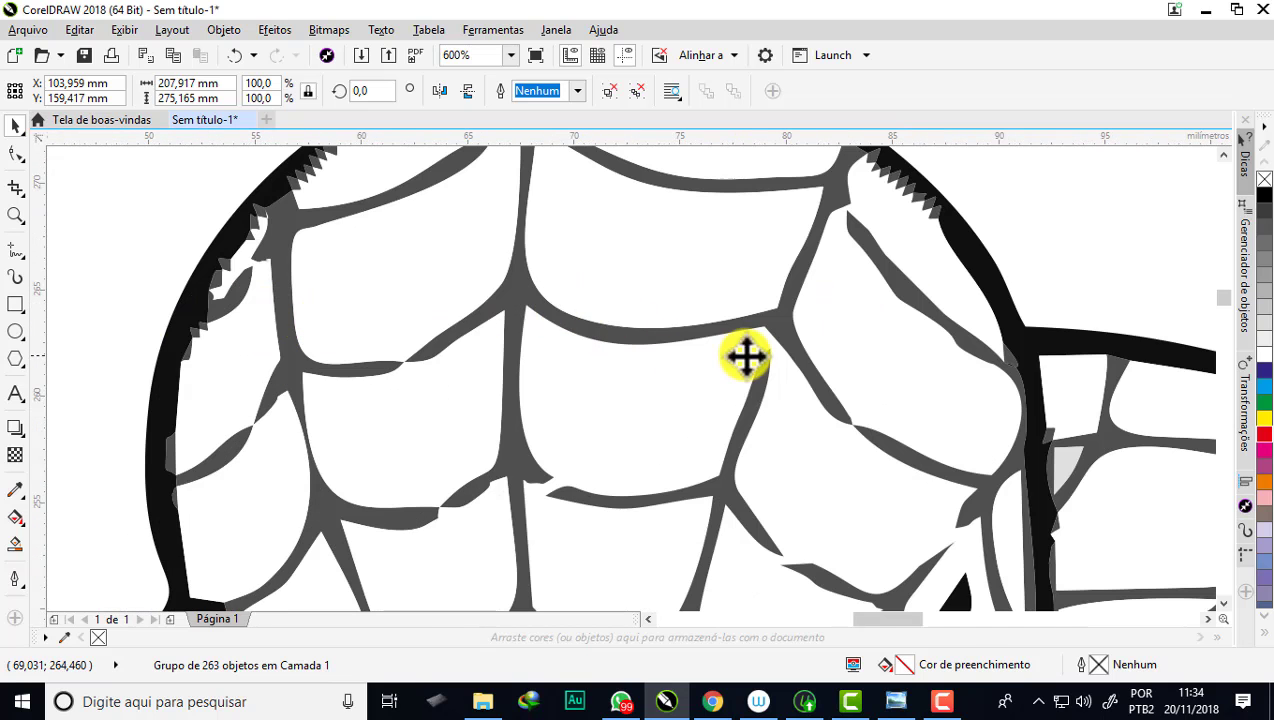
{"action": "scroll", "coordinate": [650, 310], "scroll_direction": "down", "scroll_amount": 2}
{"action": "scroll", "coordinate": [643, 268], "scroll_direction": "down", "scroll_amount": 2}
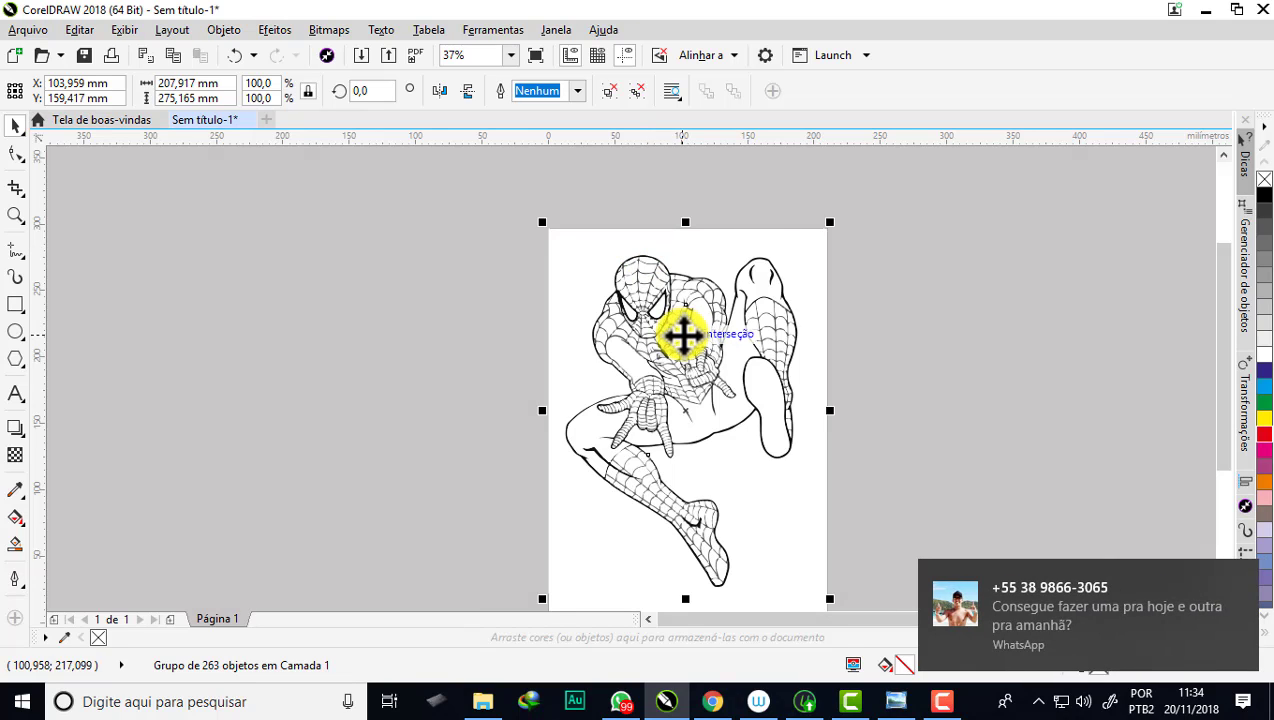
{"action": "scroll", "coordinate": [682, 335], "scroll_direction": "up", "scroll_amount": 1}
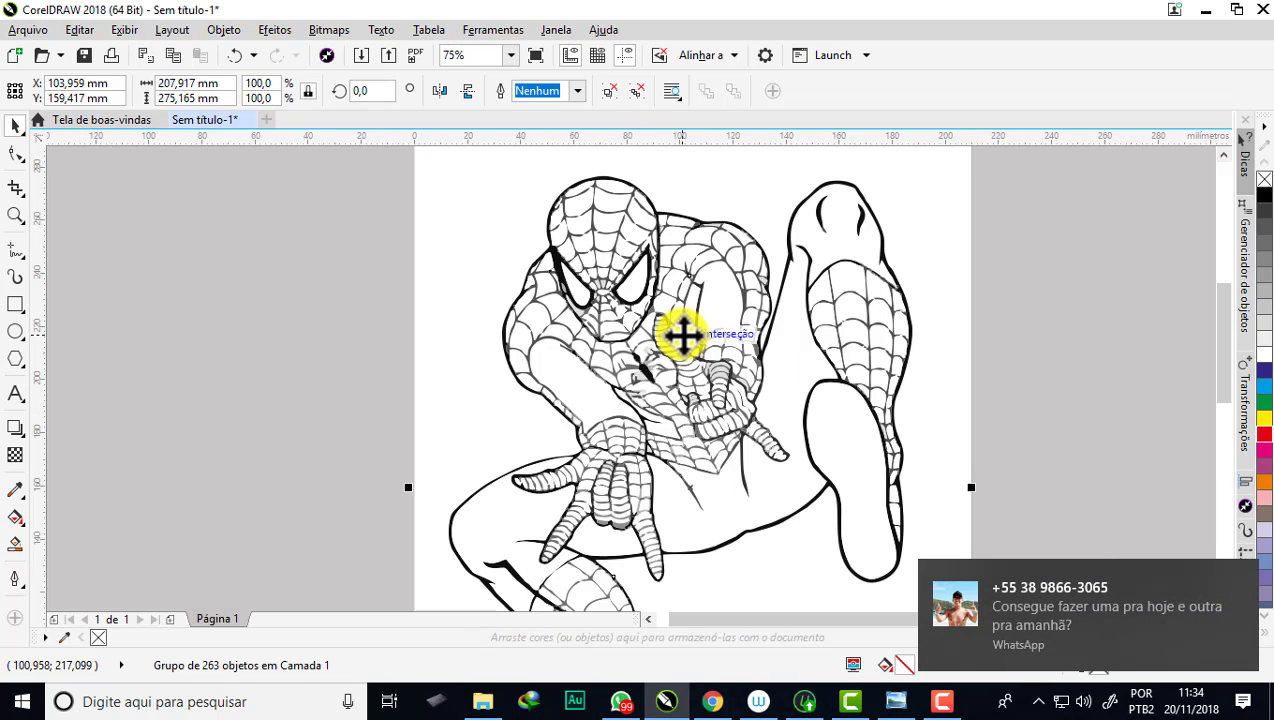
Step: Undo the Line Art trace to bring back the Spider-Man bitmap
{"action": "key", "text": "ctrl+z"}
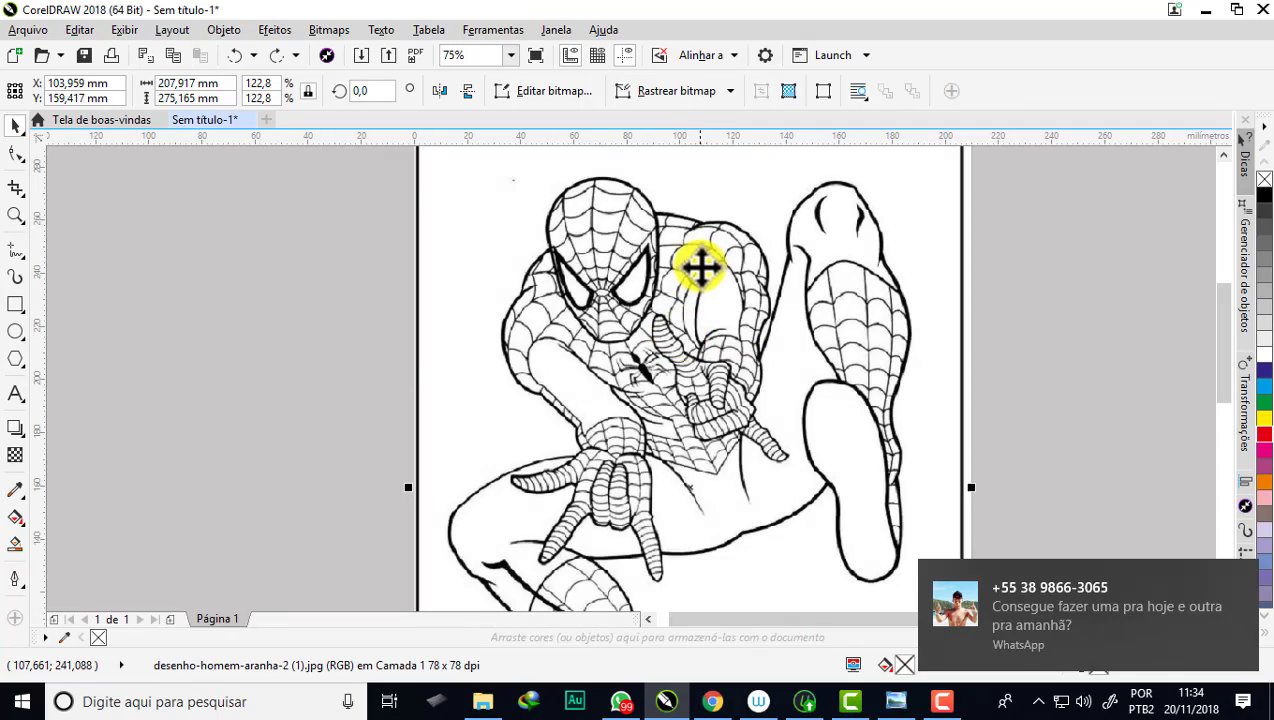
{"action": "scroll", "coordinate": [697, 262], "scroll_direction": "up", "scroll_amount": 1}
{"action": "scroll", "coordinate": [700, 256], "scroll_direction": "up", "scroll_amount": 2}
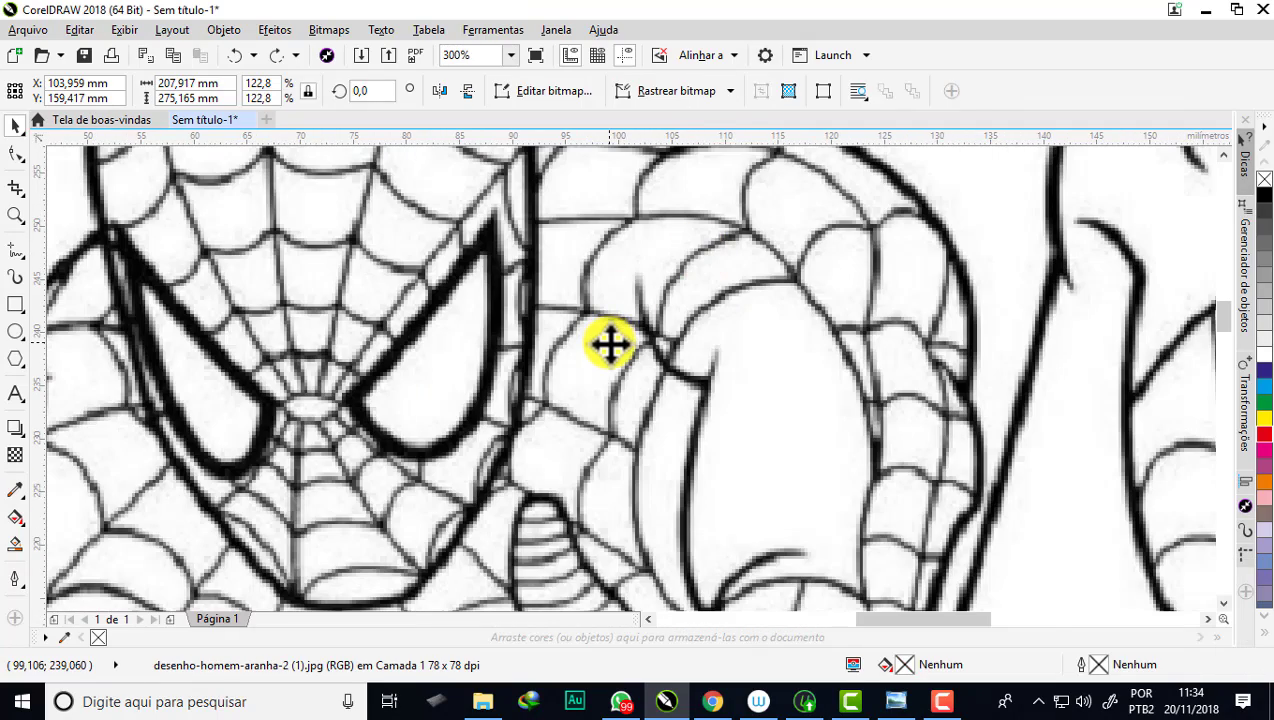
{"action": "scroll", "coordinate": [609, 344], "scroll_direction": "down", "scroll_amount": 1}
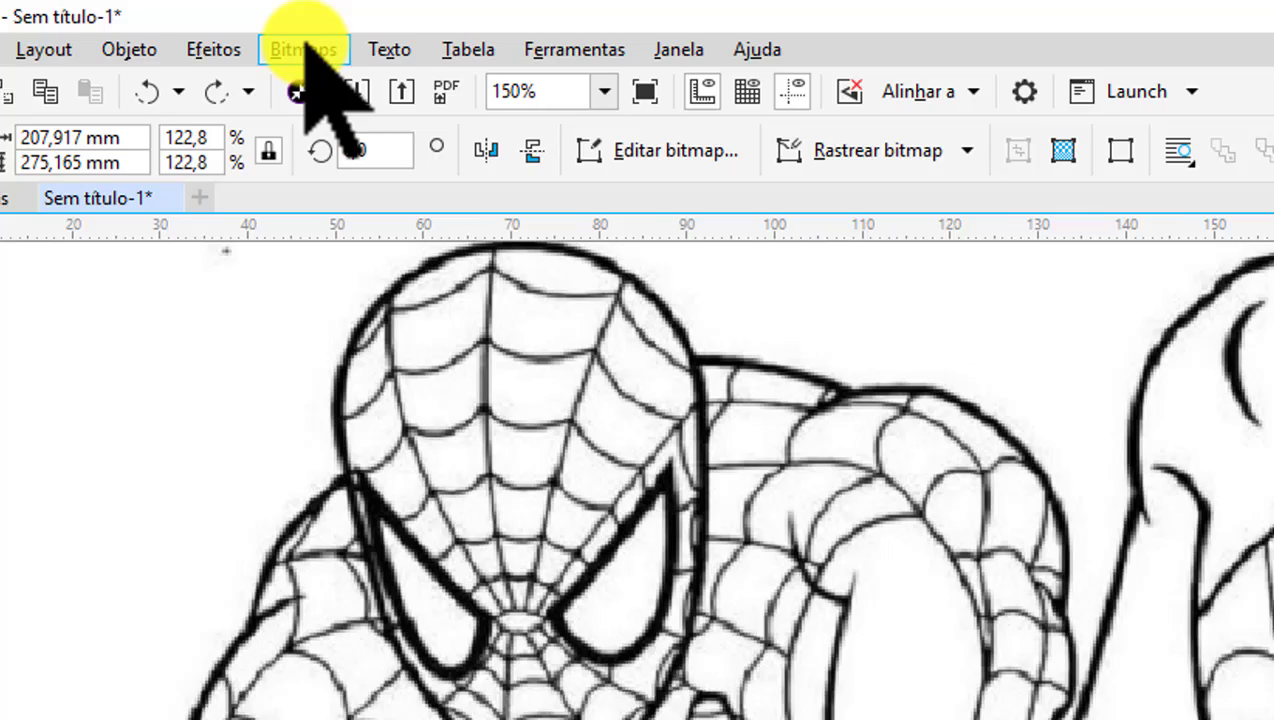
Step: Convert the image to a 300 dpi Preto-e-branco (1 bit) bitmap with anti-aliasing kept on
{"action": "left_click", "coordinate": [329, 29]}
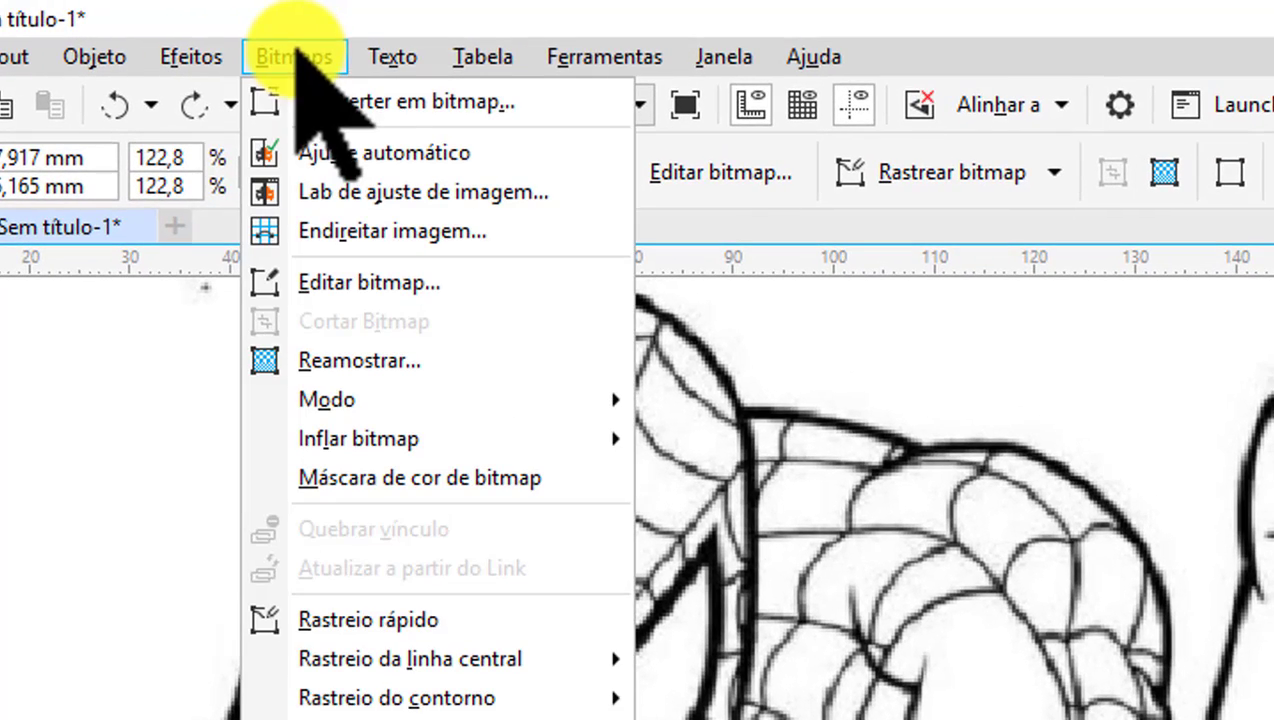
{"action": "left_click", "coordinate": [338, 98]}
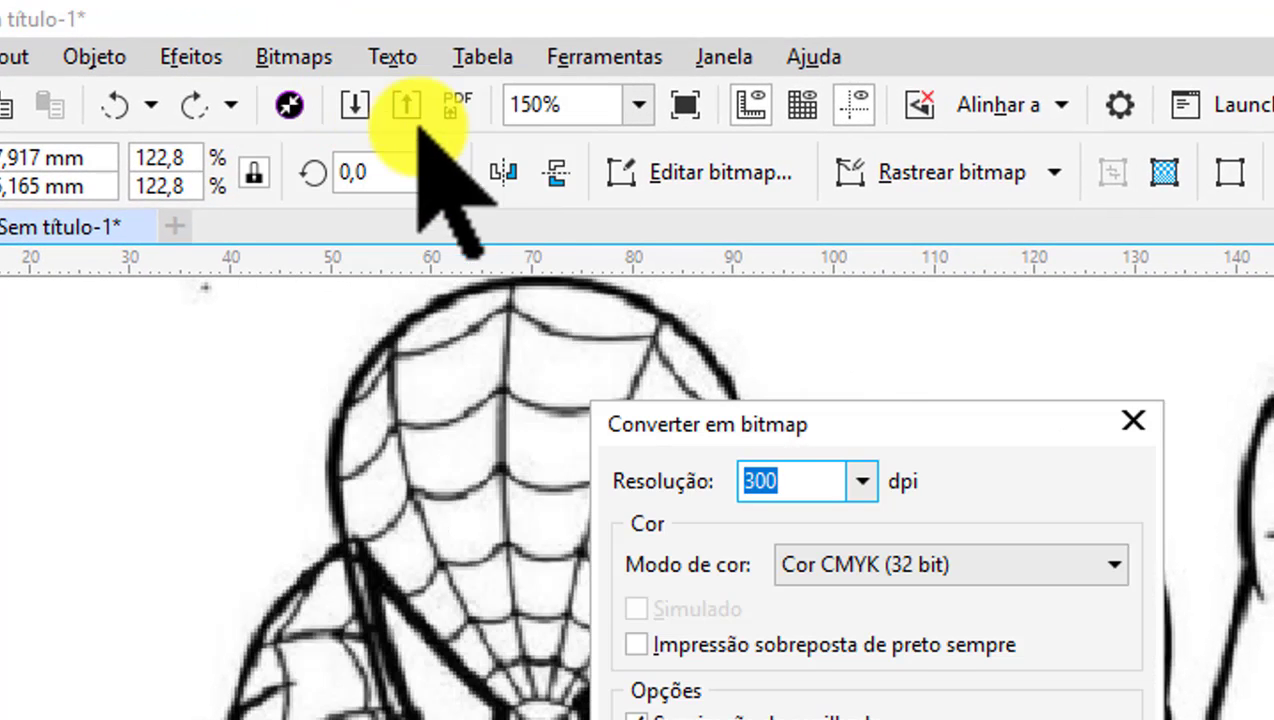
{"action": "mouse_move", "coordinate": [931, 420]}
{"action": "left_mouse_down"}
{"action": "mouse_move", "coordinate": [1226, 216]}
{"action": "mouse_move", "coordinate": [1255, 180]}
{"action": "left_mouse_up"}
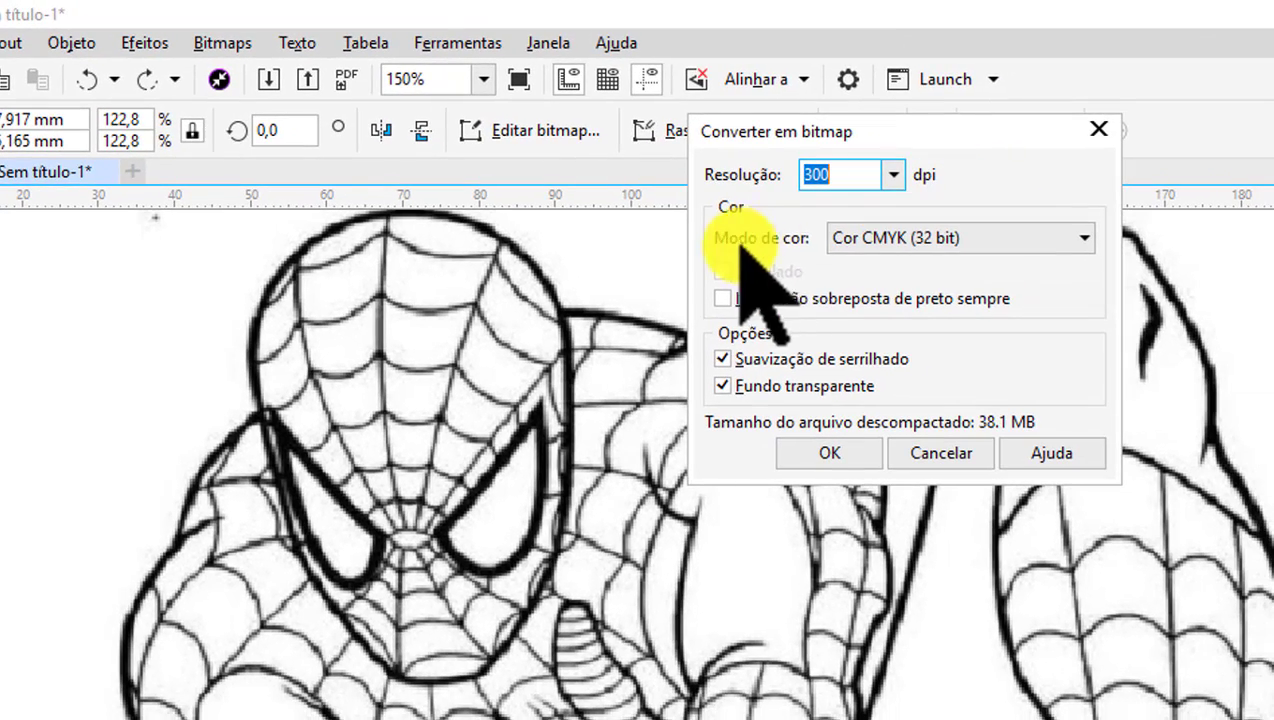
{"action": "left_click", "coordinate": [1083, 238]}
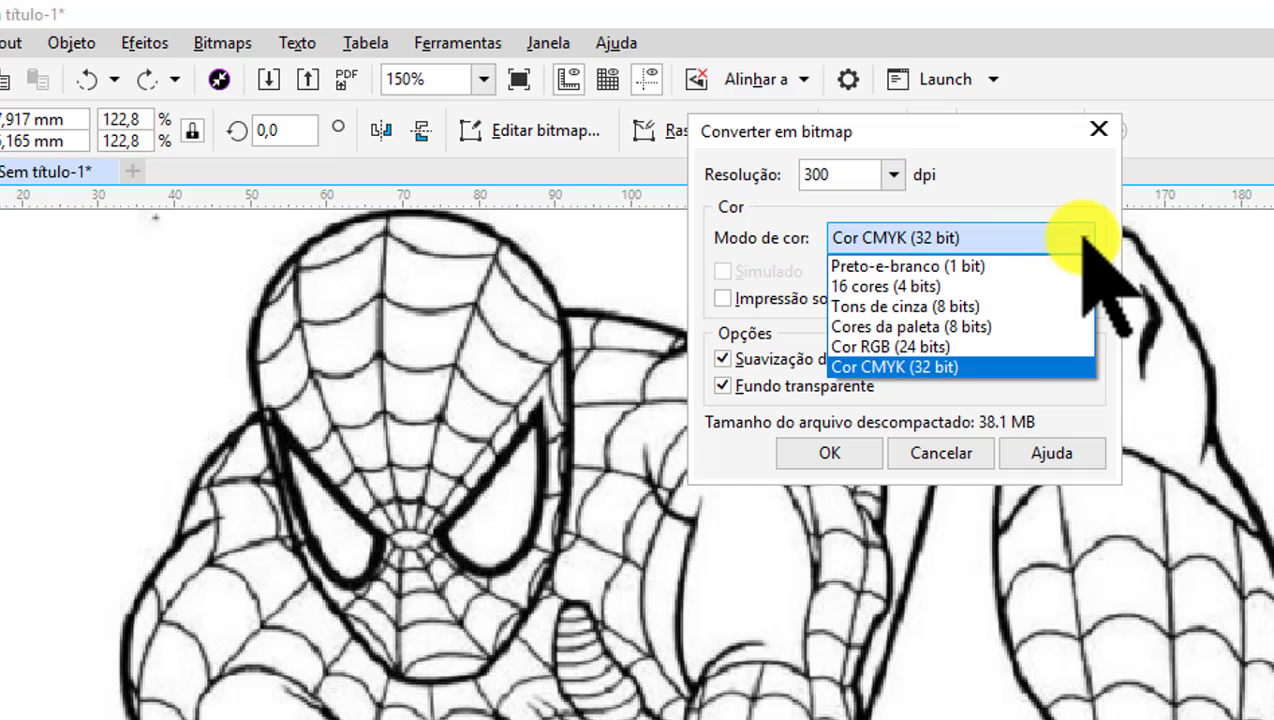
{"action": "left_click", "coordinate": [921, 266]}
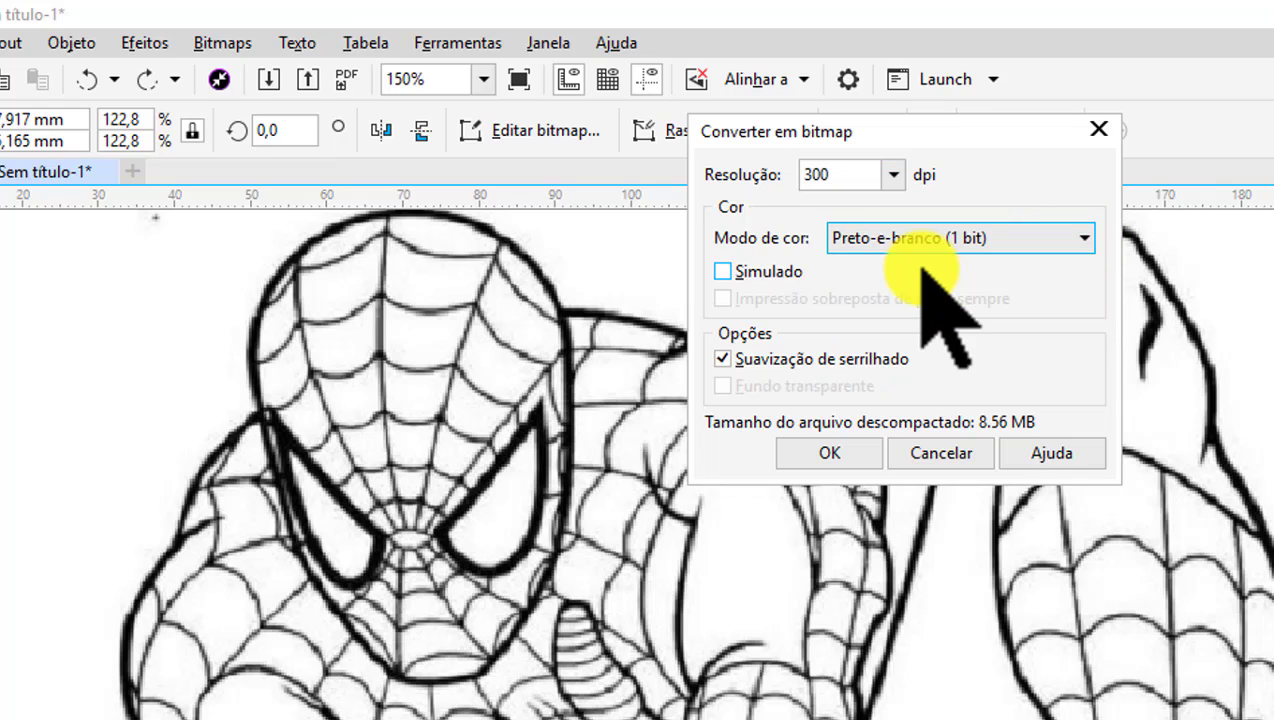
{"action": "left_click", "coordinate": [722, 358]}
{"action": "left_click", "coordinate": [740, 360]}
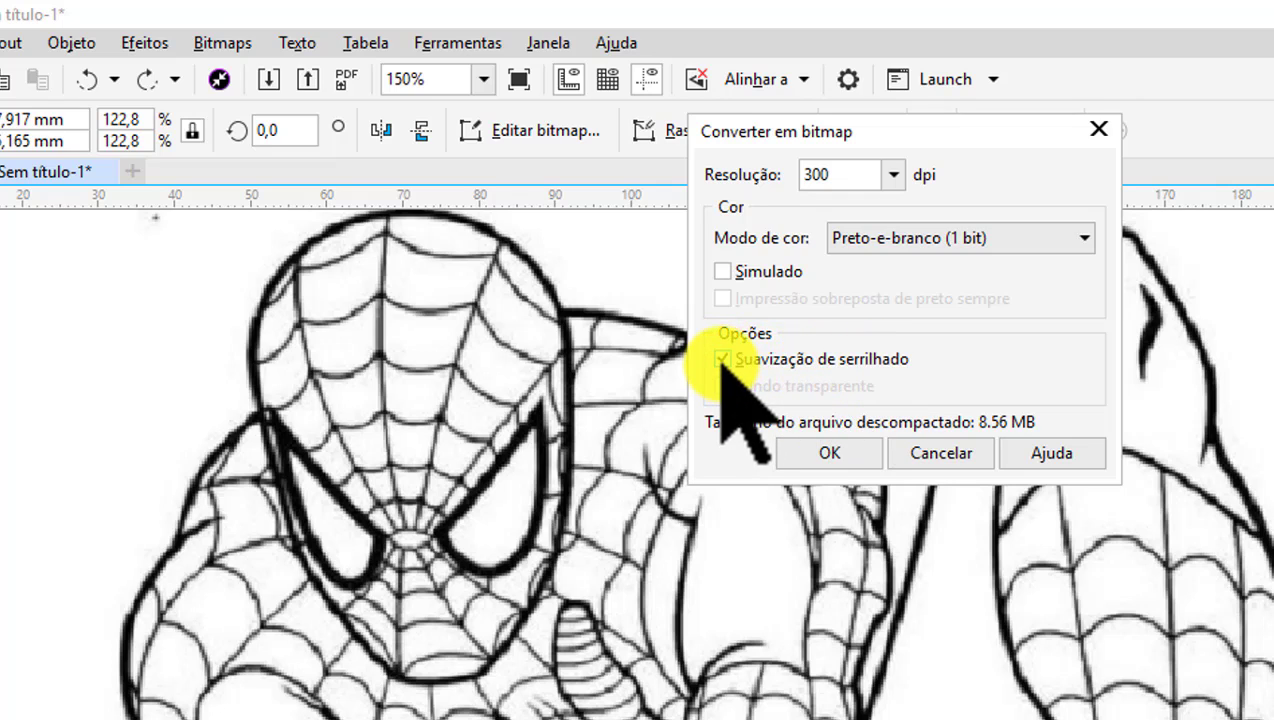
{"action": "left_click", "coordinate": [830, 453]}
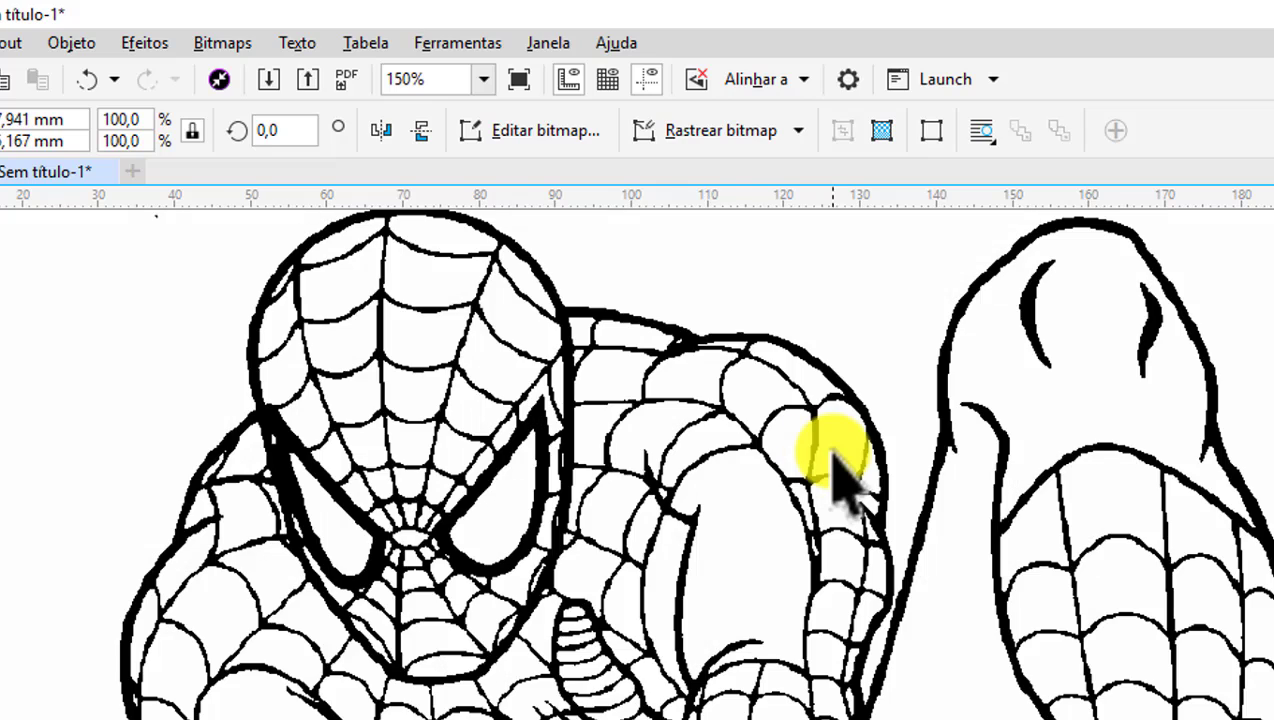
{"action": "scroll", "coordinate": [341, 270], "scroll_direction": "up", "scroll_amount": 1}
{"action": "scroll", "coordinate": [422, 300], "scroll_direction": "up", "scroll_amount": 1}
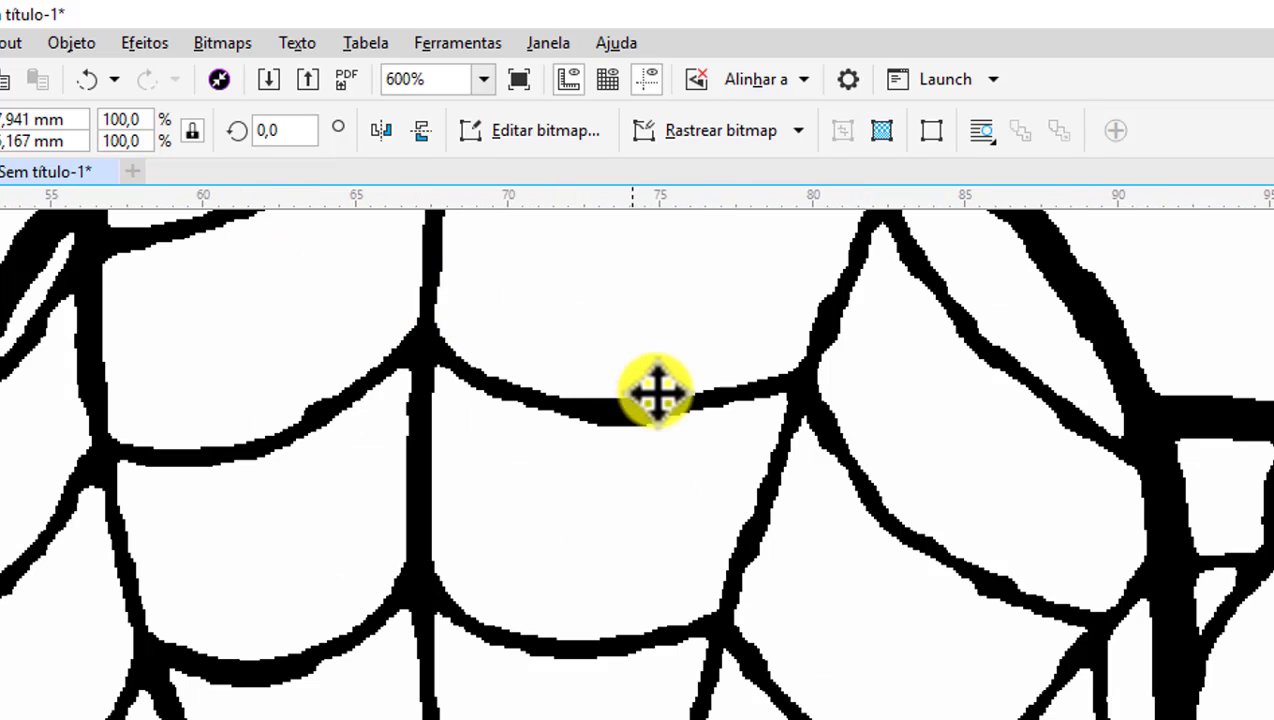
{"action": "scroll", "coordinate": [370, 410], "scroll_direction": "down", "scroll_amount": 2}
{"action": "scroll", "coordinate": [898, 624], "scroll_direction": "down", "scroll_amount": 1}
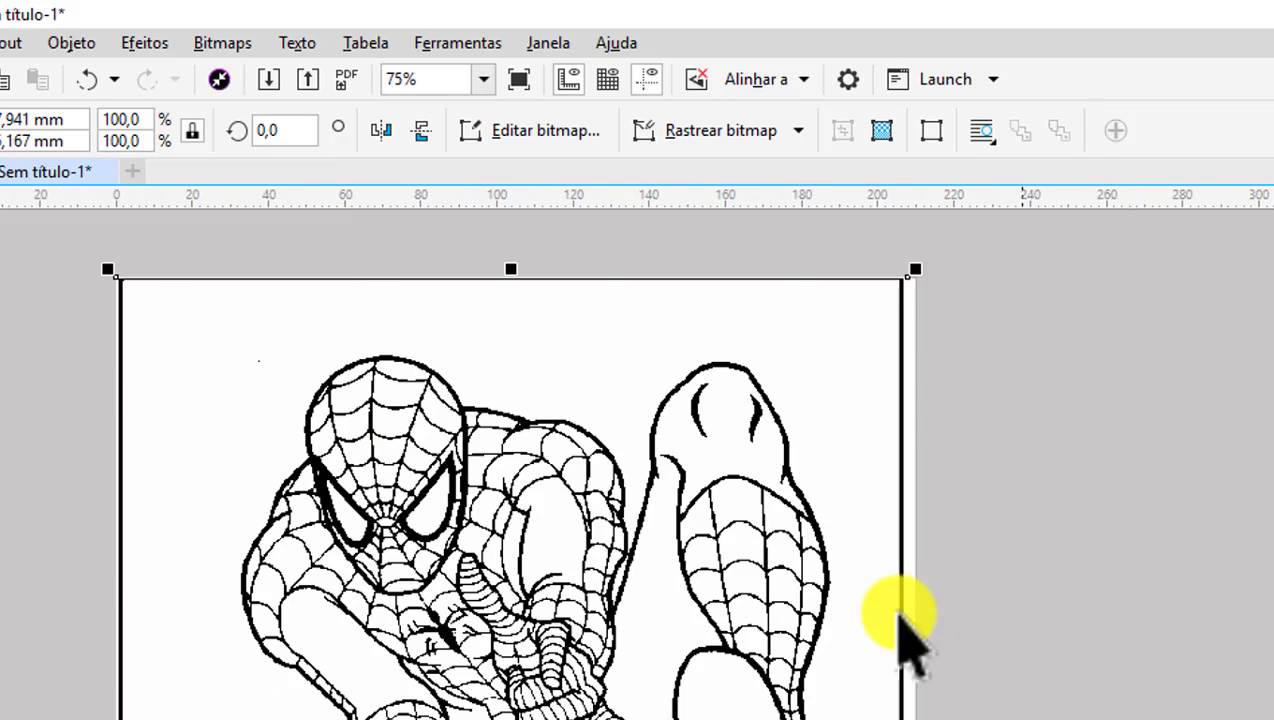
{"action": "scroll", "coordinate": [736, 569], "scroll_direction": "up", "scroll_amount": 3}
{"action": "scroll", "coordinate": [752, 563], "scroll_direction": "down", "scroll_amount": 1}
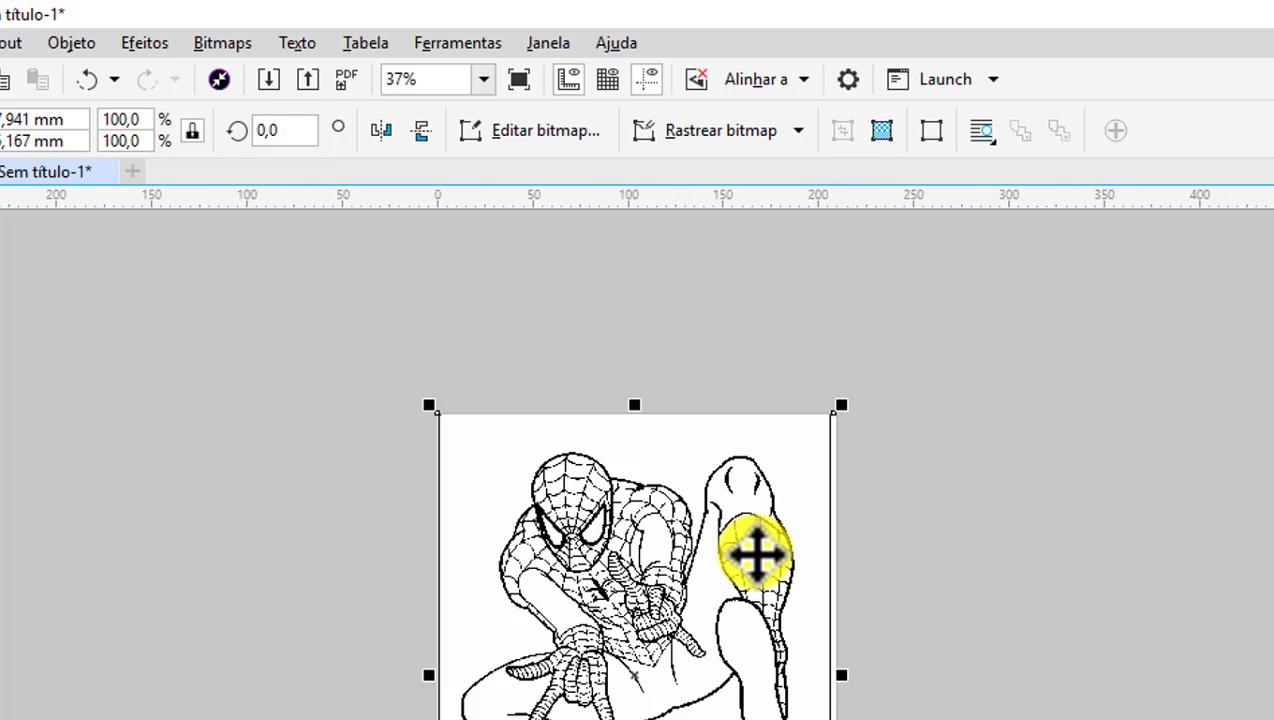
{"action": "scroll", "coordinate": [752, 558], "scroll_direction": "up", "scroll_amount": 1}
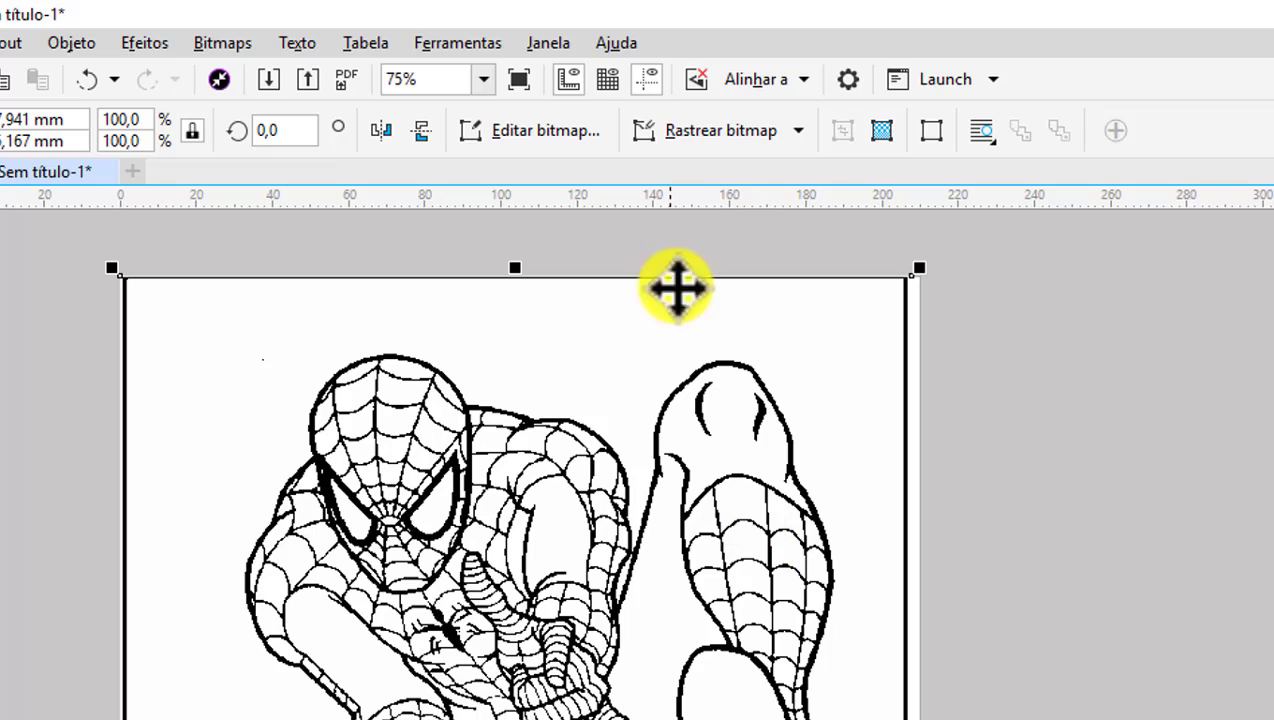
Step: Re-trace the black-and-white bitmap as Line Art with Reduzir bitmap, yielding 383 vector curves
{"action": "left_click", "coordinate": [795, 132]}
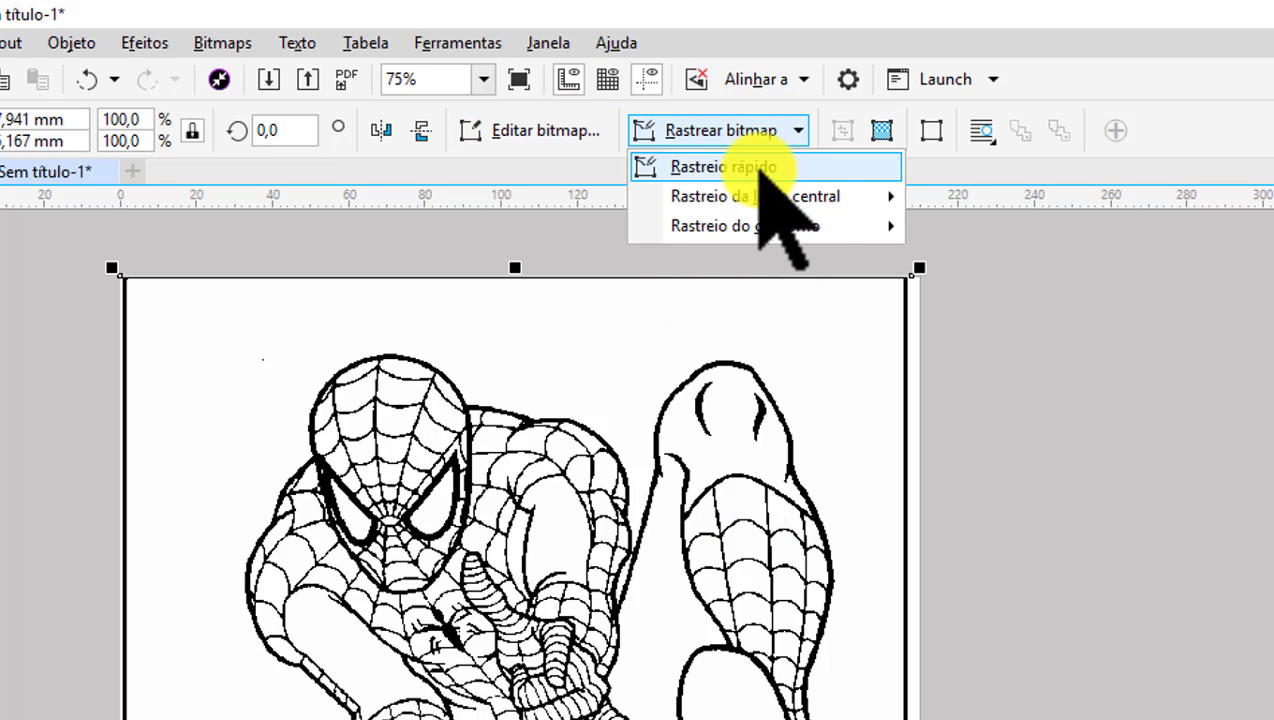
{"action": "mouse_move", "coordinate": [757, 226]}
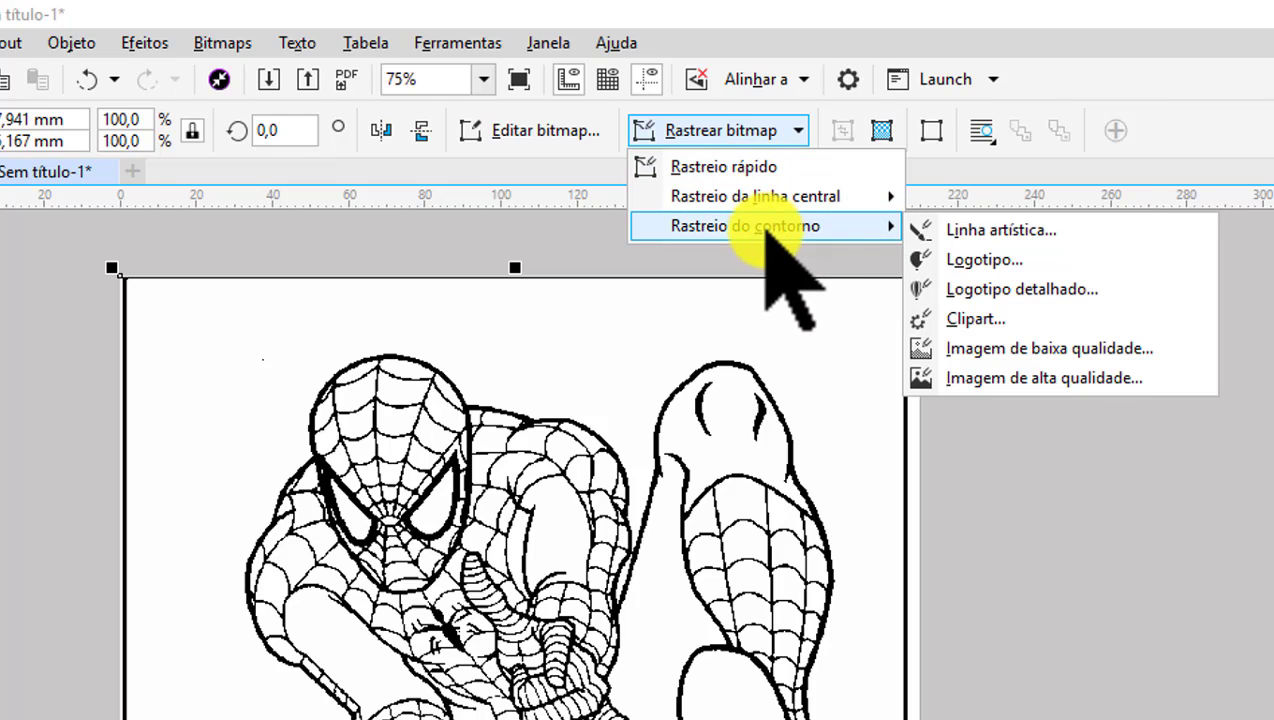
{"action": "left_click", "coordinate": [998, 228]}
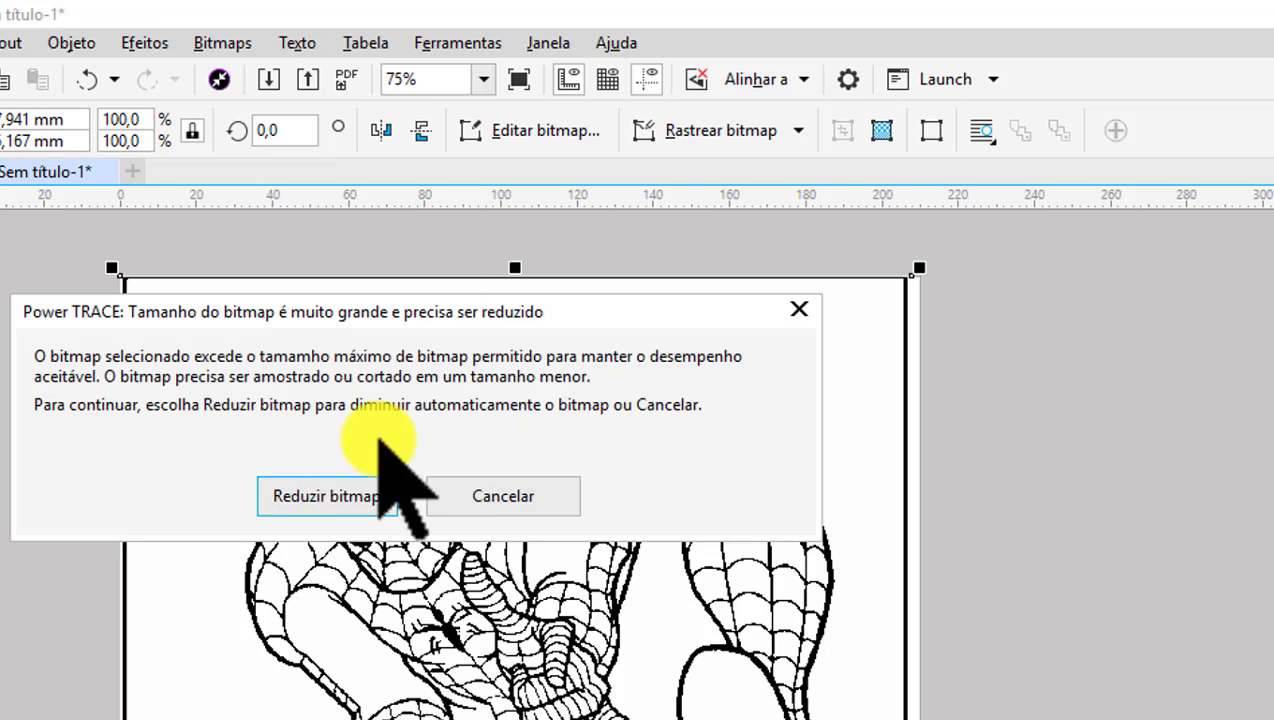
{"action": "left_click", "coordinate": [313, 496]}
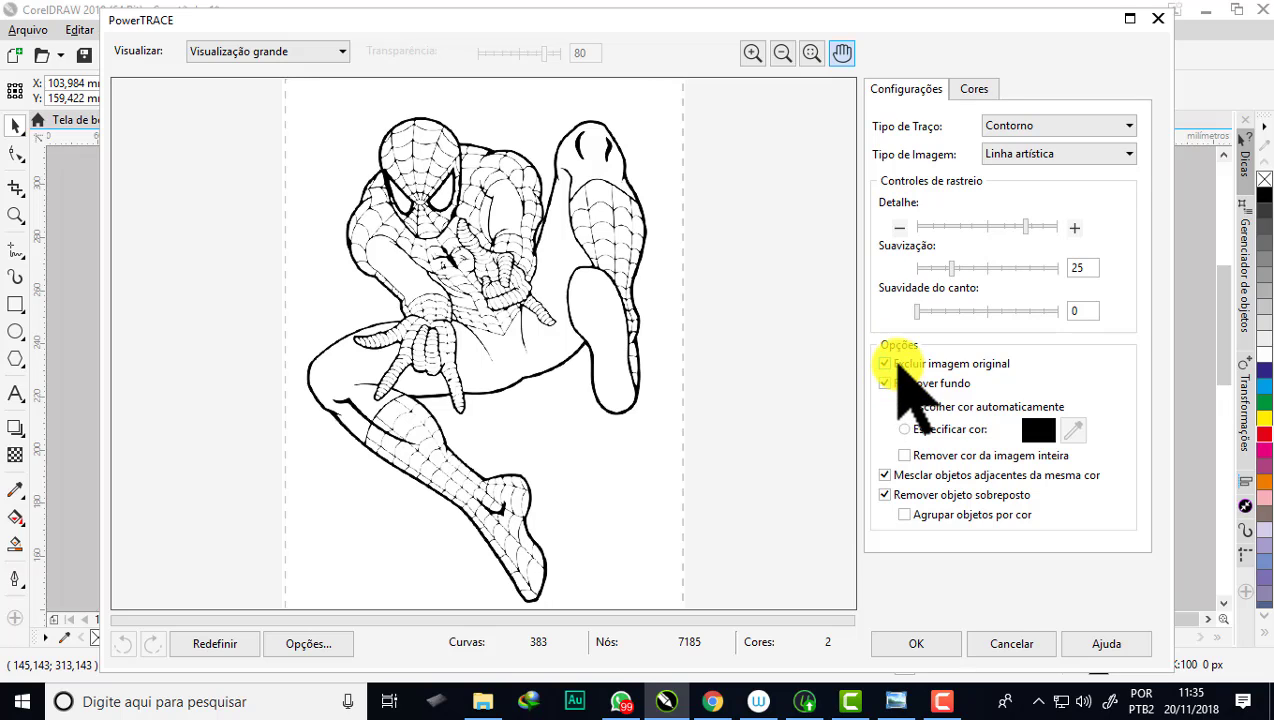
{"action": "left_click", "coordinate": [885, 383]}
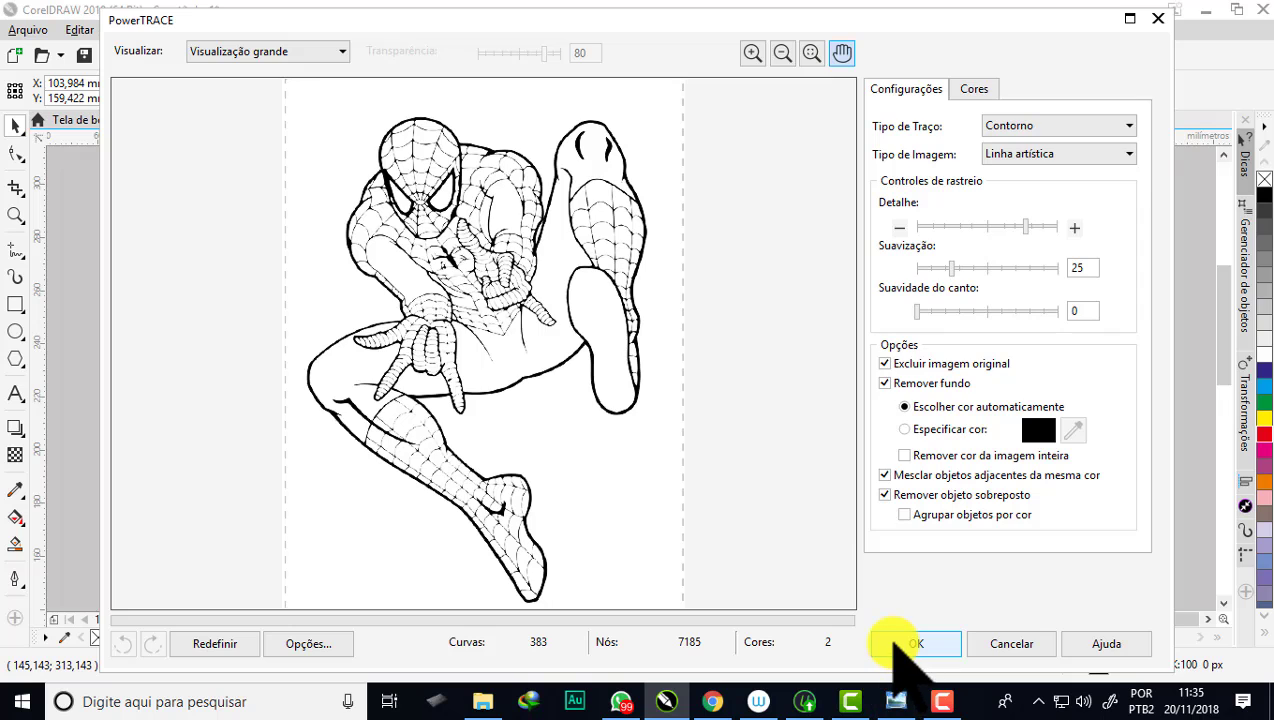
{"action": "left_click", "coordinate": [915, 643]}
{"action": "scroll", "coordinate": [675, 275], "scroll_direction": "down", "scroll_amount": 2}
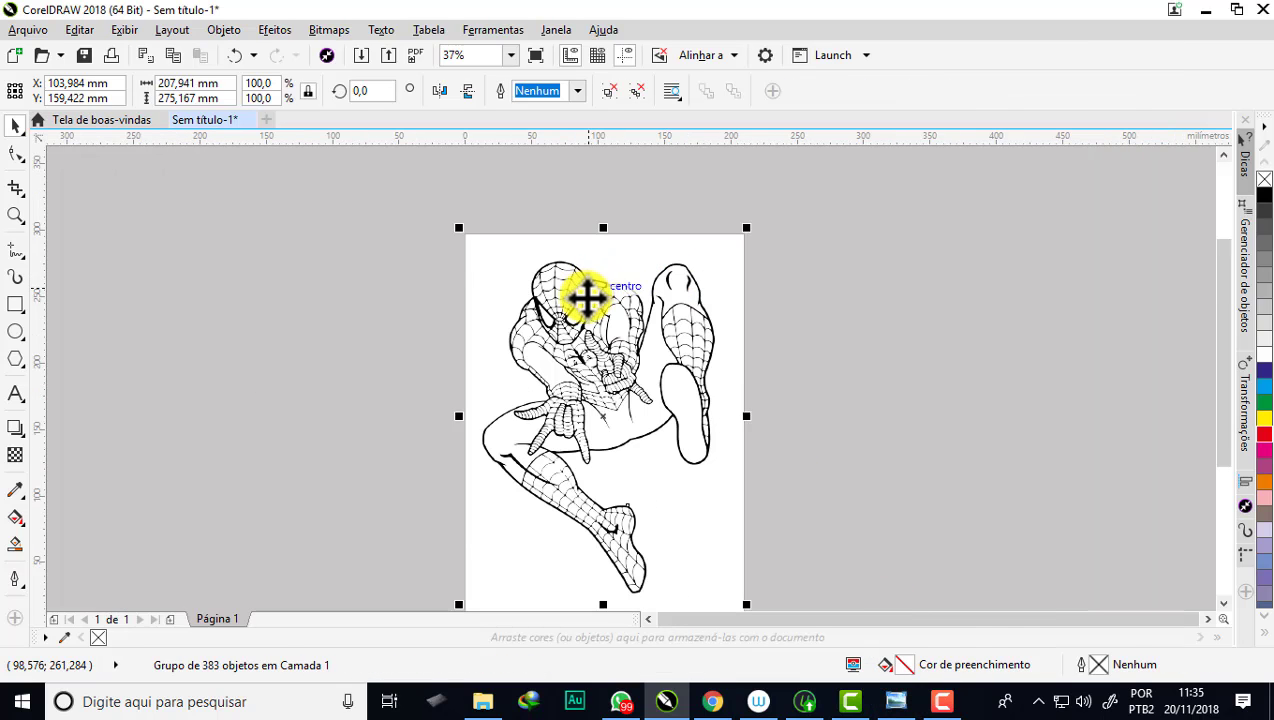
{"action": "scroll", "coordinate": [586, 296], "scroll_direction": "up", "scroll_amount": 2}
{"action": "scroll", "coordinate": [590, 310], "scroll_direction": "up", "scroll_amount": 3}
{"action": "scroll", "coordinate": [887, 274], "scroll_direction": "up", "scroll_amount": 2}
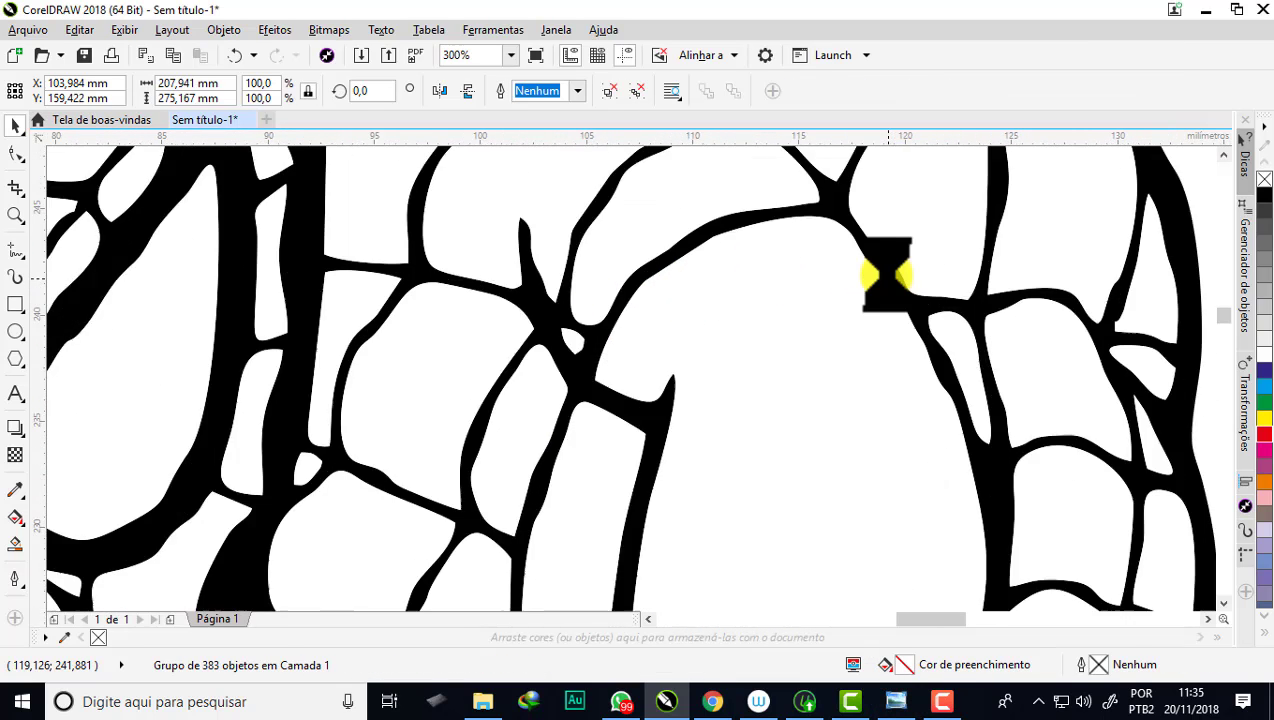
{"action": "scroll", "coordinate": [886, 274], "scroll_direction": "up", "scroll_amount": 2}
{"action": "scroll", "coordinate": [870, 270], "scroll_direction": "up", "scroll_amount": 1}
{"action": "scroll", "coordinate": [677, 225], "scroll_direction": "down", "scroll_amount": 3}
{"action": "scroll", "coordinate": [676, 226], "scroll_direction": "down", "scroll_amount": 2}
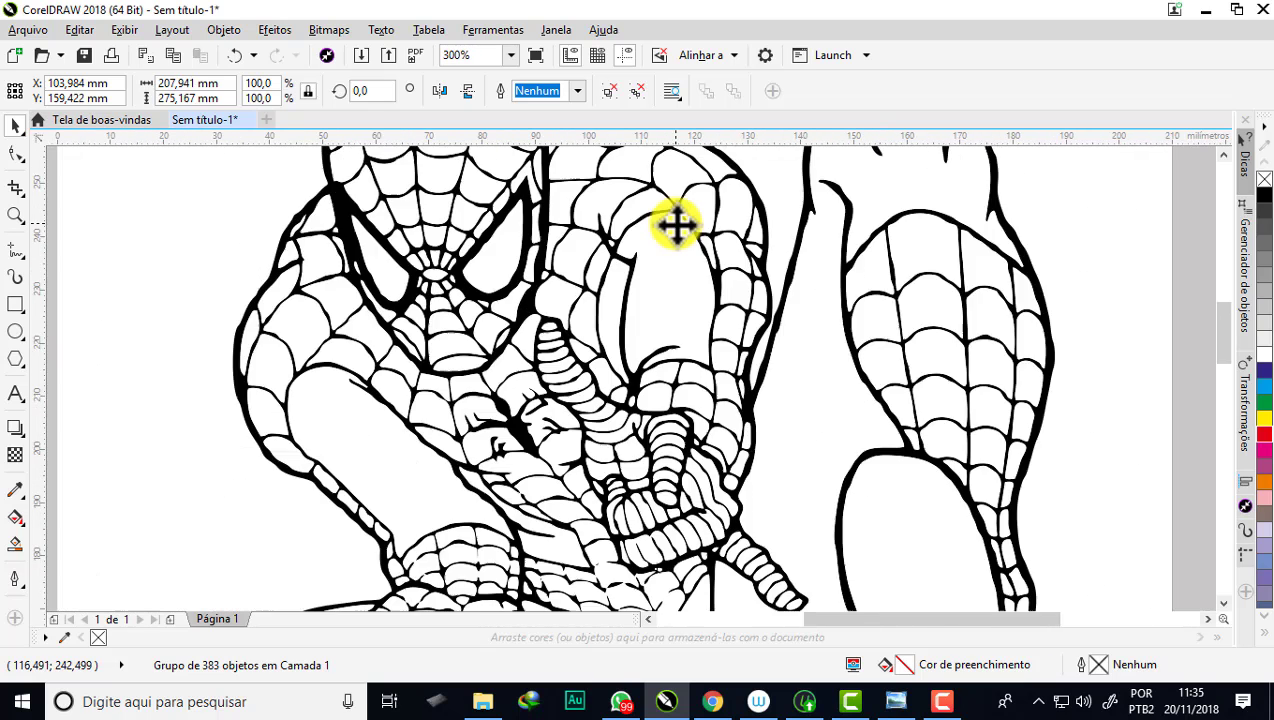
{"action": "scroll", "coordinate": [676, 226], "scroll_direction": "down", "scroll_amount": 4}
{"action": "scroll", "coordinate": [832, 262], "scroll_direction": "up", "scroll_amount": 6}
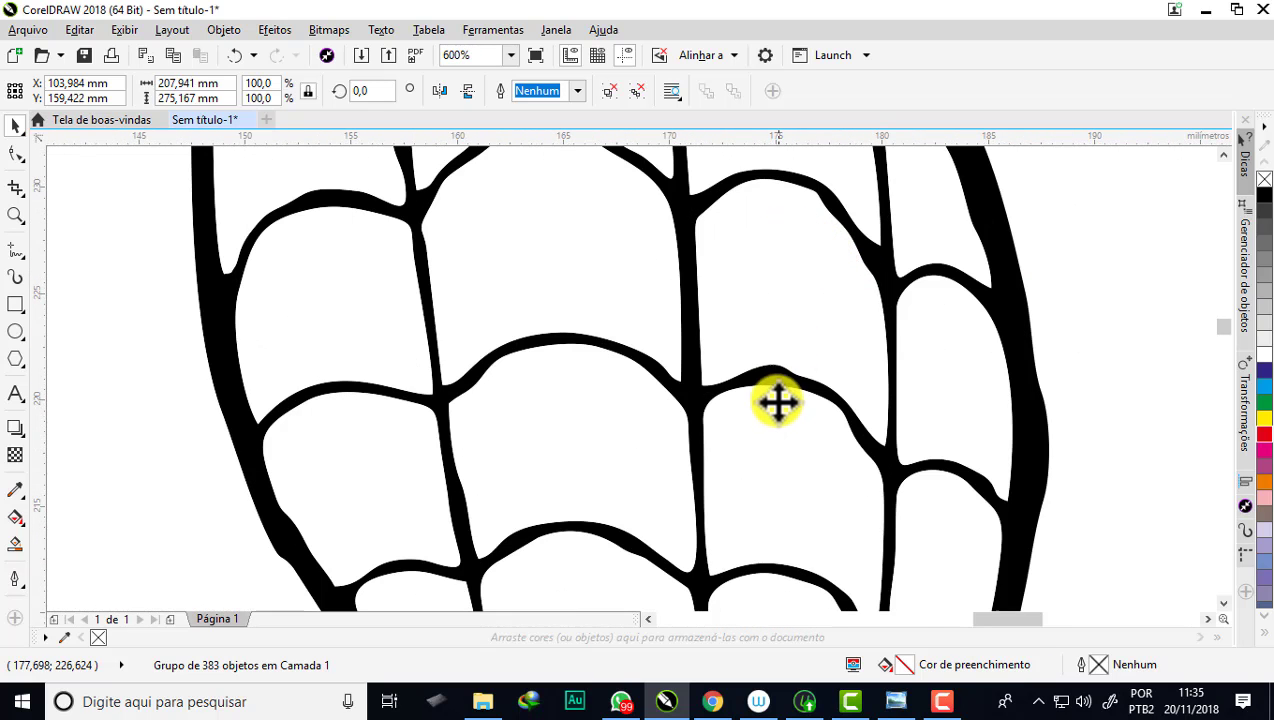
{"action": "scroll", "coordinate": [700, 280], "scroll_direction": "down", "scroll_amount": 2}
{"action": "scroll", "coordinate": [665, 262], "scroll_direction": "up", "scroll_amount": 2}
{"action": "scroll", "coordinate": [665, 262], "scroll_direction": "up", "scroll_amount": 2}
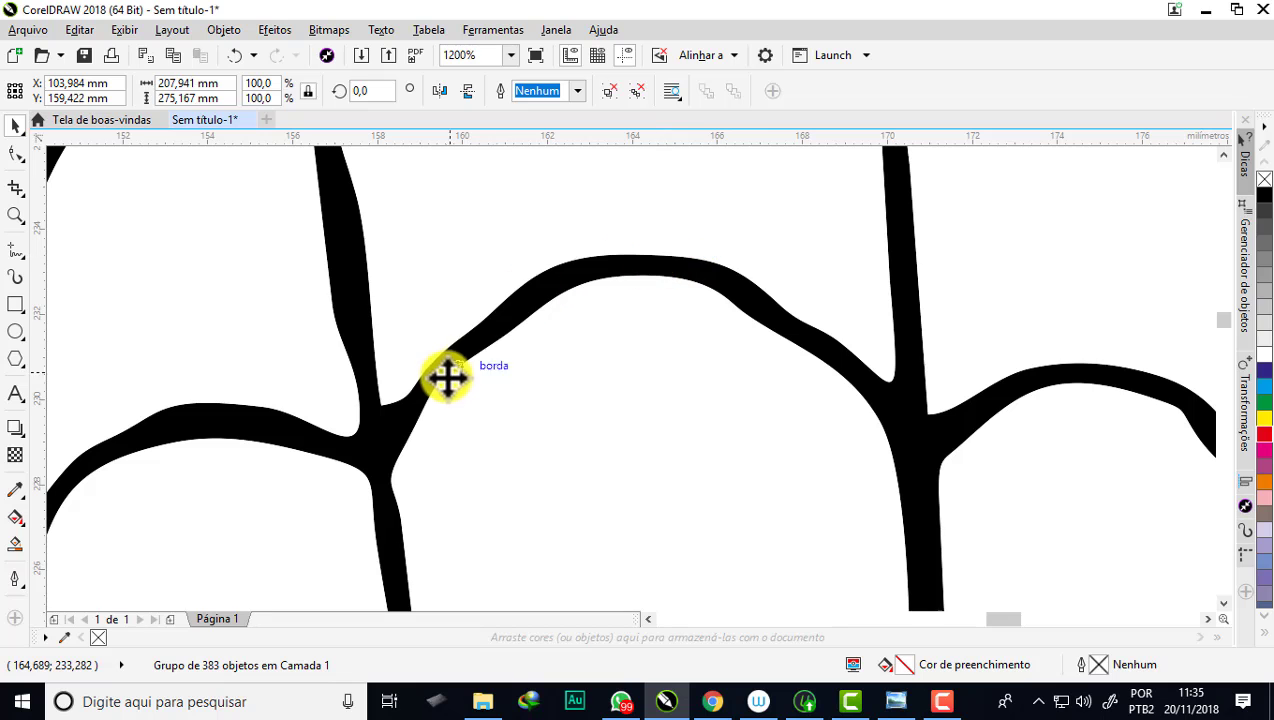
{"action": "scroll", "coordinate": [816, 330], "scroll_direction": "down", "scroll_amount": 4}
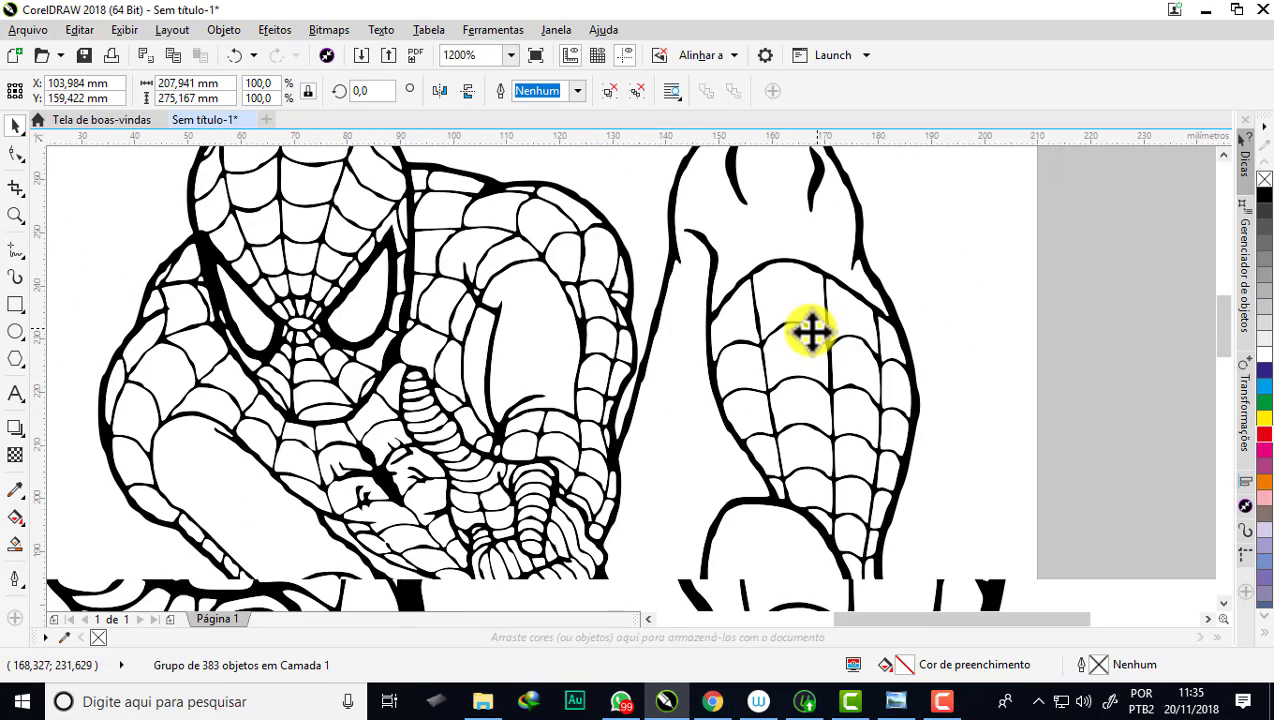
{"action": "scroll", "coordinate": [765, 318], "scroll_direction": "down", "scroll_amount": 3}
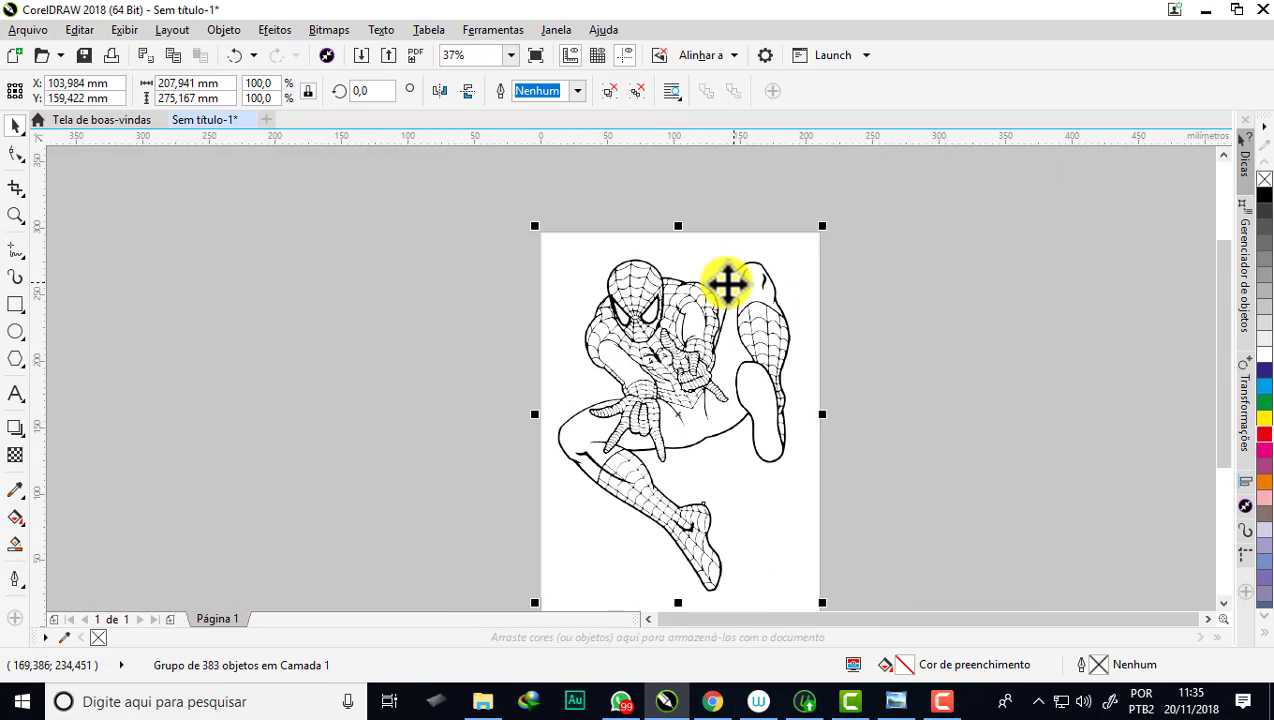
{"action": "scroll", "coordinate": [782, 370], "scroll_direction": "down", "scroll_amount": 2}
{"action": "scroll", "coordinate": [725, 381], "scroll_direction": "up", "scroll_amount": 2}
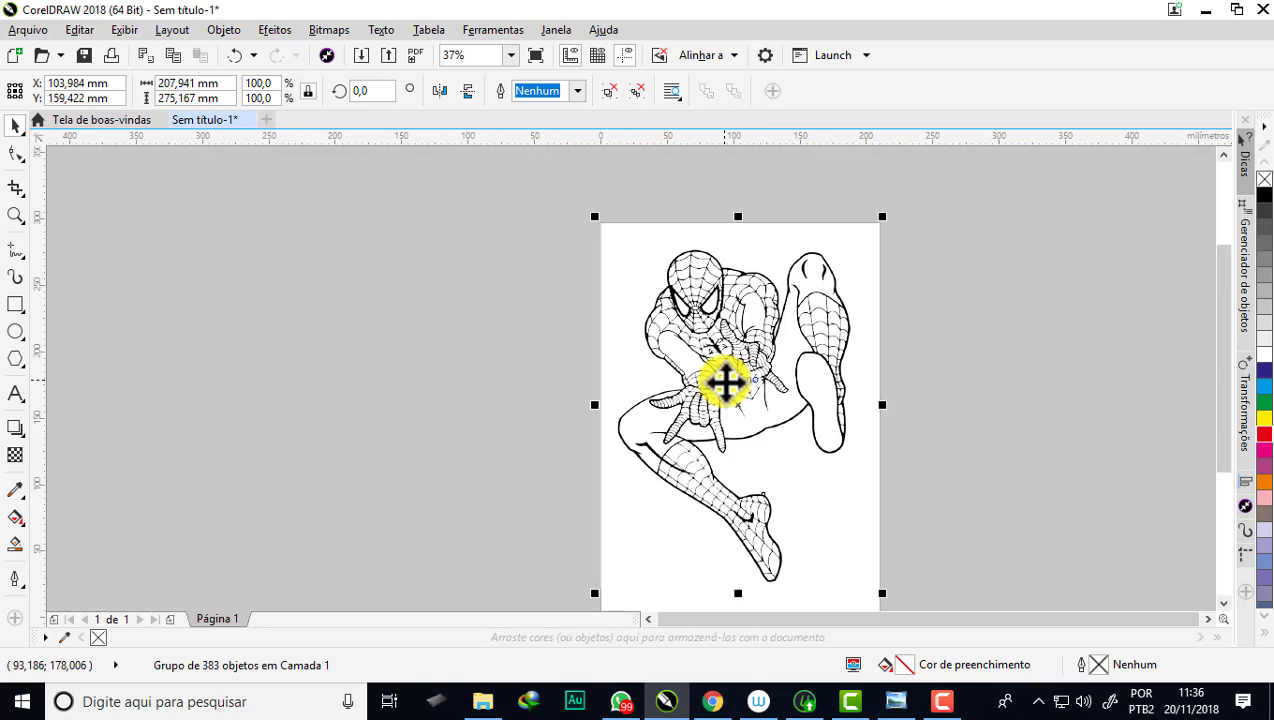
{"action": "scroll", "coordinate": [862, 296], "scroll_direction": "up", "scroll_amount": 1}
Step: Ungroup all the traced curves and inspect the white fill shape behind the raised foot
{"action": "scroll", "coordinate": [953, 247], "scroll_direction": "up", "scroll_amount": 2}
{"action": "right_click", "coordinate": [958, 243]}
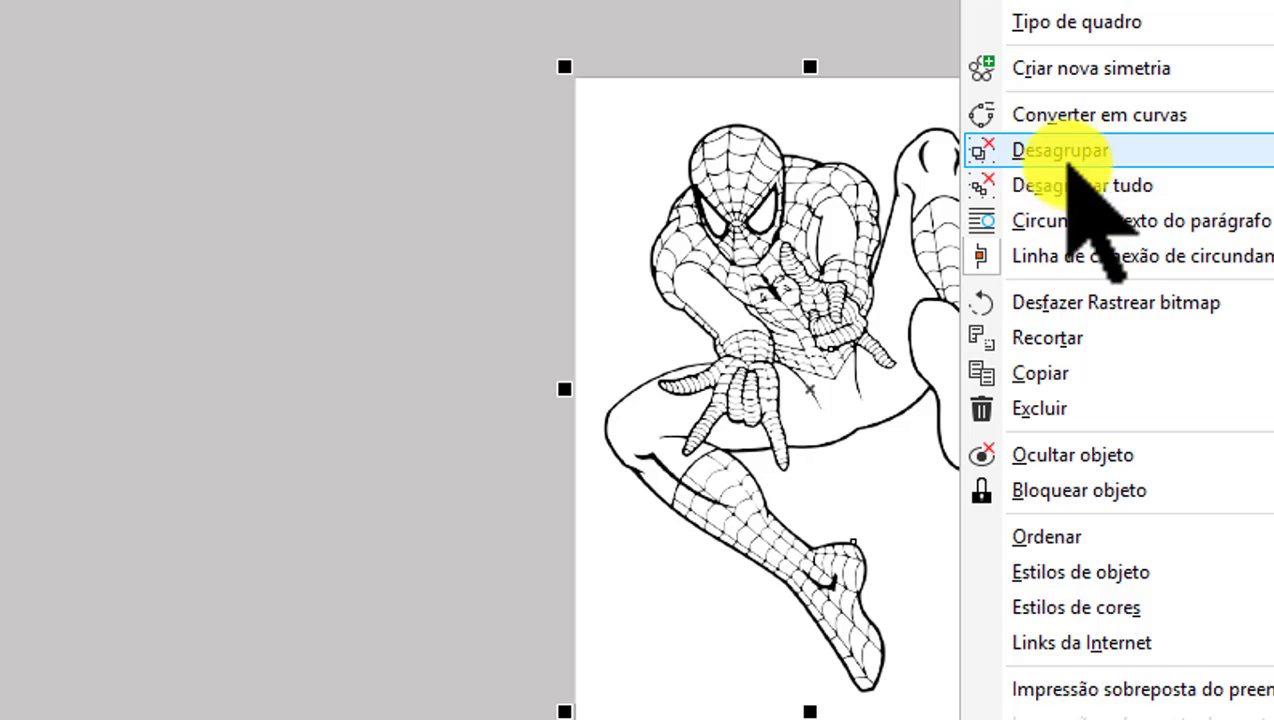
{"action": "left_click", "coordinate": [1075, 186]}
{"action": "left_click", "coordinate": [779, 160]}
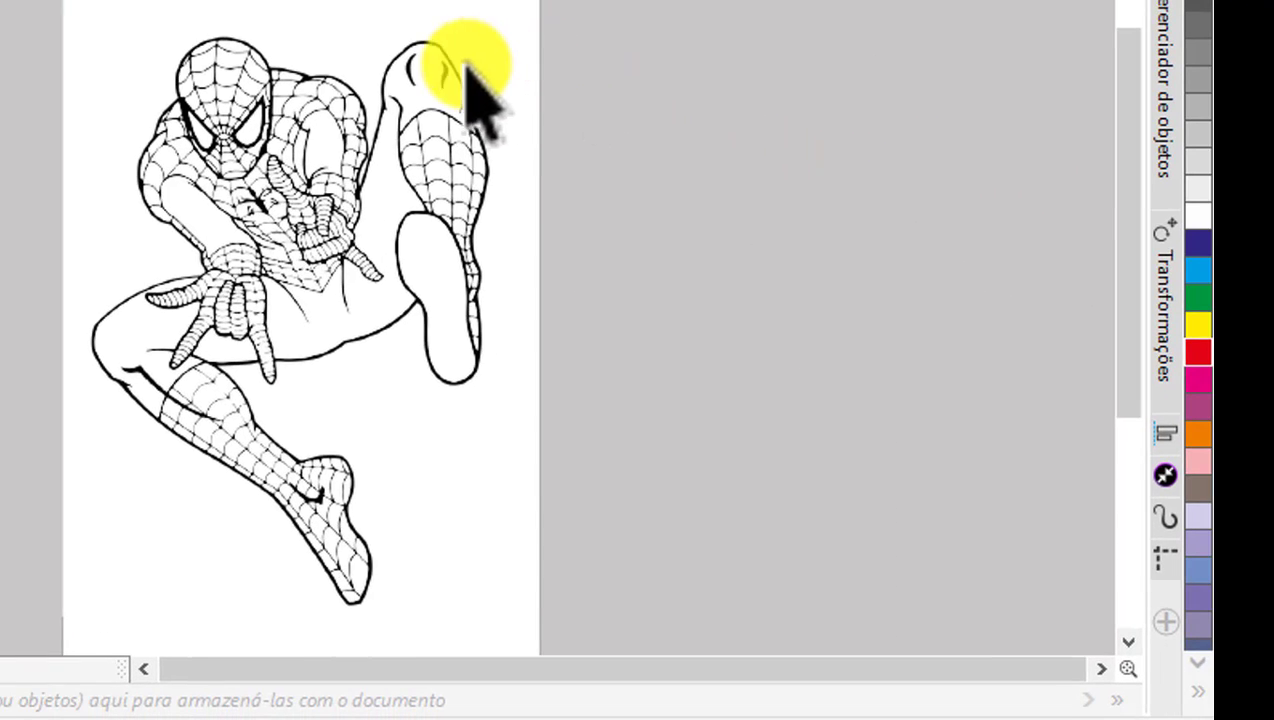
{"action": "scroll", "coordinate": [300, 90], "scroll_direction": "up", "scroll_amount": 3}
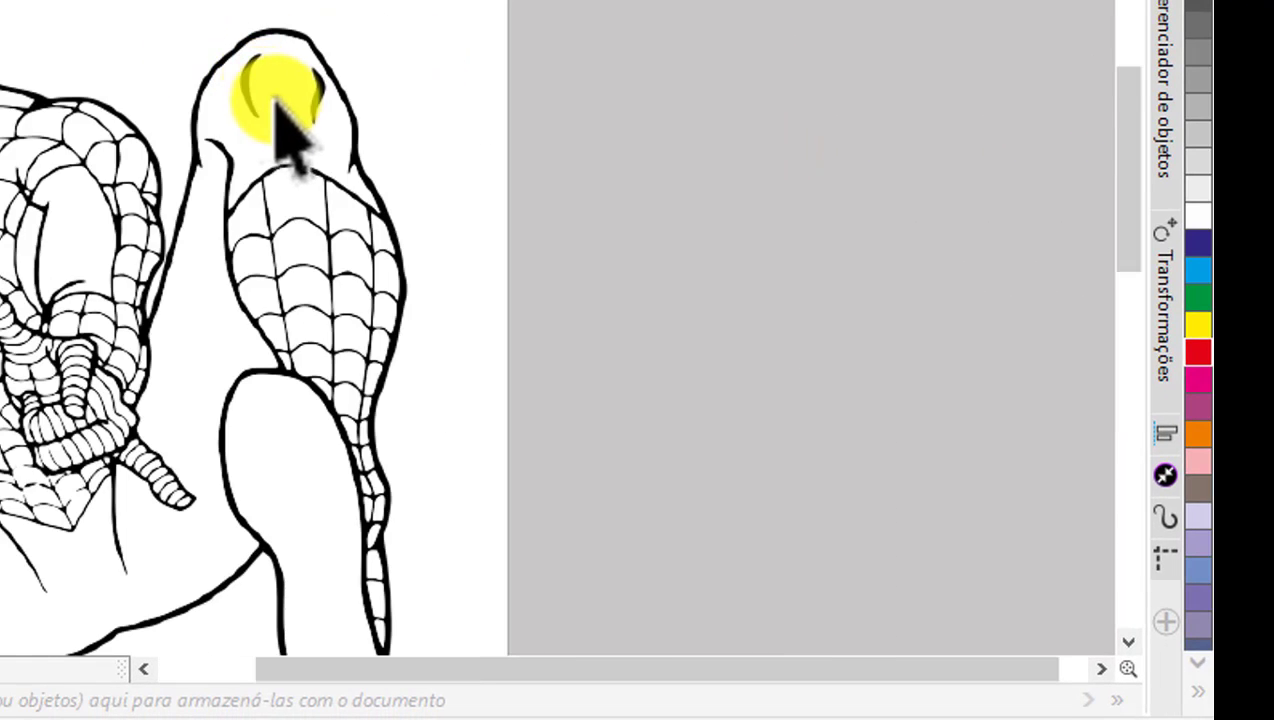
{"action": "left_click", "coordinate": [290, 130]}
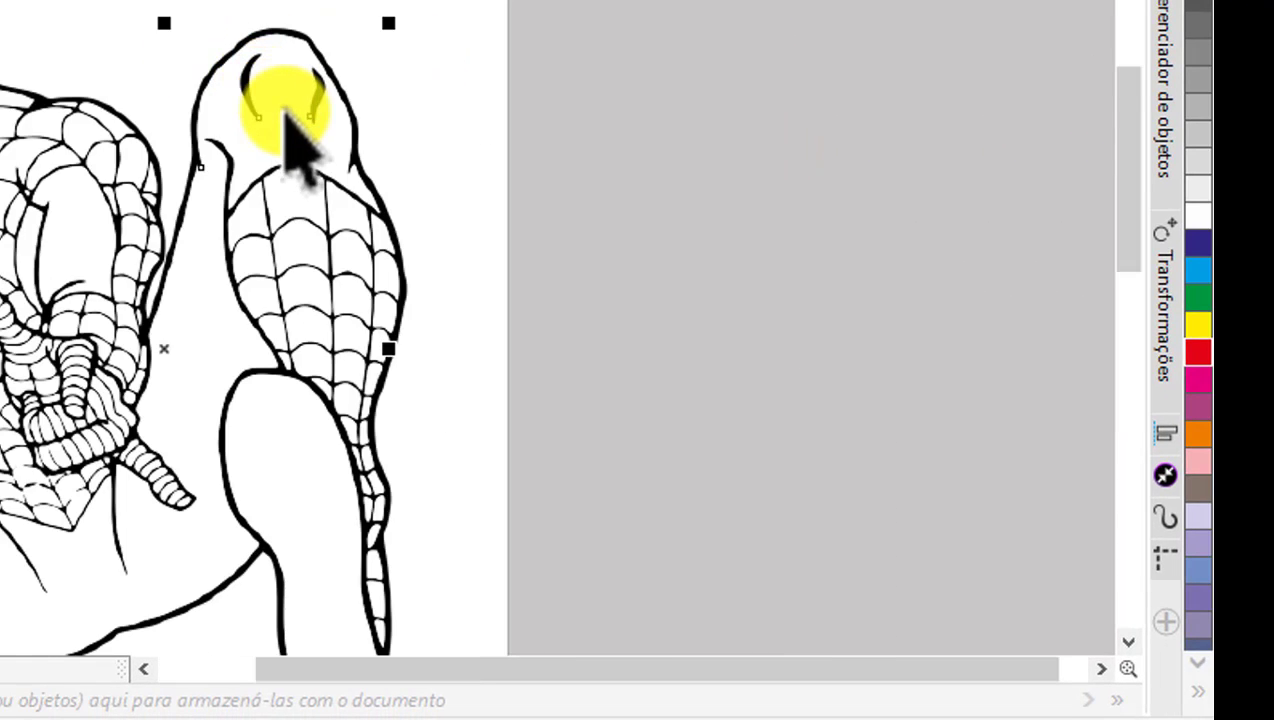
{"action": "left_click_drag", "start_coordinate": [290, 130], "coordinate": [748, 100]}
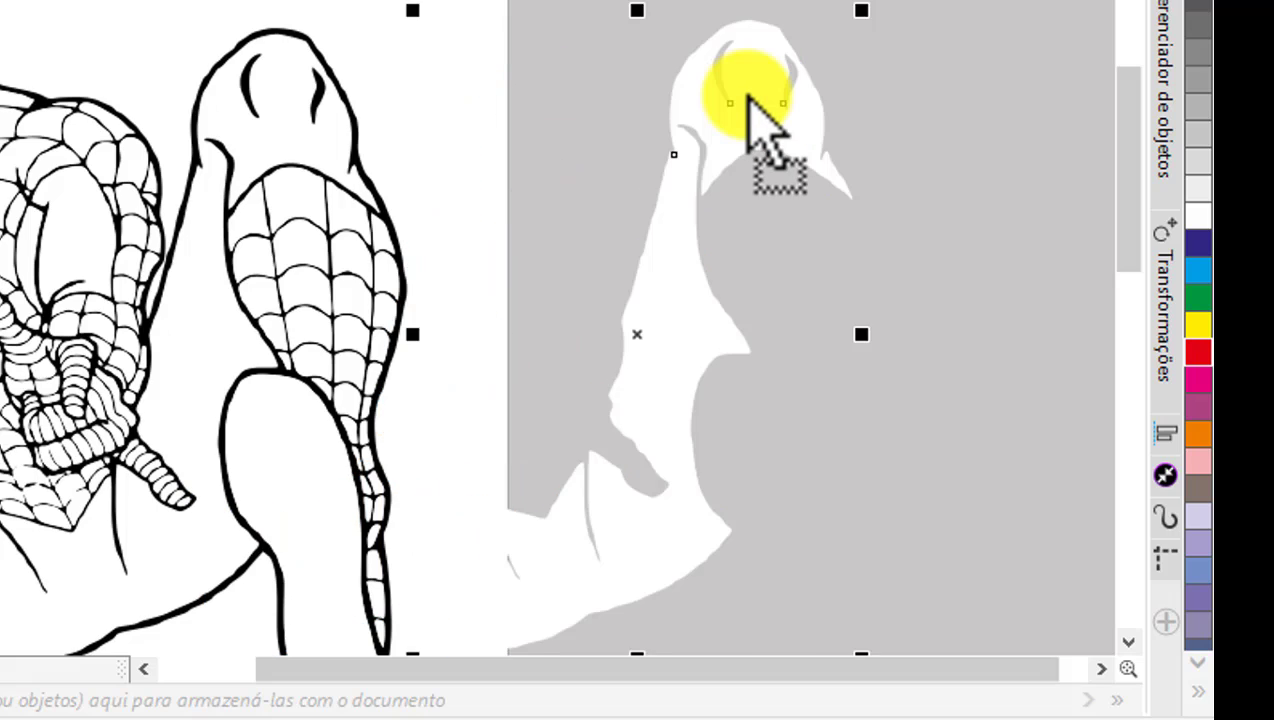
{"action": "key", "text": "Escape"}
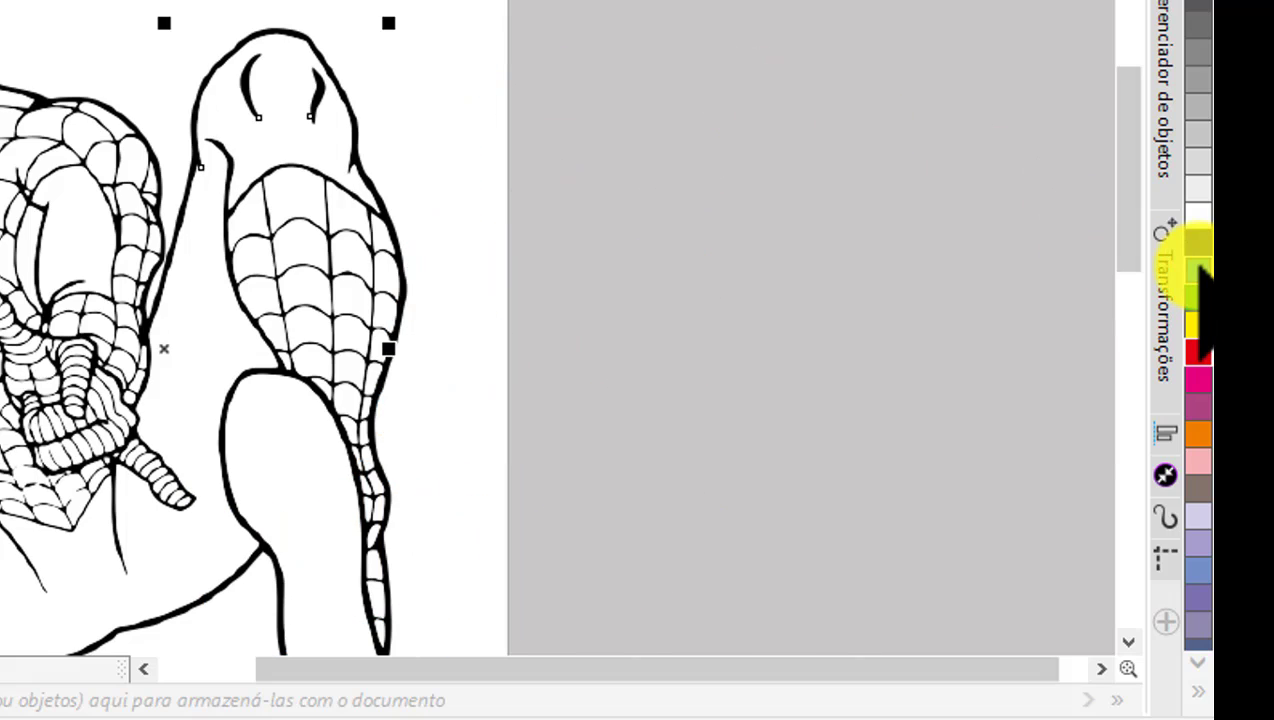
Step: Try a dark blue fill on the foot's background and red on a small web cell
{"action": "left_click", "coordinate": [1203, 268]}
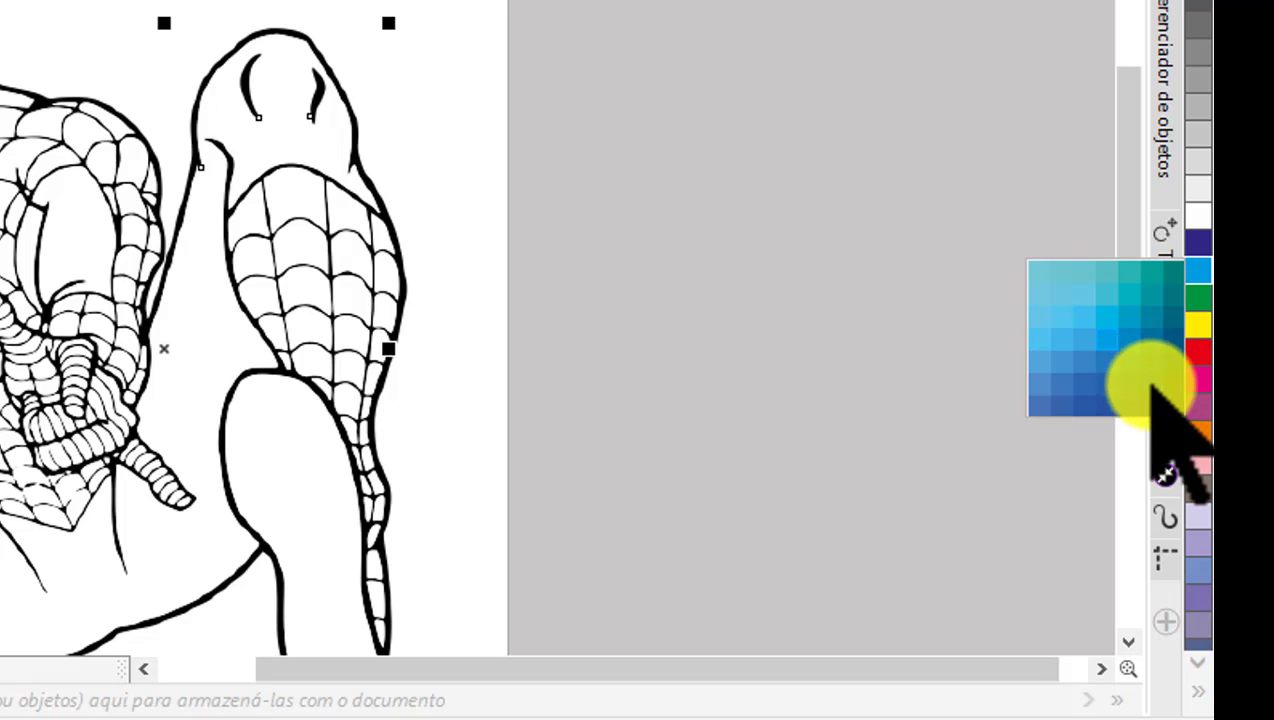
{"action": "left_click", "coordinate": [1150, 372]}
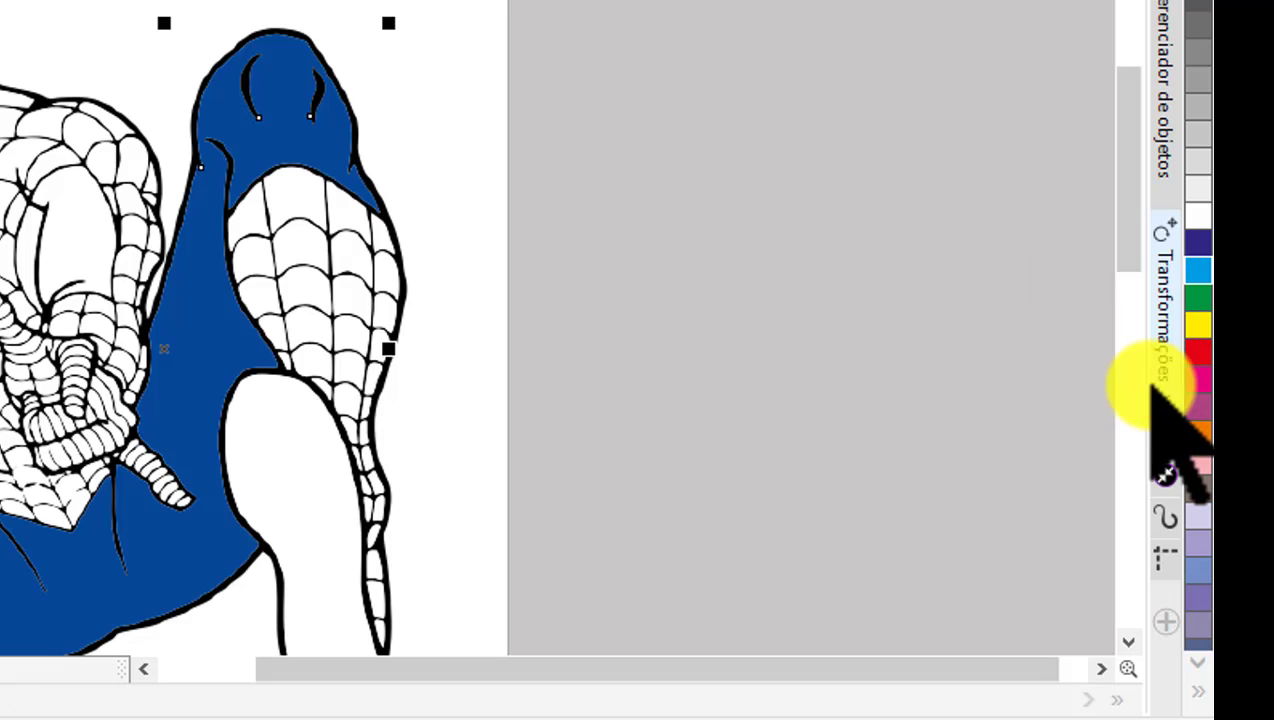
{"action": "left_click", "coordinate": [297, 210]}
{"action": "left_click", "coordinate": [1197, 352]}
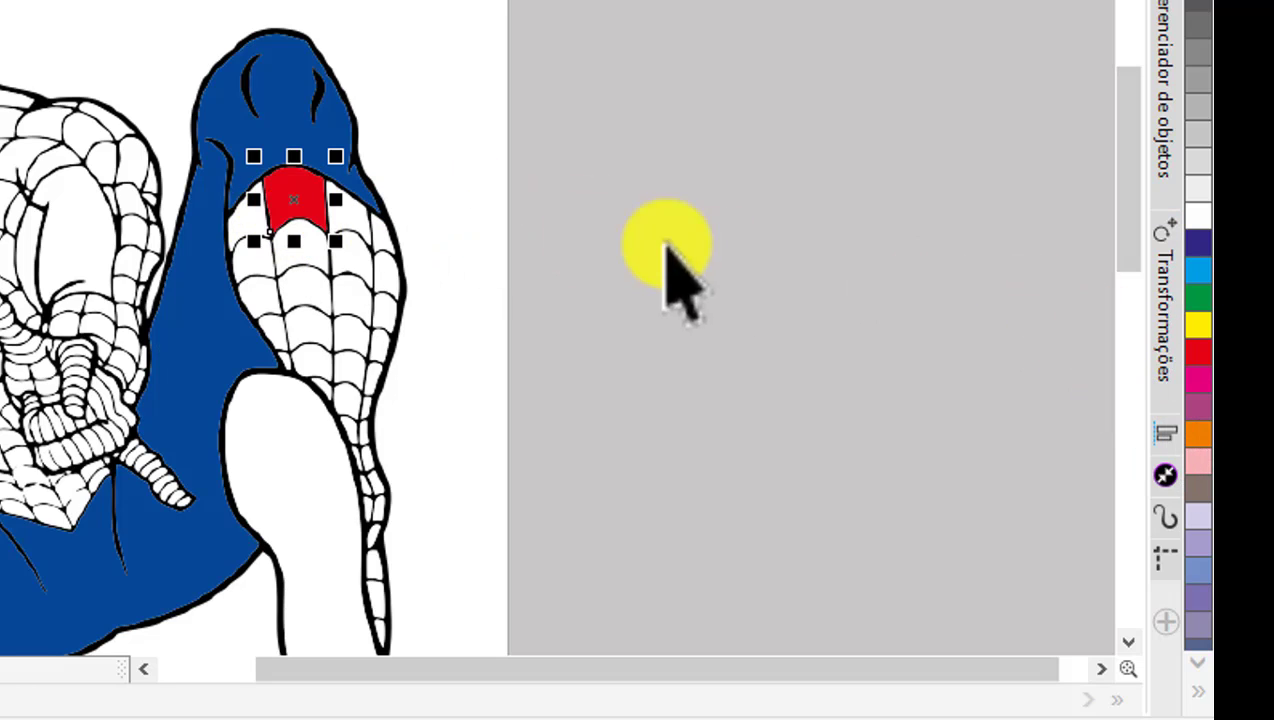
{"action": "left_click_drag", "start_coordinate": [290, 222], "coordinate": [253, 238]}
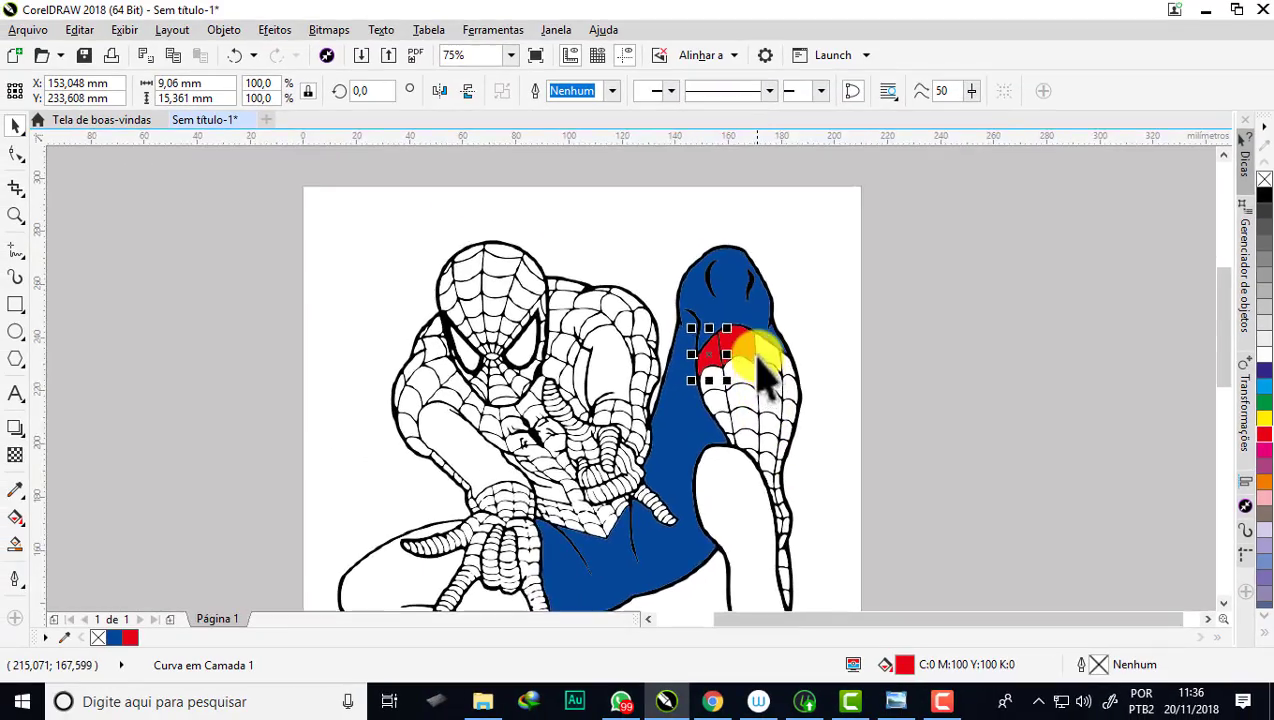
Step: Undo the trial blue and red fills, restoring black outlines on white
{"action": "scroll", "coordinate": [757, 355], "scroll_direction": "up", "scroll_amount": 5}
{"action": "scroll", "coordinate": [688, 327], "scroll_direction": "down", "scroll_amount": 3}
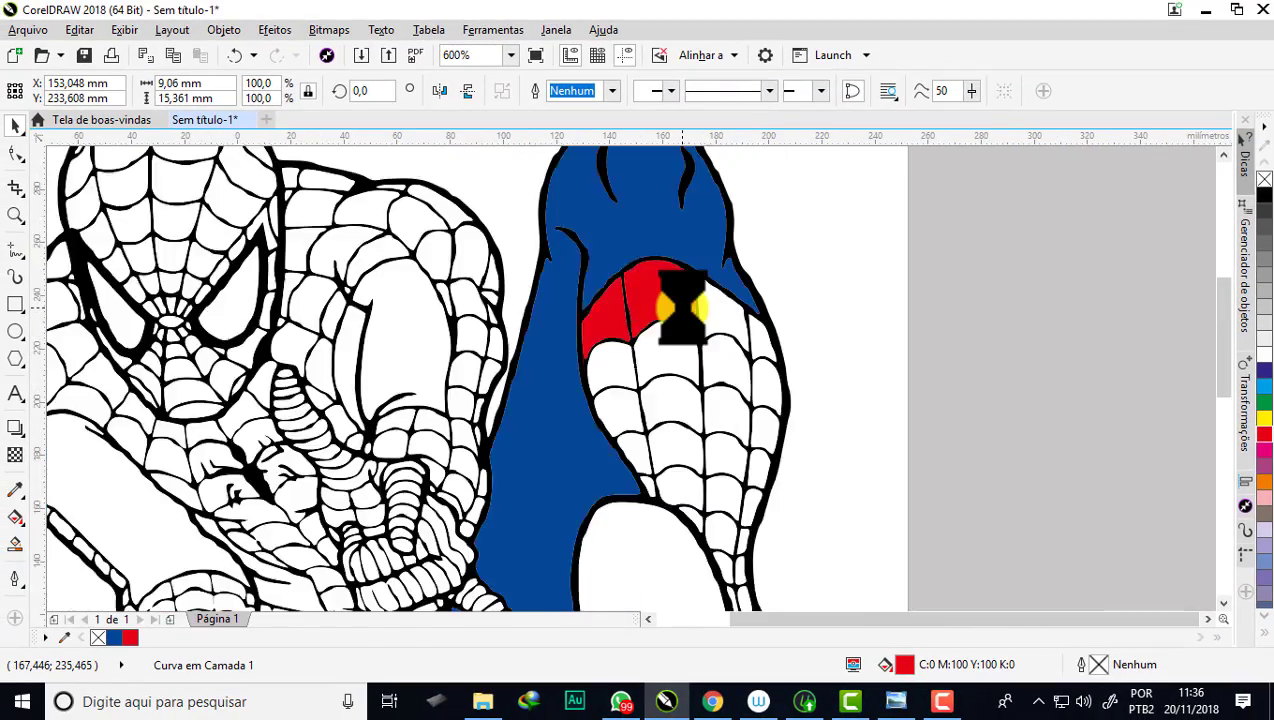
{"action": "scroll", "coordinate": [683, 299], "scroll_direction": "down", "scroll_amount": 2}
{"action": "scroll", "coordinate": [670, 270], "scroll_direction": "up", "scroll_amount": 3}
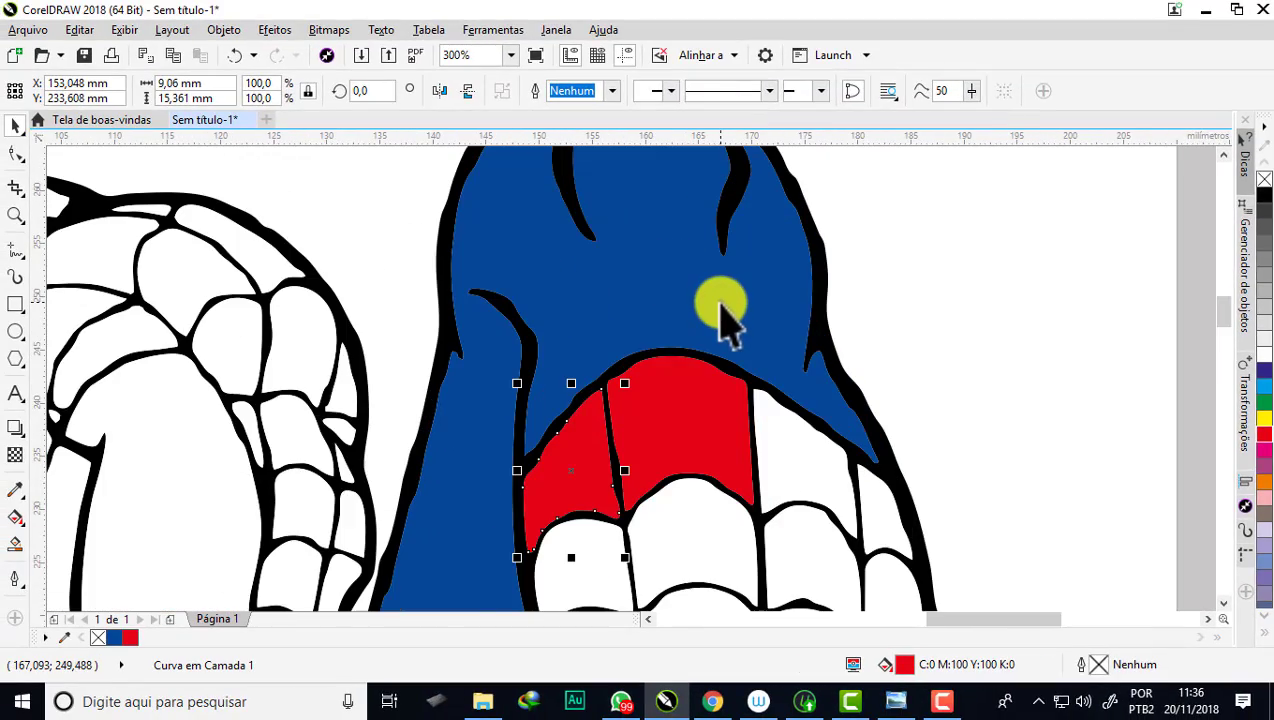
{"action": "key", "text": "ctrl+z"}
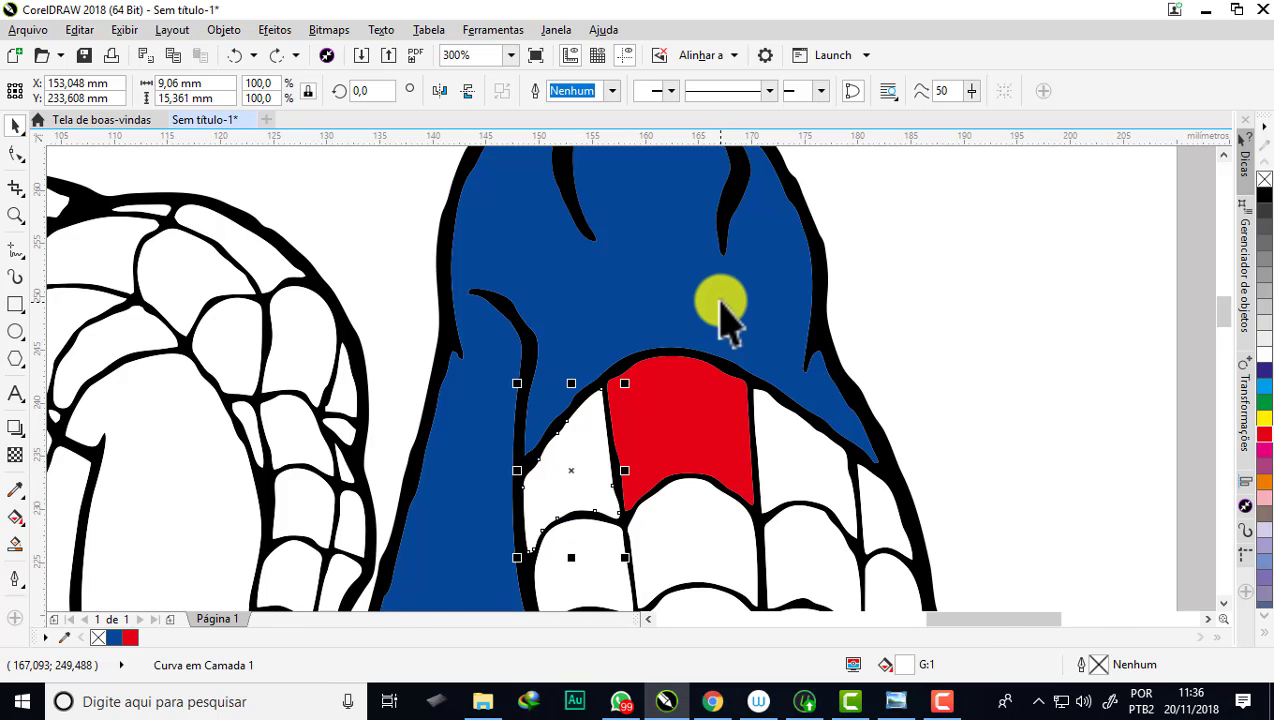
{"action": "scroll", "coordinate": [720, 302], "scroll_direction": "down", "scroll_amount": 2}
{"action": "key", "text": "ctrl+z"}
{"action": "key", "text": "ctrl+z"}
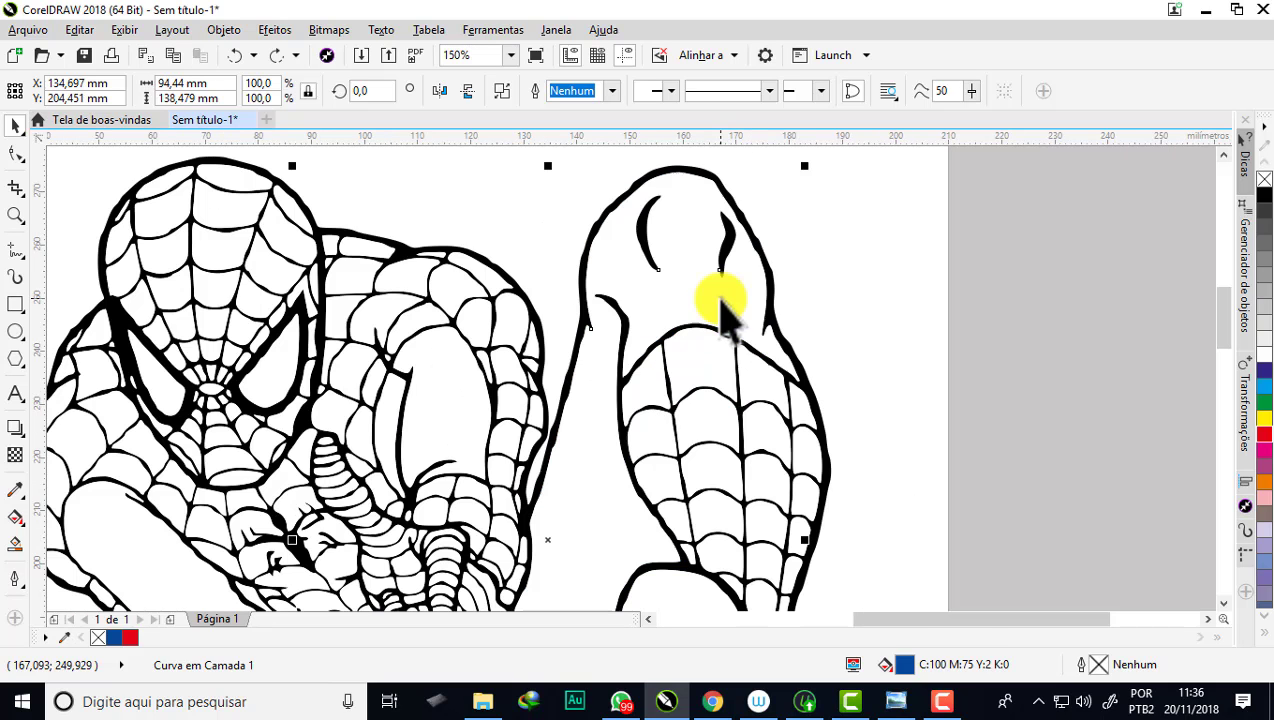
{"action": "scroll", "coordinate": [720, 298], "scroll_direction": "down", "scroll_amount": 2}
{"action": "key", "text": "Escape"}
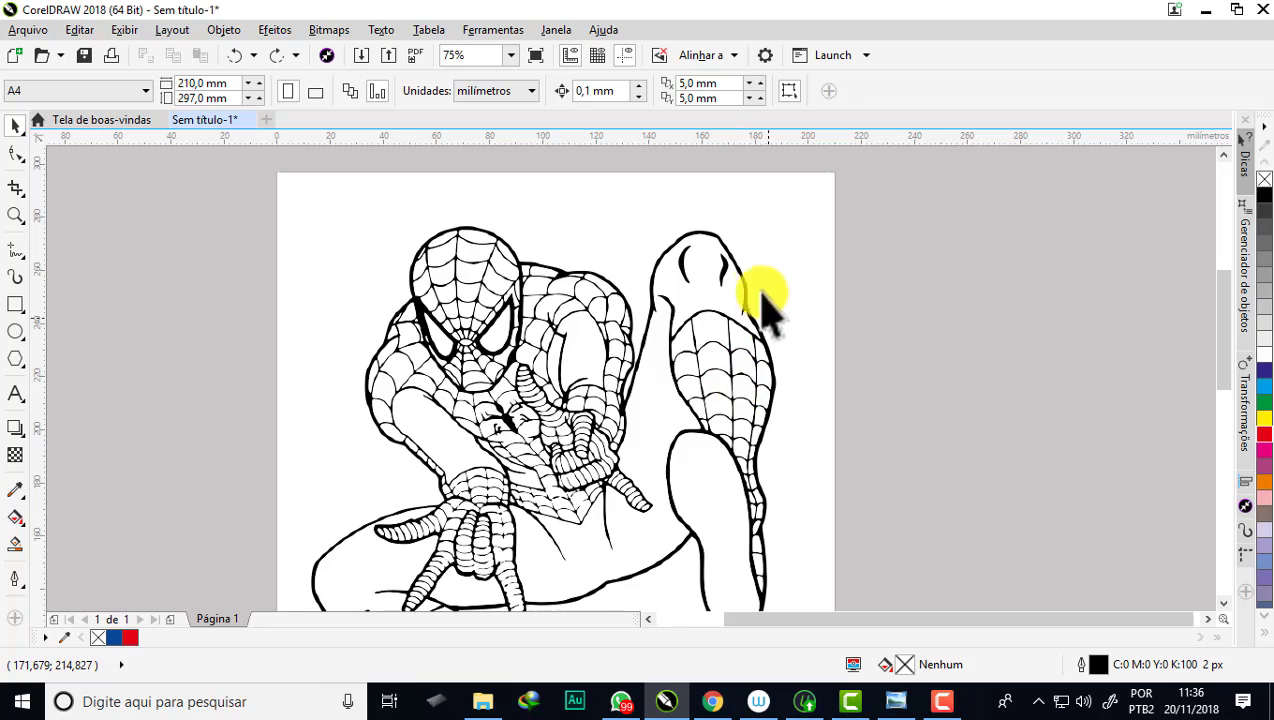
{"action": "scroll", "coordinate": [734, 270], "scroll_direction": "up", "scroll_amount": 2}
{"action": "scroll", "coordinate": [740, 420], "scroll_direction": "up", "scroll_amount": 4}
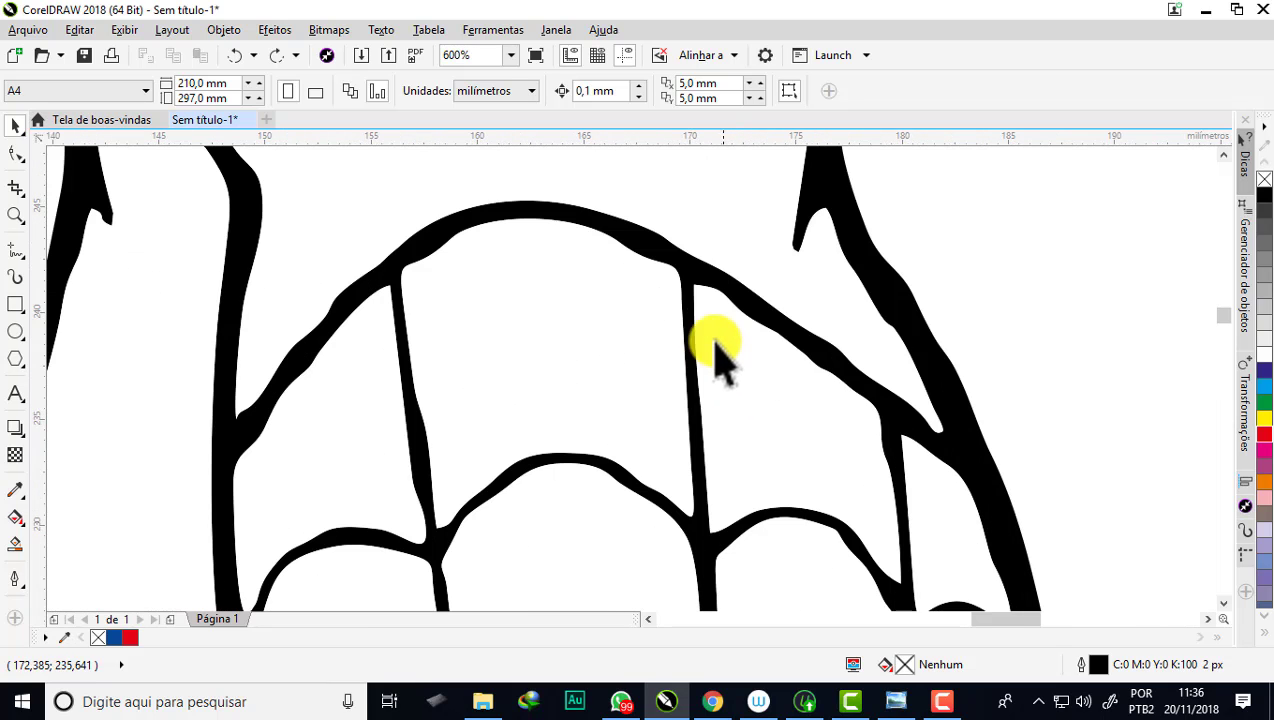
{"action": "scroll", "coordinate": [697, 299], "scroll_direction": "down", "scroll_amount": 4}
{"action": "scroll", "coordinate": [683, 284], "scroll_direction": "down", "scroll_amount": 2}
{"action": "scroll", "coordinate": [606, 276], "scroll_direction": "down", "scroll_amount": 1}
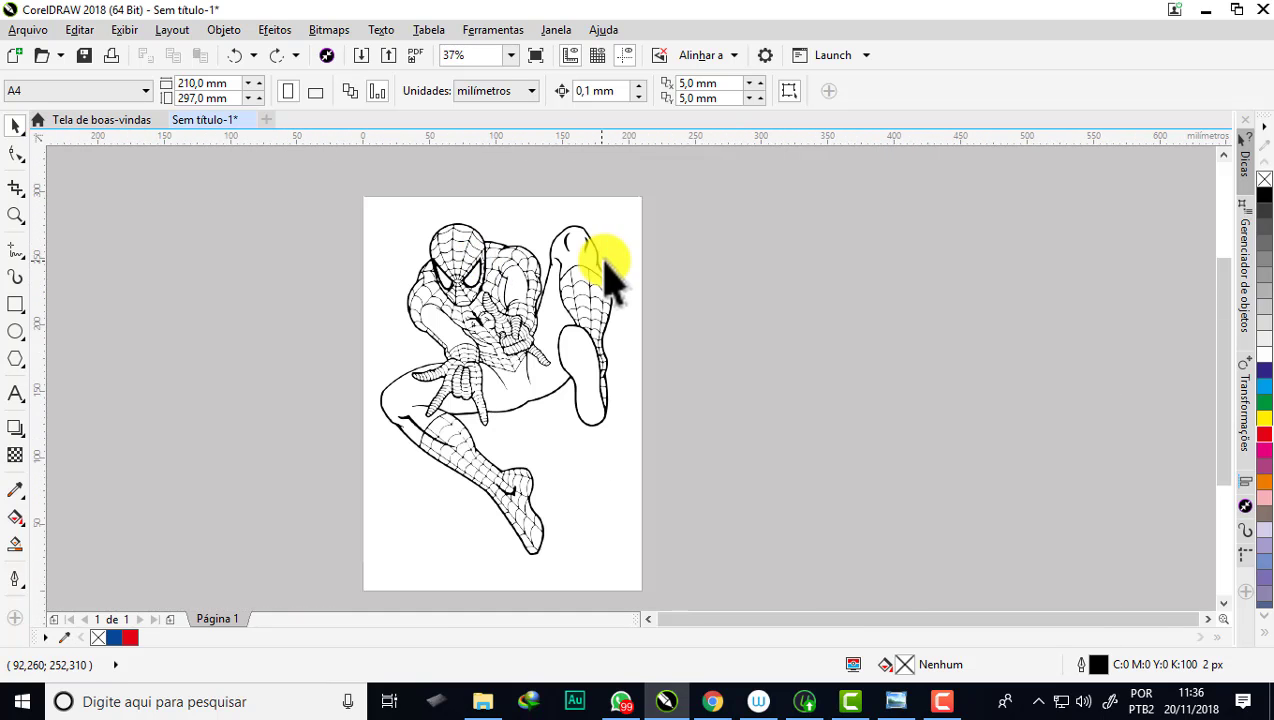
{"action": "scroll", "coordinate": [600, 264], "scroll_direction": "up", "scroll_amount": 2}
Step: Move the raised-leg drawing right of the page, undoing the two extra moves
{"action": "left_click", "coordinate": [526, 242]}
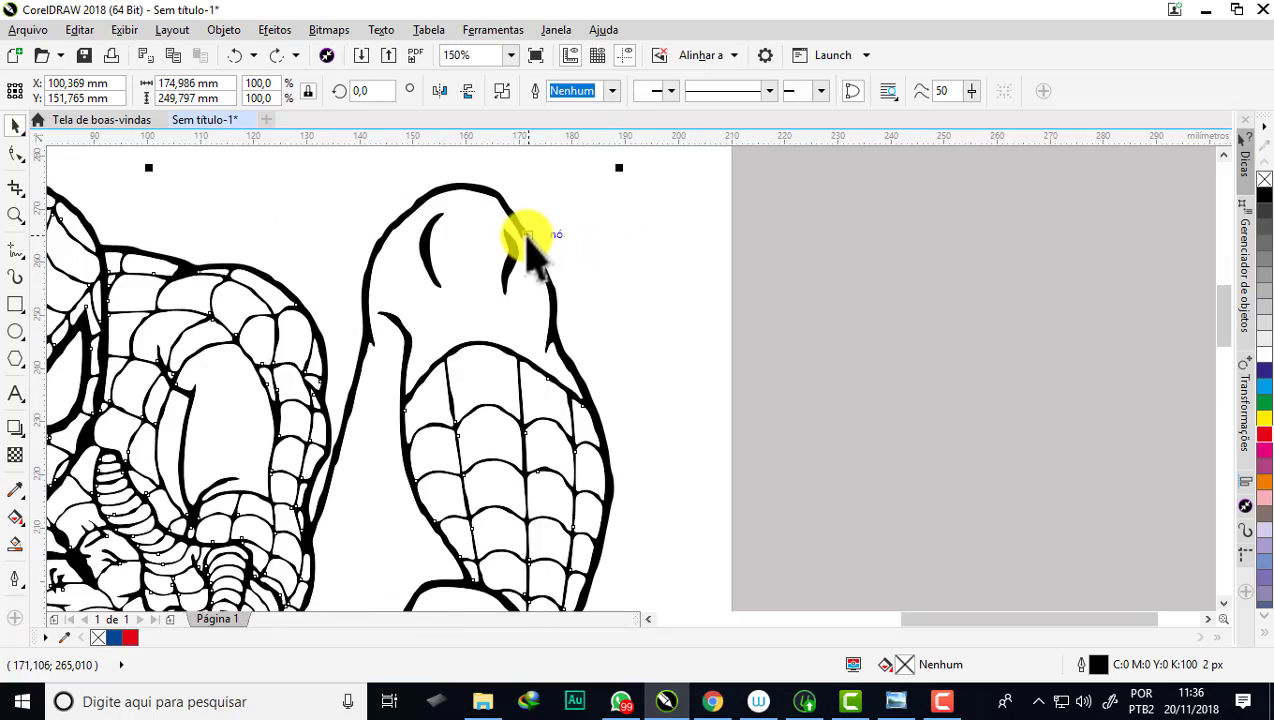
{"action": "left_click_drag", "start_coordinate": [526, 242], "coordinate": [1095, 242]}
{"action": "scroll", "coordinate": [866, 240], "scroll_direction": "down", "scroll_amount": 1}
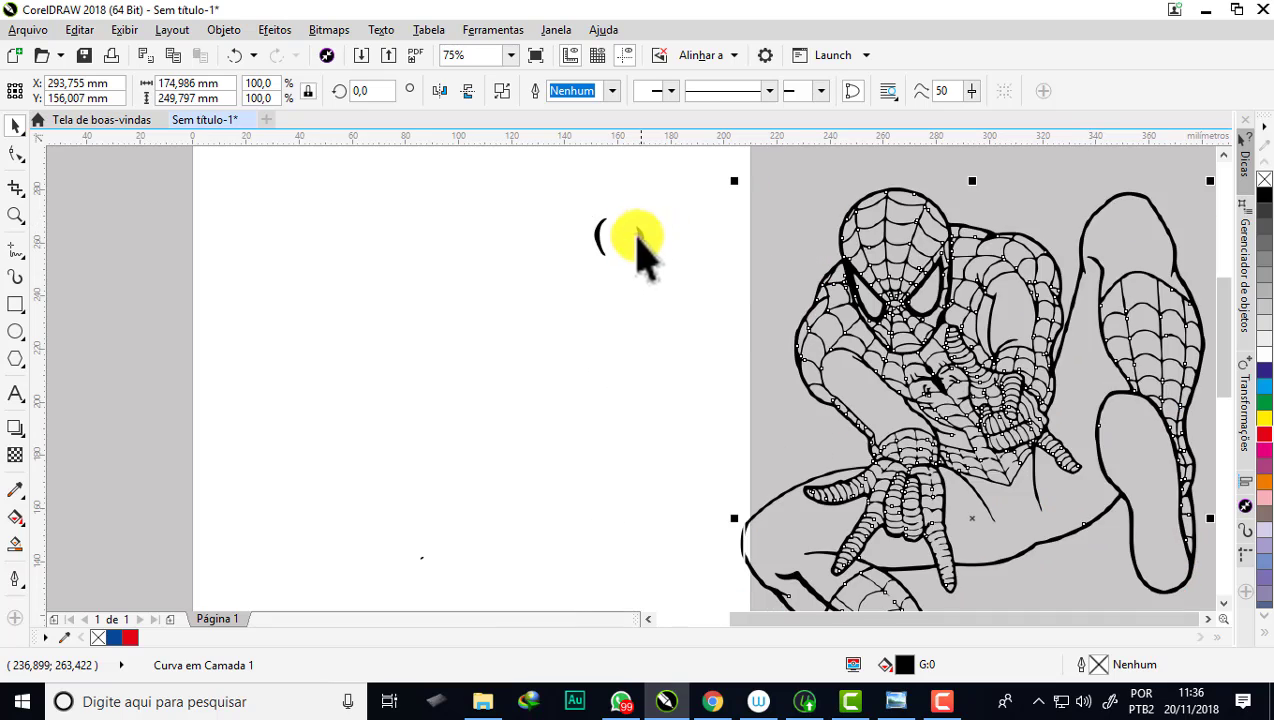
{"action": "scroll", "coordinate": [638, 262], "scroll_direction": "down", "scroll_amount": 1}
{"action": "left_click_drag", "start_coordinate": [780, 220], "coordinate": [975, 238]}
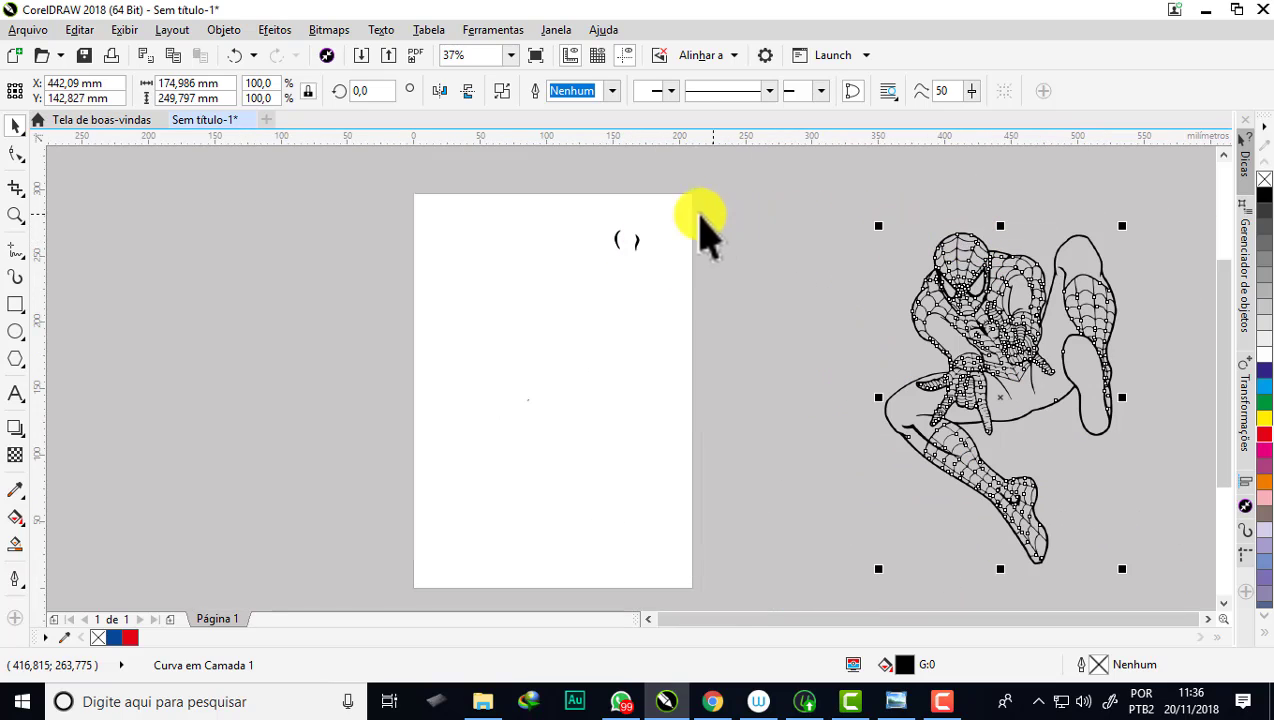
{"action": "scroll", "coordinate": [617, 242], "scroll_direction": "up", "scroll_amount": 2}
{"action": "scroll", "coordinate": [605, 265], "scroll_direction": "down", "scroll_amount": 1}
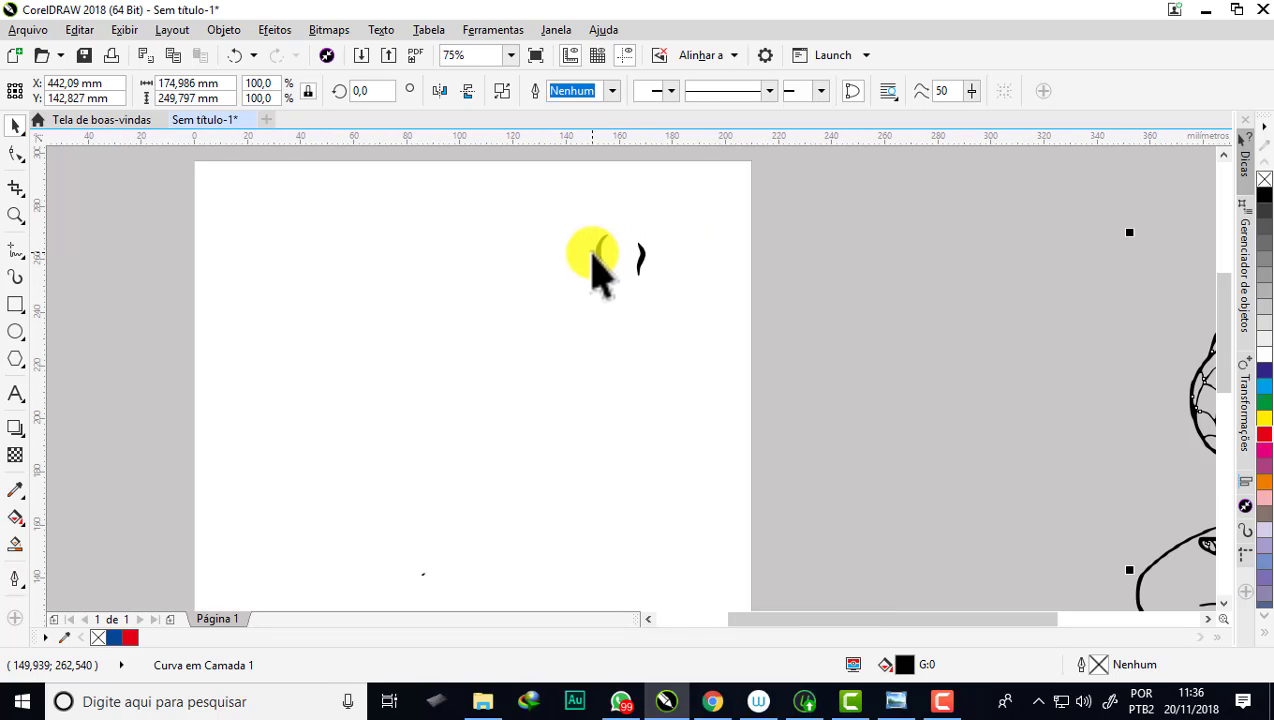
{"action": "key", "text": "ctrl+z"}
{"action": "key", "text": "ctrl+z"}
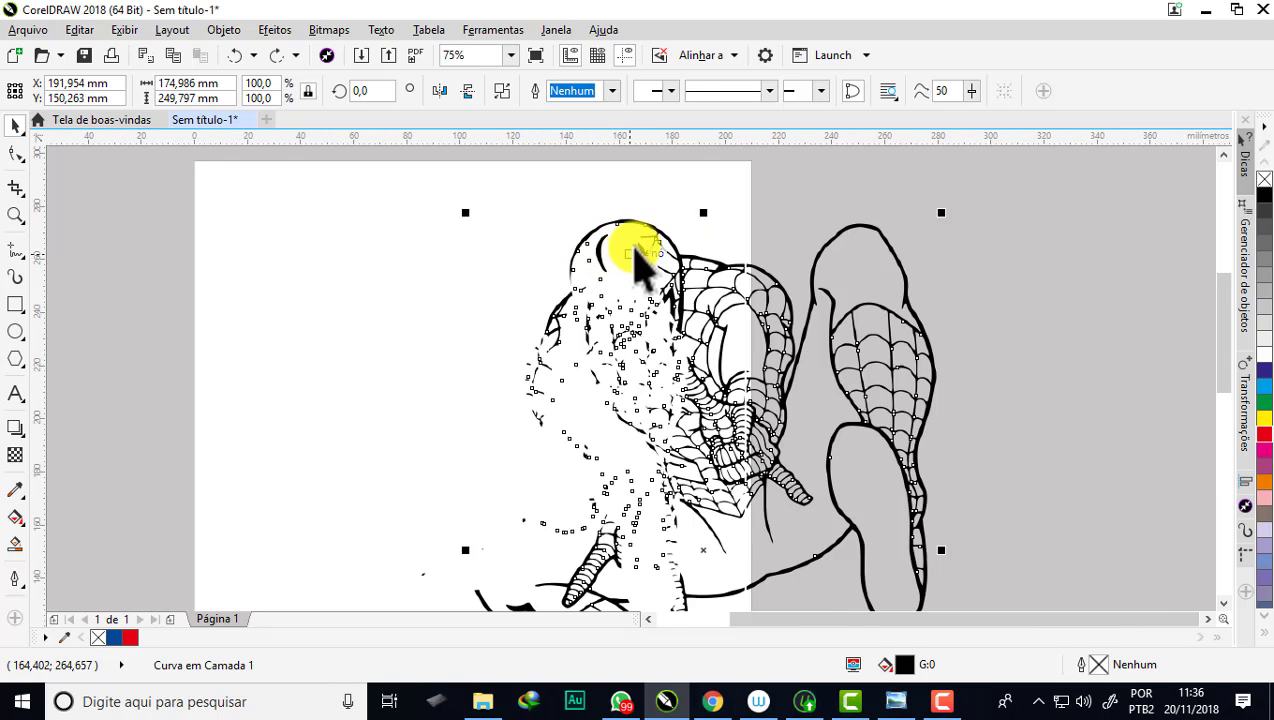
{"action": "scroll", "coordinate": [640, 262], "scroll_direction": "up", "scroll_amount": 1}
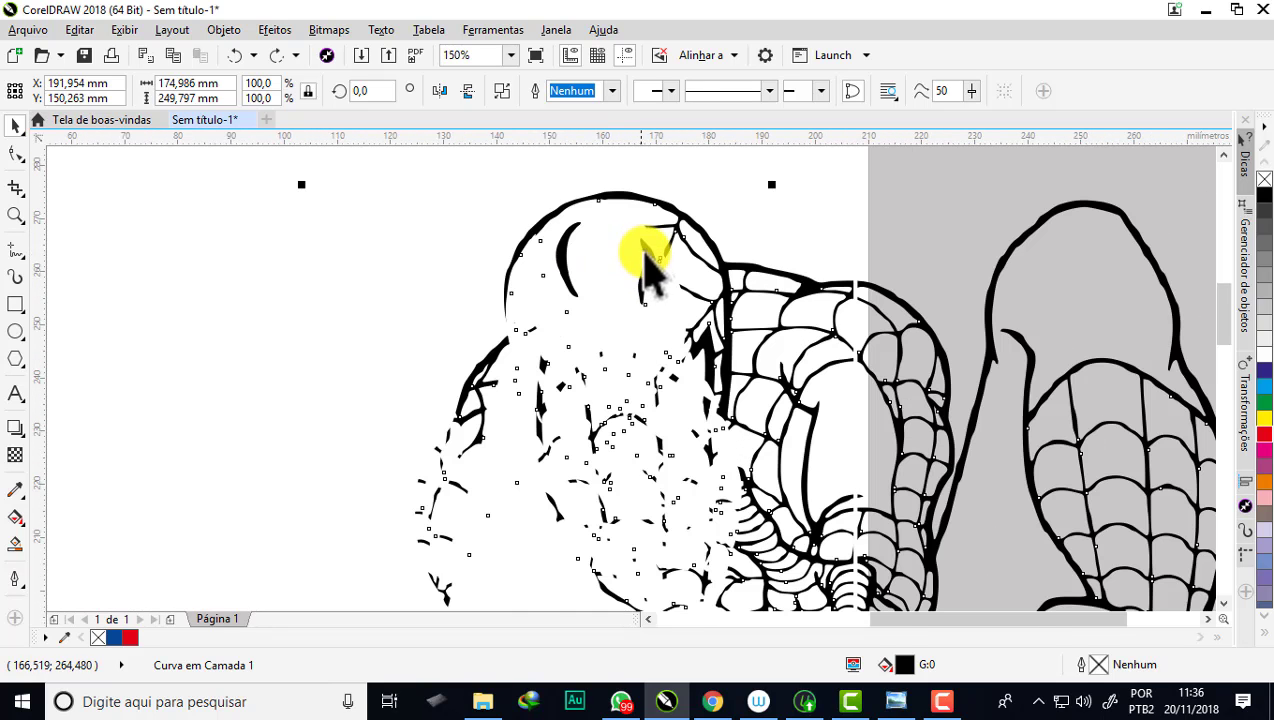
{"action": "scroll", "coordinate": [600, 212], "scroll_direction": "up", "scroll_amount": 1}
Step: Select both eye shapes and the third part, then move them right to assemble the figure
{"action": "left_click", "coordinate": [702, 316]}
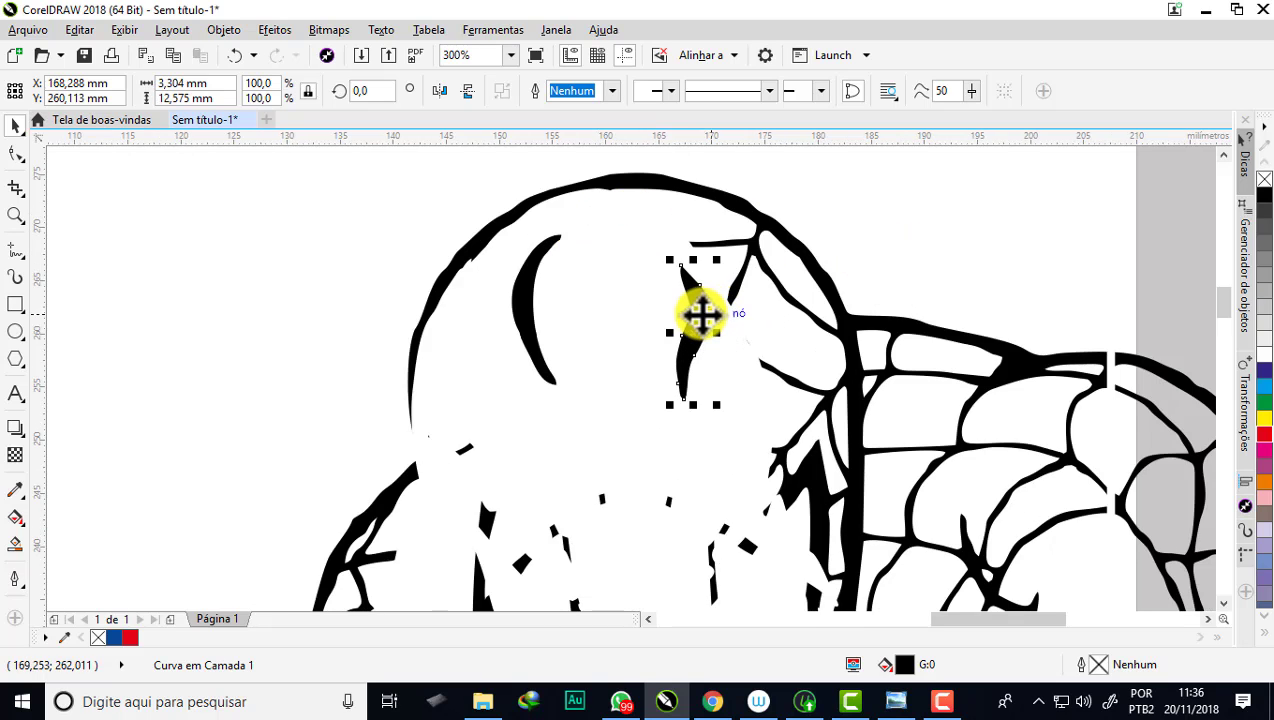
{"action": "left_click", "coordinate": [530, 298], "text": "shift"}
{"action": "left_click", "coordinate": [572, 178], "text": "shift"}
{"action": "scroll", "coordinate": [572, 178], "scroll_direction": "down", "scroll_amount": 3}
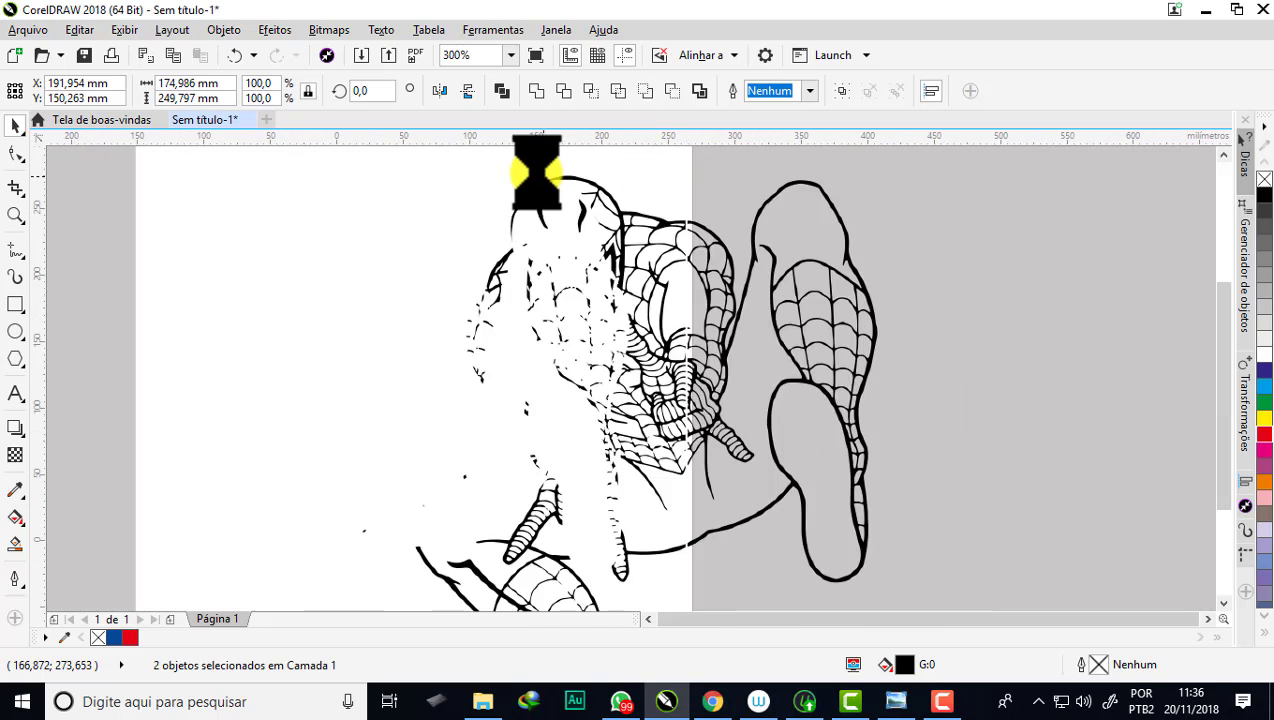
{"action": "scroll", "coordinate": [529, 171], "scroll_direction": "down", "scroll_amount": 2}
{"action": "left_click_drag", "start_coordinate": [591, 343], "coordinate": [939, 364]}
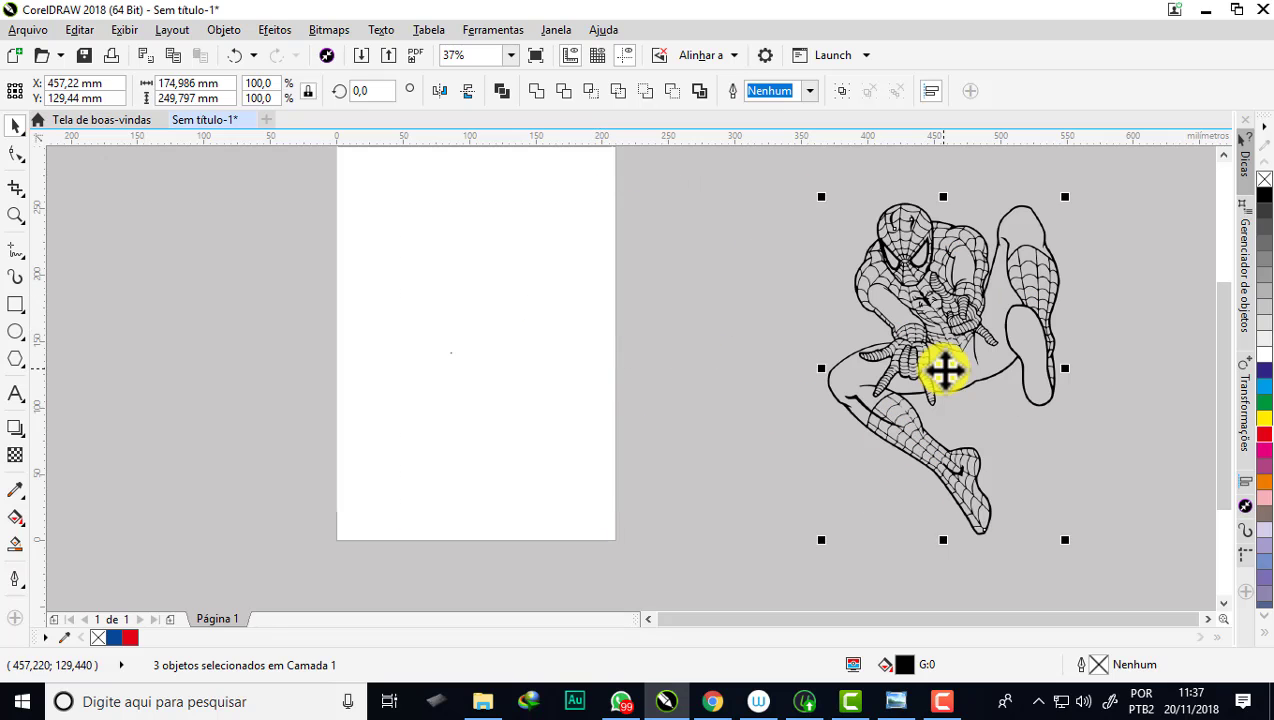
{"action": "left_click", "coordinate": [634, 345]}
Step: Marquee-select the scattered stray fragments and move them off the page to the left
{"action": "scroll", "coordinate": [640, 352], "scroll_direction": "down", "scroll_amount": 3}
{"action": "left_click_drag", "start_coordinate": [341, 193], "coordinate": [674, 524]}
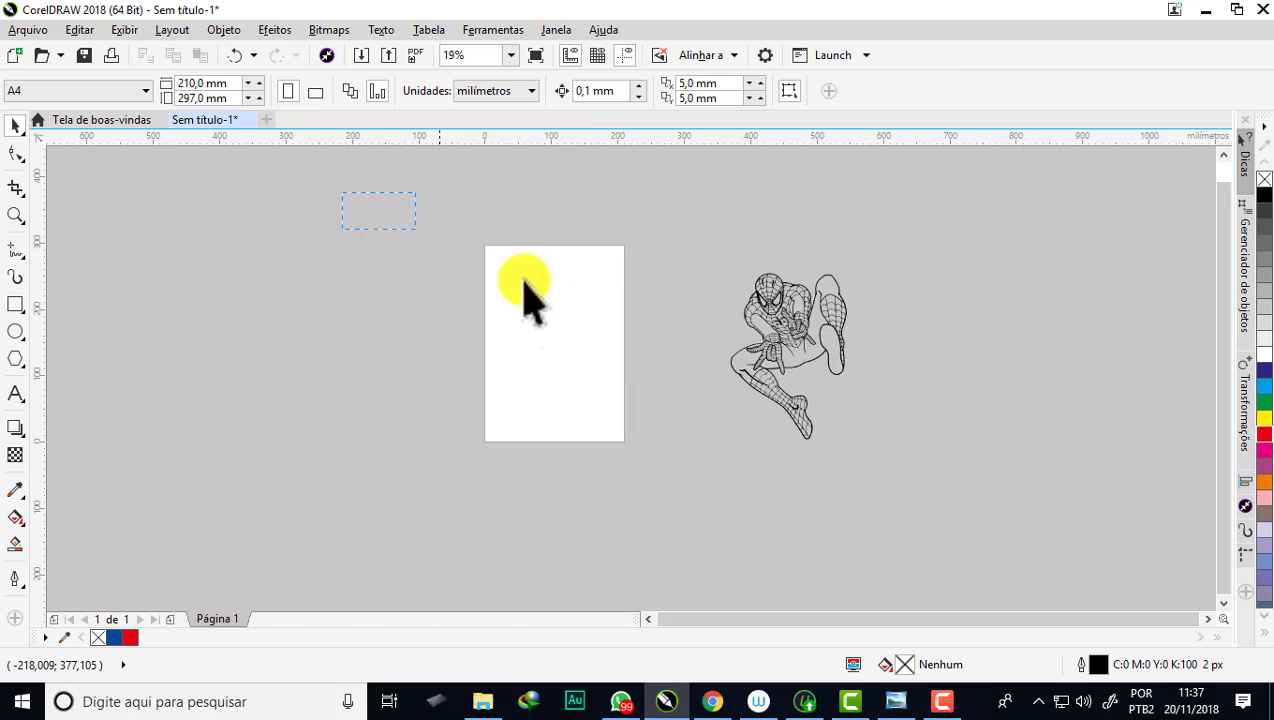
{"action": "left_click_drag", "start_coordinate": [560, 336], "coordinate": [299, 321]}
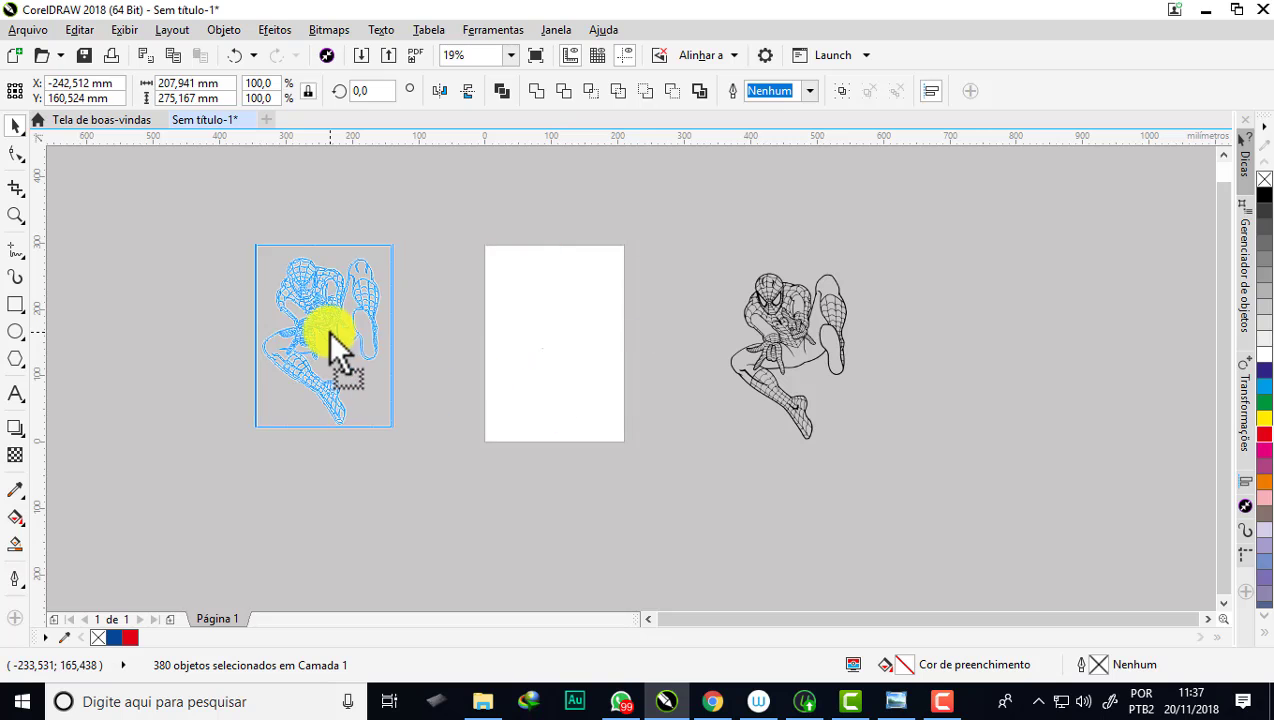
{"action": "scroll", "coordinate": [299, 321], "scroll_direction": "up", "scroll_amount": 2}
{"action": "scroll", "coordinate": [313, 311], "scroll_direction": "up", "scroll_amount": 3}
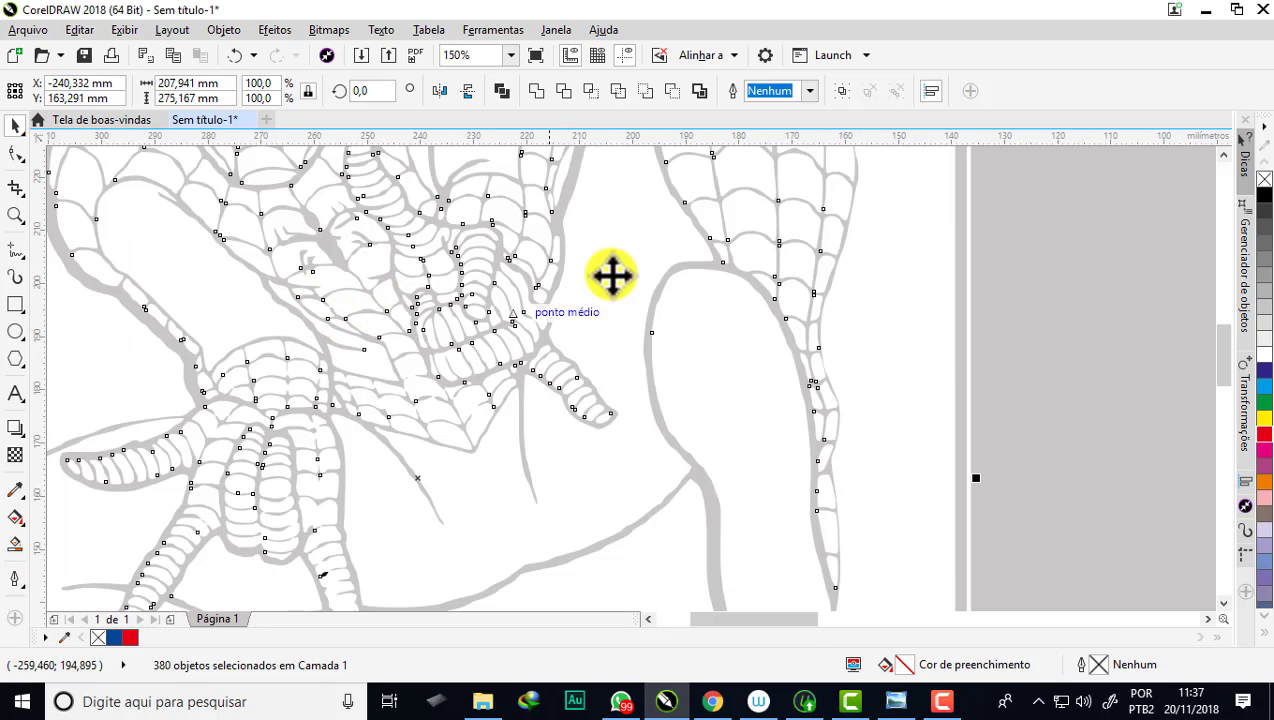
{"action": "scroll", "coordinate": [716, 222], "scroll_direction": "up", "scroll_amount": 4}
{"action": "scroll", "coordinate": [625, 285], "scroll_direction": "down", "scroll_amount": 3}
{"action": "scroll", "coordinate": [577, 301], "scroll_direction": "down", "scroll_amount": 2}
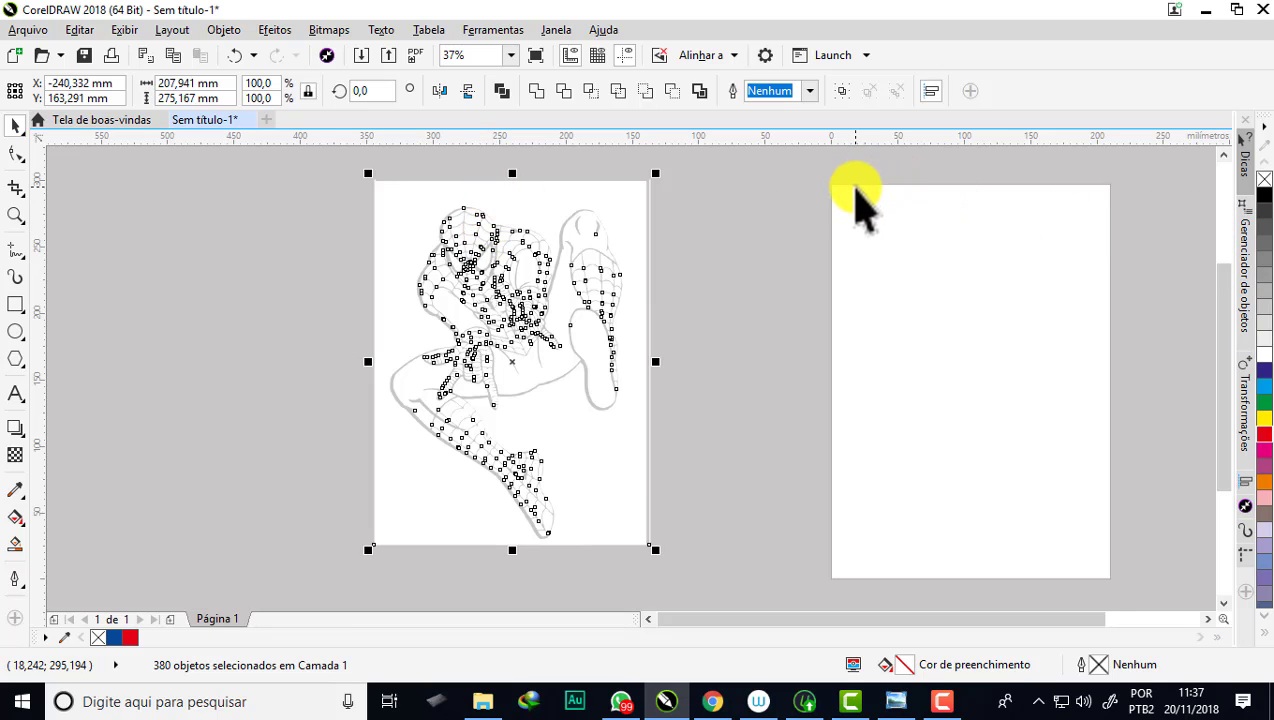
{"action": "left_click", "coordinate": [857, 195]}
{"action": "scroll", "coordinate": [583, 303], "scroll_direction": "down", "scroll_amount": 1}
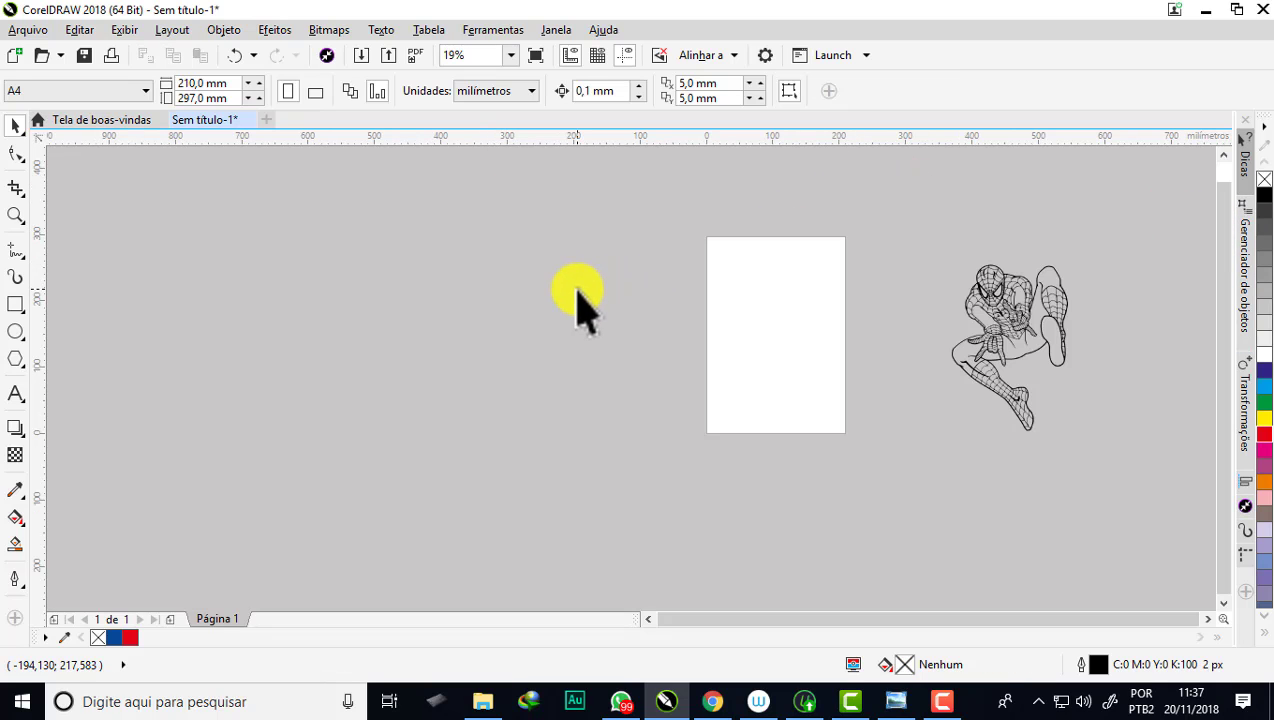
Step: Inspect the off-page Spider-Man drawing and select its 174.986 × 249.797 mm line-art curve
{"action": "left_click_drag", "start_coordinate": [920, 228], "coordinate": [1112, 498]}
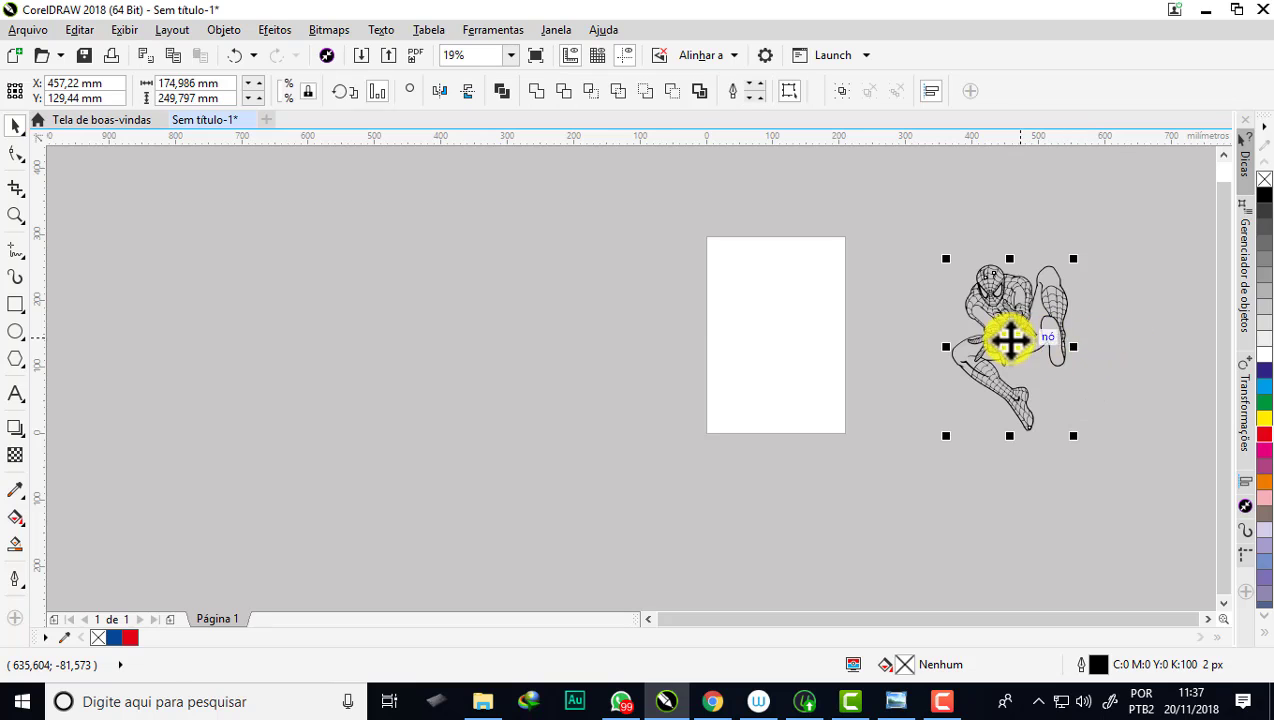
{"action": "scroll", "coordinate": [1080, 300], "scroll_direction": "up", "scroll_amount": 2}
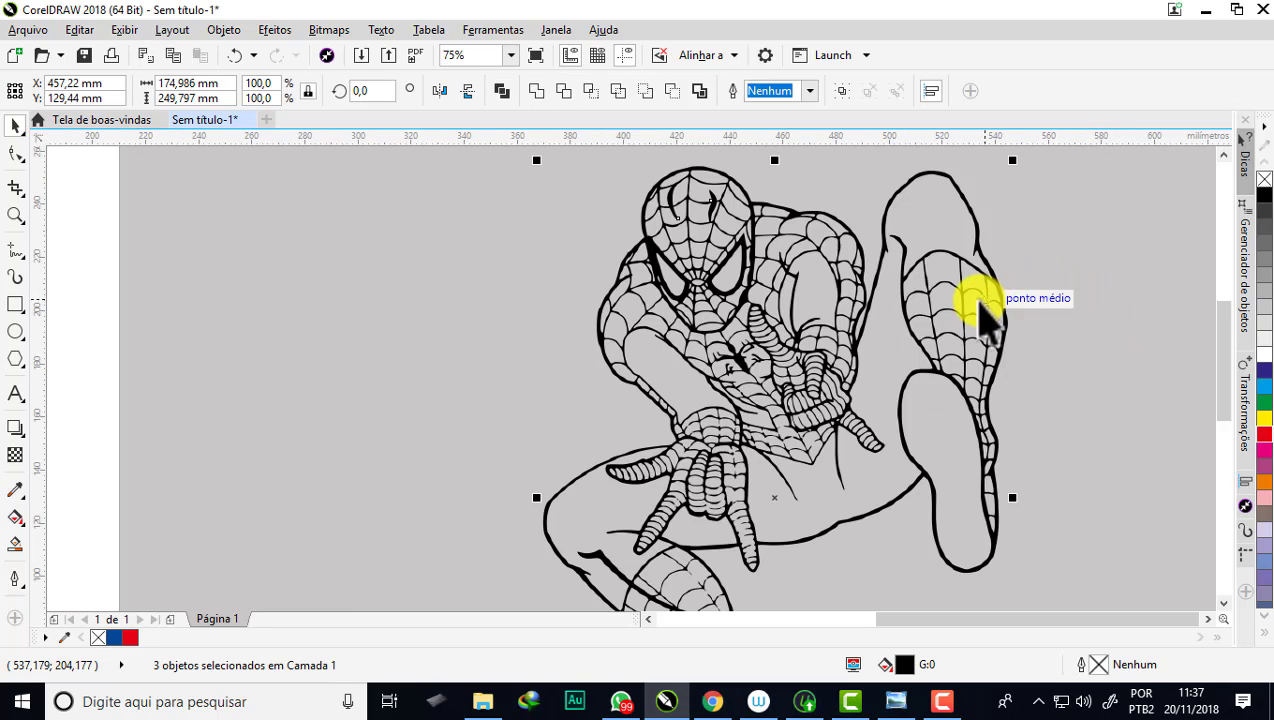
{"action": "scroll", "coordinate": [898, 325], "scroll_direction": "down", "scroll_amount": 1}
{"action": "scroll", "coordinate": [916, 285], "scroll_direction": "up", "scroll_amount": 1}
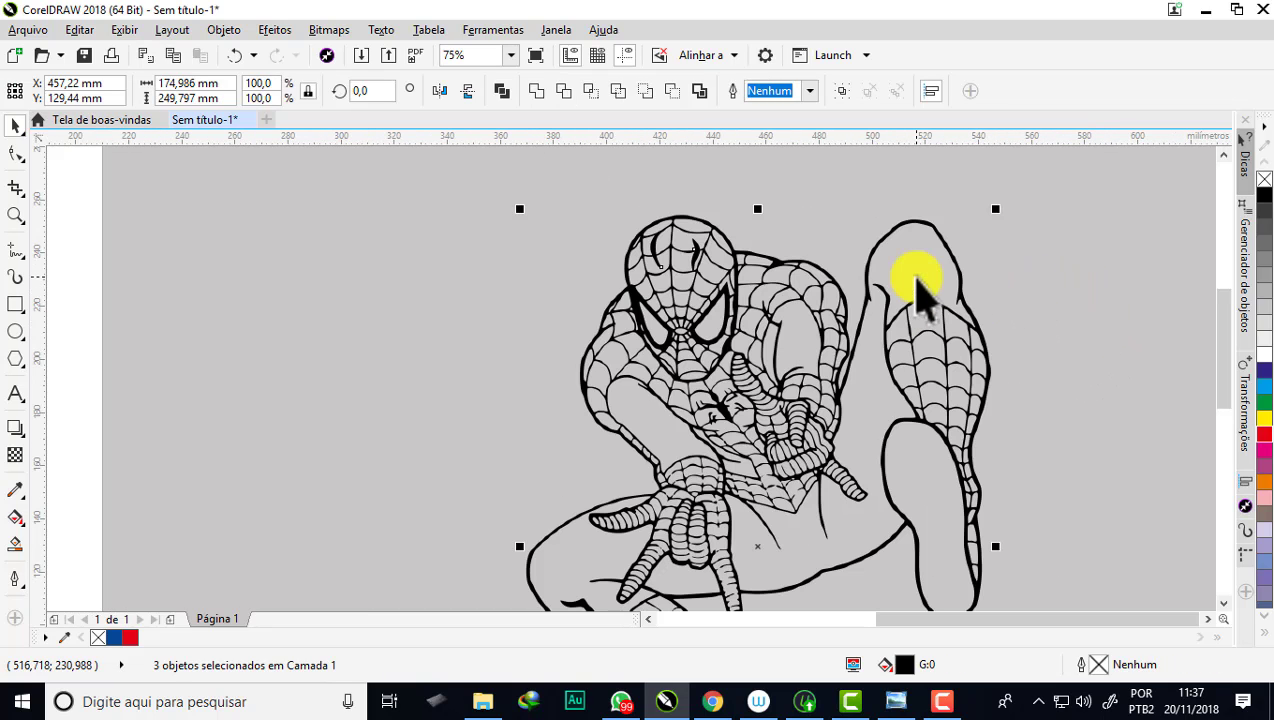
{"action": "left_click", "coordinate": [1070, 292]}
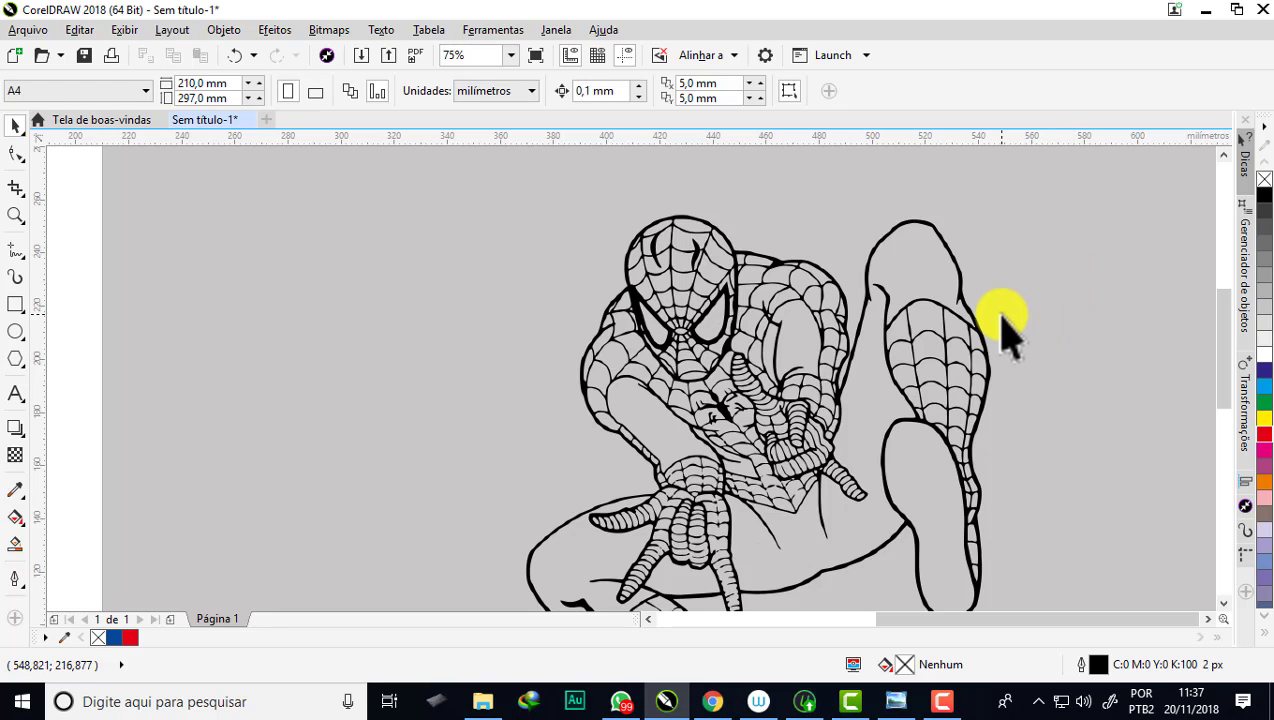
{"action": "scroll", "coordinate": [960, 300], "scroll_direction": "up", "scroll_amount": 1}
{"action": "scroll", "coordinate": [964, 310], "scroll_direction": "up", "scroll_amount": 1}
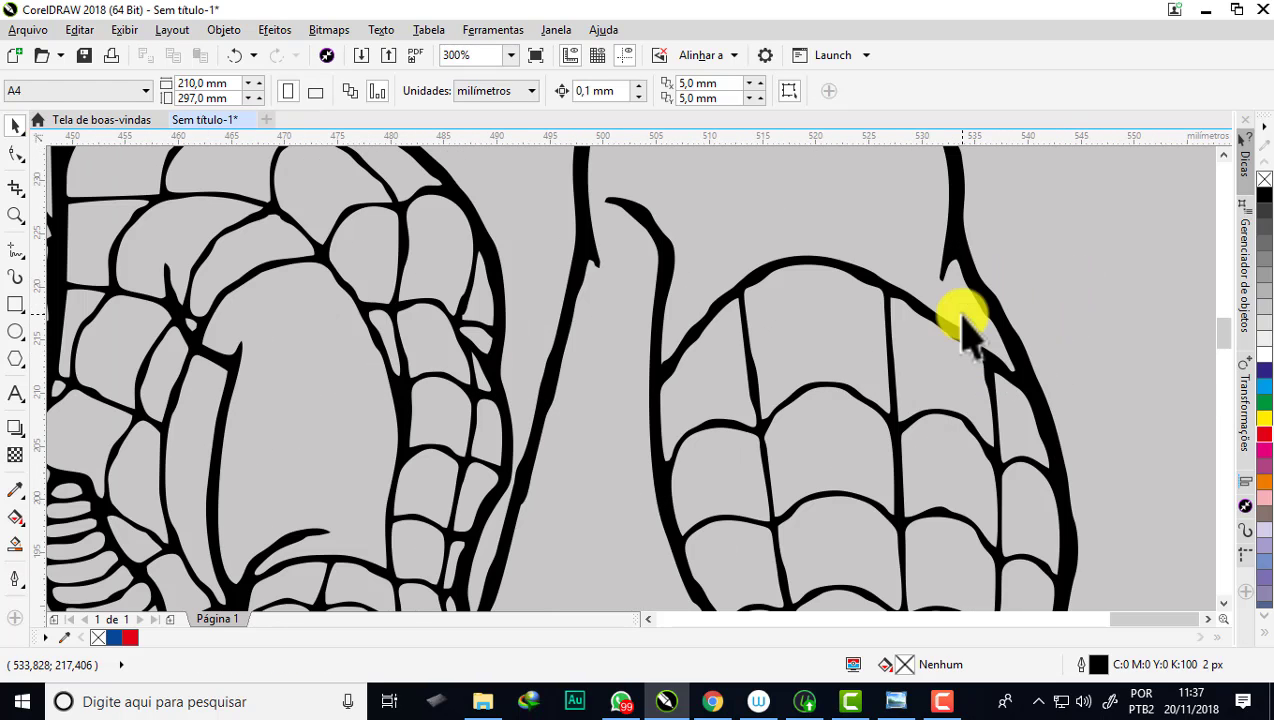
{"action": "scroll", "coordinate": [845, 285], "scroll_direction": "down", "scroll_amount": 1}
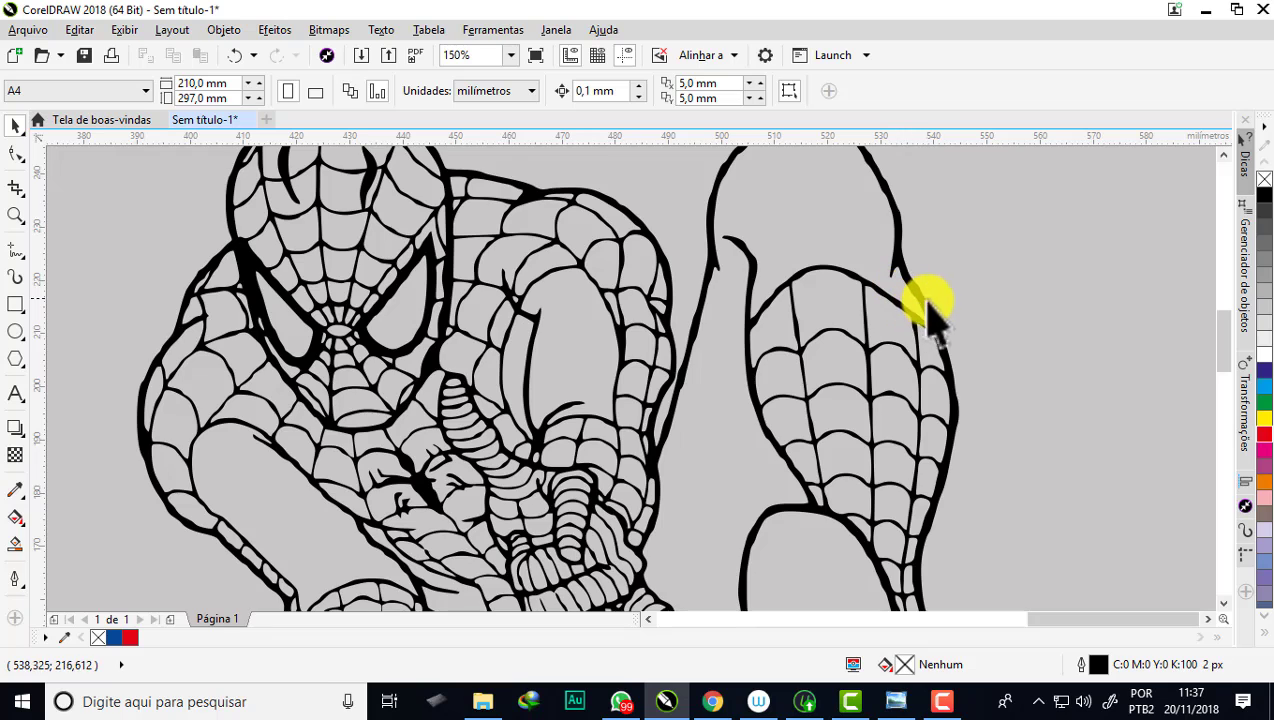
{"action": "scroll", "coordinate": [928, 305], "scroll_direction": "up", "scroll_amount": 1}
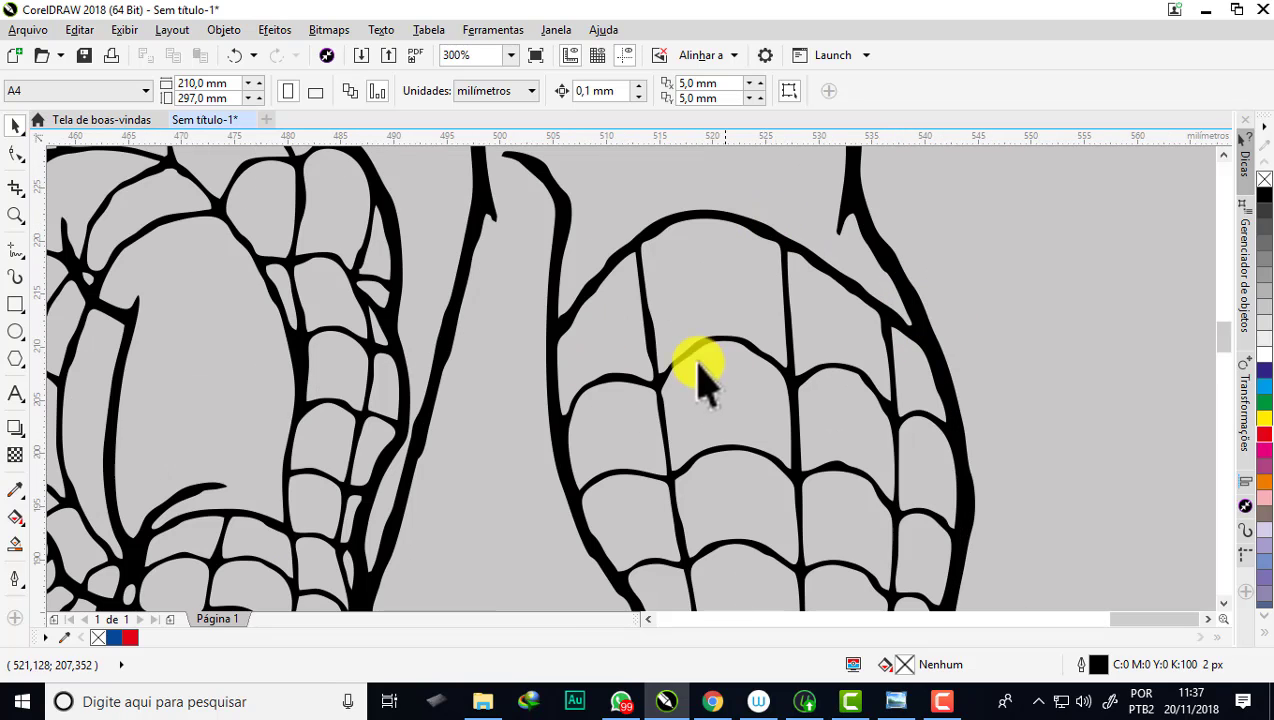
{"action": "left_click", "coordinate": [717, 222]}
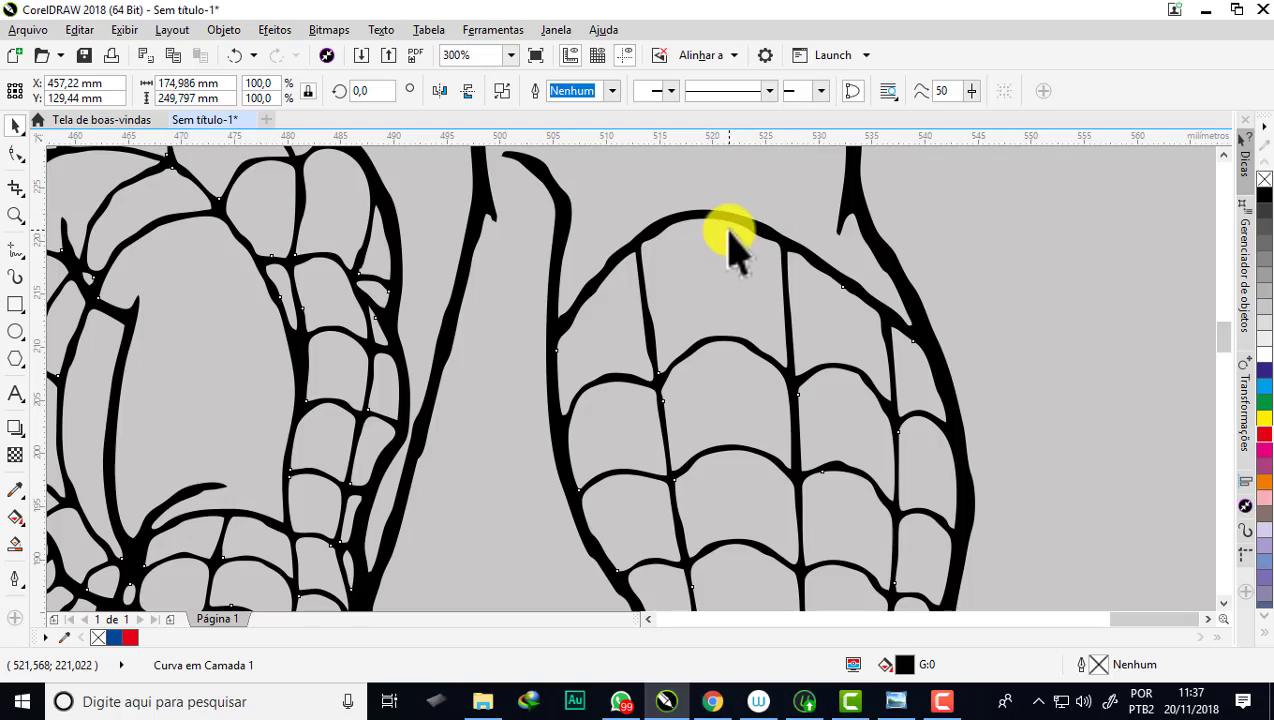
{"action": "scroll", "coordinate": [730, 240], "scroll_direction": "down", "scroll_amount": 1}
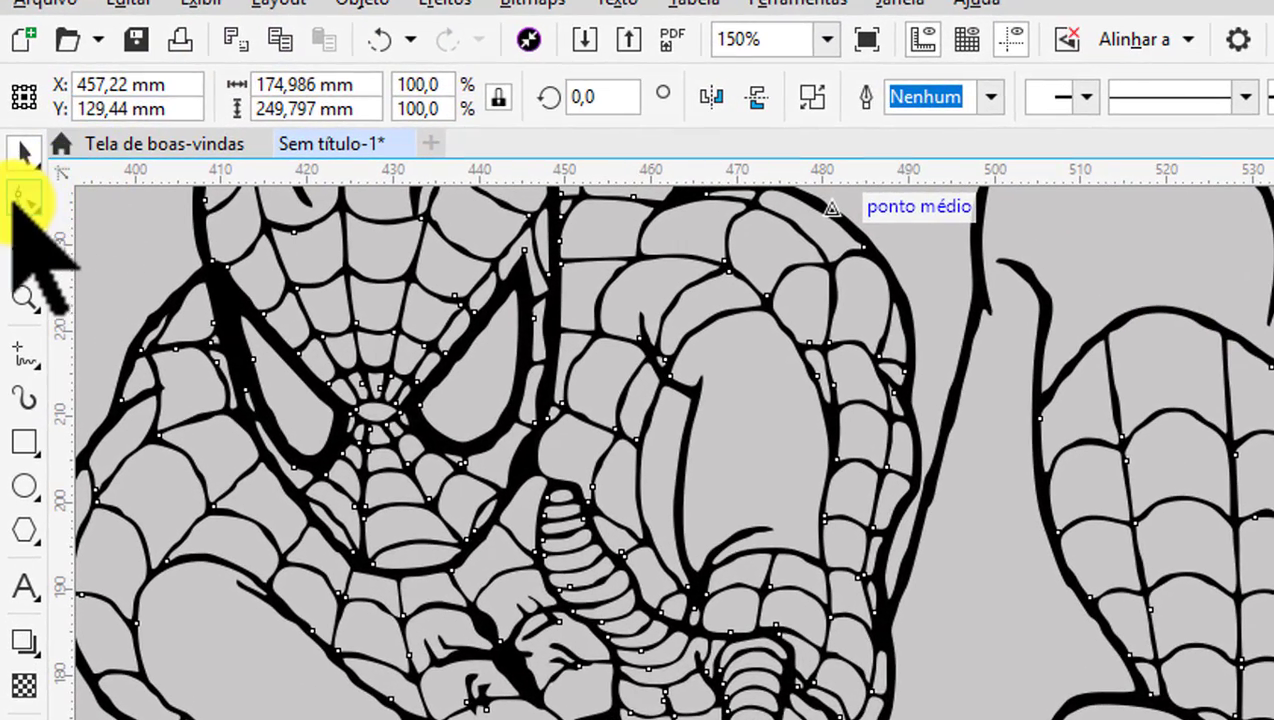
Step: With the Shape tool, select all nodes of the curve and apply Reduce Nodes
{"action": "left_click", "coordinate": [18, 200]}
{"action": "scroll", "coordinate": [1209, 300], "scroll_direction": "up", "scroll_amount": 1}
{"action": "scroll", "coordinate": [1210, 340], "scroll_direction": "up", "scroll_amount": 1}
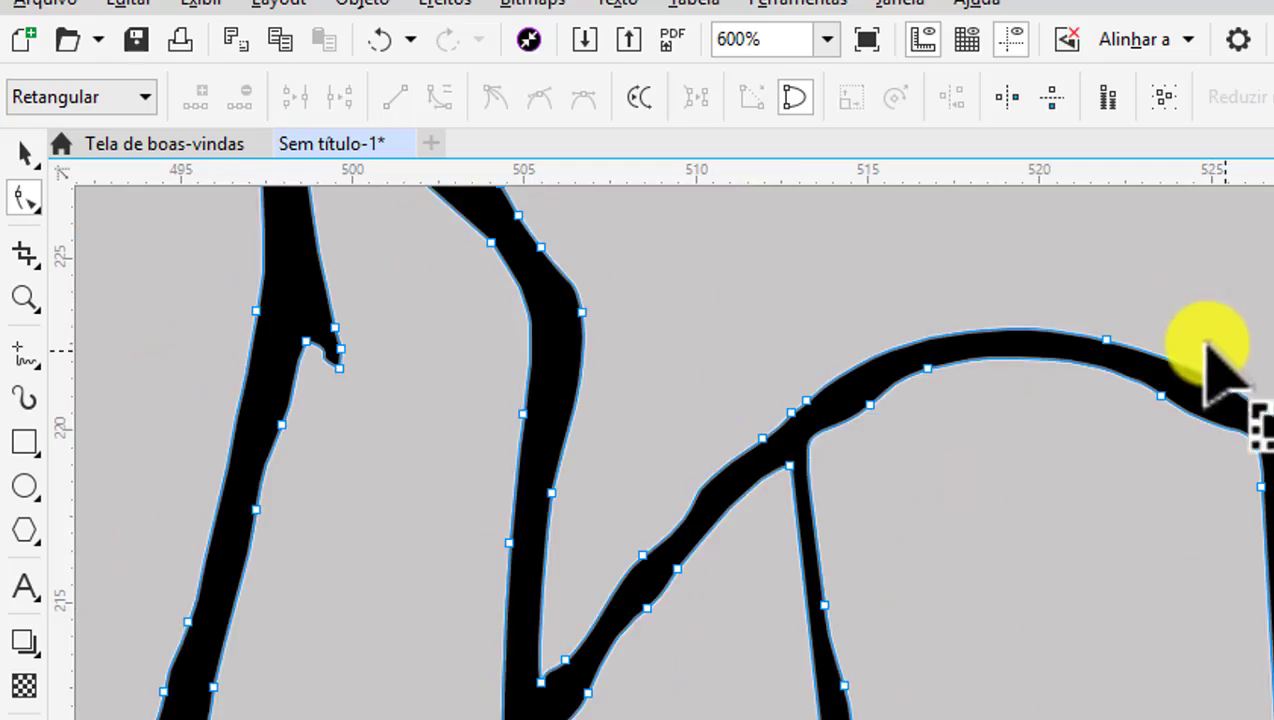
{"action": "scroll", "coordinate": [1210, 355], "scroll_direction": "down", "scroll_amount": 1}
{"action": "scroll", "coordinate": [1205, 365], "scroll_direction": "down", "scroll_amount": 1}
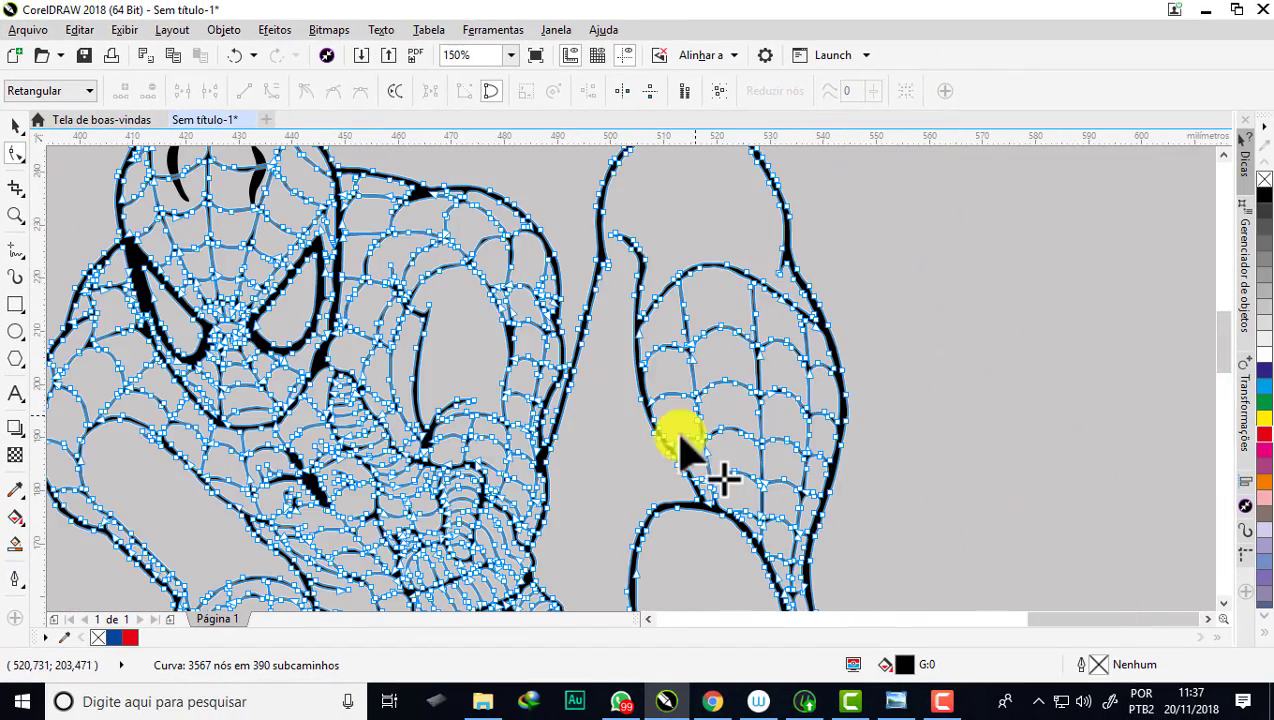
{"action": "scroll", "coordinate": [705, 270], "scroll_direction": "up", "scroll_amount": 1}
{"action": "scroll", "coordinate": [705, 273], "scroll_direction": "up", "scroll_amount": 1}
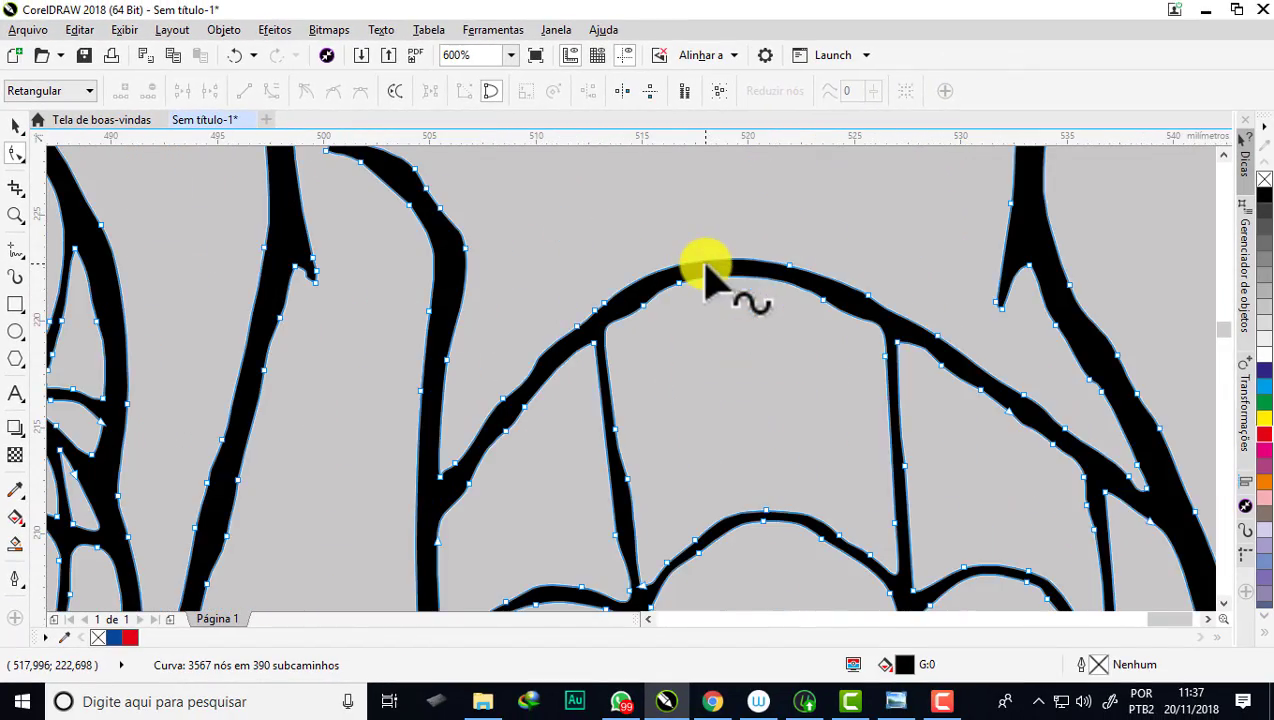
{"action": "left_click", "coordinate": [721, 95]}
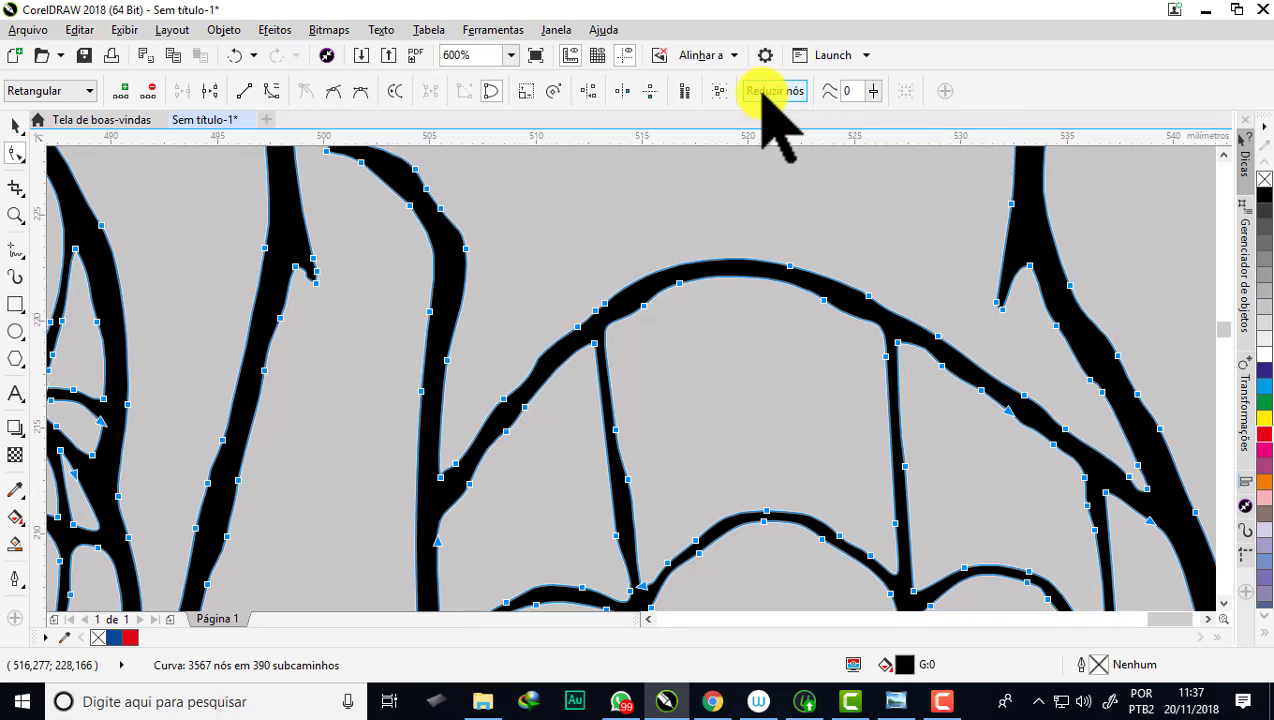
{"action": "left_click", "coordinate": [766, 97]}
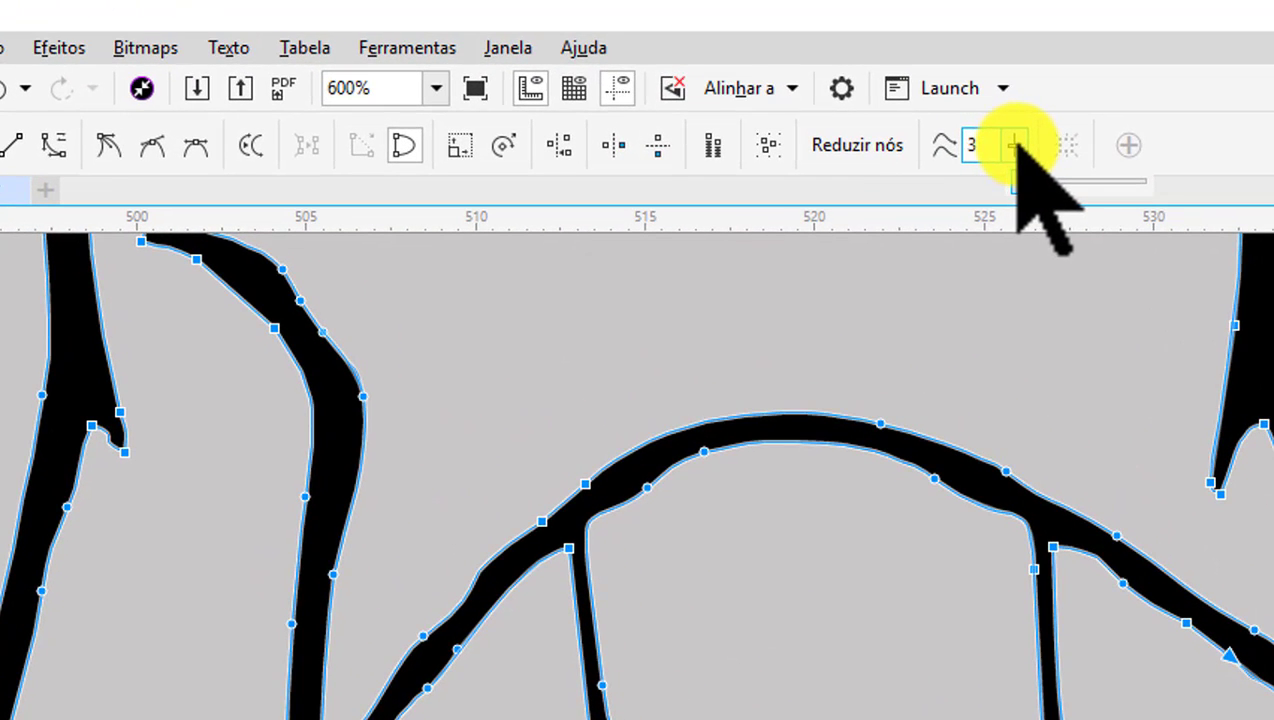
Step: Raise Curve Smoothness to smooth the lines, dropping the curve to 1758 nodes
{"action": "left_click", "coordinate": [1015, 145]}
{"action": "left_click", "coordinate": [1015, 145]}
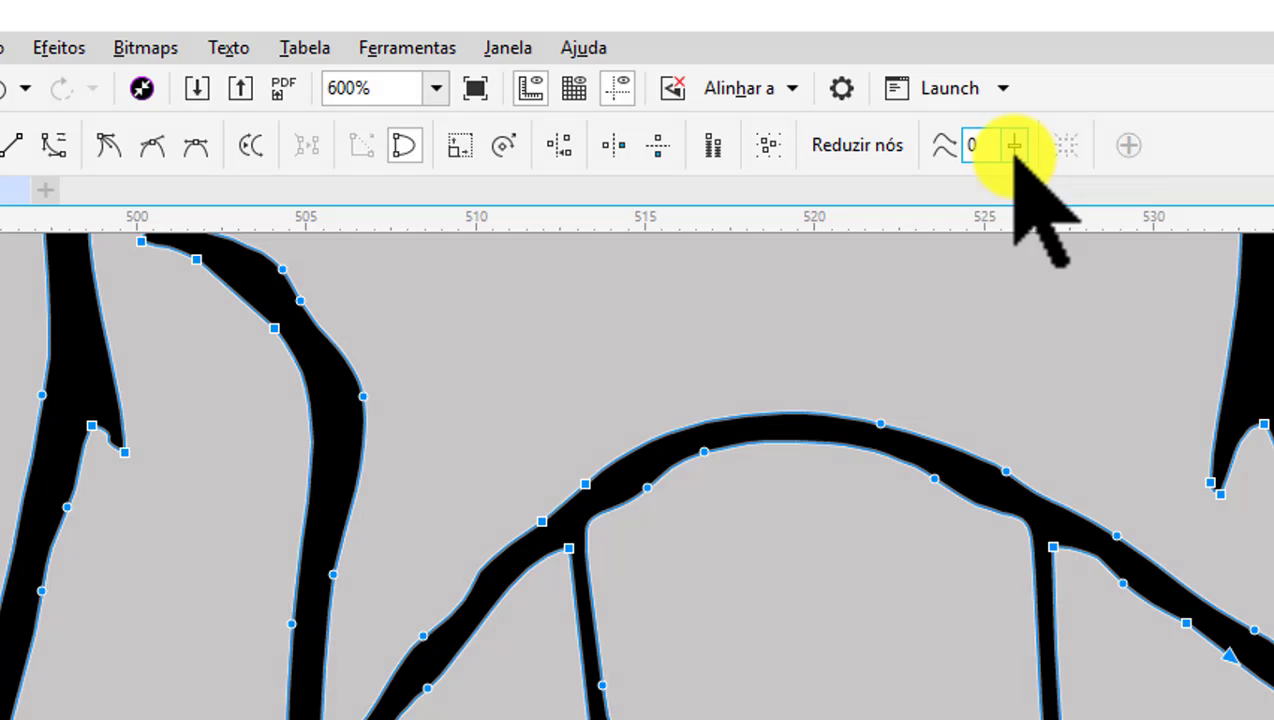
{"action": "mouse_move", "coordinate": [1017, 145]}
{"action": "left_mouse_down"}
{"action": "mouse_move", "coordinate": [1043, 162]}
{"action": "mouse_move", "coordinate": [1038, 175]}
{"action": "mouse_move", "coordinate": [1030, 162]}
{"action": "left_mouse_up"}
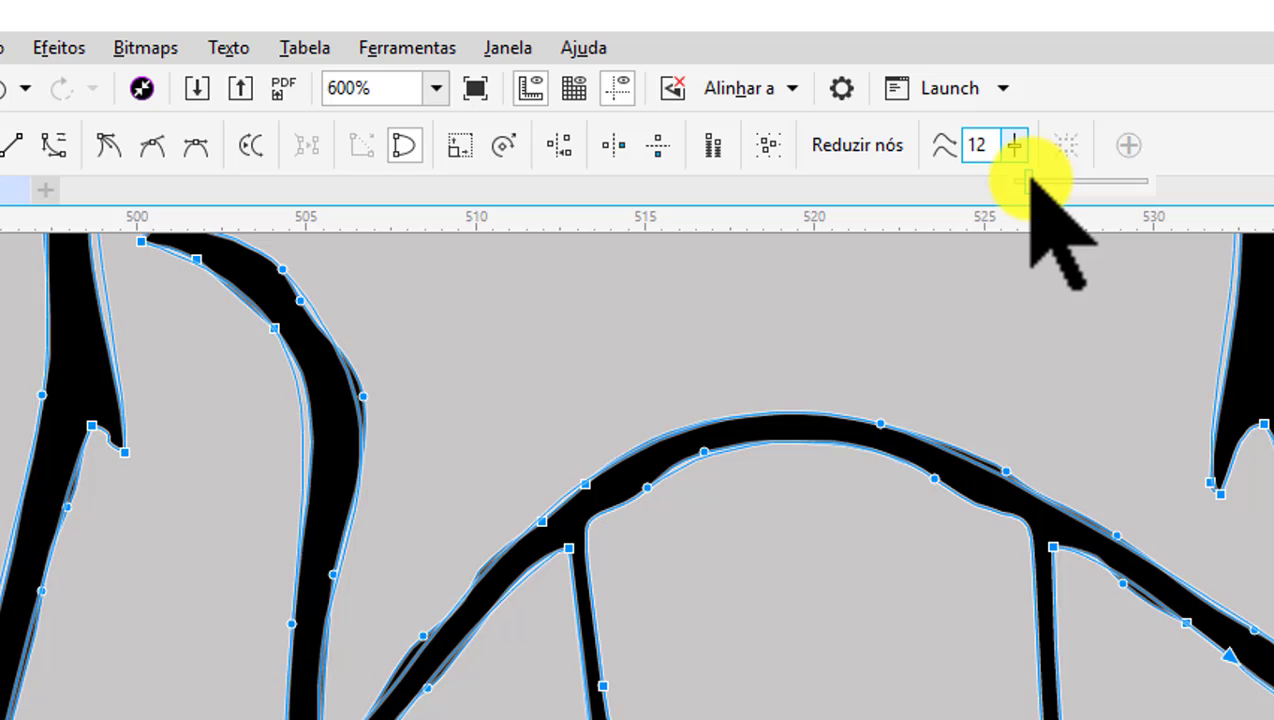
{"action": "left_click_drag", "start_coordinate": [1030, 178], "coordinate": [1030, 178]}
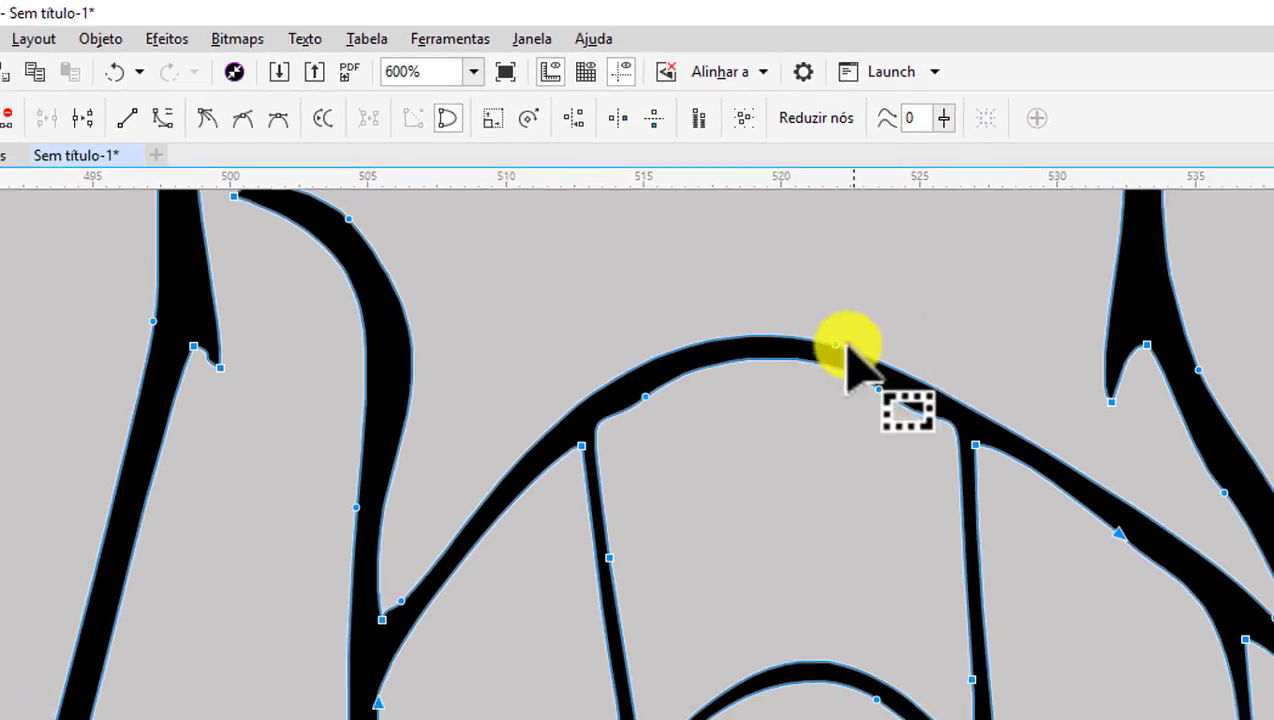
{"action": "scroll", "coordinate": [770, 280], "scroll_direction": "down", "scroll_amount": 2}
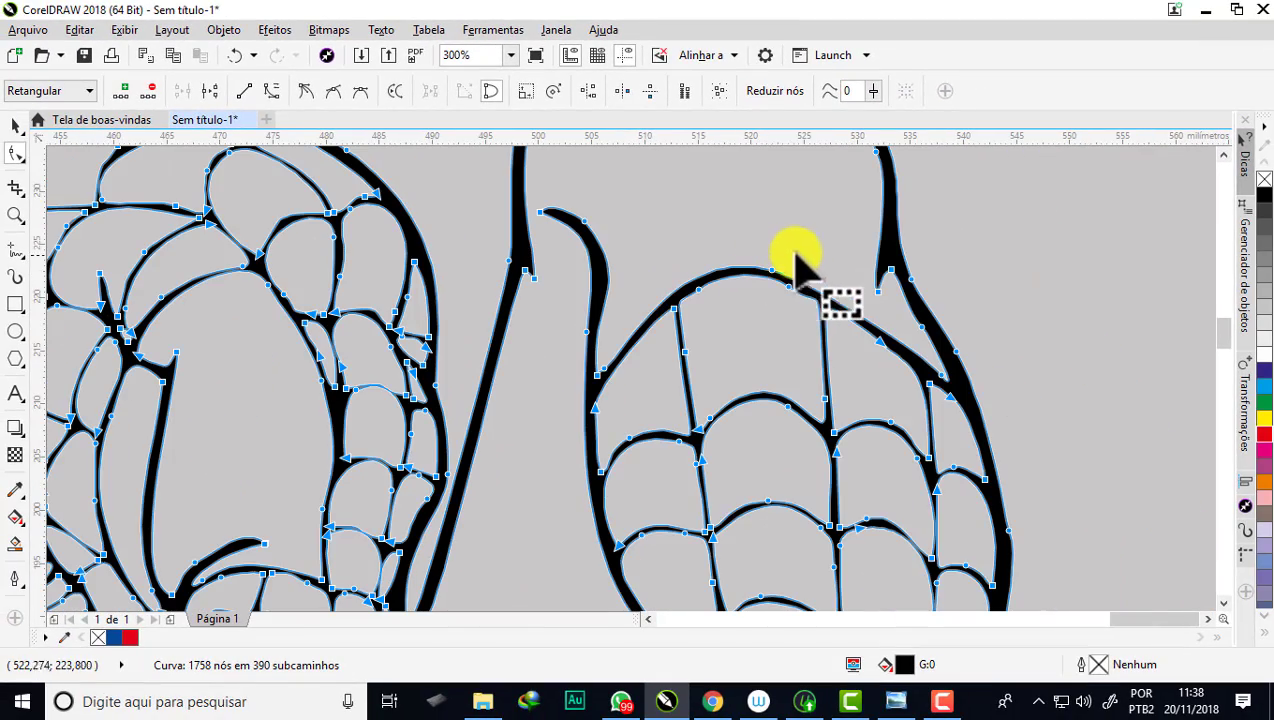
{"action": "scroll", "coordinate": [950, 555], "scroll_direction": "up", "scroll_amount": 2}
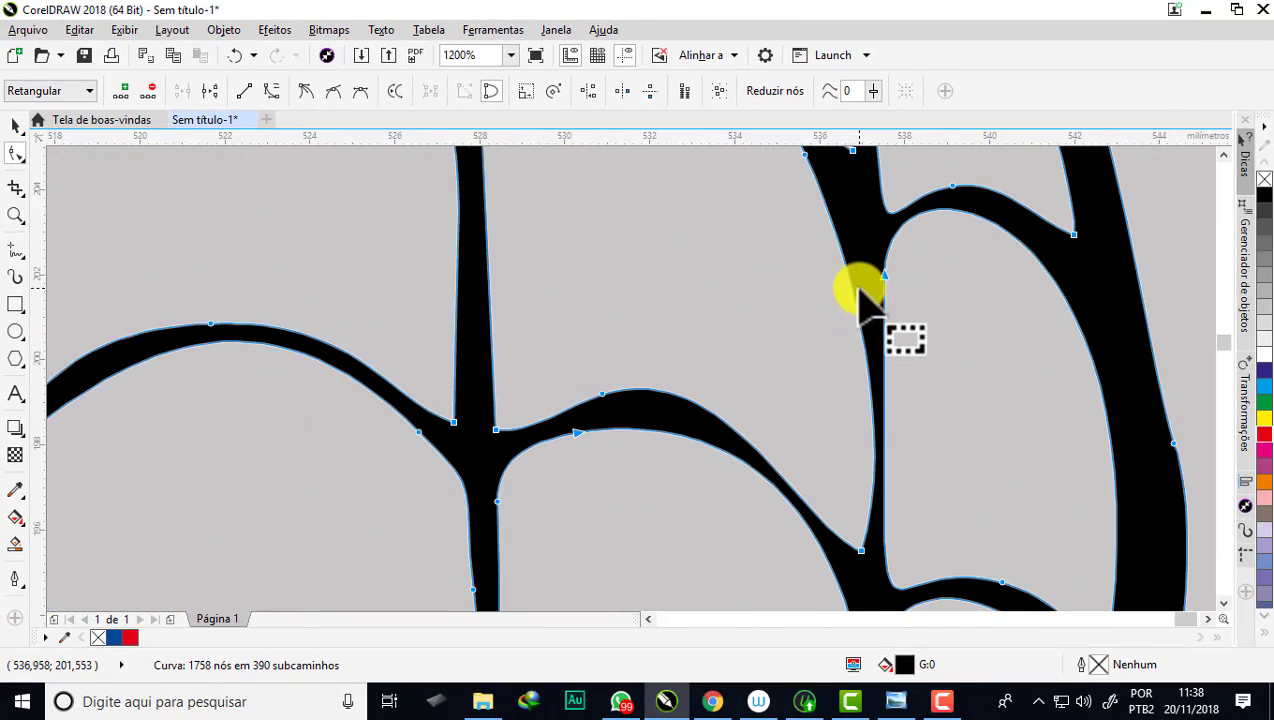
{"action": "scroll", "coordinate": [858, 295], "scroll_direction": "down", "scroll_amount": 2}
{"action": "scroll", "coordinate": [781, 347], "scroll_direction": "down", "scroll_amount": 1}
{"action": "scroll", "coordinate": [787, 347], "scroll_direction": "up", "scroll_amount": 2}
{"action": "scroll", "coordinate": [790, 345], "scroll_direction": "up", "scroll_amount": 1}
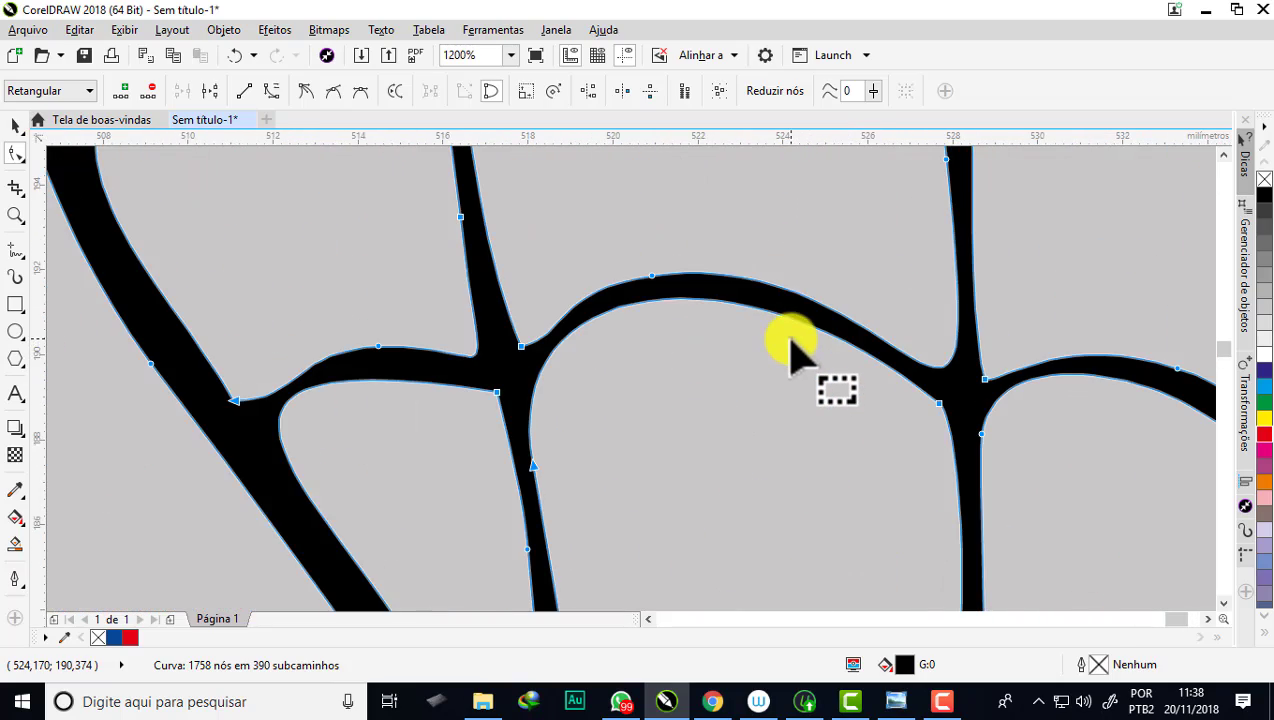
{"action": "scroll", "coordinate": [790, 345], "scroll_direction": "down", "scroll_amount": 1}
{"action": "scroll", "coordinate": [790, 345], "scroll_direction": "down", "scroll_amount": 1}
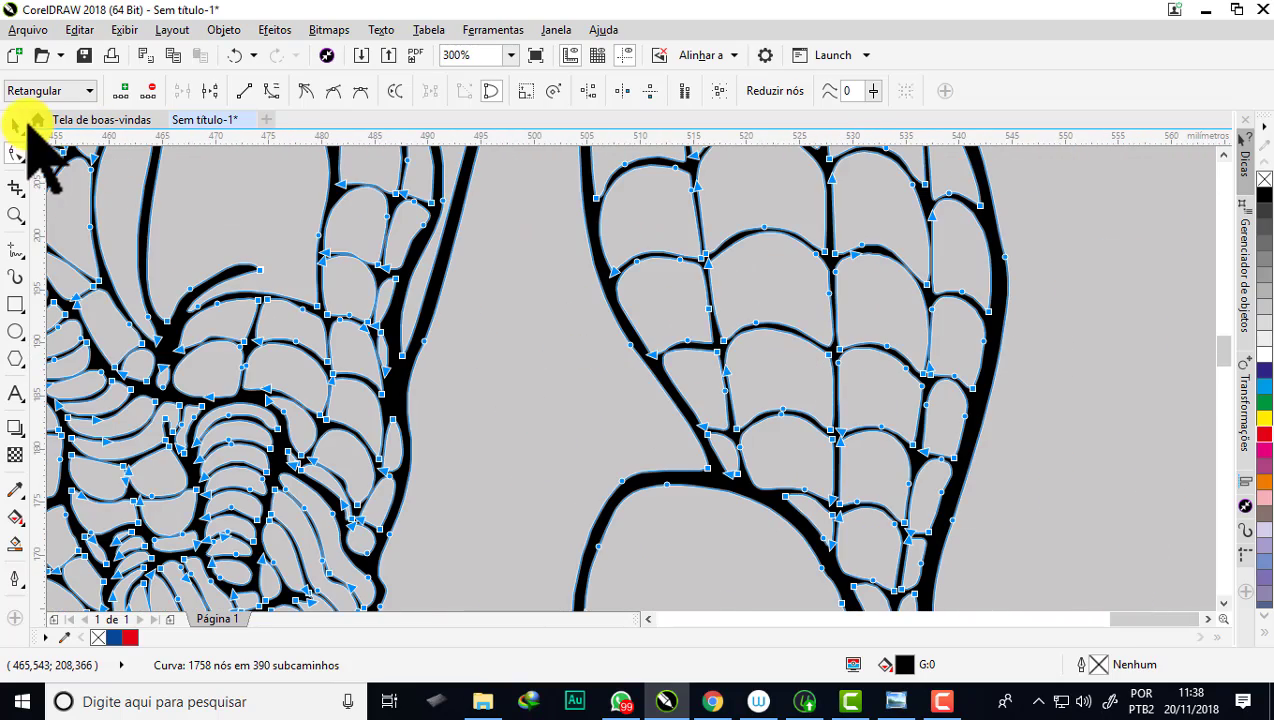
{"action": "left_click", "coordinate": [16, 126]}
{"action": "left_click", "coordinate": [762, 336]}
{"action": "scroll", "coordinate": [765, 335], "scroll_direction": "up", "scroll_amount": 1}
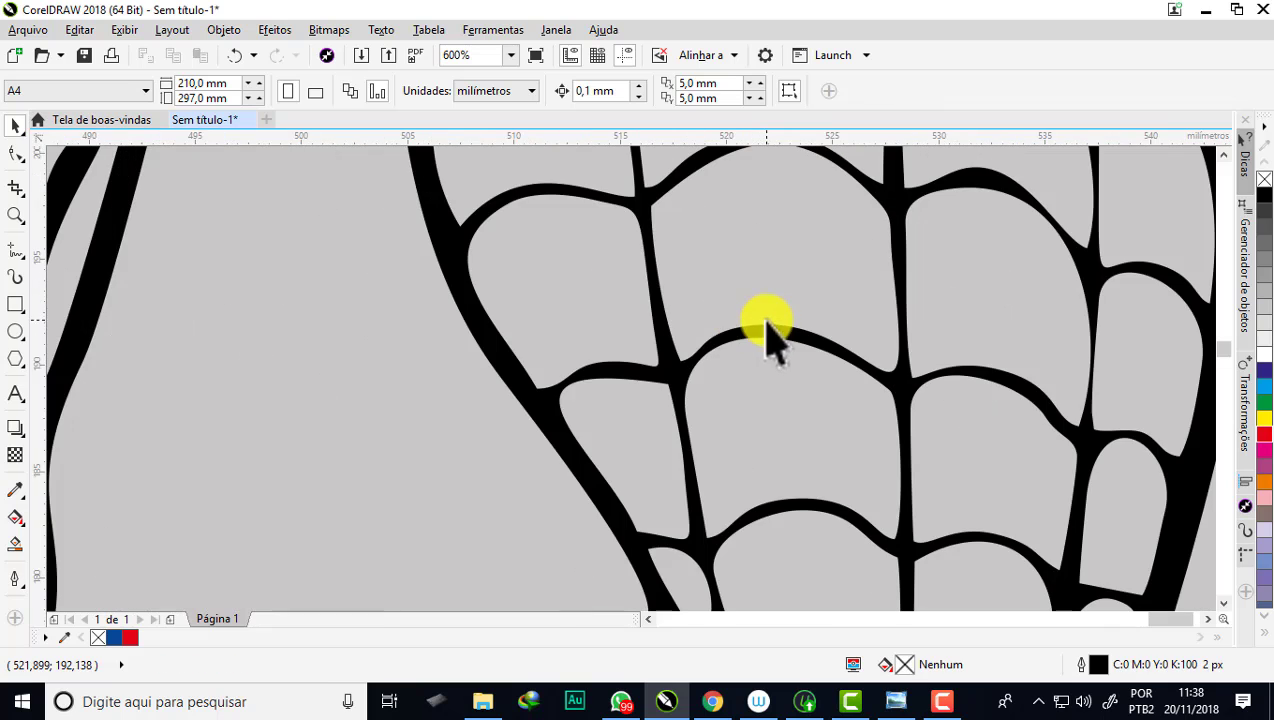
{"action": "scroll", "coordinate": [845, 380], "scroll_direction": "down", "scroll_amount": 2}
{"action": "scroll", "coordinate": [569, 327], "scroll_direction": "down", "scroll_amount": 1}
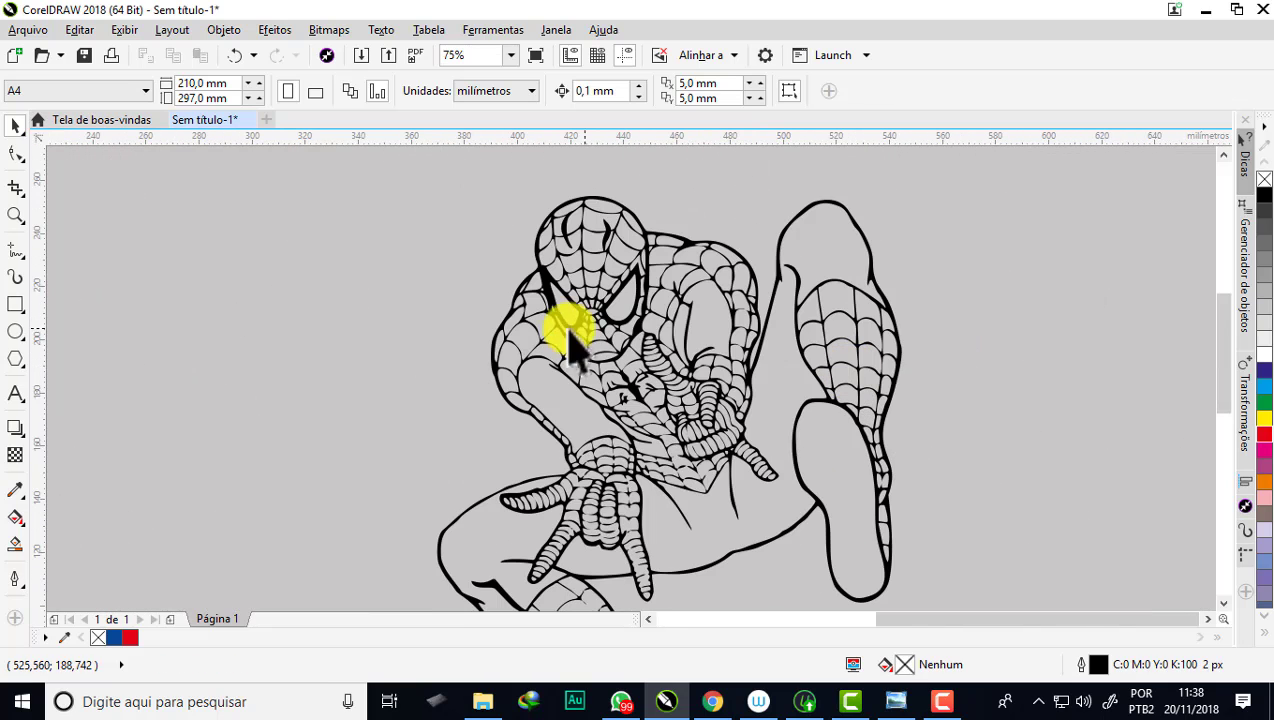
{"action": "scroll", "coordinate": [525, 338], "scroll_direction": "up", "scroll_amount": 2}
{"action": "scroll", "coordinate": [535, 335], "scroll_direction": "down", "scroll_amount": 1}
{"action": "scroll", "coordinate": [535, 325], "scroll_direction": "down", "scroll_amount": 1}
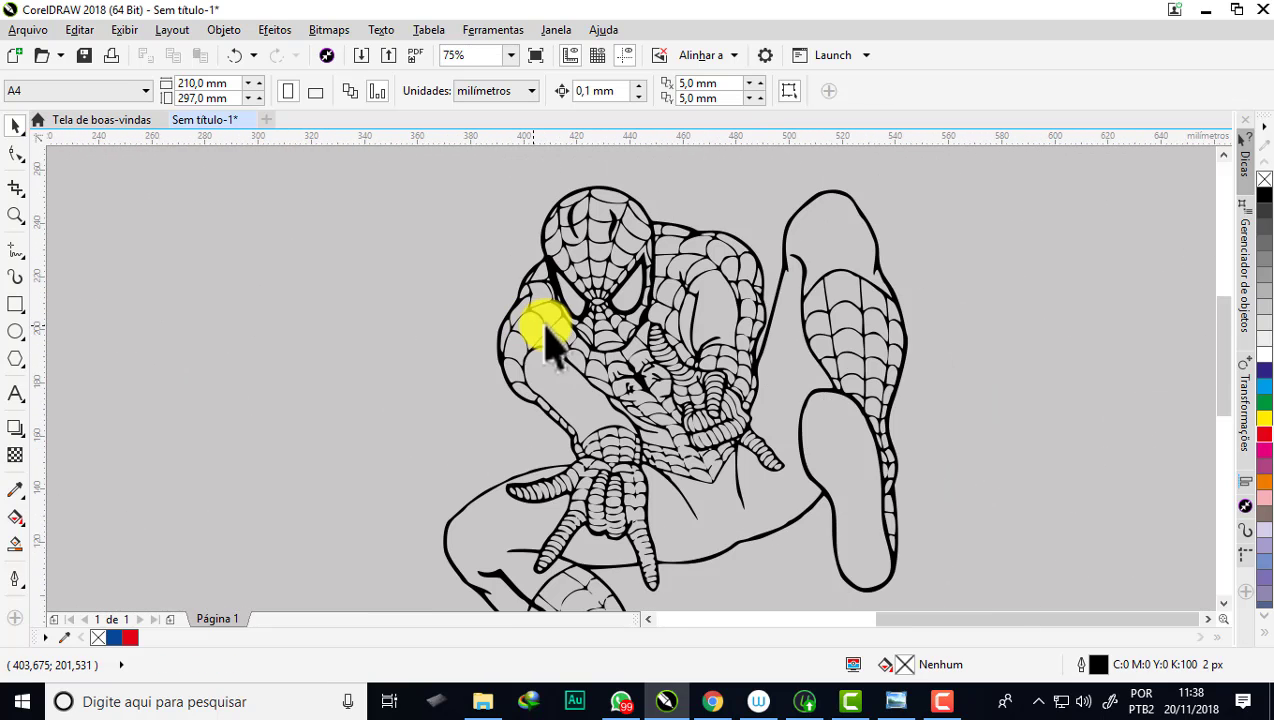
{"action": "scroll", "coordinate": [688, 225], "scroll_direction": "up", "scroll_amount": 2}
{"action": "scroll", "coordinate": [571, 272], "scroll_direction": "down", "scroll_amount": 1}
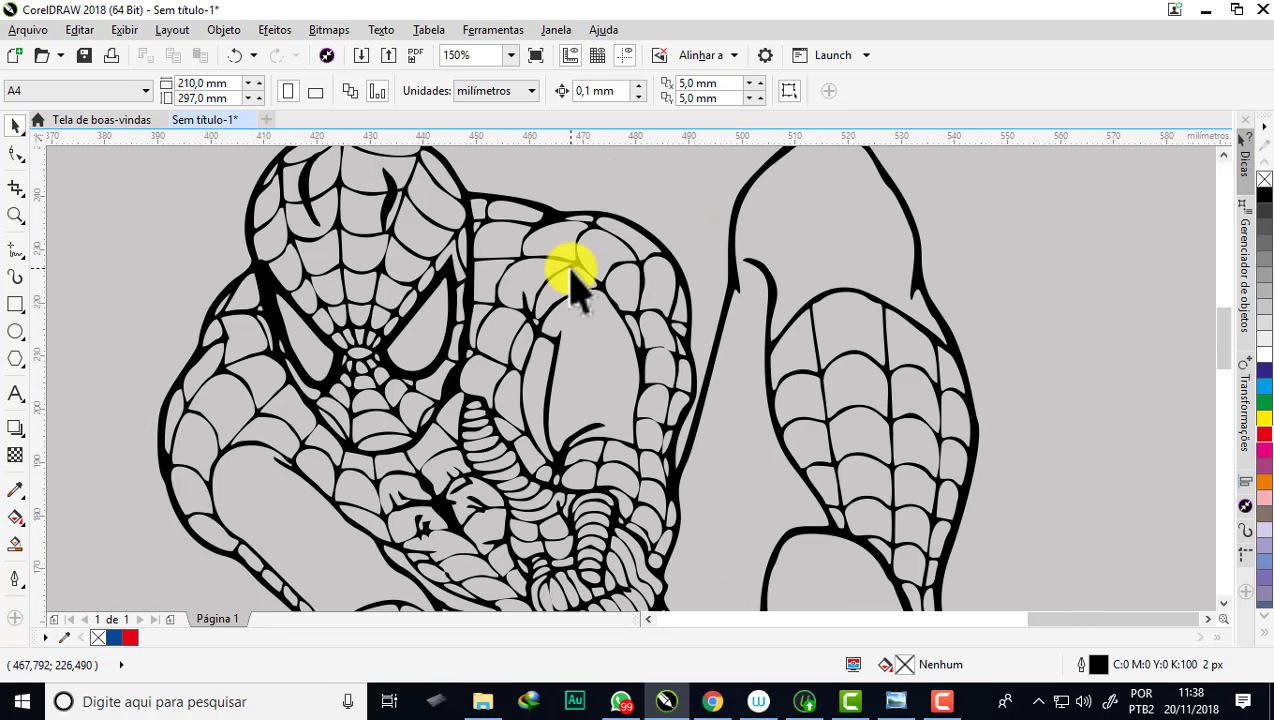
{"action": "scroll", "coordinate": [571, 272], "scroll_direction": "down", "scroll_amount": 1}
{"action": "scroll", "coordinate": [711, 242], "scroll_direction": "up", "scroll_amount": 2}
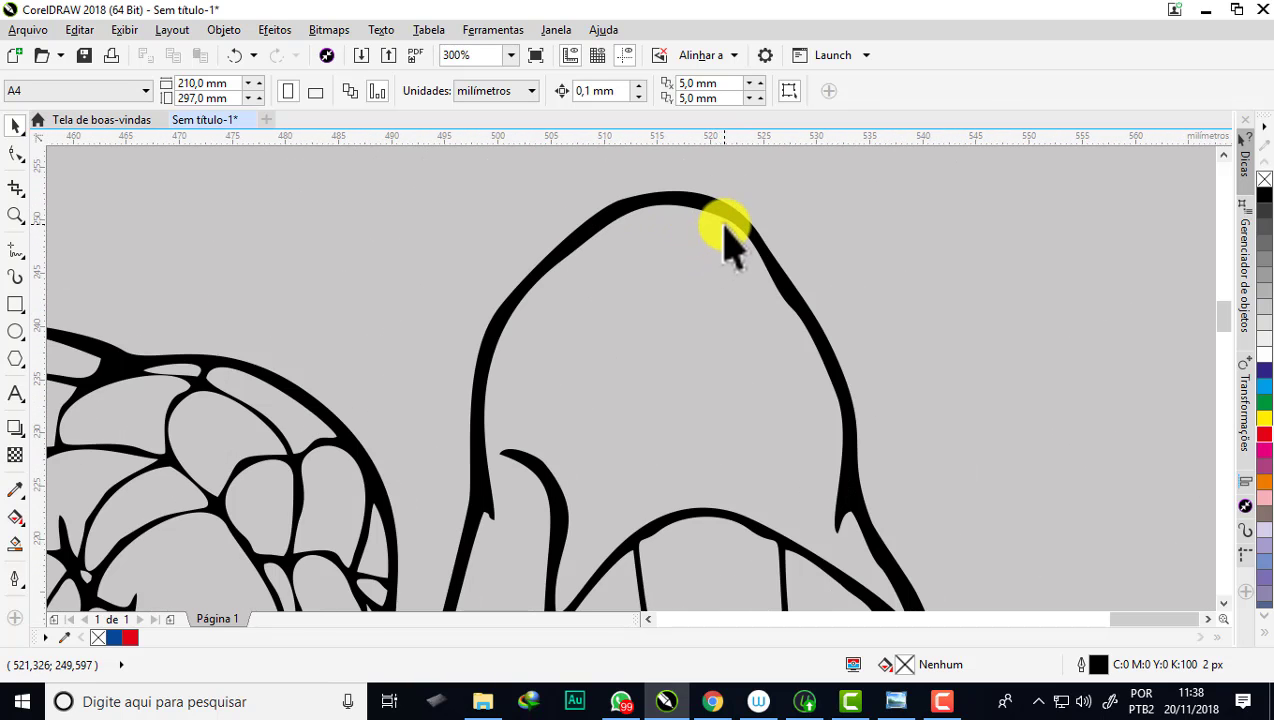
{"action": "scroll", "coordinate": [728, 234], "scroll_direction": "down", "scroll_amount": 1}
{"action": "scroll", "coordinate": [815, 420], "scroll_direction": "down", "scroll_amount": 1}
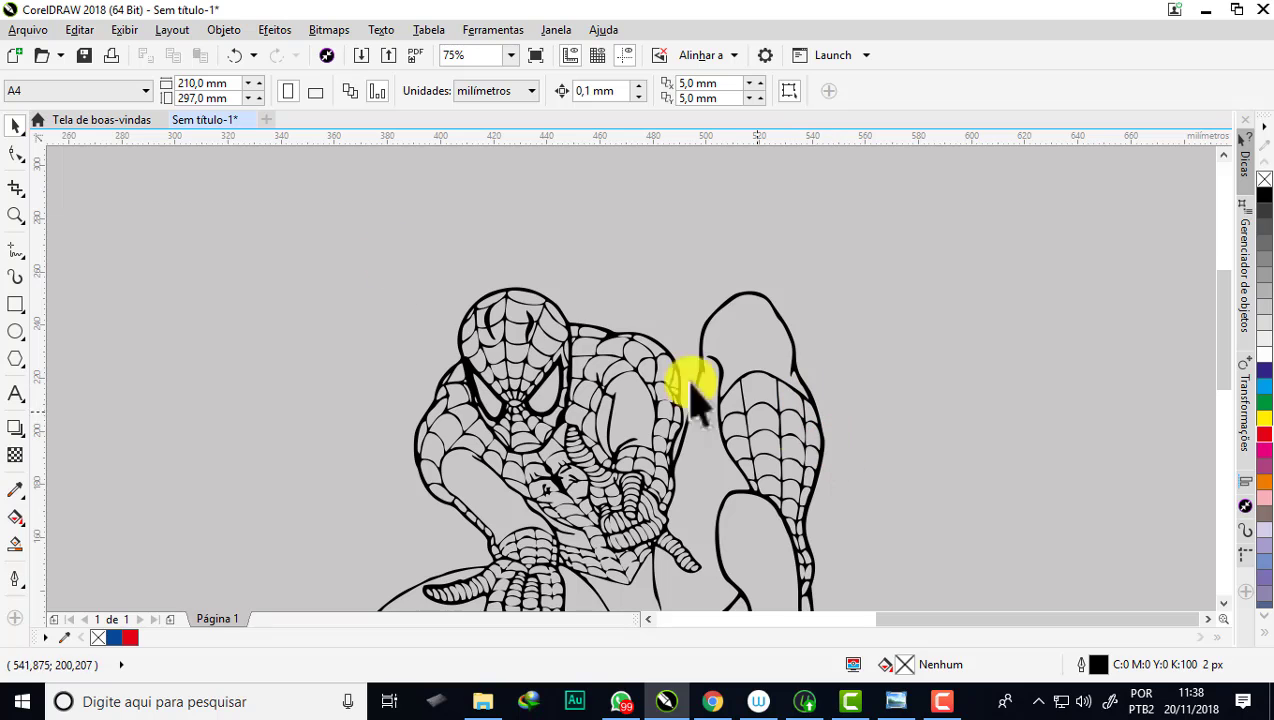
Step: Box-zoom into the webbed shape to the right of Spider-Man's head
{"action": "left_click", "coordinate": [15, 212]}
{"action": "left_click", "coordinate": [62, 216]}
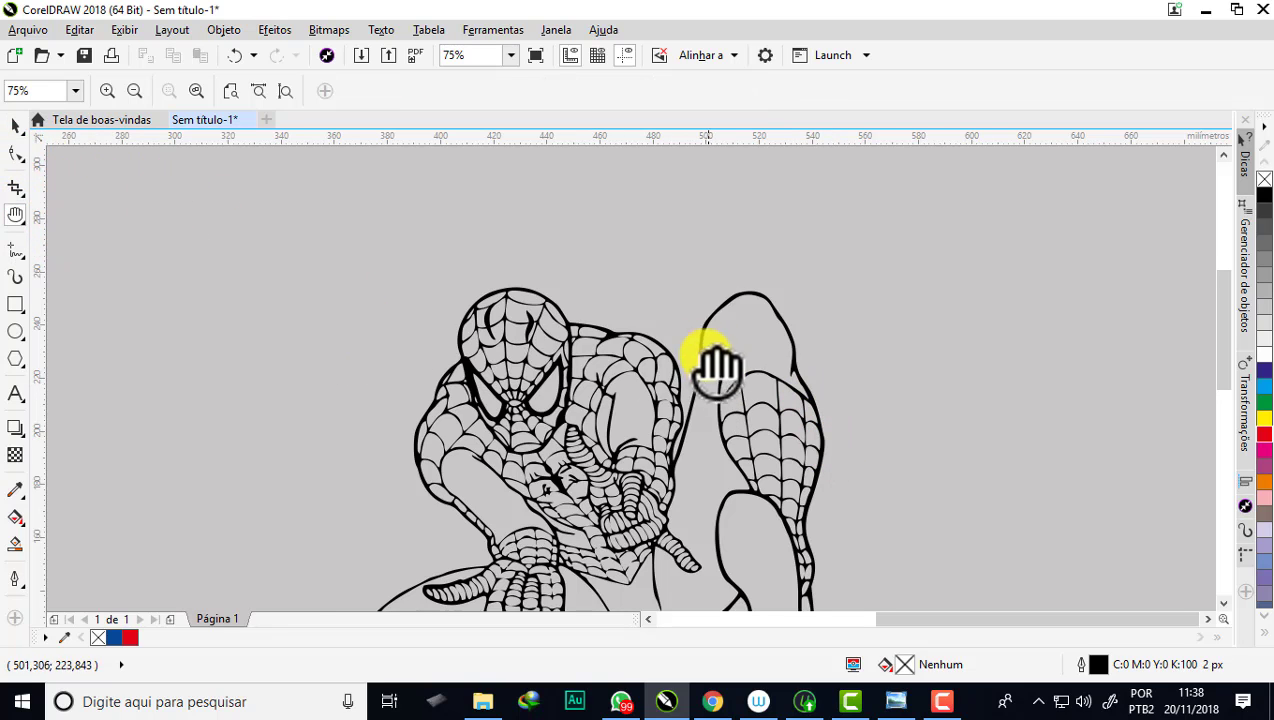
{"action": "scroll", "coordinate": [740, 340], "scroll_direction": "down", "scroll_amount": 1}
{"action": "left_click_drag", "start_coordinate": [826, 440], "coordinate": [768, 420]}
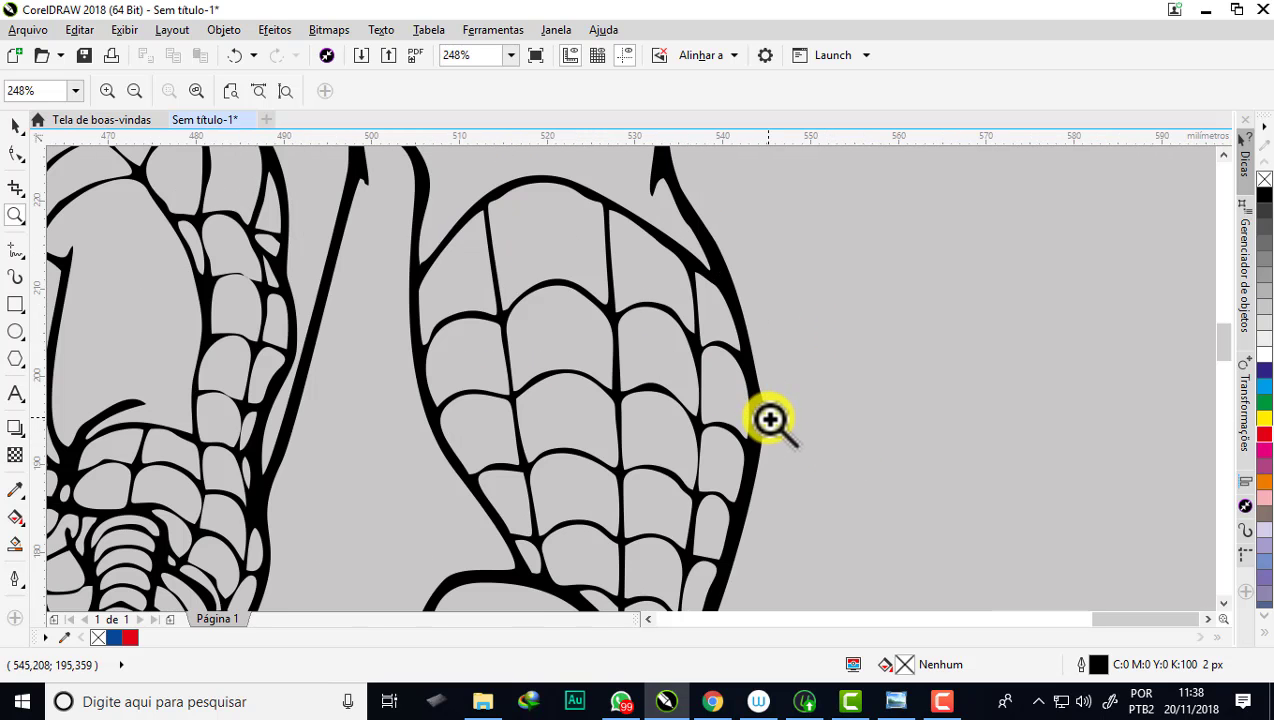
{"action": "left_click_drag", "start_coordinate": [820, 549], "coordinate": [820, 549]}
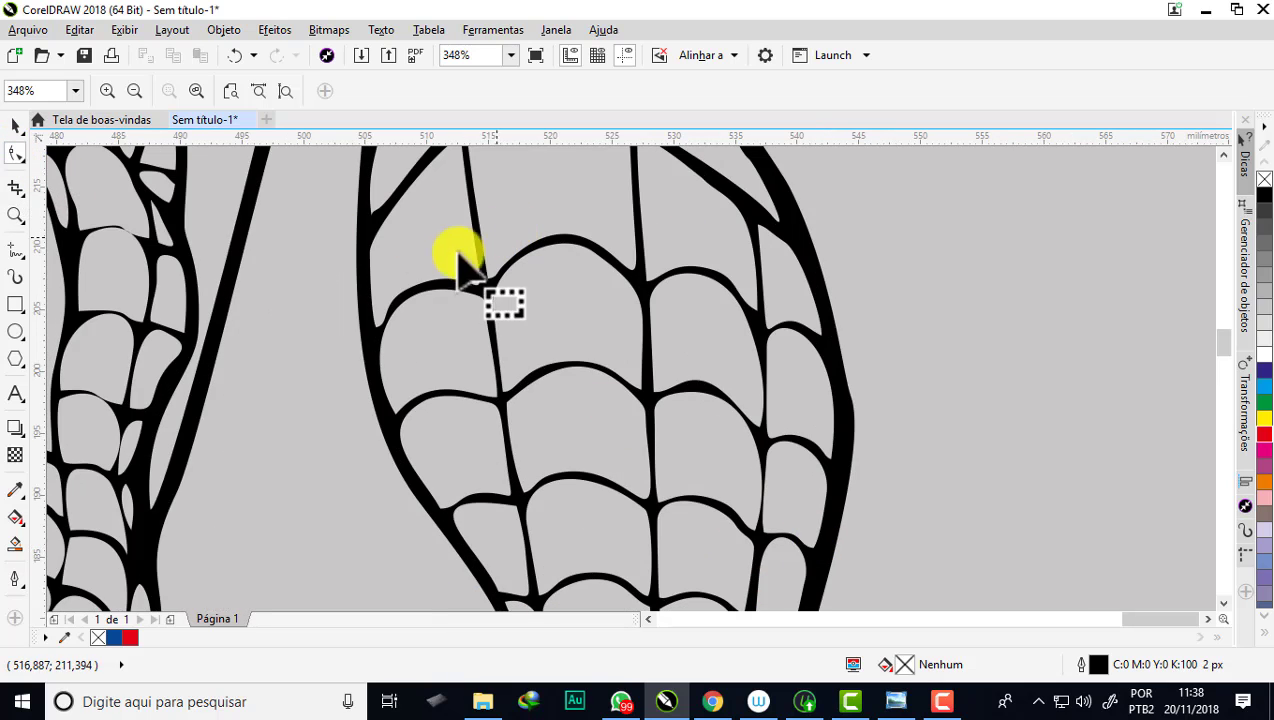
Step: With the Shape tool, drag nodes and segments to smooth the shape's right outer edge
{"action": "left_click", "coordinate": [15, 153]}
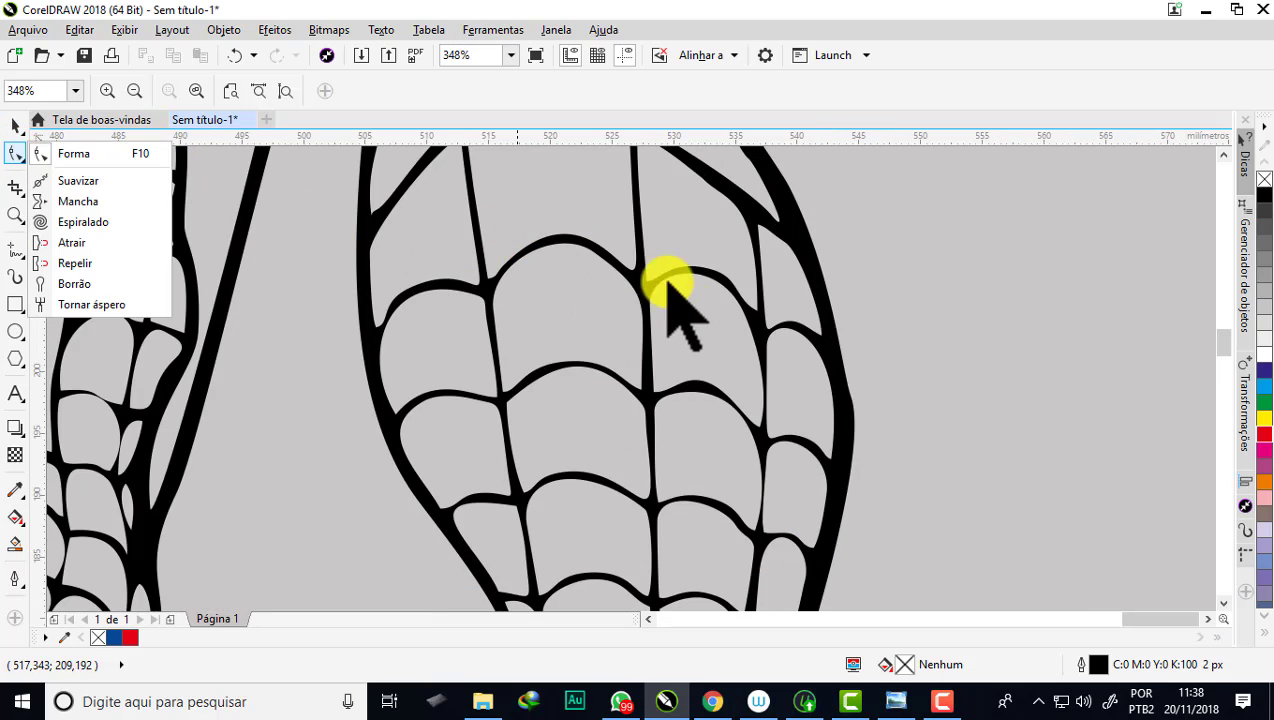
{"action": "scroll", "coordinate": [852, 361], "scroll_direction": "down", "scroll_amount": 3}
{"action": "scroll", "coordinate": [819, 360], "scroll_direction": "up", "scroll_amount": 1}
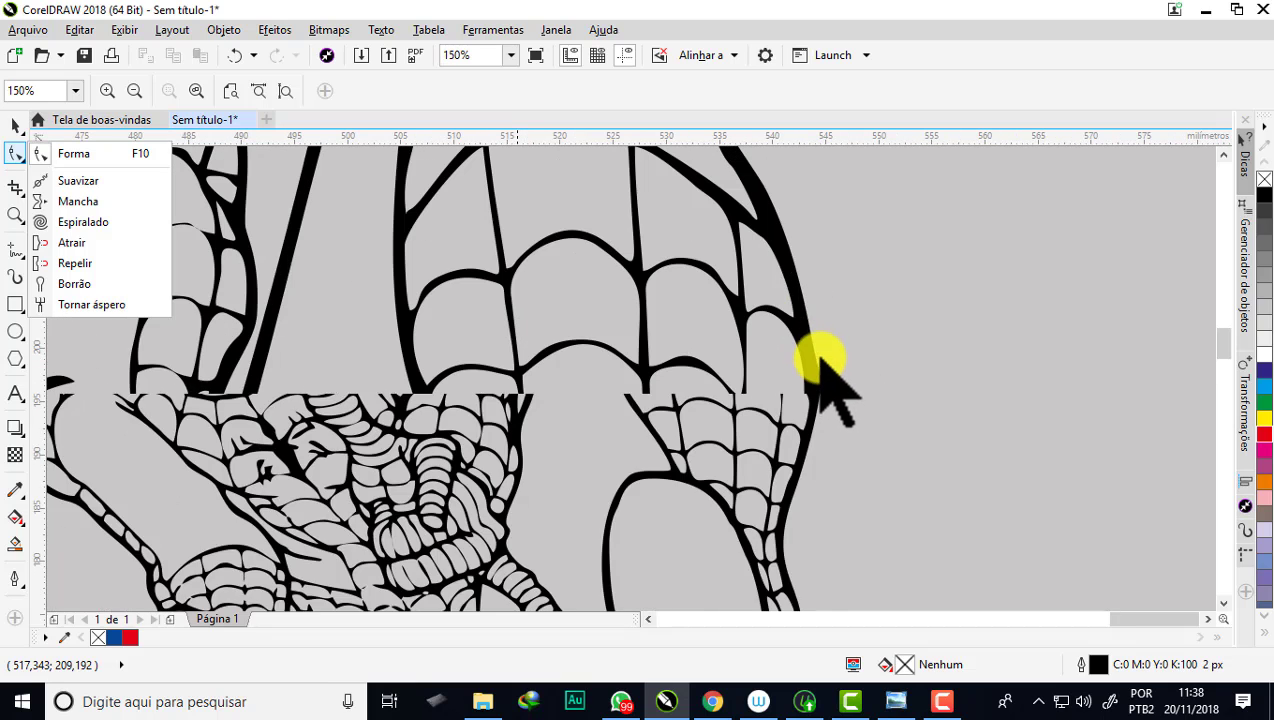
{"action": "scroll", "coordinate": [808, 320], "scroll_direction": "up", "scroll_amount": 1}
{"action": "left_click", "coordinate": [800, 300]}
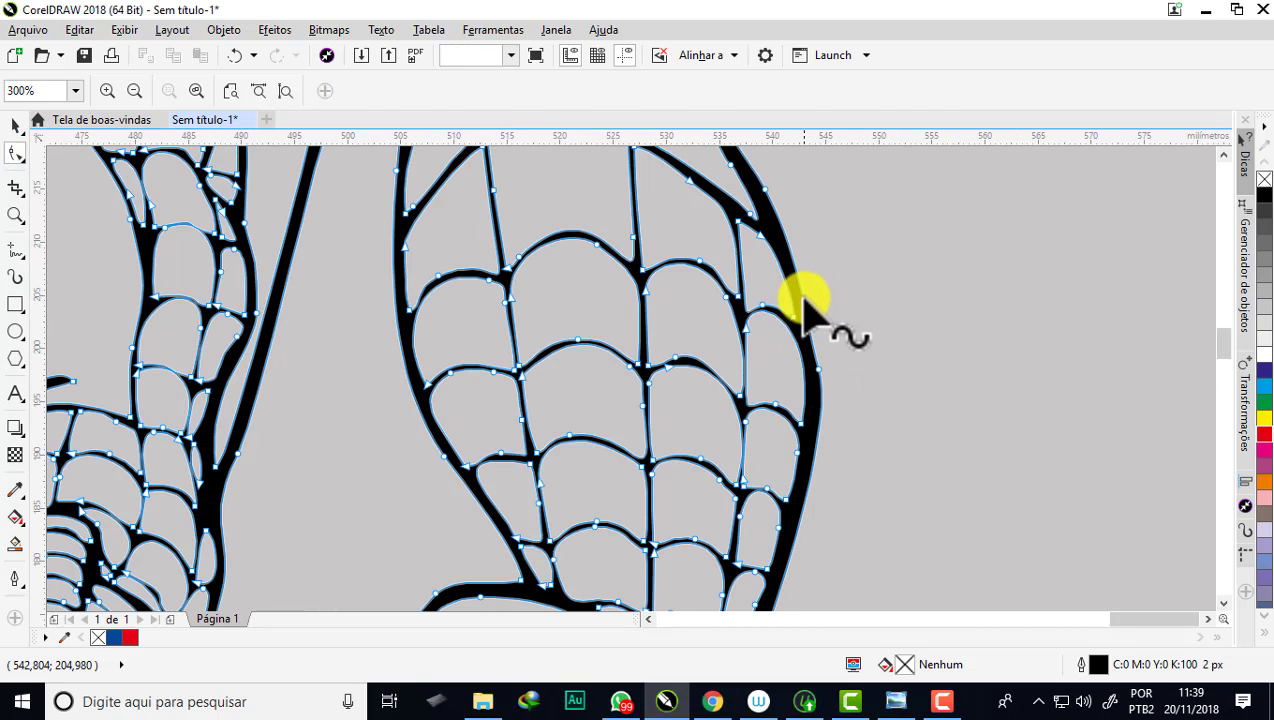
{"action": "scroll", "coordinate": [830, 410], "scroll_direction": "up", "scroll_amount": 1}
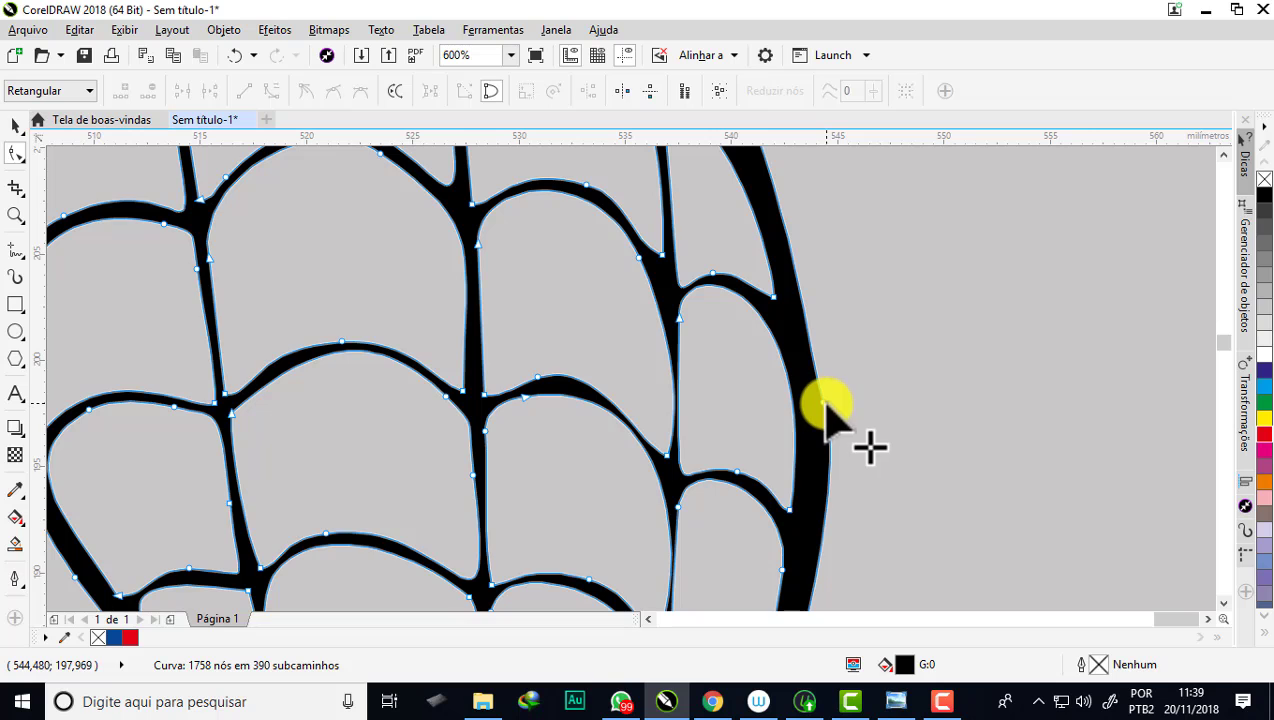
{"action": "left_click_drag", "start_coordinate": [826, 410], "coordinate": [808, 312]}
{"action": "scroll", "coordinate": [816, 310], "scroll_direction": "down", "scroll_amount": 1}
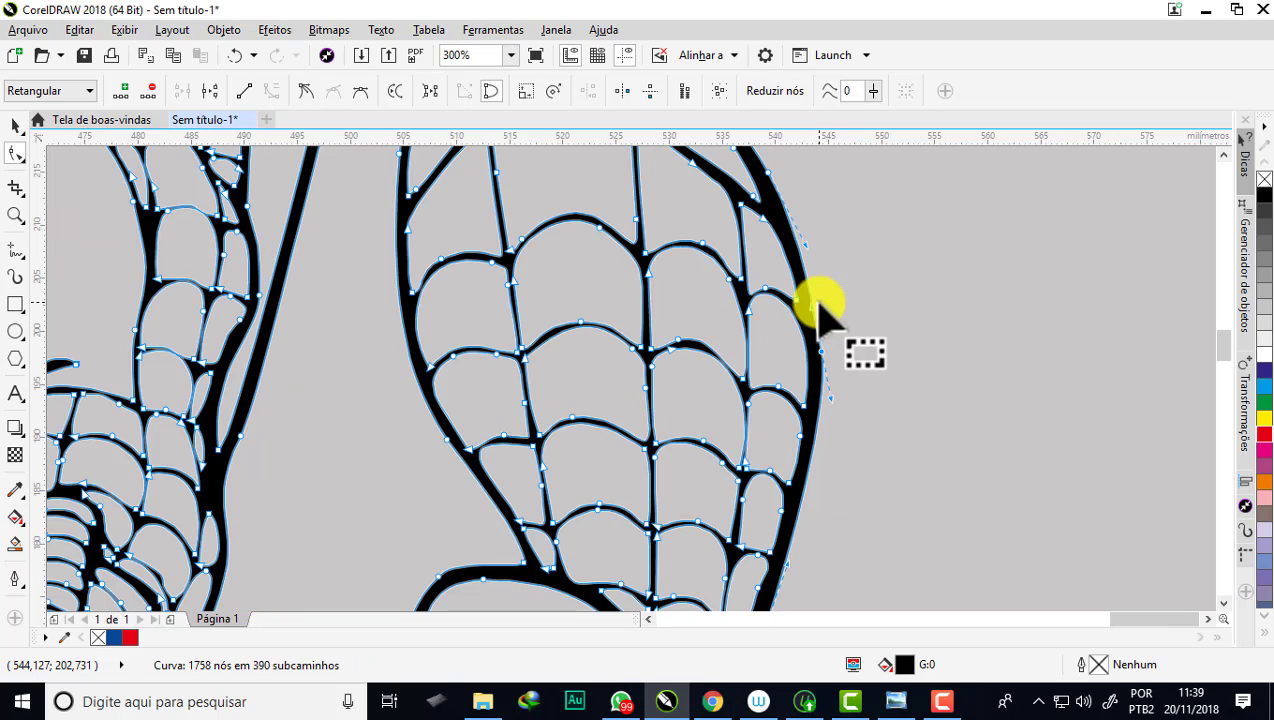
{"action": "scroll", "coordinate": [815, 335], "scroll_direction": "up", "scroll_amount": 1}
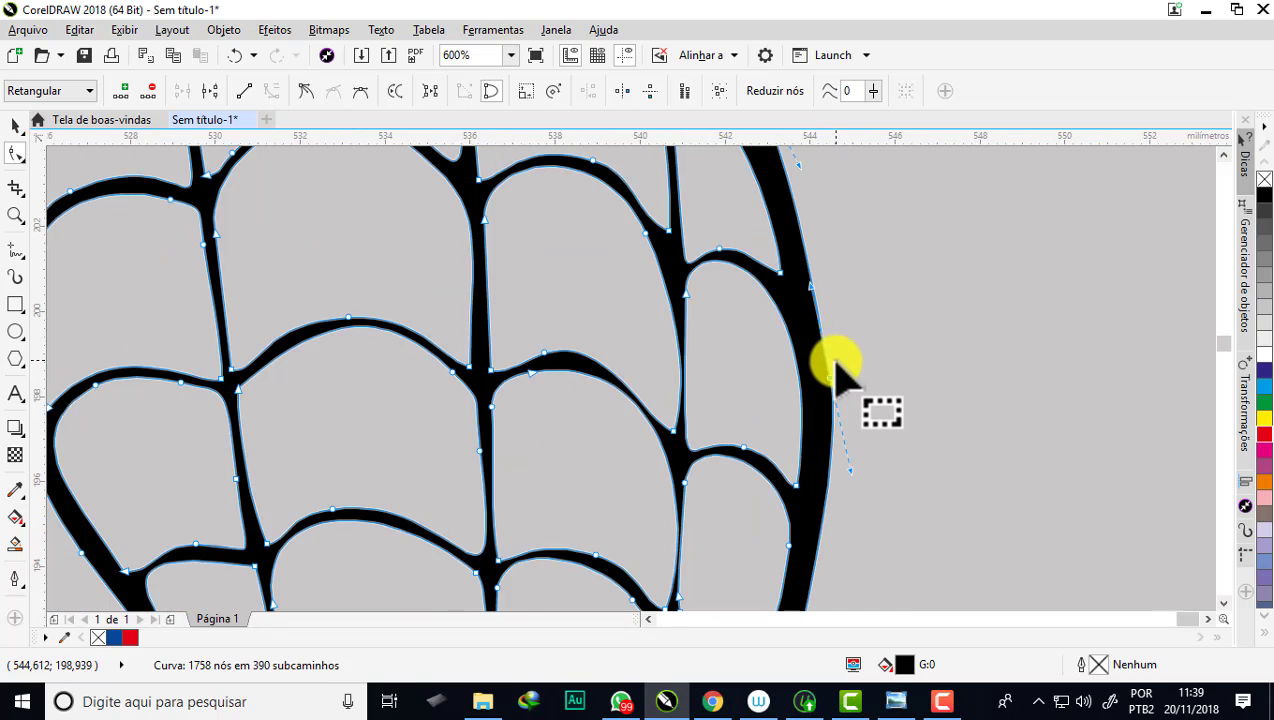
{"action": "scroll", "coordinate": [810, 325], "scroll_direction": "up", "scroll_amount": 1}
{"action": "mouse_move", "coordinate": [786, 211]}
{"action": "left_mouse_down"}
{"action": "mouse_move", "coordinate": [801, 218]}
{"action": "mouse_move", "coordinate": [803, 252]}
{"action": "left_mouse_up"}
{"action": "scroll", "coordinate": [815, 270], "scroll_direction": "down", "scroll_amount": 1}
{"action": "scroll", "coordinate": [840, 330], "scroll_direction": "down", "scroll_amount": 1}
{"action": "scroll", "coordinate": [853, 370], "scroll_direction": "down", "scroll_amount": 1}
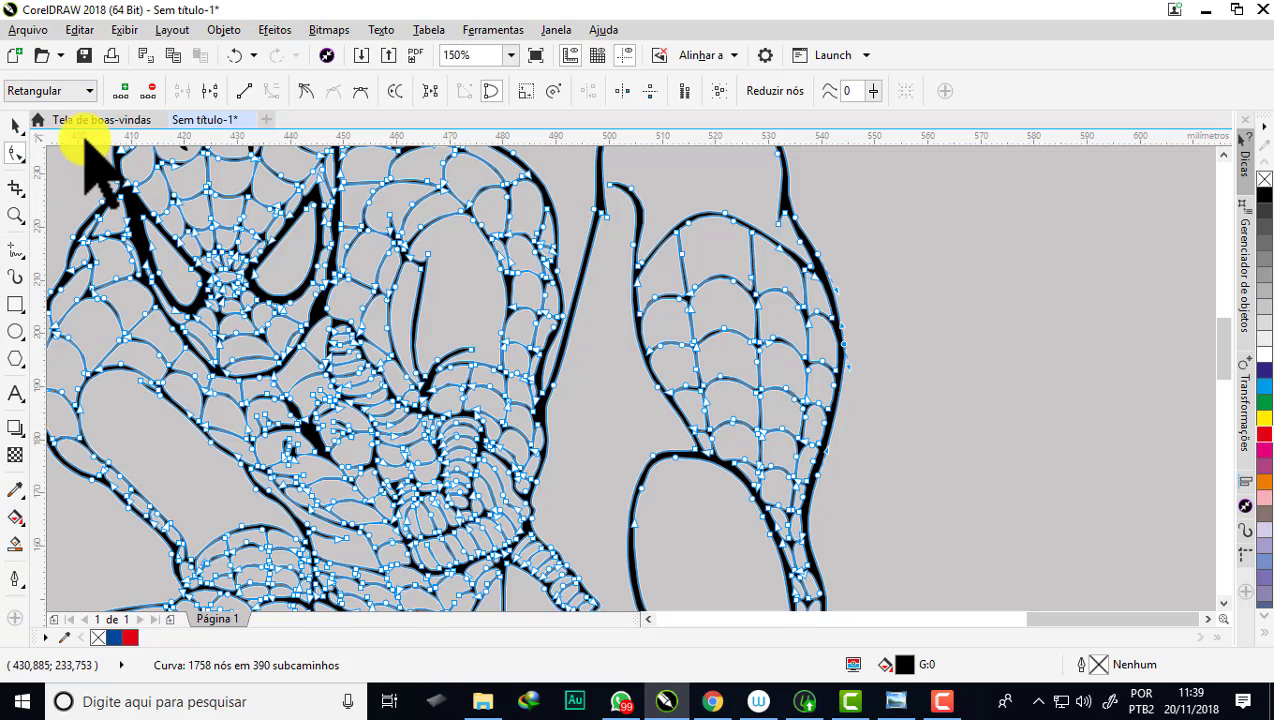
{"action": "left_click", "coordinate": [15, 125]}
{"action": "left_click", "coordinate": [848, 307]}
{"action": "scroll", "coordinate": [818, 295], "scroll_direction": "up", "scroll_amount": 1}
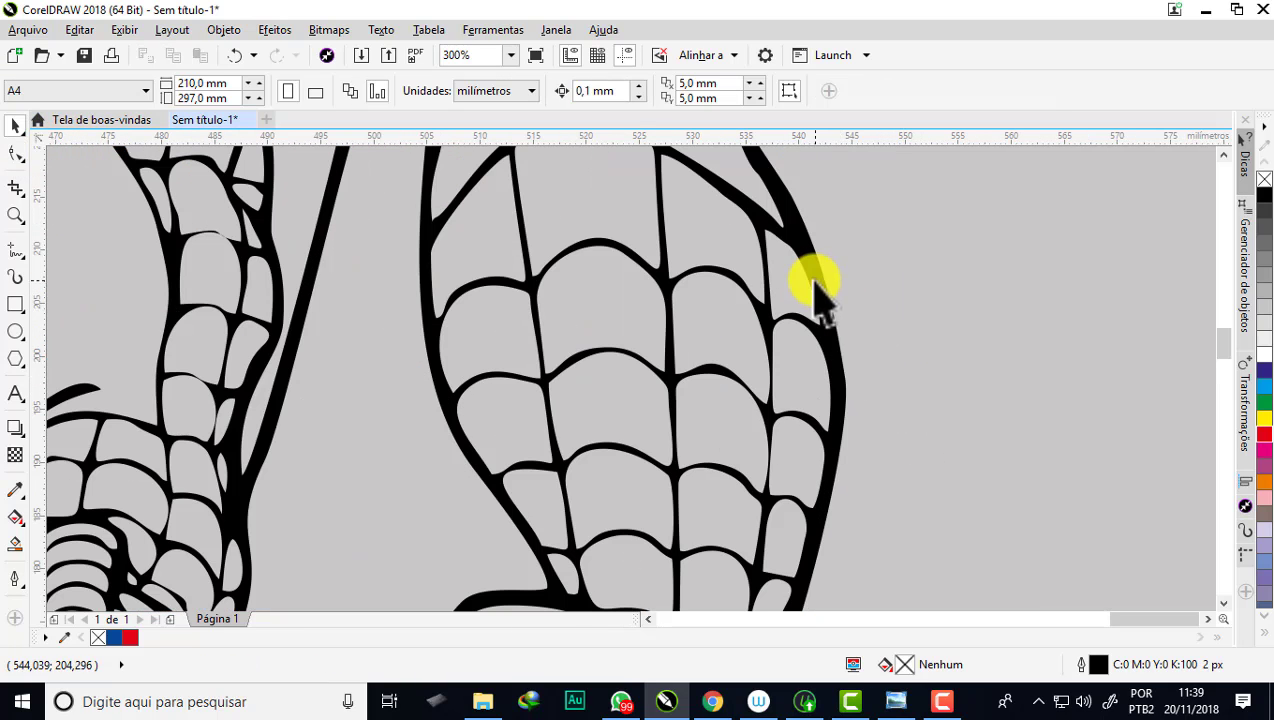
{"action": "left_click", "coordinate": [834, 316]}
{"action": "scroll", "coordinate": [850, 345], "scroll_direction": "down", "scroll_amount": 2}
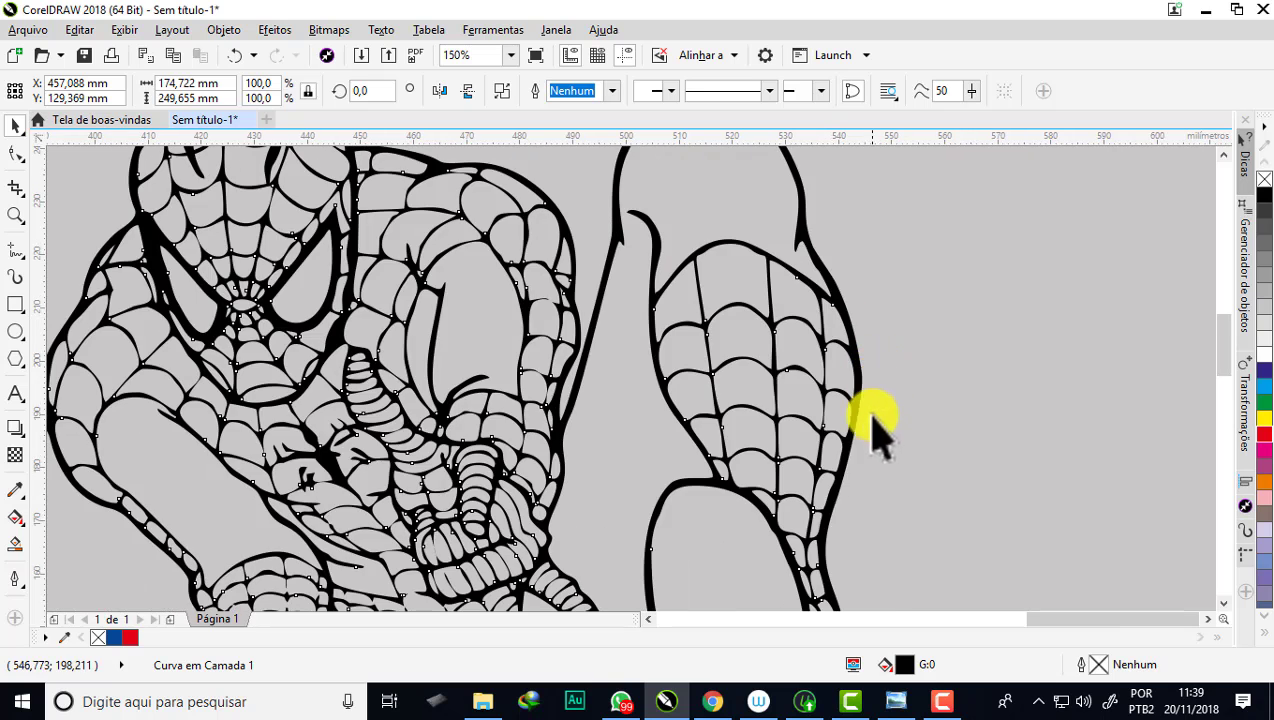
{"action": "scroll", "coordinate": [818, 320], "scroll_direction": "down", "scroll_amount": 3}
{"action": "scroll", "coordinate": [825, 347], "scroll_direction": "up", "scroll_amount": 3}
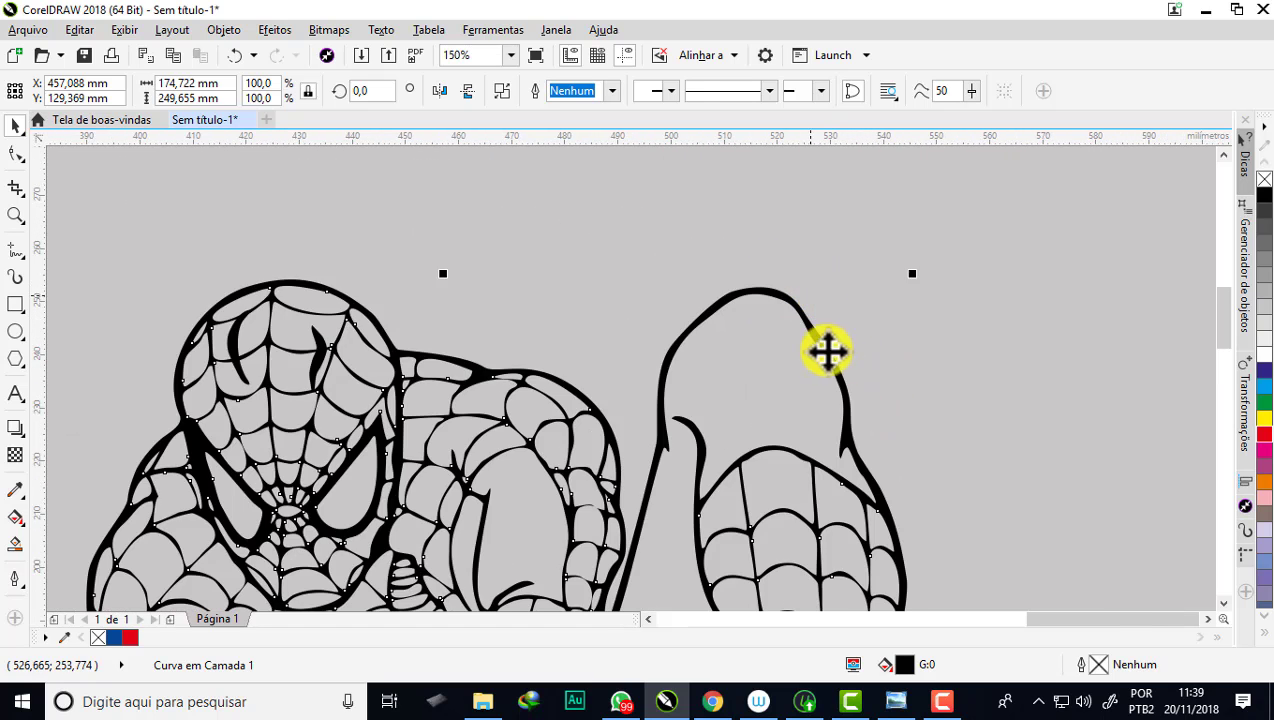
{"action": "scroll", "coordinate": [862, 412], "scroll_direction": "up", "scroll_amount": 2}
{"action": "scroll", "coordinate": [862, 412], "scroll_direction": "down", "scroll_amount": 1}
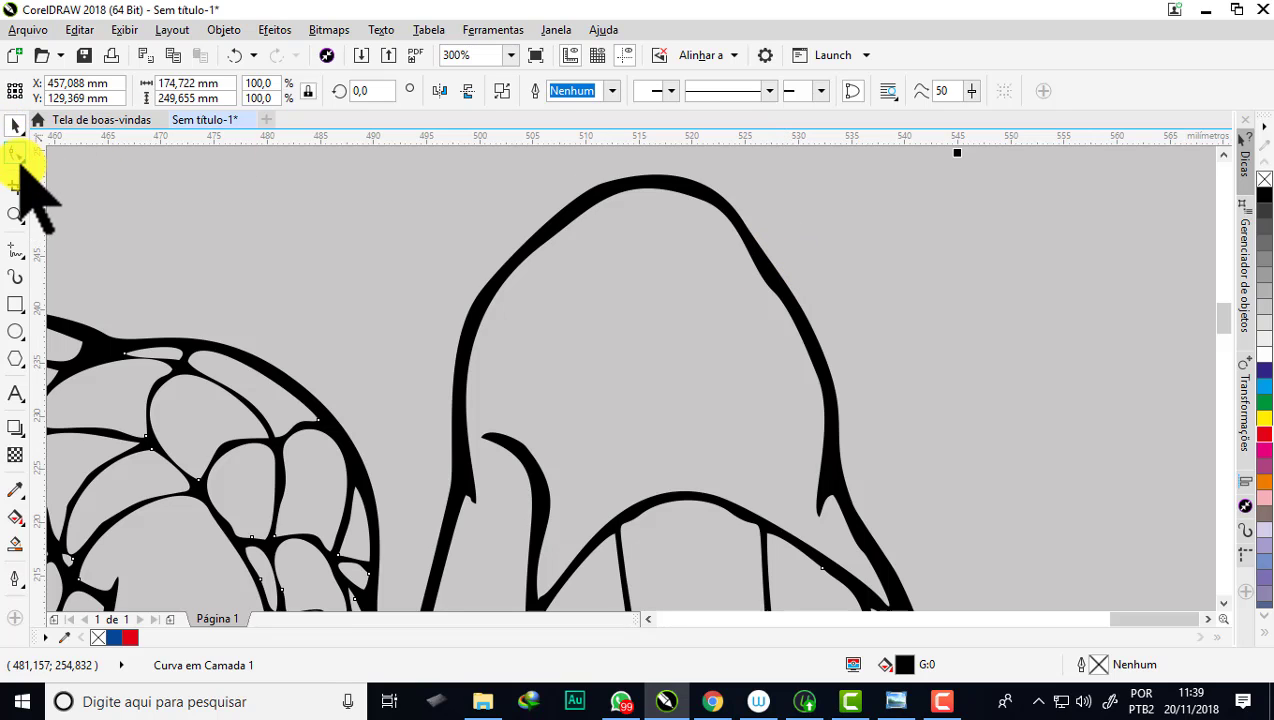
Step: With the Shape tool, adjust a node on the top outline's right slope
{"action": "left_click", "coordinate": [16, 152]}
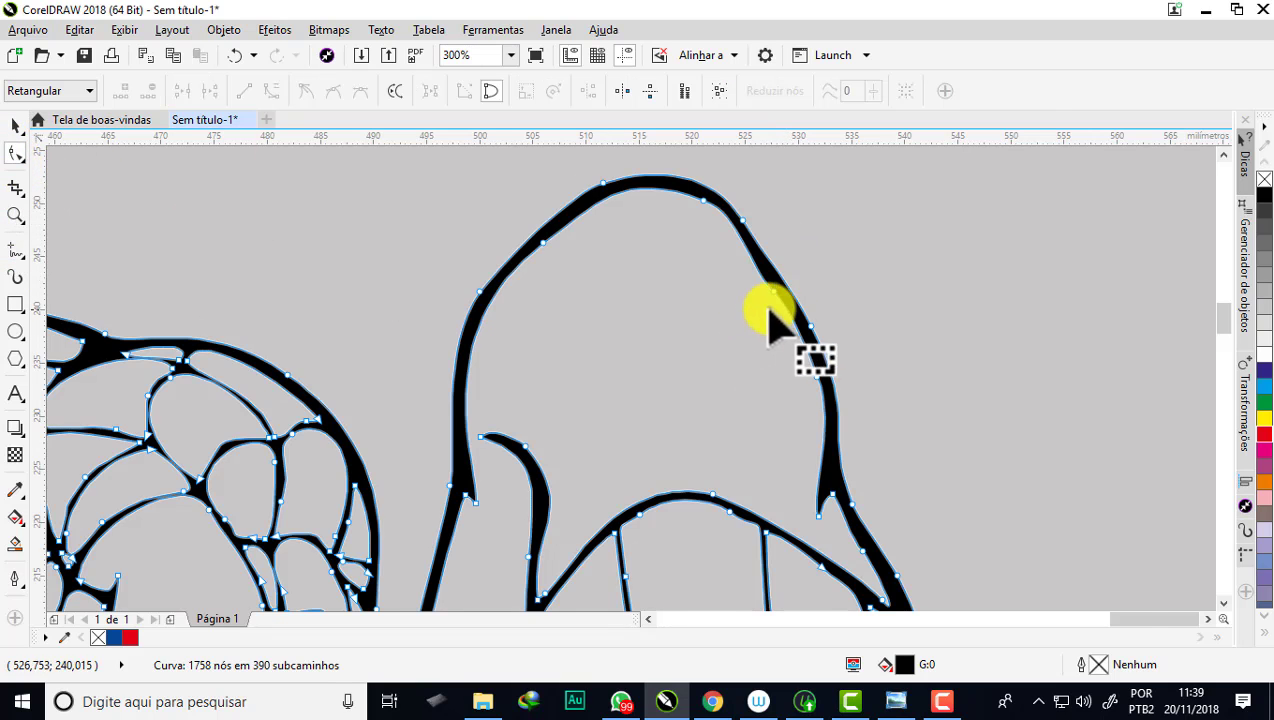
{"action": "scroll", "coordinate": [770, 305], "scroll_direction": "up", "scroll_amount": 1}
{"action": "mouse_move", "coordinate": [748, 284]}
{"action": "left_mouse_down"}
{"action": "mouse_move", "coordinate": [808, 330]}
{"action": "mouse_move", "coordinate": [782, 313]}
{"action": "left_mouse_up"}
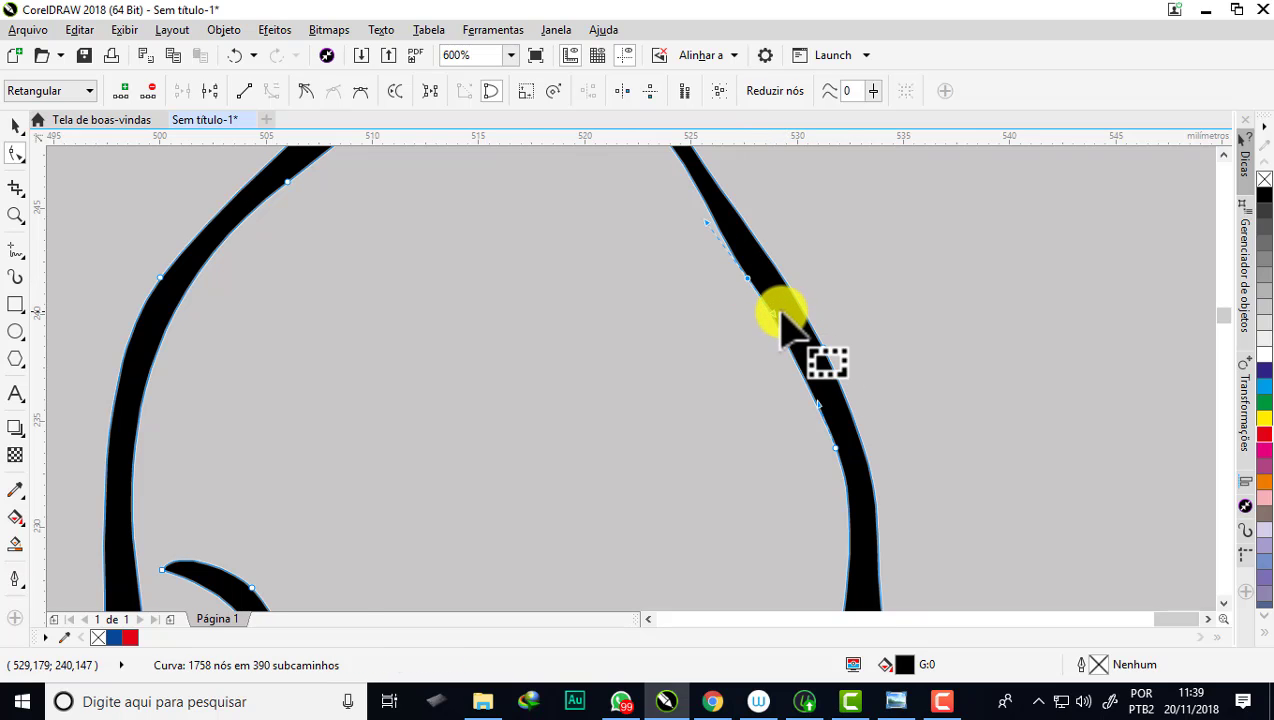
{"action": "scroll", "coordinate": [782, 313], "scroll_direction": "down", "scroll_amount": 1}
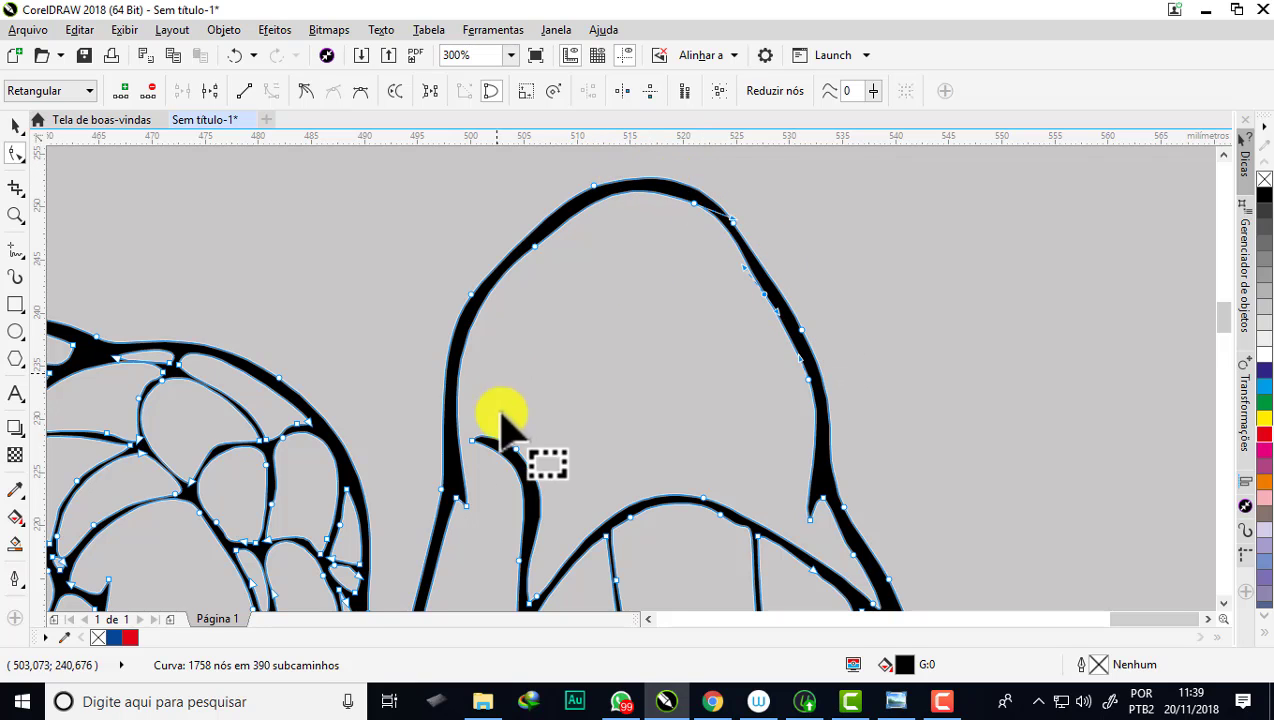
{"action": "scroll", "coordinate": [635, 188], "scroll_direction": "down", "scroll_amount": 1}
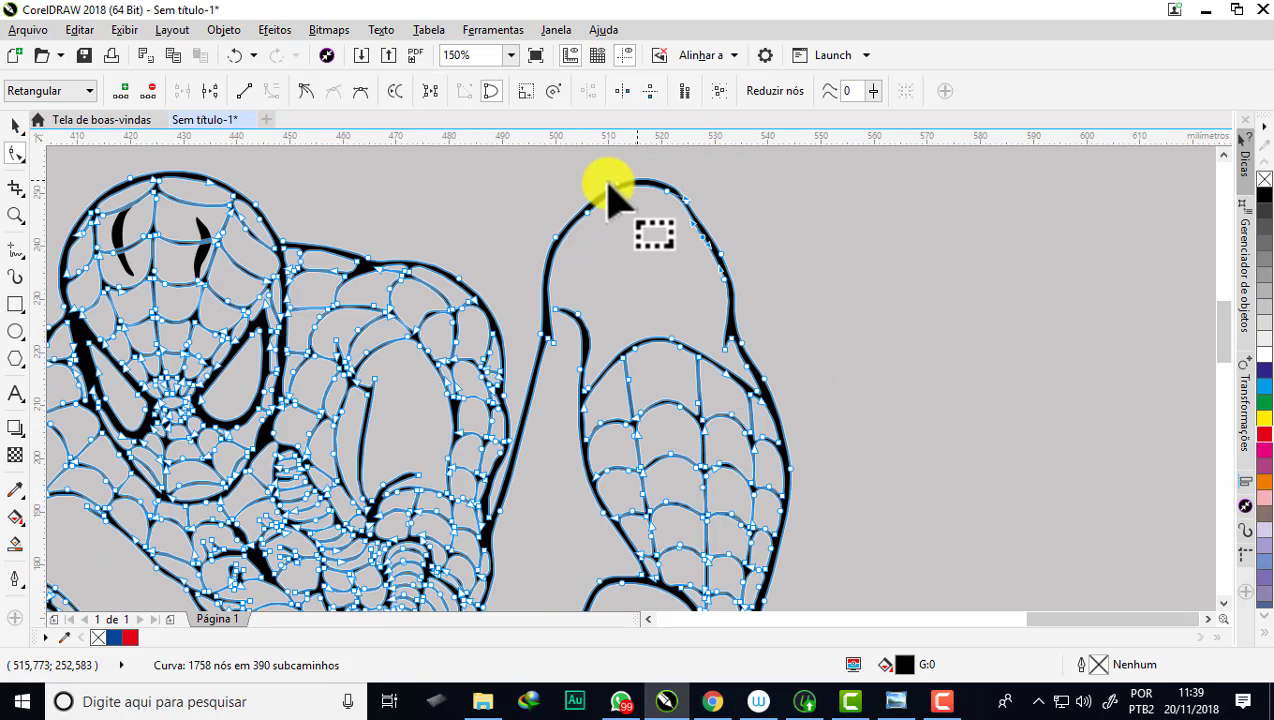
{"action": "scroll", "coordinate": [690, 295], "scroll_direction": "up", "scroll_amount": 1}
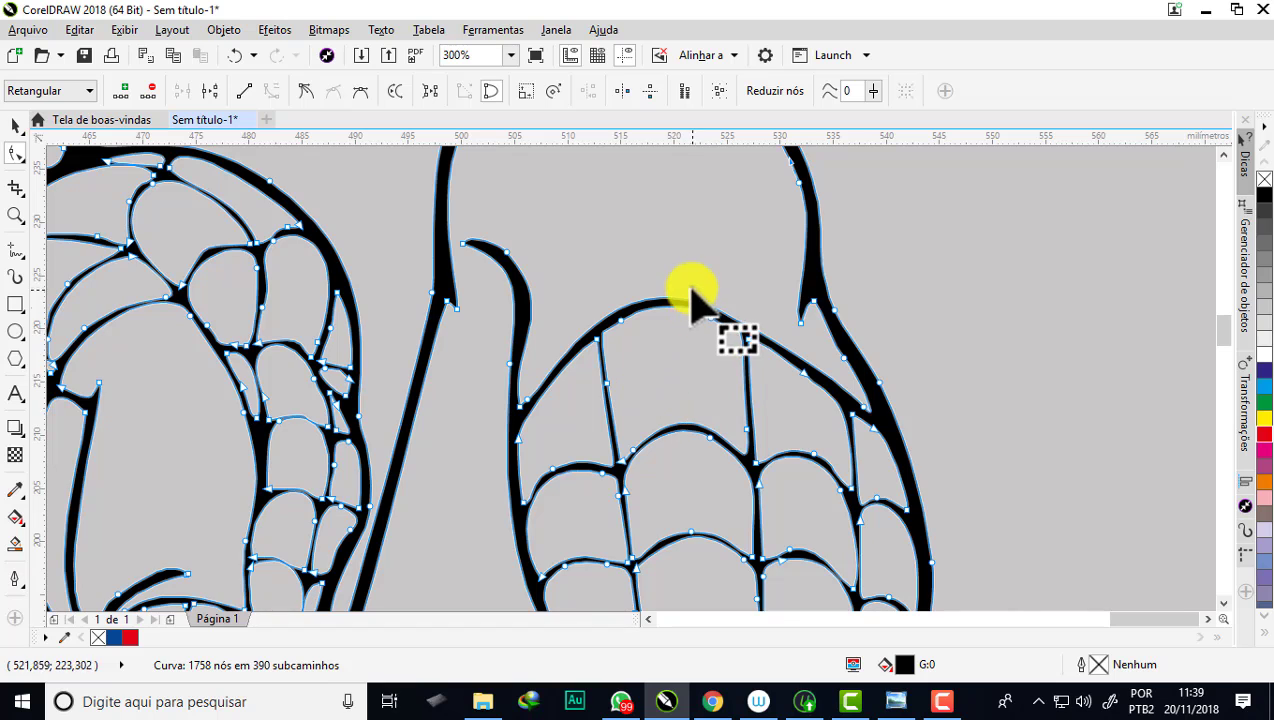
{"action": "scroll", "coordinate": [686, 300], "scroll_direction": "up", "scroll_amount": 1}
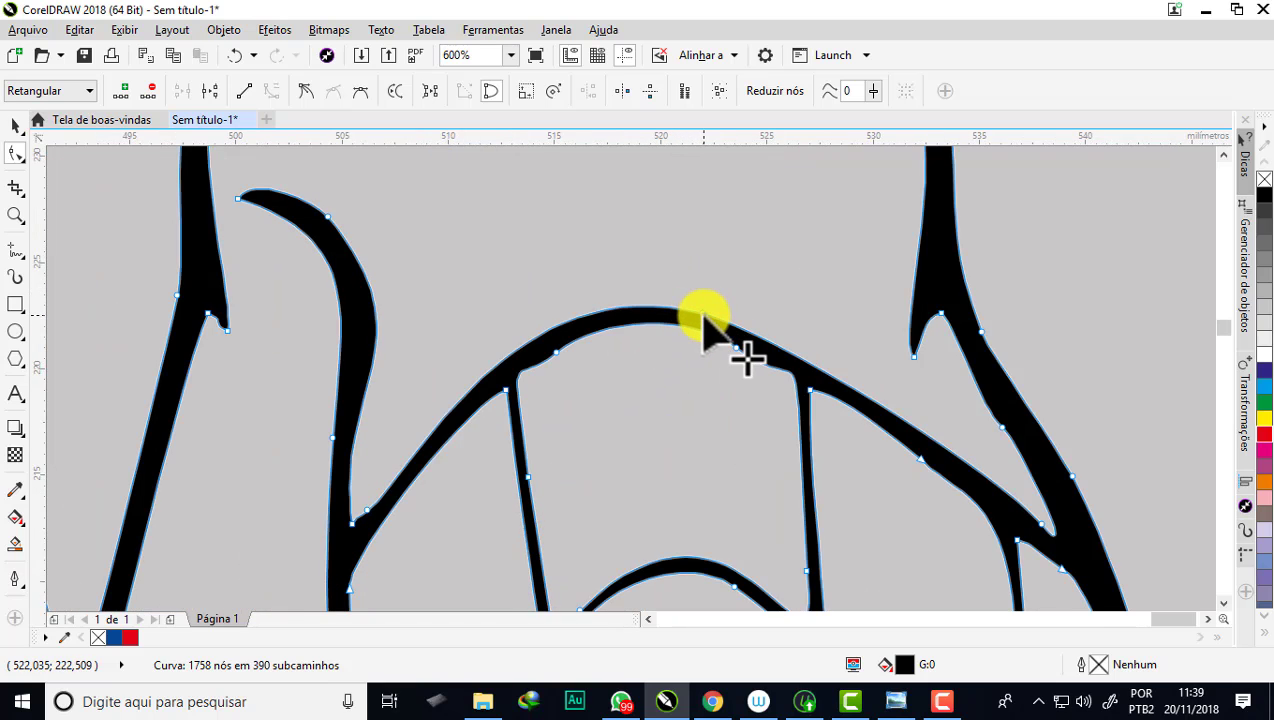
Step: Drag the upper arch's segments and handles, including its left part, into a smooth curve
{"action": "left_click_drag", "start_coordinate": [704, 316], "coordinate": [698, 301]}
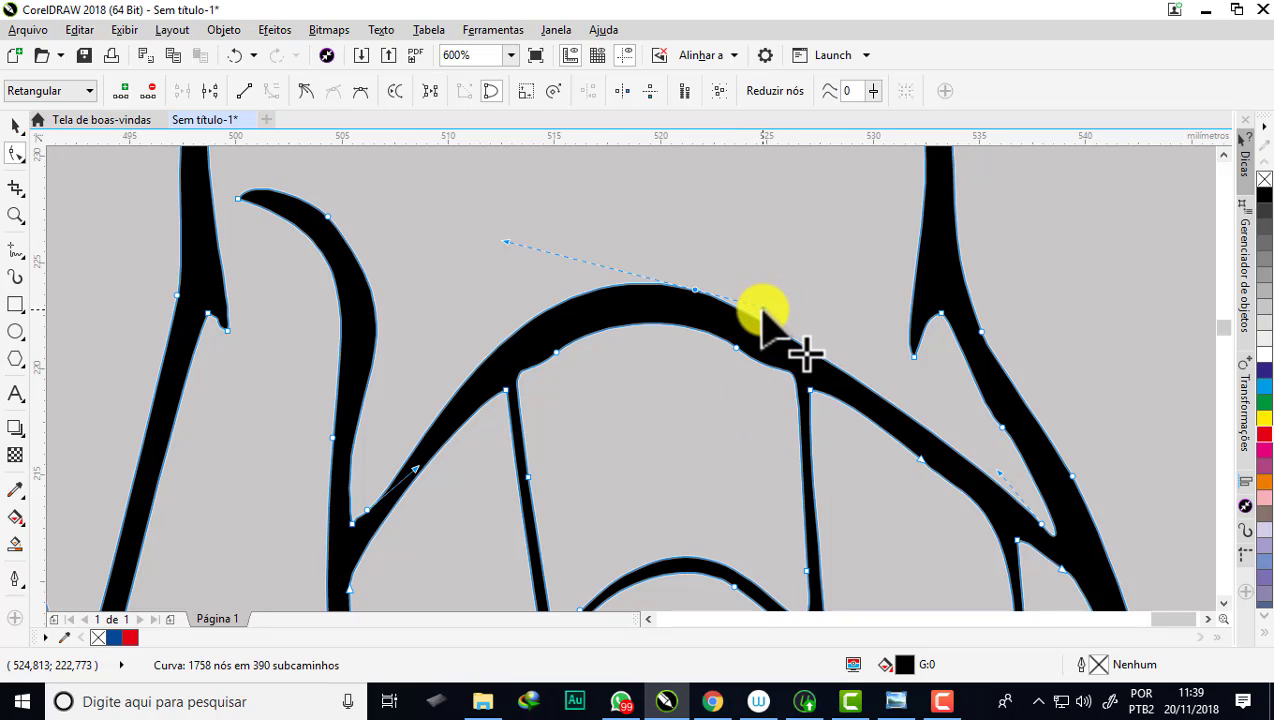
{"action": "left_click_drag", "start_coordinate": [770, 318], "coordinate": [814, 323]}
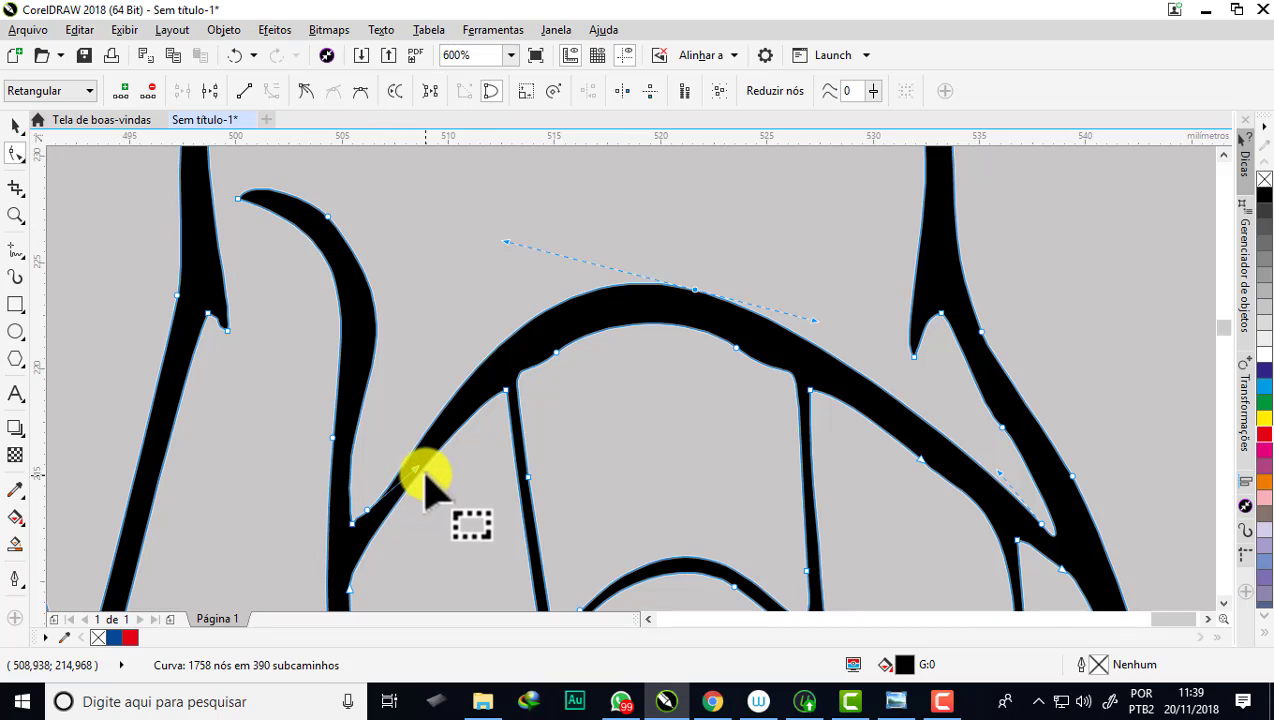
{"action": "left_click_drag", "start_coordinate": [1002, 478], "coordinate": [867, 370]}
{"action": "scroll", "coordinate": [654, 307], "scroll_direction": "down", "scroll_amount": 3}
Step: Delete the extra node where the arch joins the vertical strand, leaving 1757 nodes
{"action": "scroll", "coordinate": [650, 345], "scroll_direction": "up", "scroll_amount": 3}
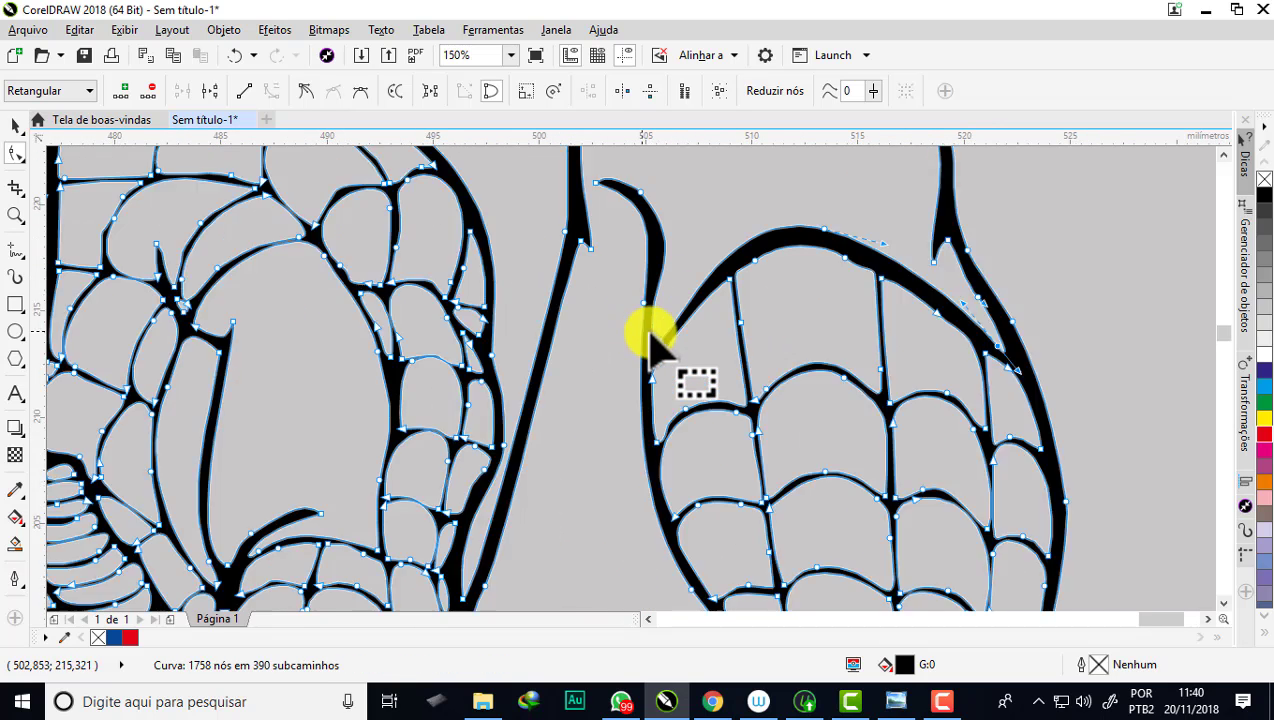
{"action": "scroll", "coordinate": [650, 340], "scroll_direction": "up", "scroll_amount": 2}
{"action": "scroll", "coordinate": [671, 351], "scroll_direction": "up", "scroll_amount": 2}
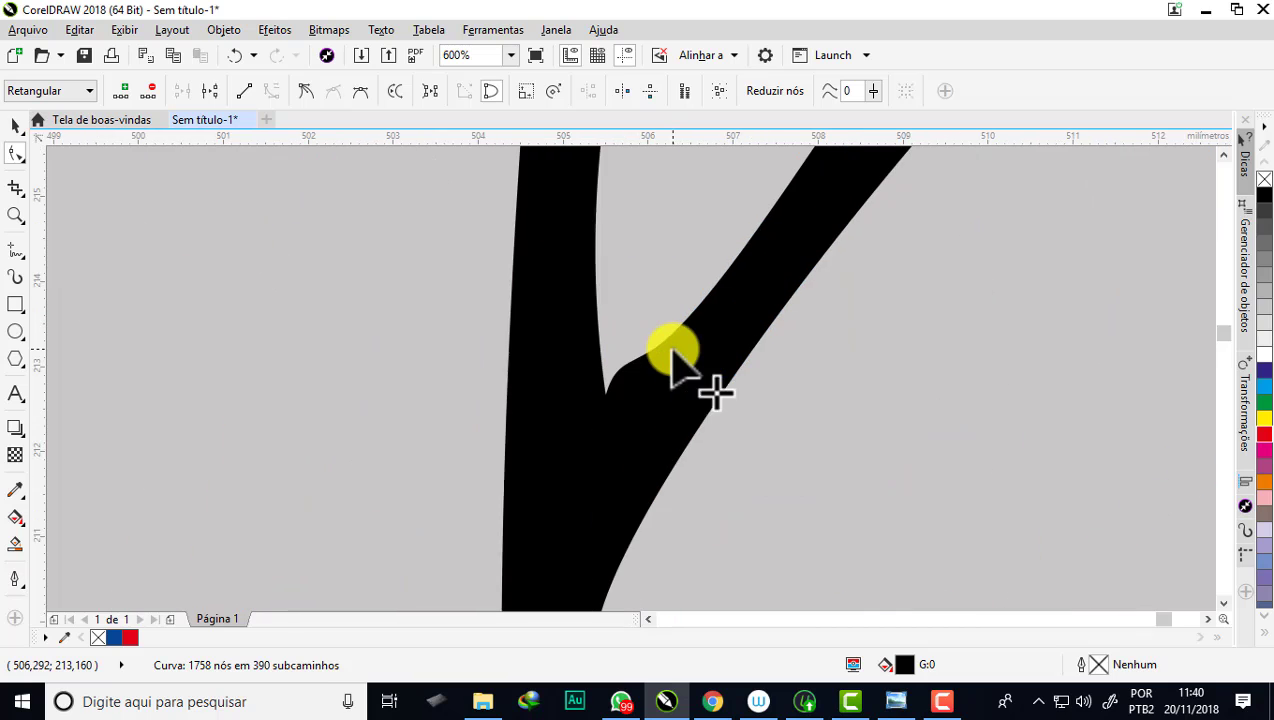
{"action": "scroll", "coordinate": [668, 345], "scroll_direction": "down", "scroll_amount": 1}
{"action": "scroll", "coordinate": [668, 345], "scroll_direction": "down", "scroll_amount": 1}
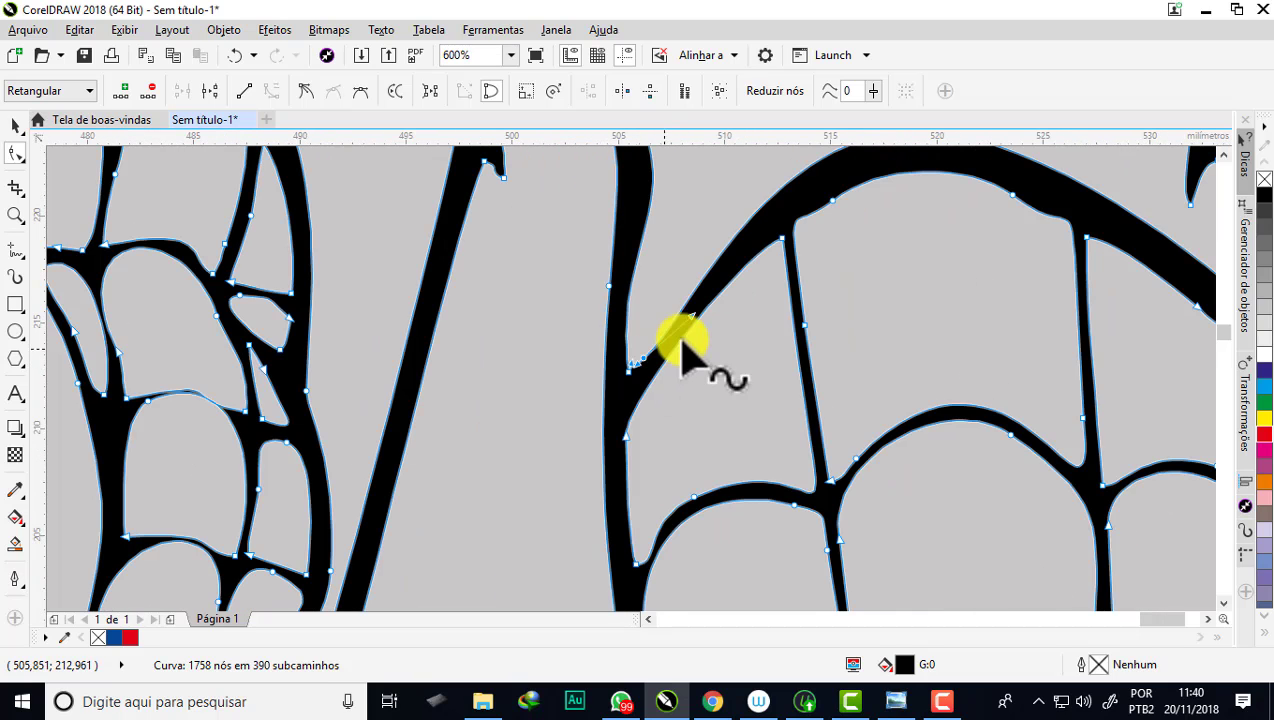
{"action": "scroll", "coordinate": [651, 363], "scroll_direction": "up", "scroll_amount": 1}
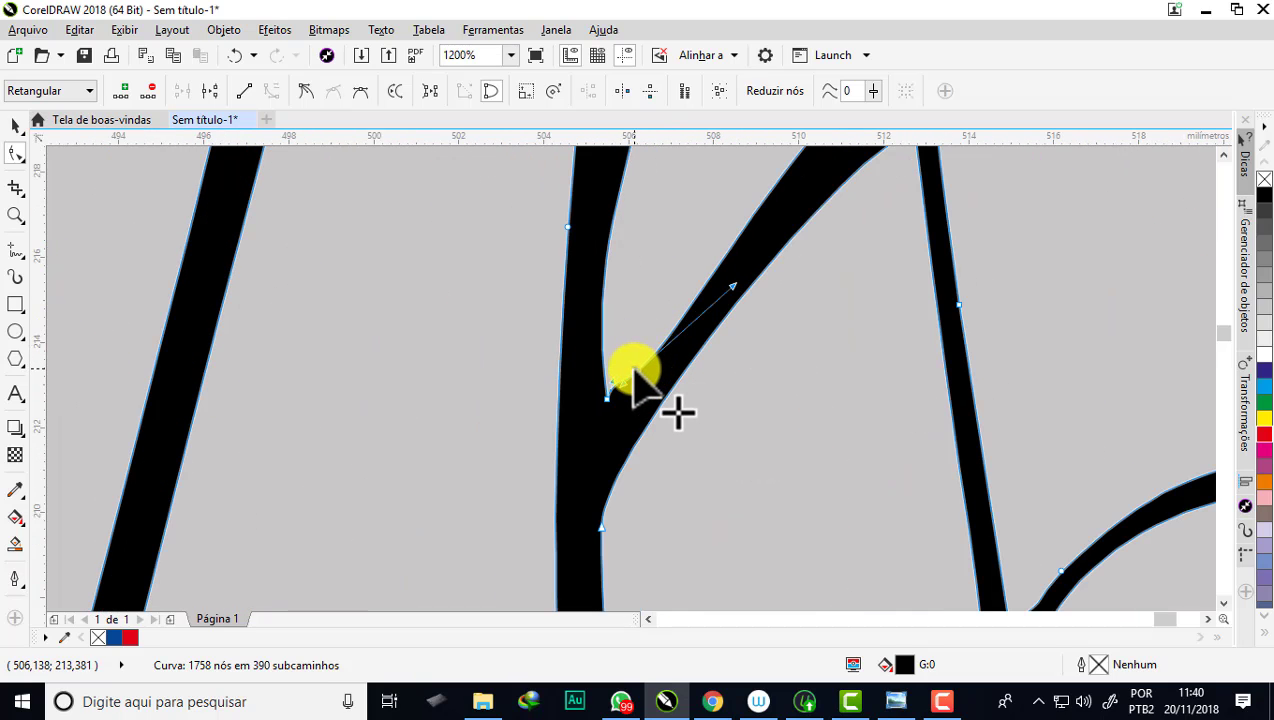
{"action": "key", "text": "Delete"}
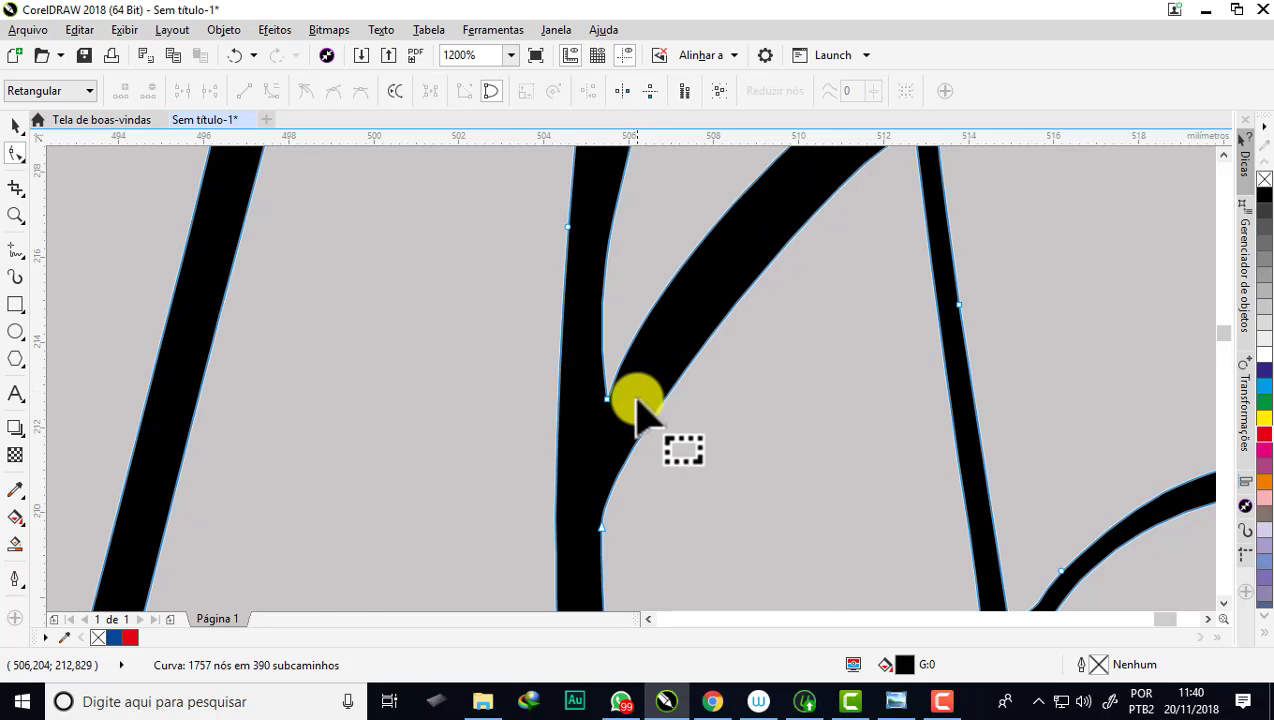
Step: Drag the junction segment to smooth the inner corner and adjust the top arc's edge
{"action": "scroll", "coordinate": [633, 405], "scroll_direction": "down", "scroll_amount": 2}
{"action": "scroll", "coordinate": [673, 335], "scroll_direction": "up", "scroll_amount": 1}
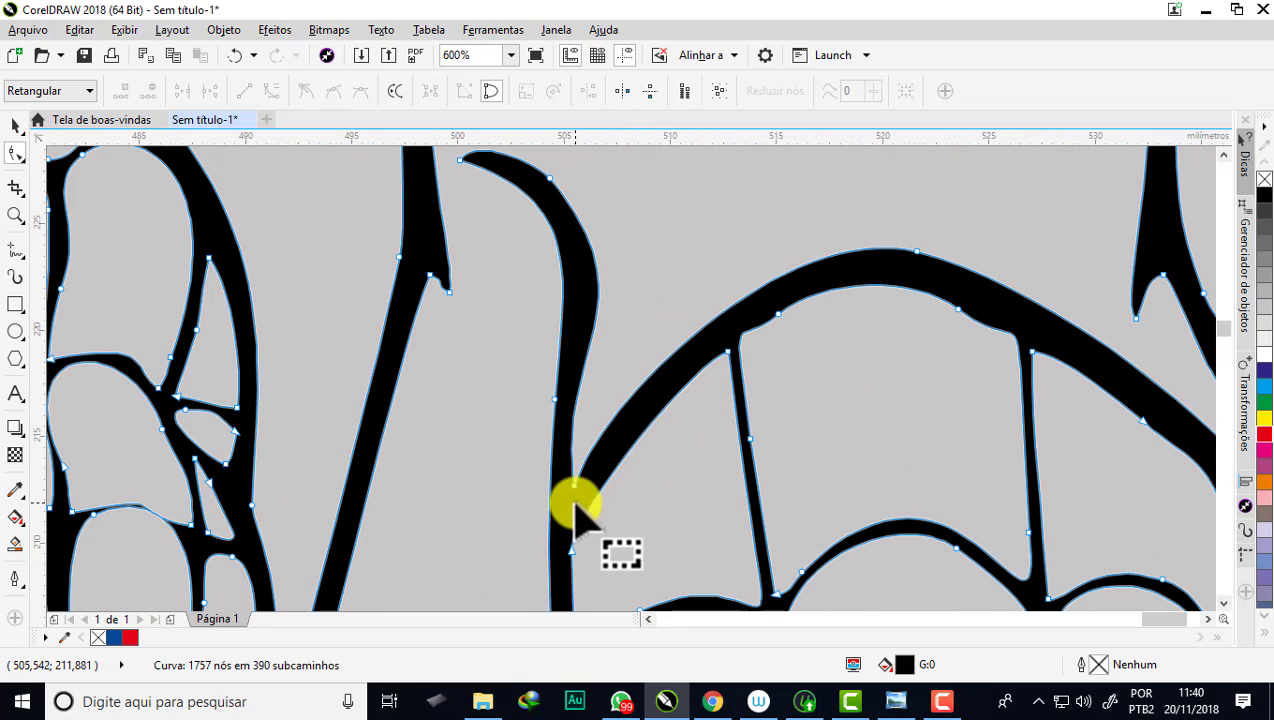
{"action": "scroll", "coordinate": [573, 510], "scroll_direction": "up", "scroll_amount": 1}
{"action": "left_click", "coordinate": [573, 470]}
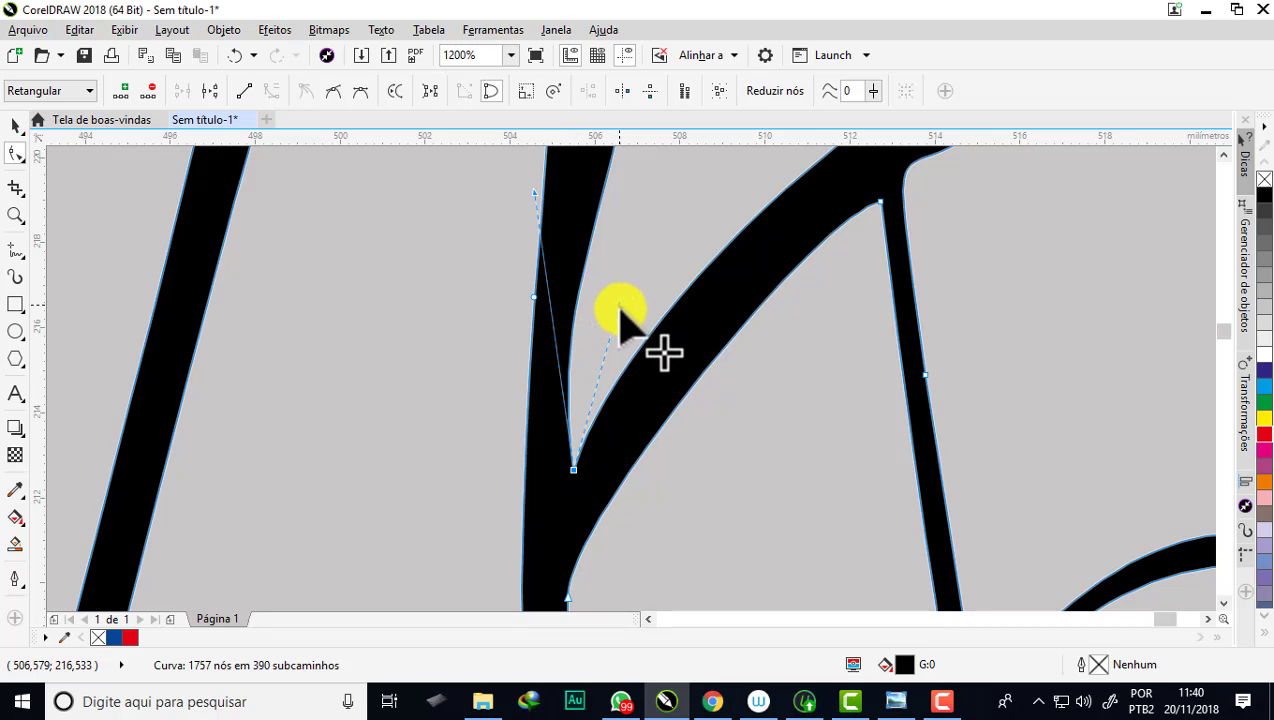
{"action": "left_click_drag", "start_coordinate": [619, 308], "coordinate": [620, 440]}
{"action": "scroll", "coordinate": [620, 440], "scroll_direction": "down", "scroll_amount": 1}
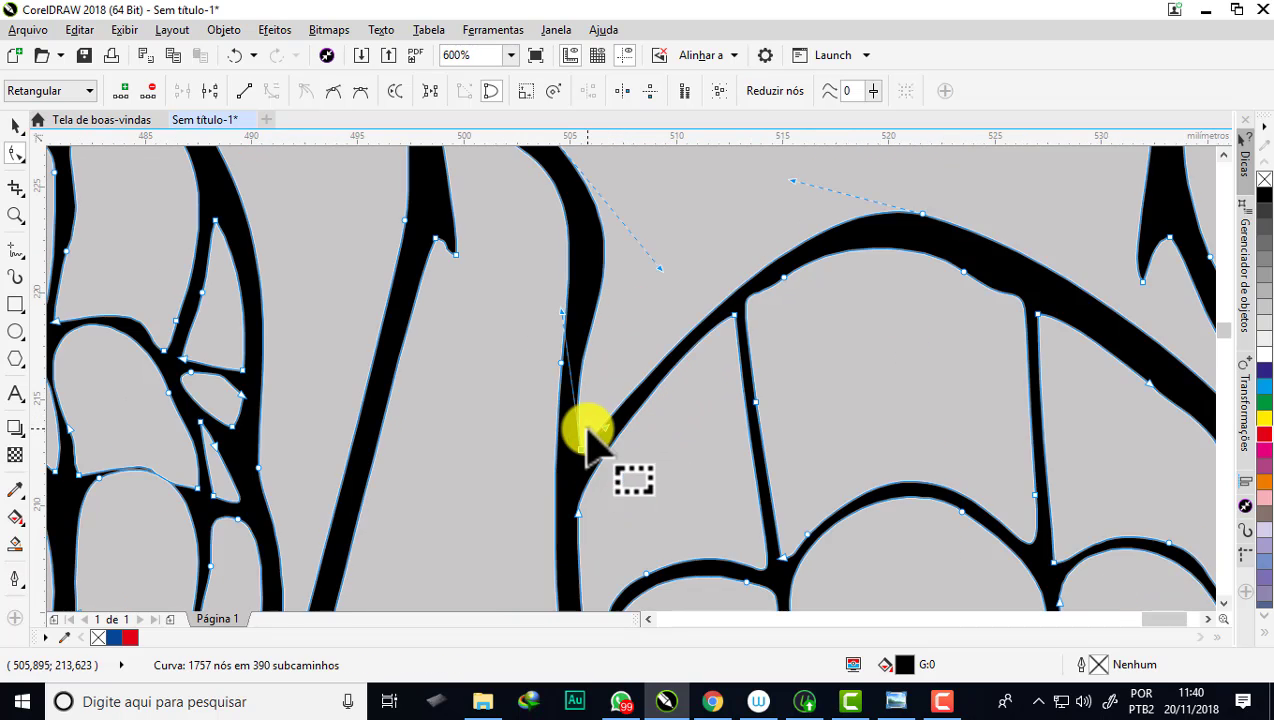
{"action": "left_click_drag", "start_coordinate": [773, 183], "coordinate": [753, 182]}
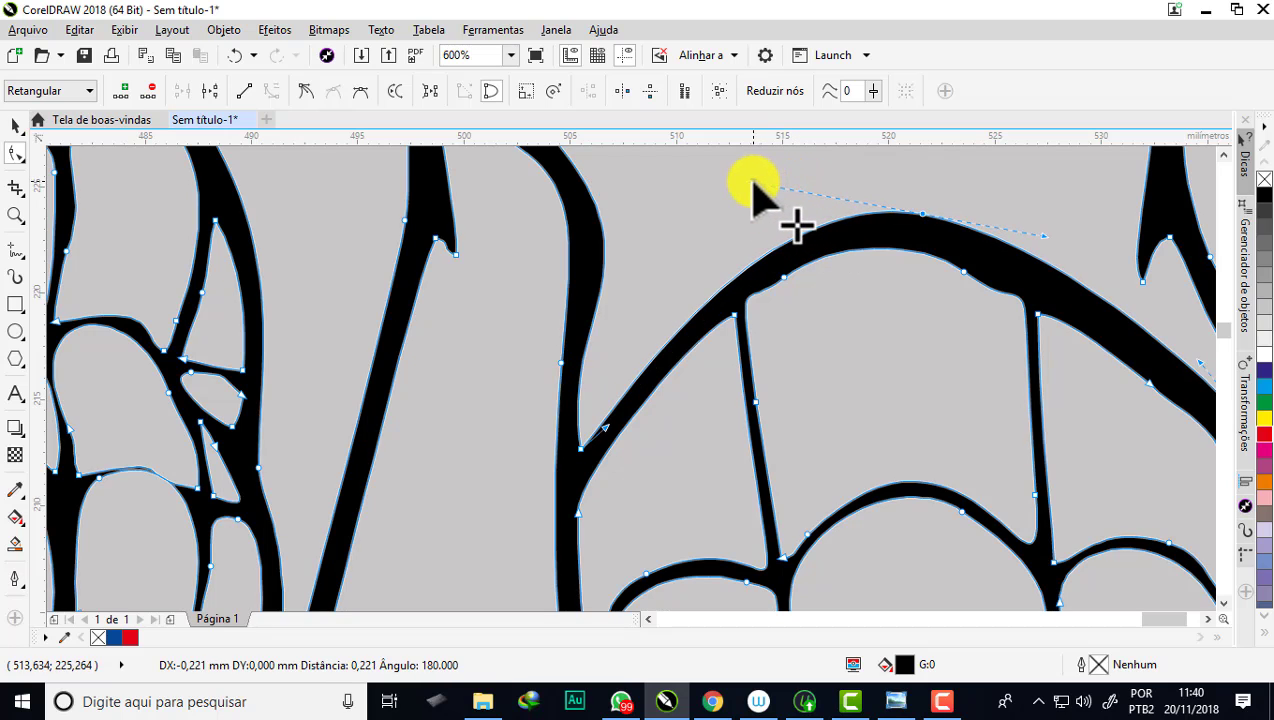
Step: Bend the segment on the top arc's inner edge into a smoother curve
{"action": "scroll", "coordinate": [708, 284], "scroll_direction": "down", "scroll_amount": 1}
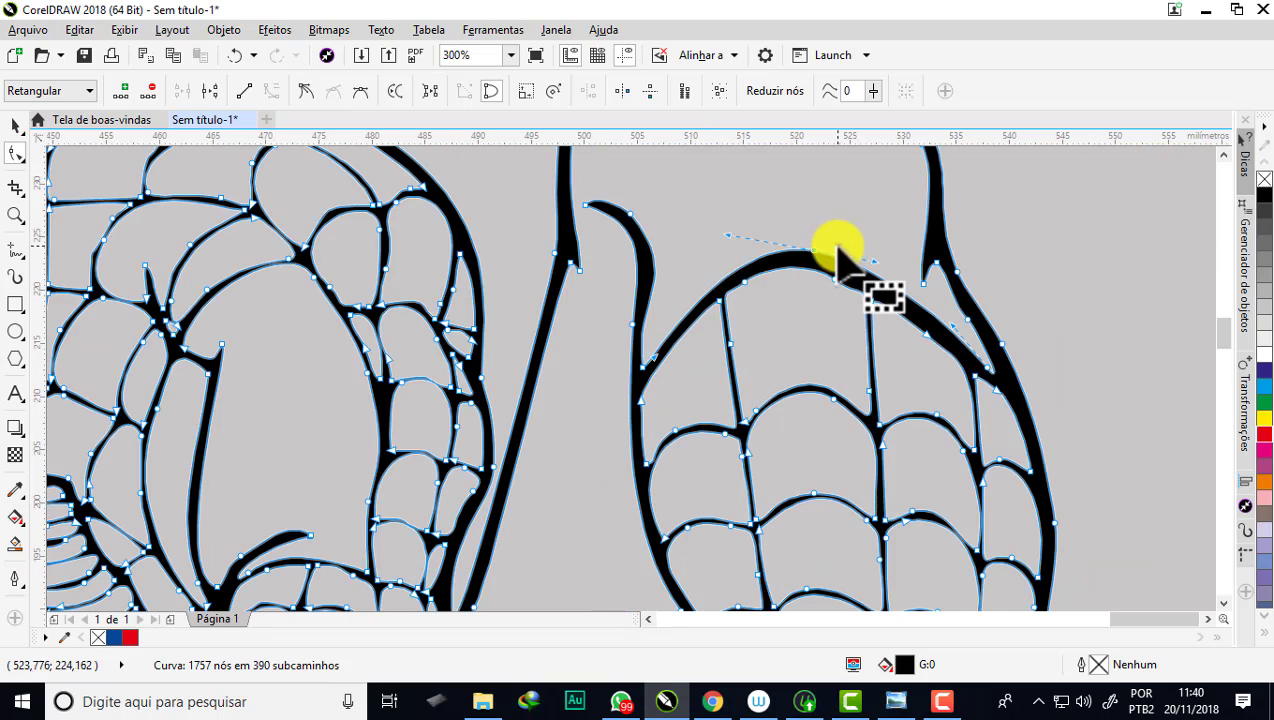
{"action": "scroll", "coordinate": [805, 276], "scroll_direction": "up", "scroll_amount": 1}
{"action": "scroll", "coordinate": [882, 270], "scroll_direction": "up", "scroll_amount": 1}
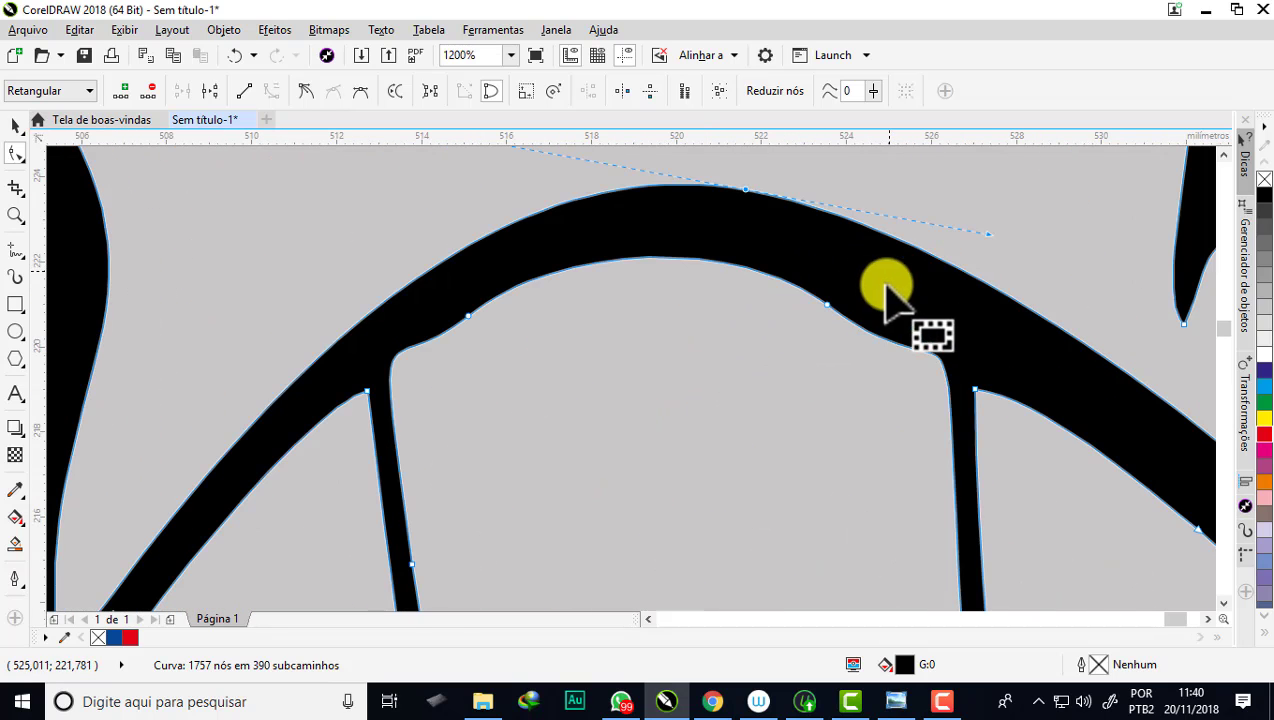
{"action": "left_click", "coordinate": [827, 304]}
{"action": "mouse_move", "coordinate": [983, 428]}
{"action": "left_mouse_down"}
{"action": "mouse_move", "coordinate": [947, 330]}
{"action": "mouse_move", "coordinate": [950, 385]}
{"action": "left_mouse_up"}
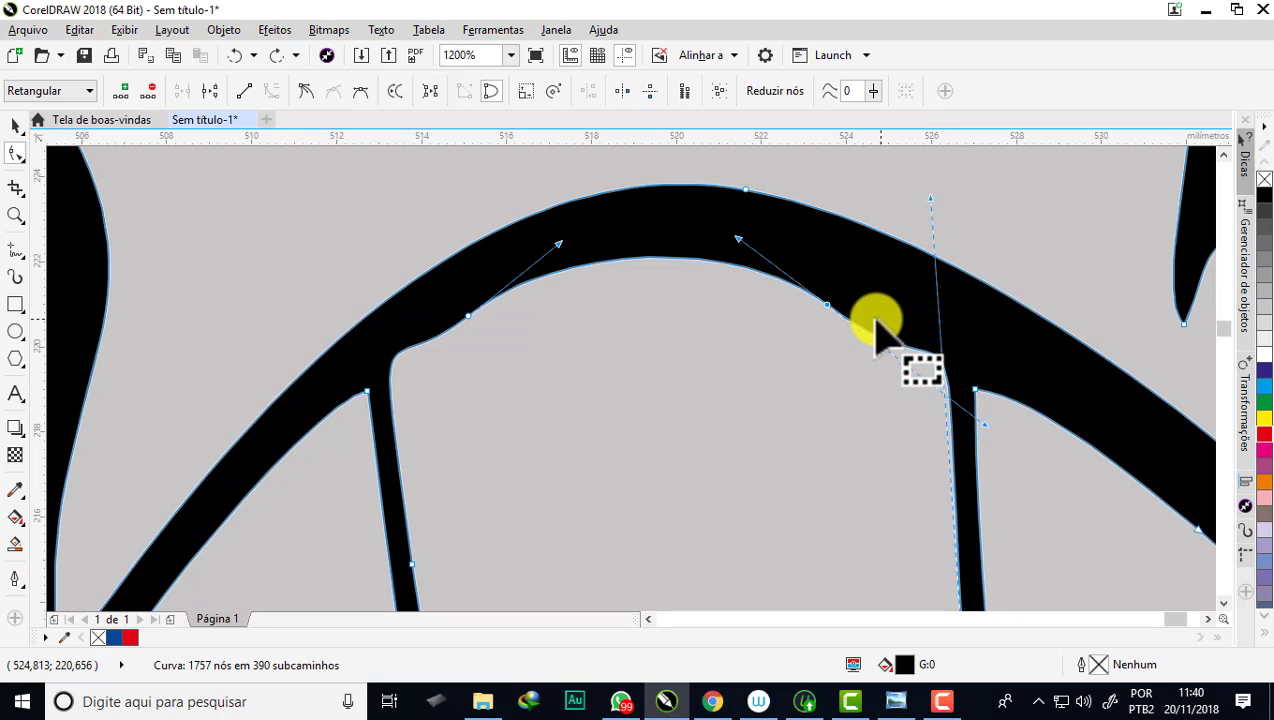
Step: Add a cusp node on the arc's inner edge and reshape its segments to round the underside
{"action": "scroll", "coordinate": [945, 365], "scroll_direction": "up", "scroll_amount": 1}
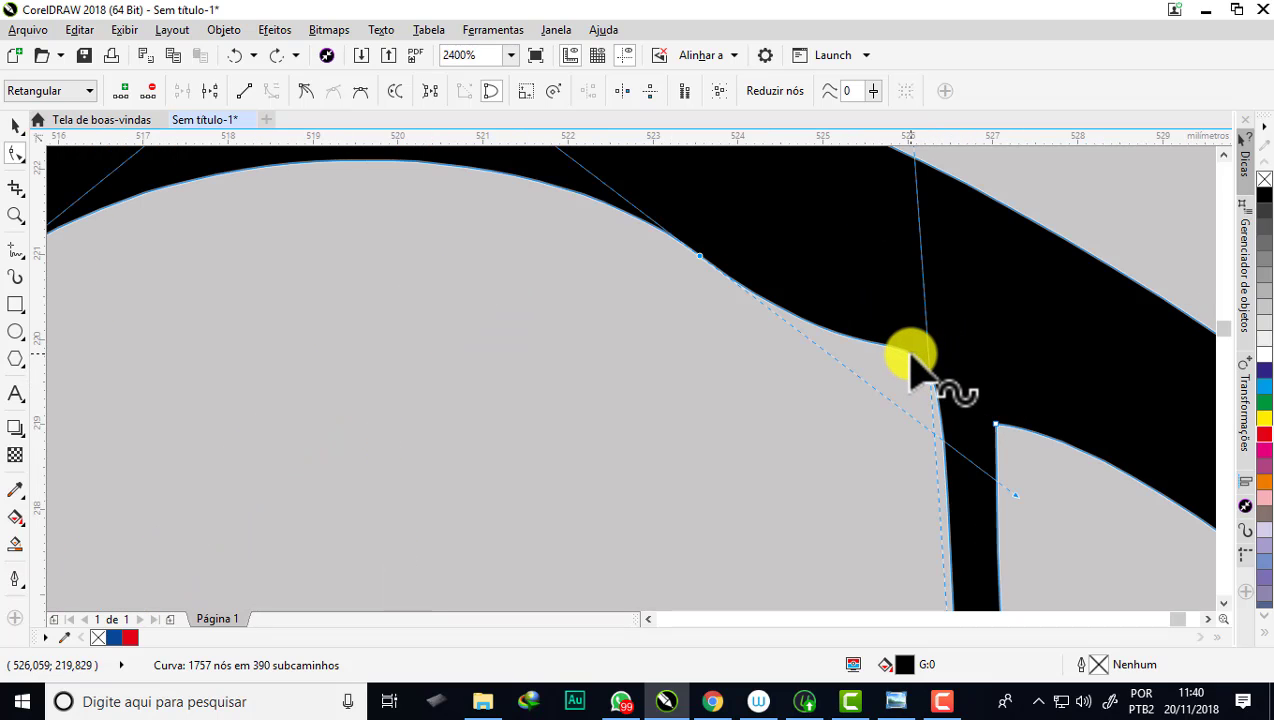
{"action": "double_click", "coordinate": [910, 354]}
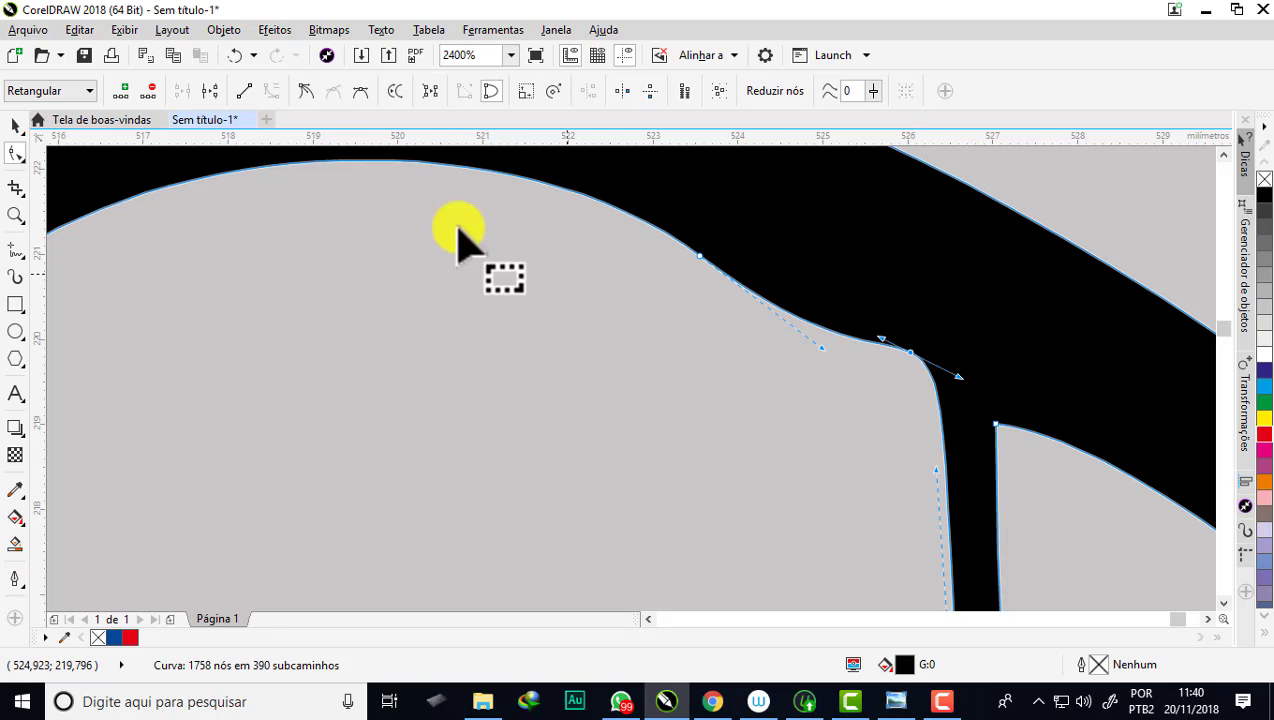
{"action": "left_click", "coordinate": [305, 90]}
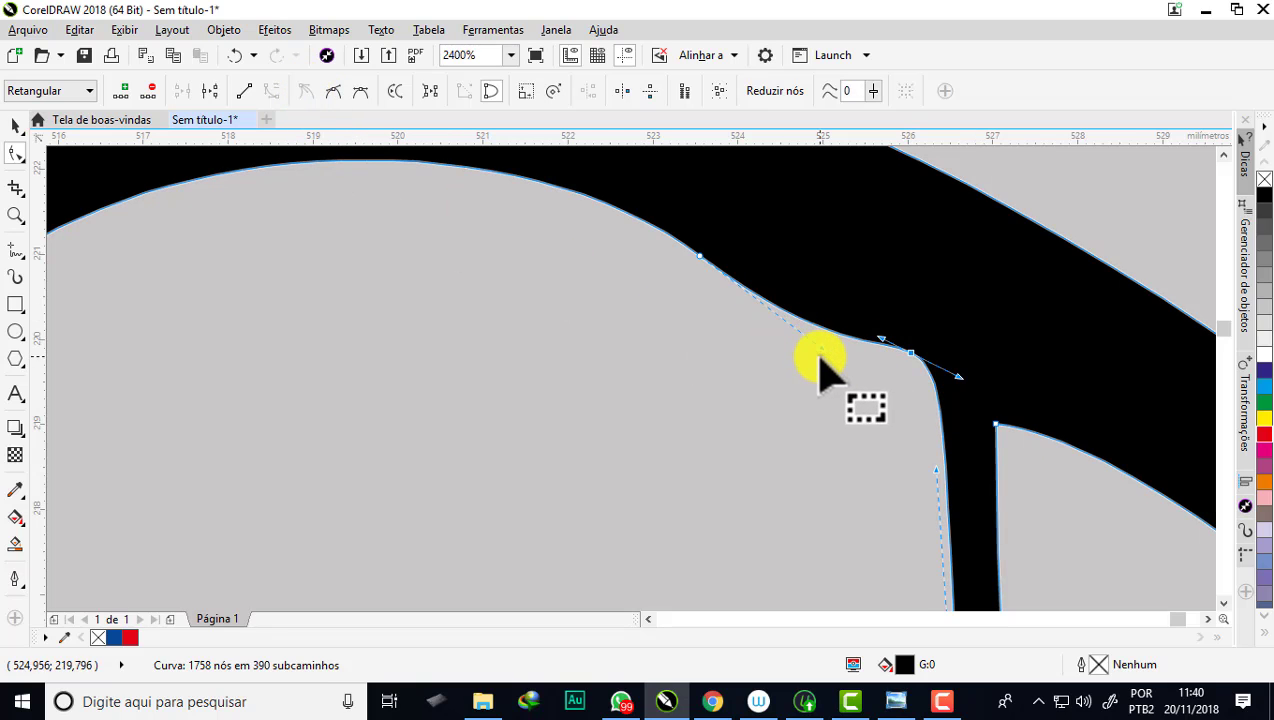
{"action": "left_click_drag", "start_coordinate": [825, 343], "coordinate": [840, 225]}
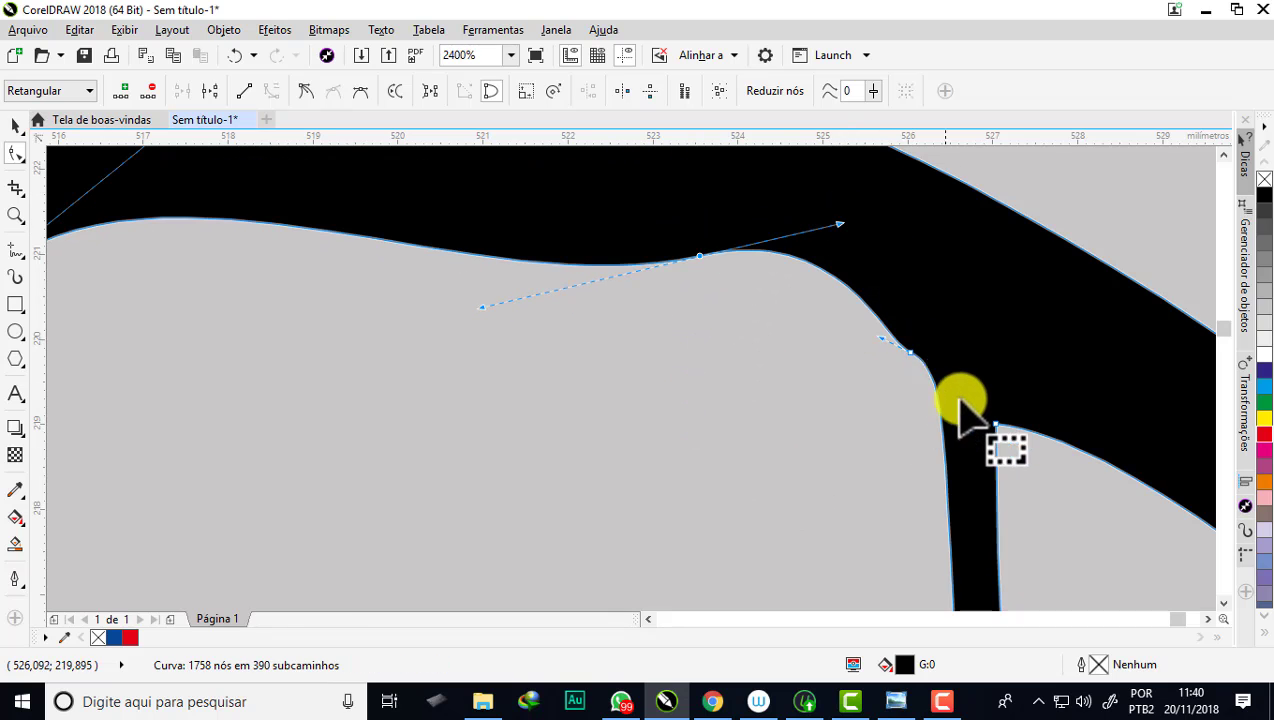
{"action": "scroll", "coordinate": [925, 375], "scroll_direction": "down", "scroll_amount": 1}
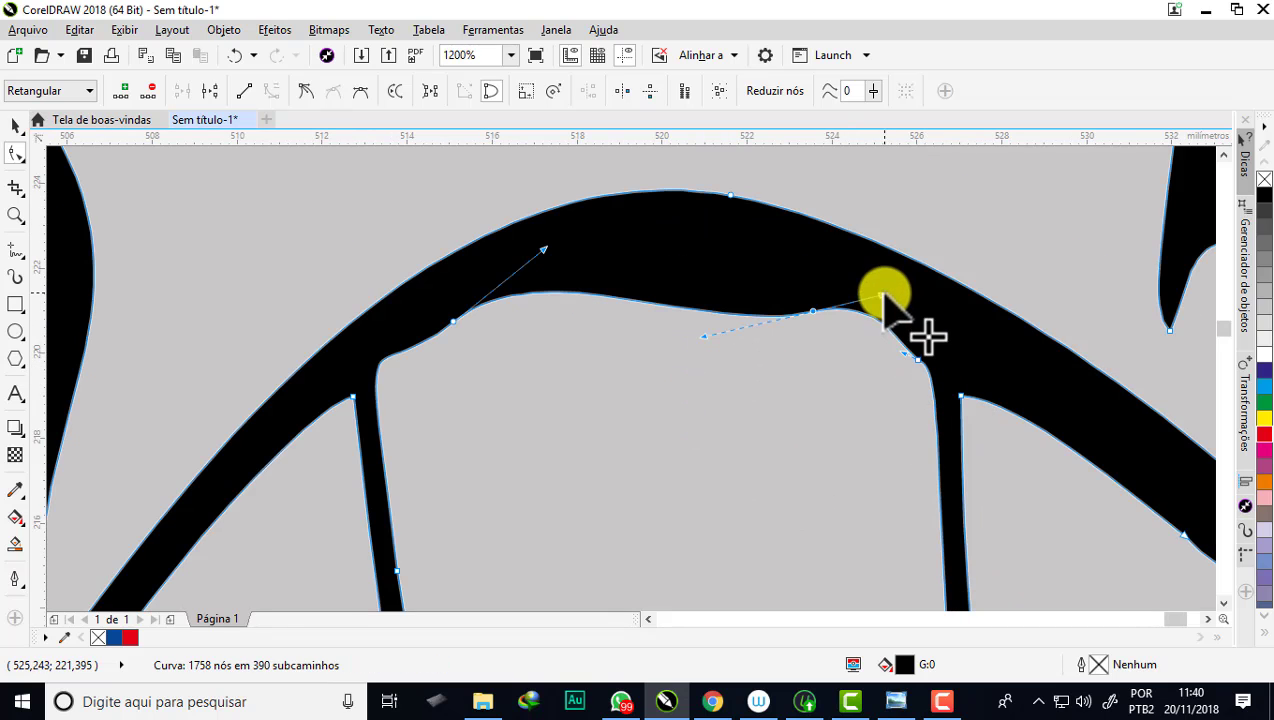
{"action": "mouse_move", "coordinate": [882, 298]}
{"action": "left_mouse_down"}
{"action": "mouse_move", "coordinate": [870, 345]}
{"action": "mouse_move", "coordinate": [717, 268]}
{"action": "mouse_move", "coordinate": [815, 312]}
{"action": "left_mouse_up"}
{"action": "scroll", "coordinate": [815, 312], "scroll_direction": "up", "scroll_amount": 1}
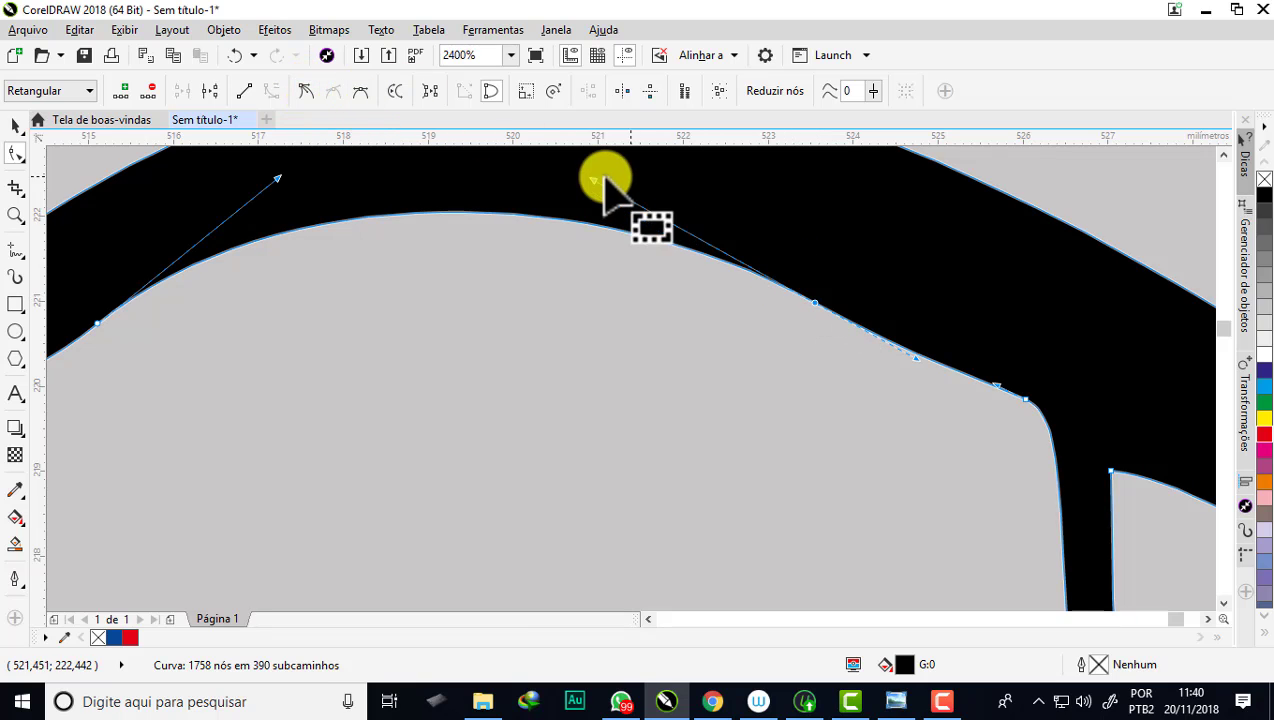
{"action": "mouse_move", "coordinate": [590, 181]}
{"action": "left_mouse_down"}
{"action": "mouse_move", "coordinate": [895, 465]}
{"action": "mouse_move", "coordinate": [584, 172]}
{"action": "left_mouse_up"}
Step: Zoom in on the left web junction and reshape its curve and inner corner
{"action": "scroll", "coordinate": [788, 232], "scroll_direction": "down", "scroll_amount": 1}
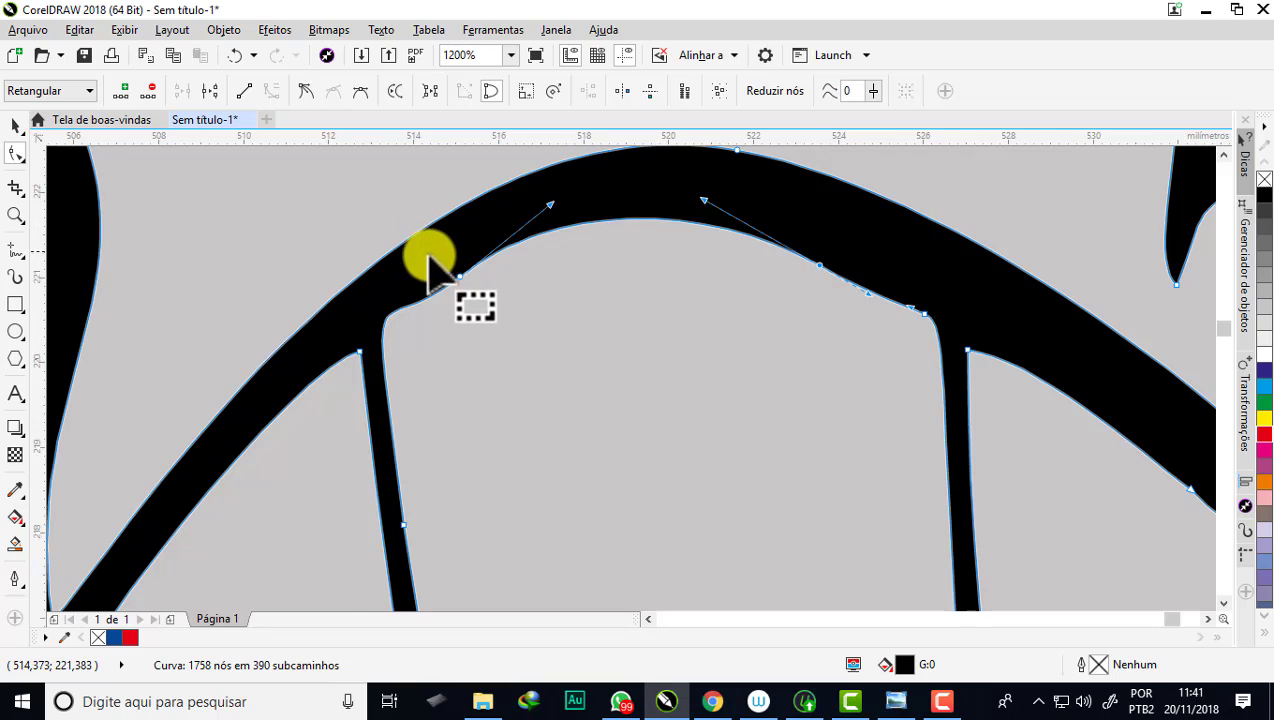
{"action": "scroll", "coordinate": [600, 250], "scroll_direction": "up", "scroll_amount": 1}
{"action": "scroll", "coordinate": [580, 350], "scroll_direction": "down", "scroll_amount": 1}
{"action": "scroll", "coordinate": [498, 430], "scroll_direction": "up", "scroll_amount": 1}
{"action": "scroll", "coordinate": [481, 380], "scroll_direction": "up", "scroll_amount": 1}
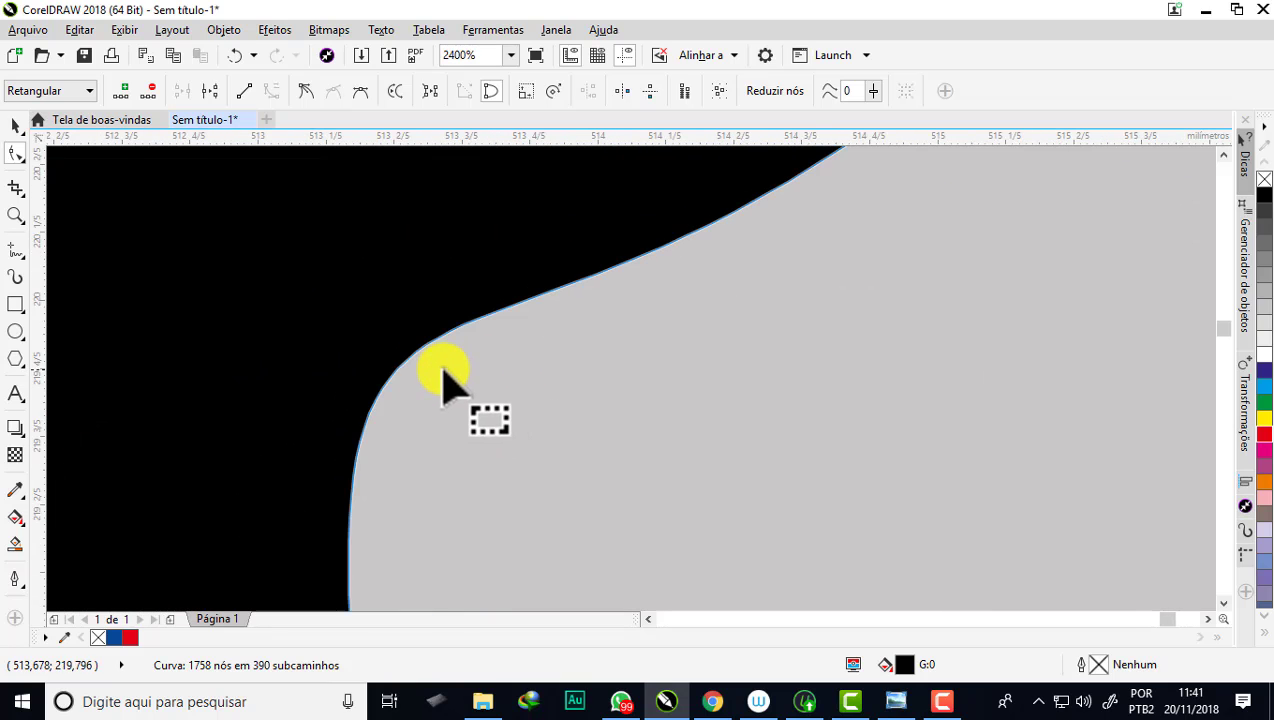
{"action": "scroll", "coordinate": [435, 360], "scroll_direction": "down", "scroll_amount": 2}
{"action": "scroll", "coordinate": [490, 335], "scroll_direction": "down", "scroll_amount": 1}
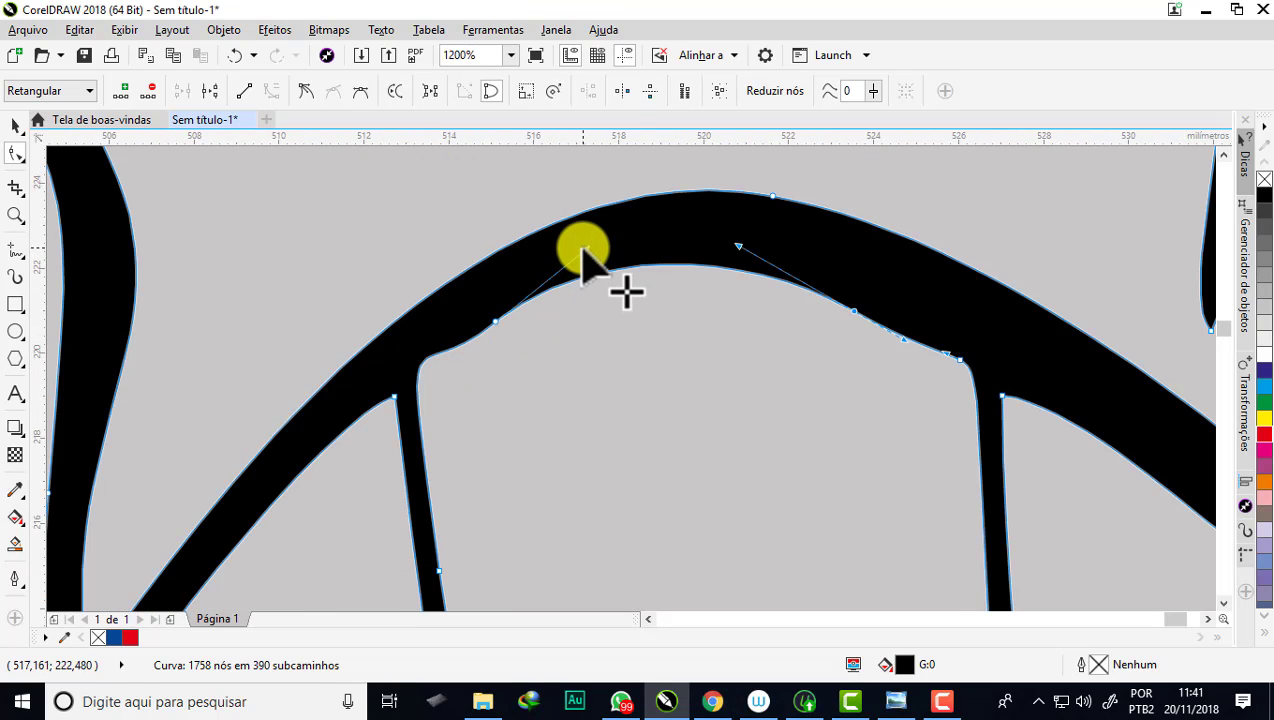
{"action": "mouse_move", "coordinate": [571, 300]}
{"action": "left_mouse_down"}
{"action": "mouse_move", "coordinate": [506, 265]}
{"action": "mouse_move", "coordinate": [534, 296]}
{"action": "left_mouse_up"}
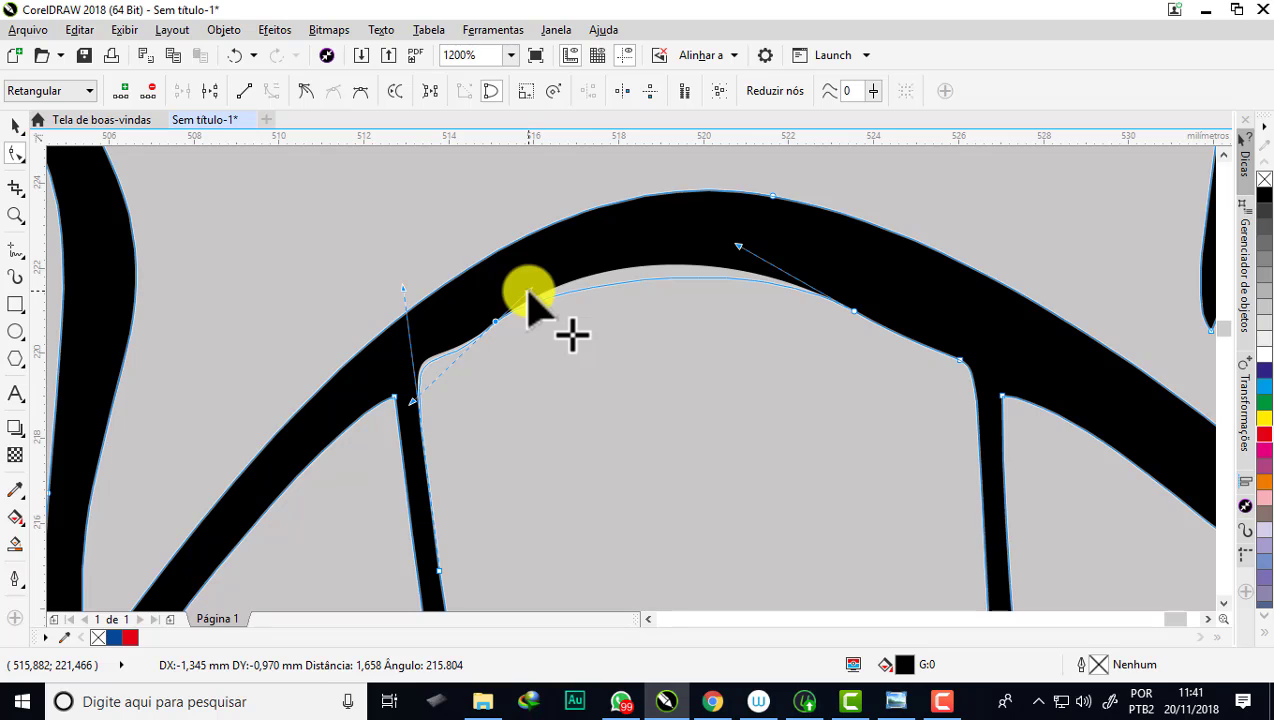
{"action": "left_click_drag", "start_coordinate": [530, 295], "coordinate": [469, 293]}
Step: Add a node at the junction's inner corner, round the corner, and reshape the edge beyond it
{"action": "scroll", "coordinate": [412, 370], "scroll_direction": "up", "scroll_amount": 1}
{"action": "scroll", "coordinate": [450, 400], "scroll_direction": "up", "scroll_amount": 1}
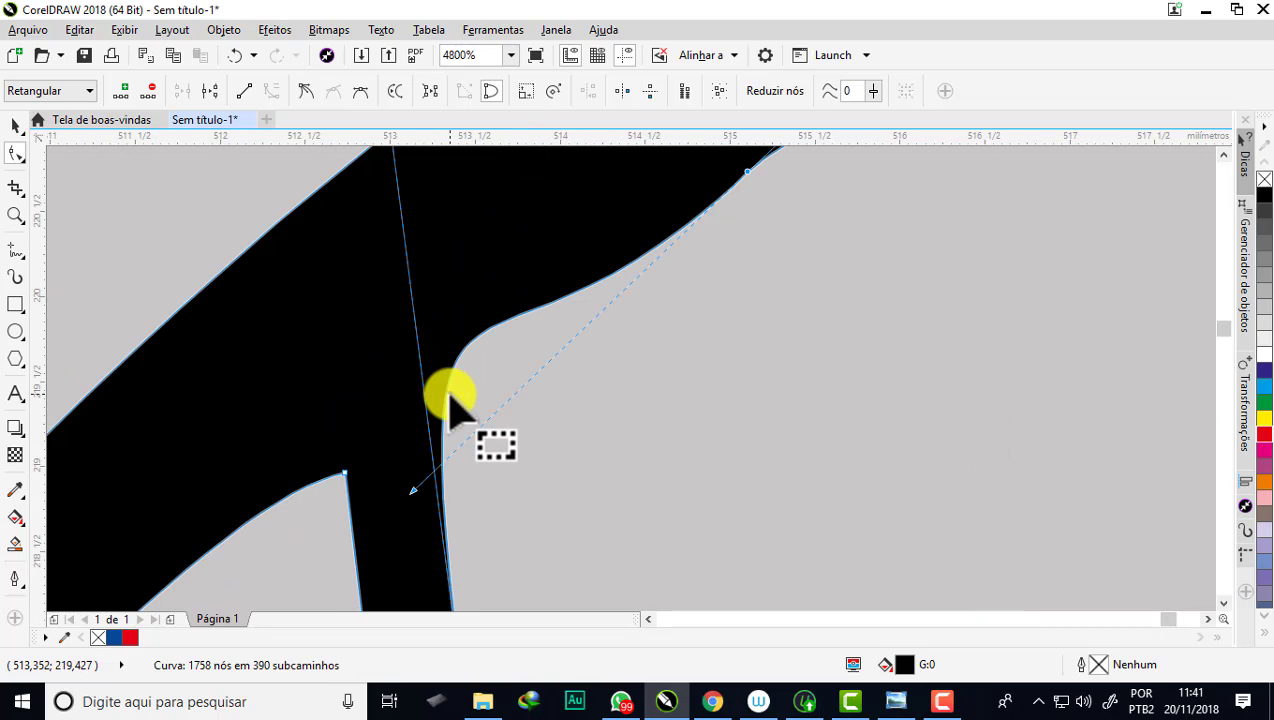
{"action": "double_click", "coordinate": [500, 325]}
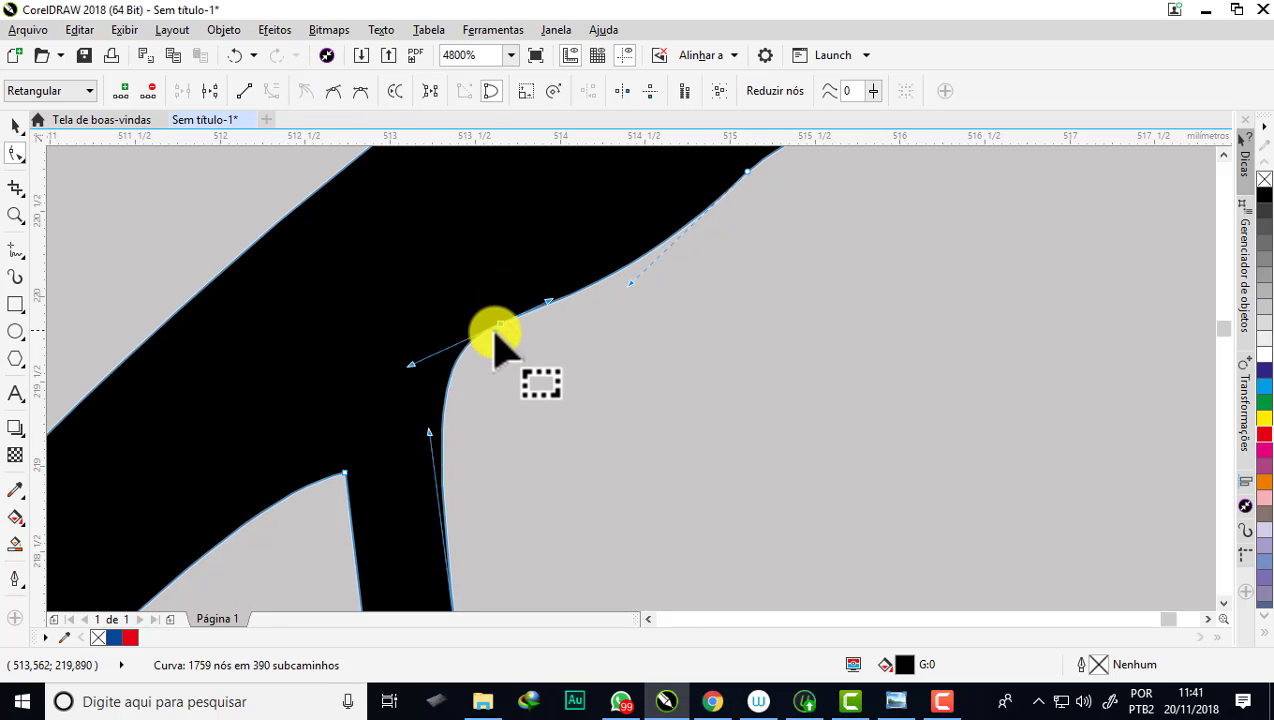
{"action": "left_click_drag", "start_coordinate": [499, 326], "coordinate": [502, 358]}
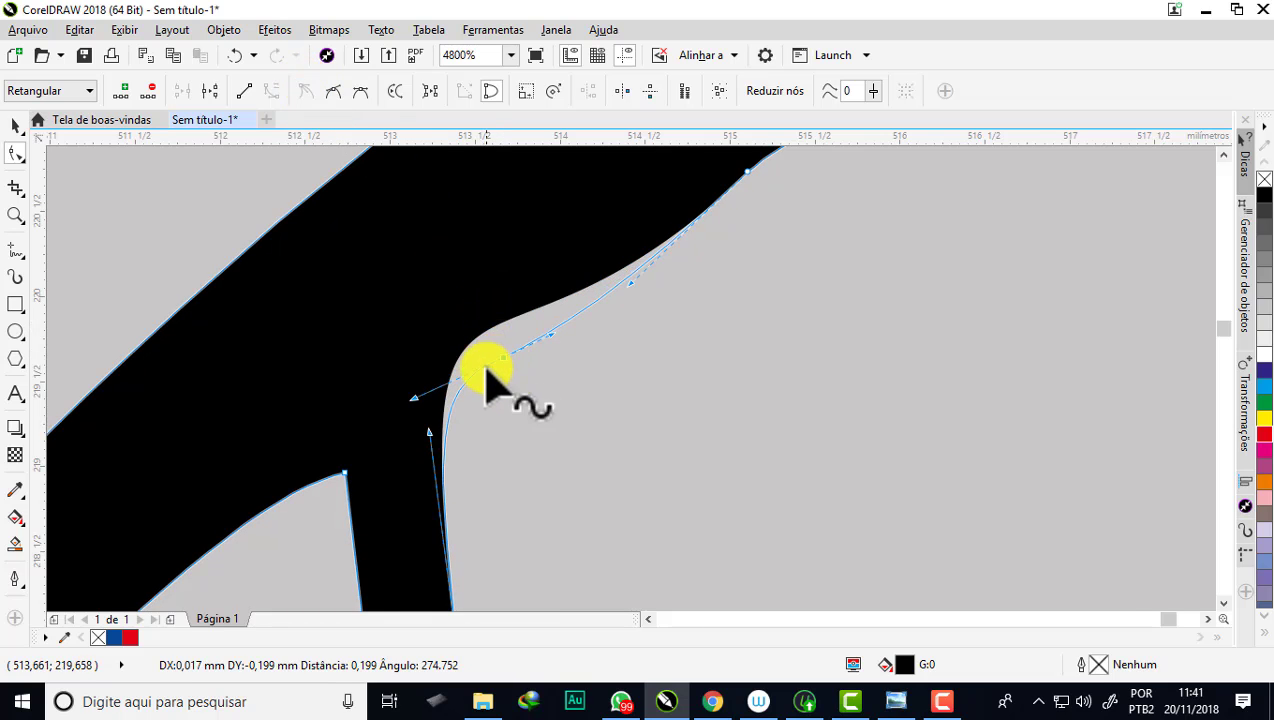
{"action": "scroll", "coordinate": [500, 400], "scroll_direction": "down", "scroll_amount": 2}
{"action": "scroll", "coordinate": [530, 380], "scroll_direction": "up", "scroll_amount": 1}
{"action": "scroll", "coordinate": [452, 405], "scroll_direction": "up", "scroll_amount": 1}
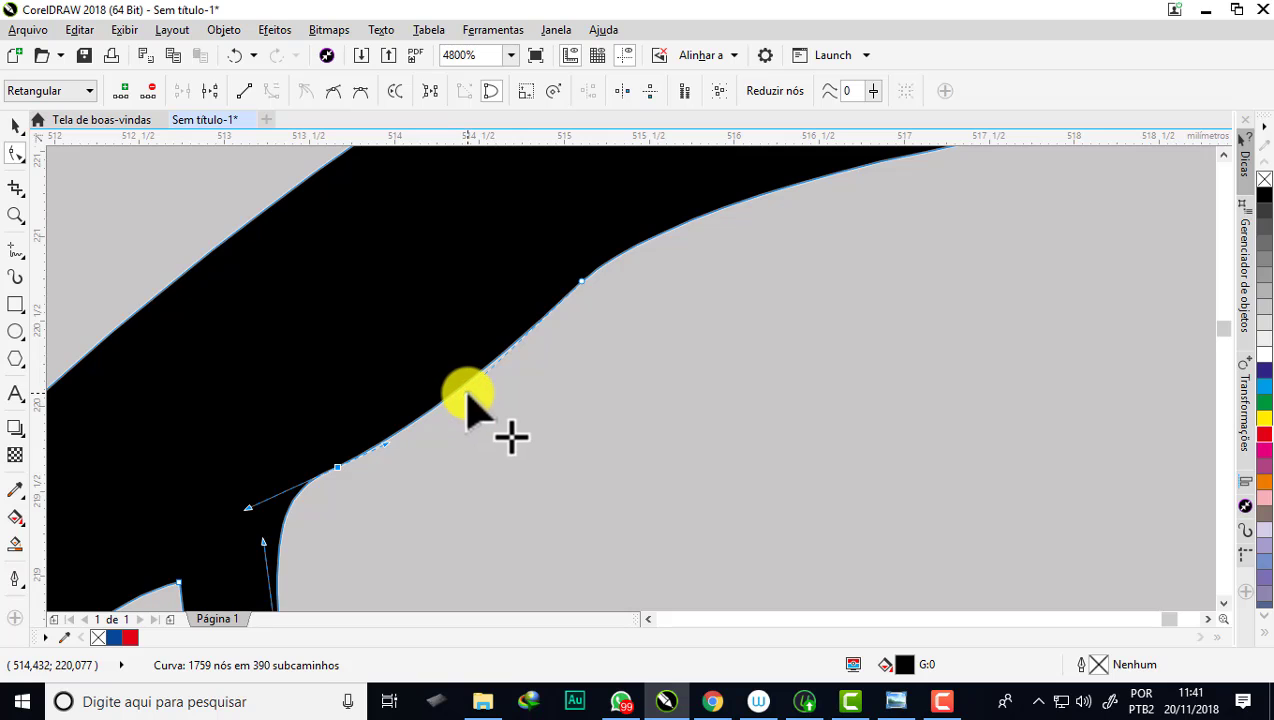
{"action": "mouse_move", "coordinate": [441, 407]}
{"action": "left_mouse_down"}
{"action": "mouse_move", "coordinate": [420, 404]}
{"action": "mouse_move", "coordinate": [540, 355]}
{"action": "left_mouse_up"}
{"action": "scroll", "coordinate": [560, 340], "scroll_direction": "down", "scroll_amount": 1}
{"action": "scroll", "coordinate": [650, 275], "scroll_direction": "up", "scroll_amount": 1}
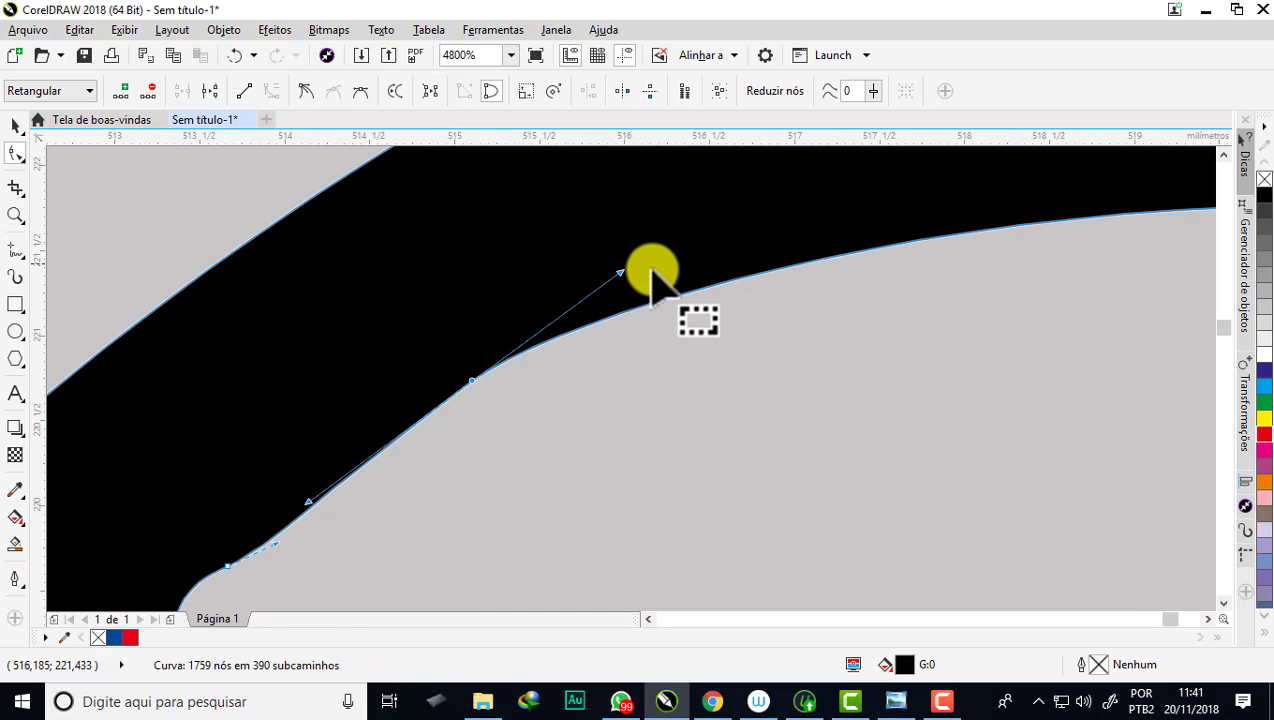
Step: Smooth the arc's inner edge and tweak the curve at the left junction
{"action": "left_click_drag", "start_coordinate": [620, 285], "coordinate": [648, 260]}
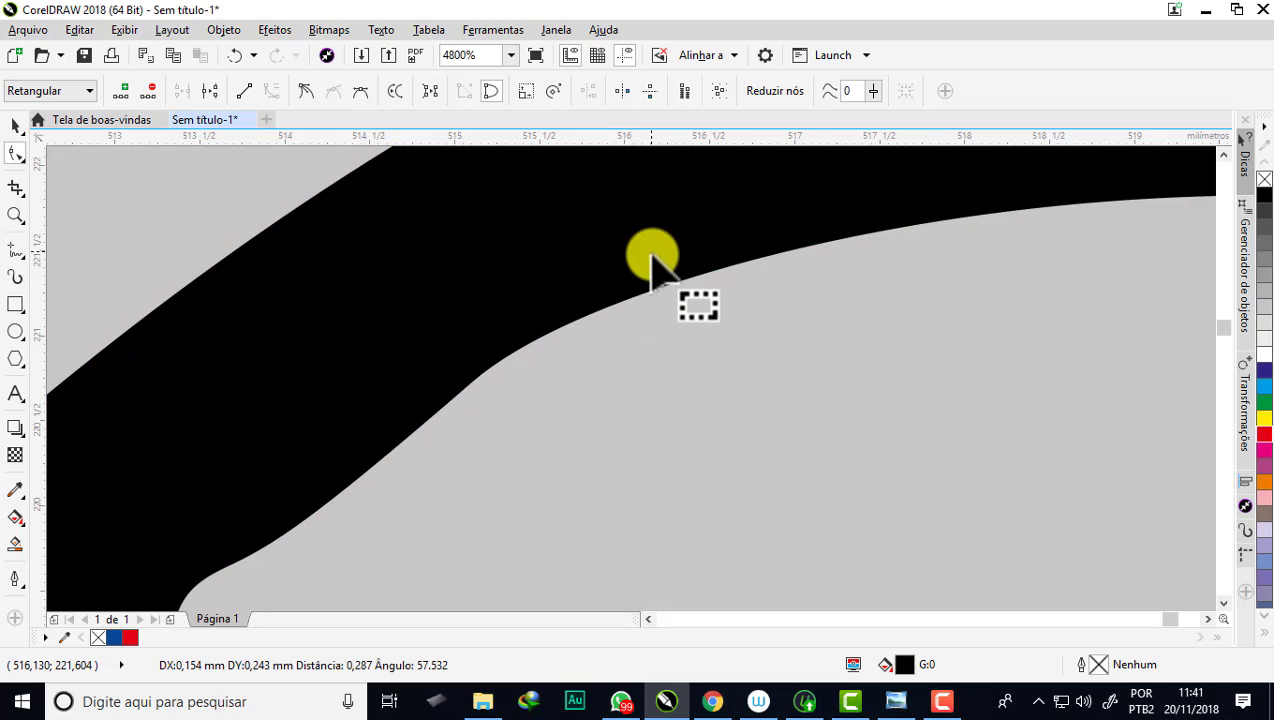
{"action": "scroll", "coordinate": [648, 262], "scroll_direction": "down", "scroll_amount": 1}
{"action": "scroll", "coordinate": [487, 385], "scroll_direction": "down", "scroll_amount": 1}
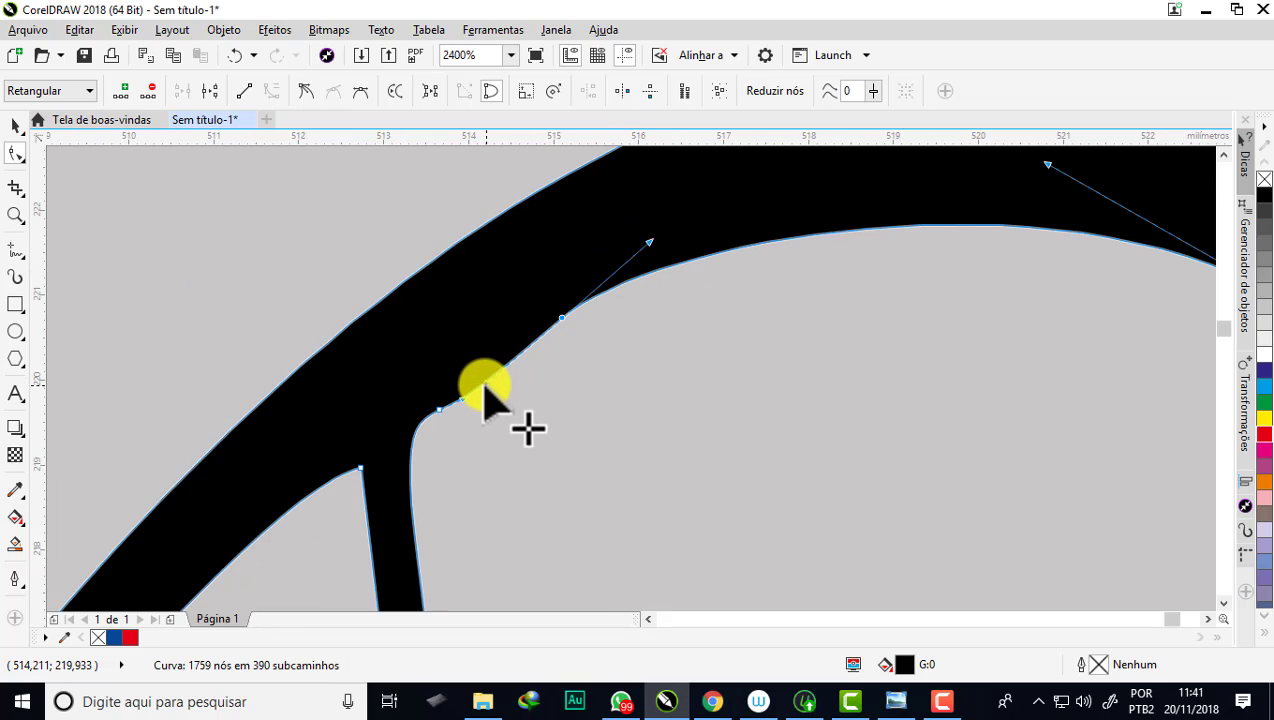
{"action": "left_click_drag", "start_coordinate": [484, 388], "coordinate": [535, 376]}
{"action": "scroll", "coordinate": [537, 374], "scroll_direction": "down", "scroll_amount": 2}
{"action": "scroll", "coordinate": [606, 265], "scroll_direction": "down", "scroll_amount": 1}
{"action": "scroll", "coordinate": [545, 305], "scroll_direction": "down", "scroll_amount": 1}
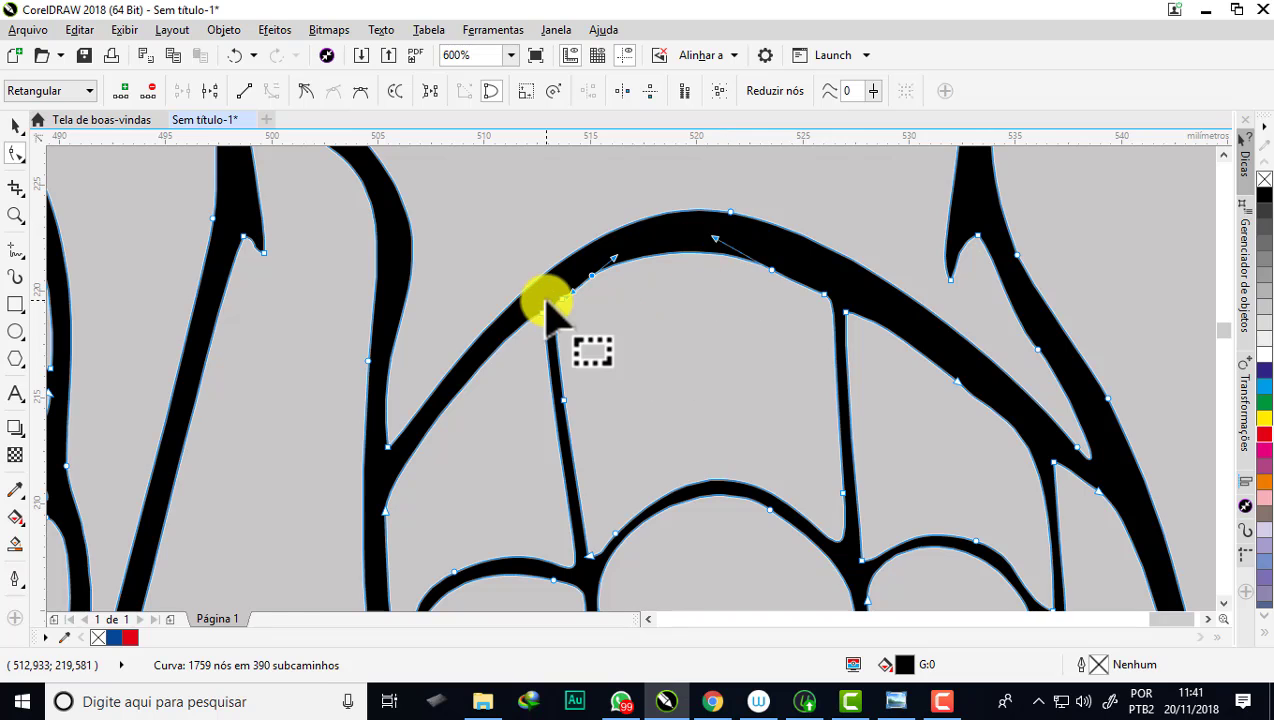
{"action": "scroll", "coordinate": [450, 410], "scroll_direction": "down", "scroll_amount": 1}
{"action": "scroll", "coordinate": [455, 415], "scroll_direction": "up", "scroll_amount": 1}
{"action": "scroll", "coordinate": [460, 420], "scroll_direction": "up", "scroll_amount": 1}
{"action": "scroll", "coordinate": [466, 385], "scroll_direction": "up", "scroll_amount": 1}
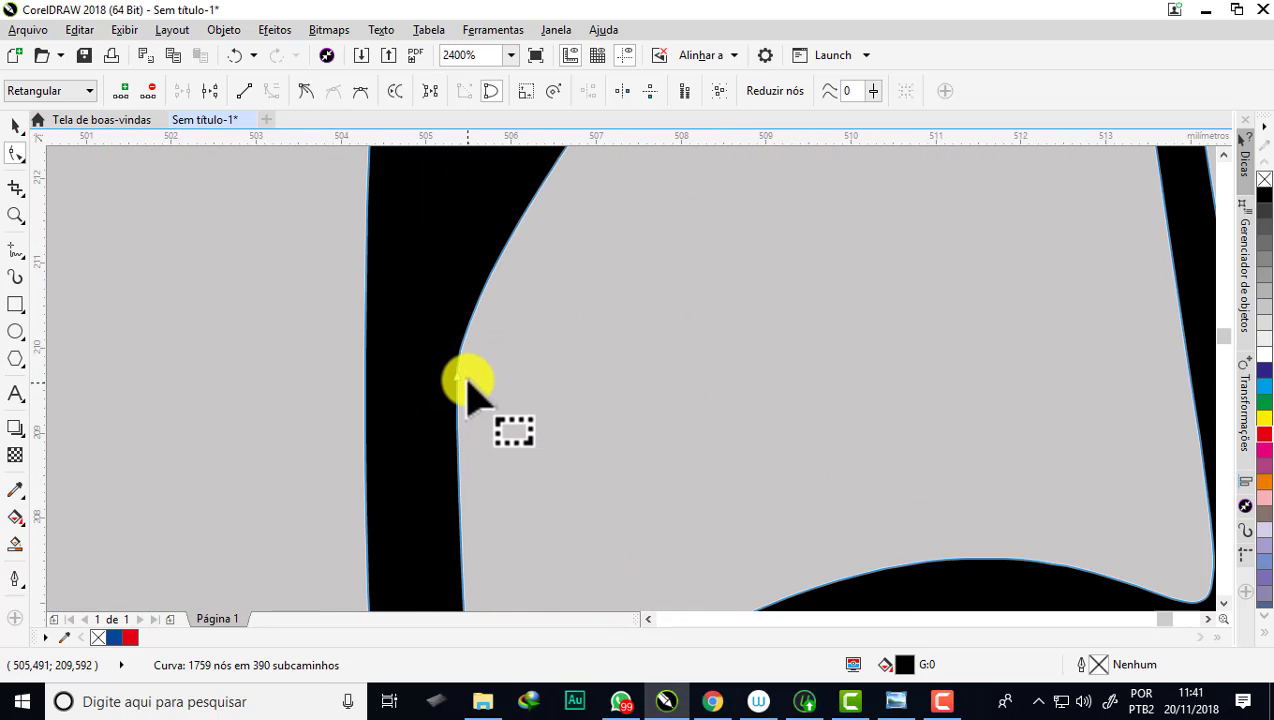
Step: Reshape the vertical strand's edge and the corner where the two strands meet
{"action": "left_click_drag", "start_coordinate": [455, 380], "coordinate": [512, 364]}
{"action": "scroll", "coordinate": [512, 364], "scroll_direction": "down", "scroll_amount": 1}
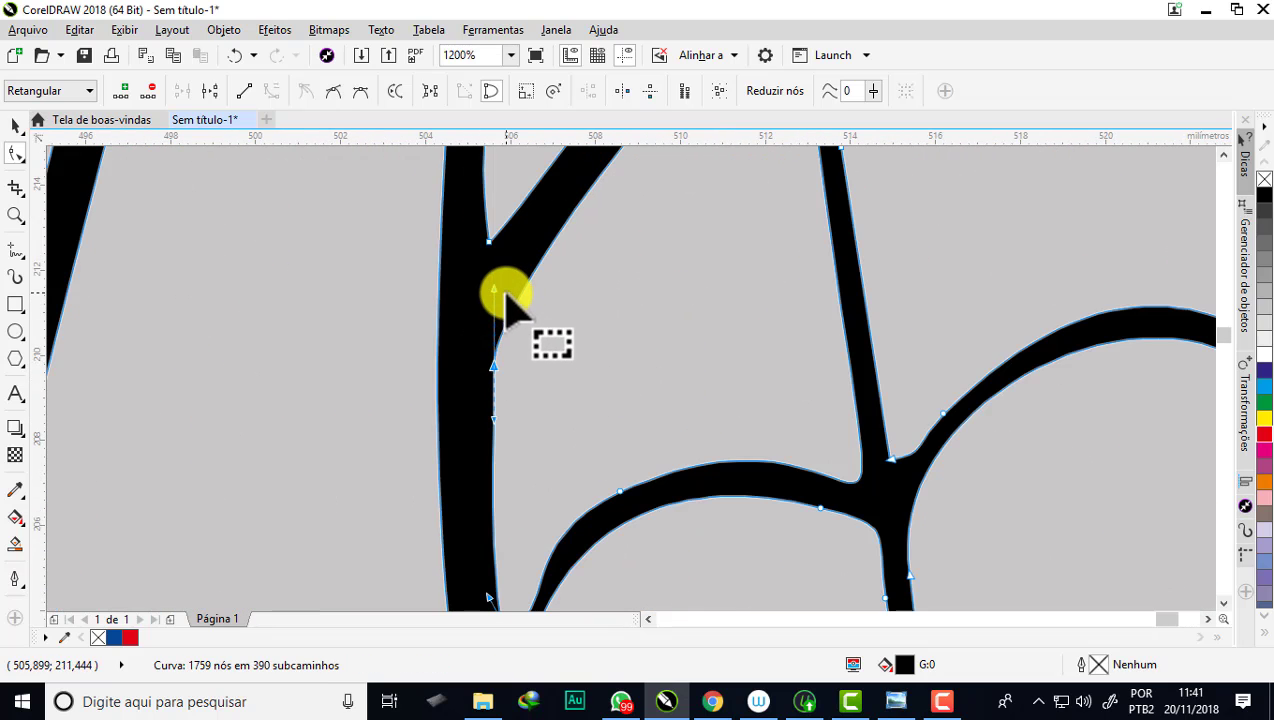
{"action": "scroll", "coordinate": [483, 461], "scroll_direction": "down", "scroll_amount": 1}
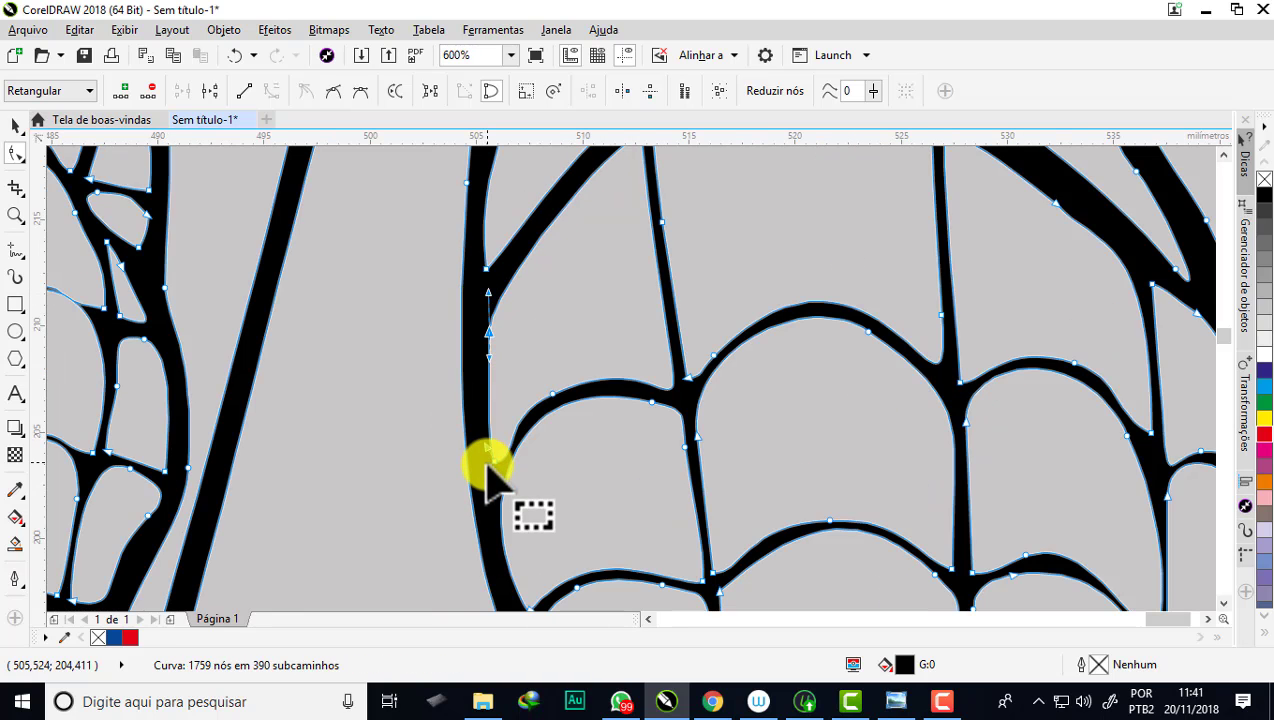
{"action": "scroll", "coordinate": [498, 464], "scroll_direction": "up", "scroll_amount": 2}
{"action": "mouse_move", "coordinate": [490, 310]}
{"action": "left_mouse_down"}
{"action": "mouse_move", "coordinate": [505, 455]}
{"action": "mouse_move", "coordinate": [611, 421]}
{"action": "mouse_move", "coordinate": [526, 398]}
{"action": "left_mouse_up"}
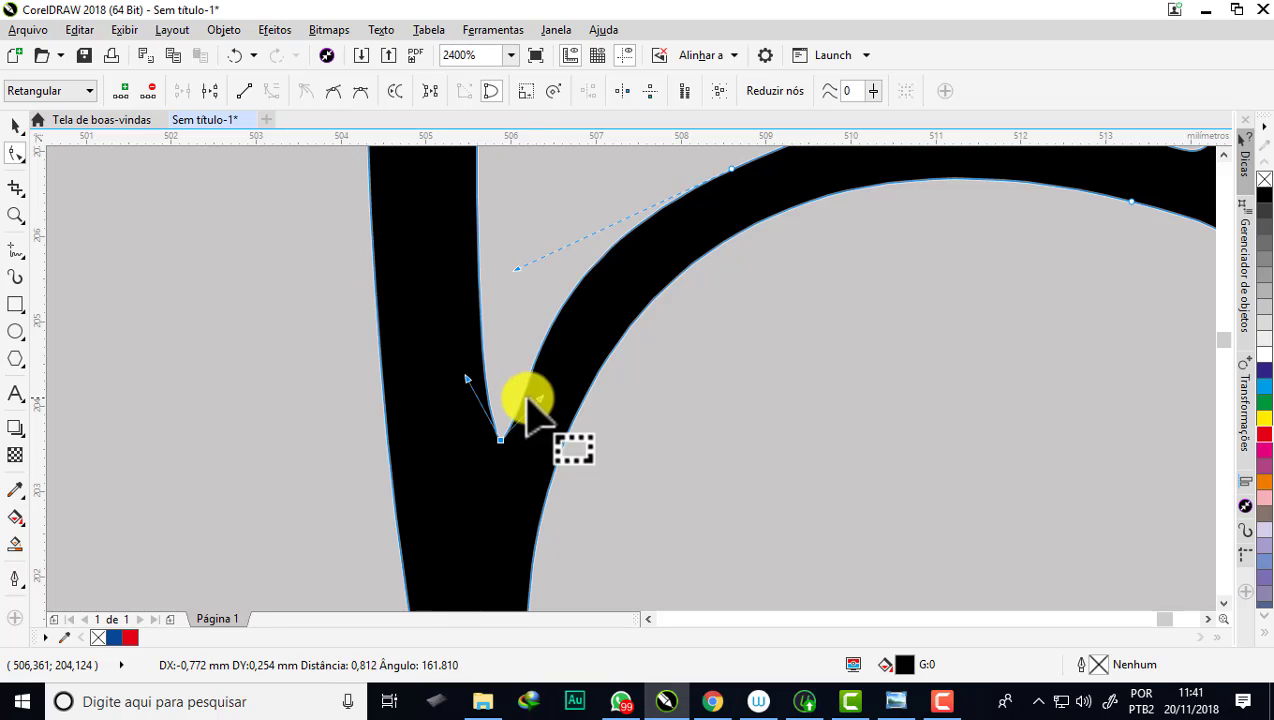
{"action": "scroll", "coordinate": [526, 398], "scroll_direction": "down", "scroll_amount": 1}
{"action": "scroll", "coordinate": [617, 310], "scroll_direction": "up", "scroll_amount": 1}
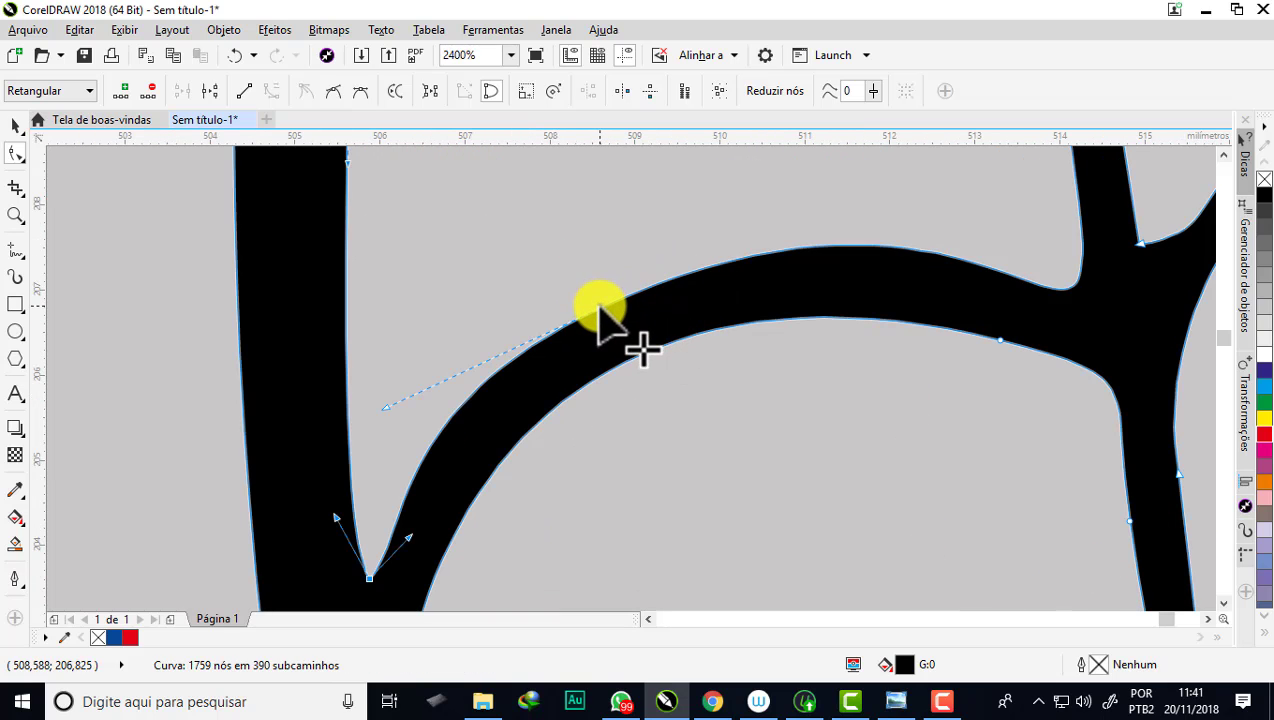
Step: Smooth the arc's upper edge near the corner and the crossing strand
{"action": "left_click_drag", "start_coordinate": [600, 305], "coordinate": [613, 310]}
{"action": "scroll", "coordinate": [612, 300], "scroll_direction": "down", "scroll_amount": 1}
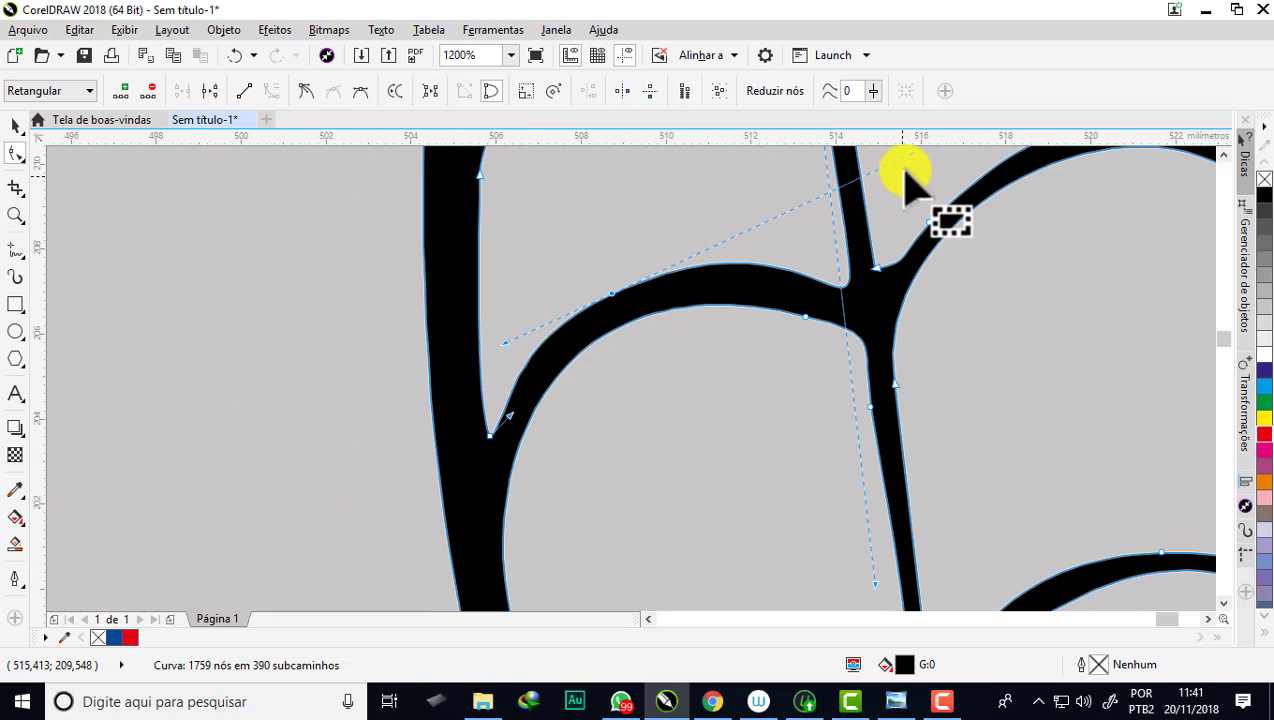
{"action": "scroll", "coordinate": [917, 157], "scroll_direction": "up", "scroll_amount": 1}
{"action": "left_click_drag", "start_coordinate": [935, 152], "coordinate": [896, 165]}
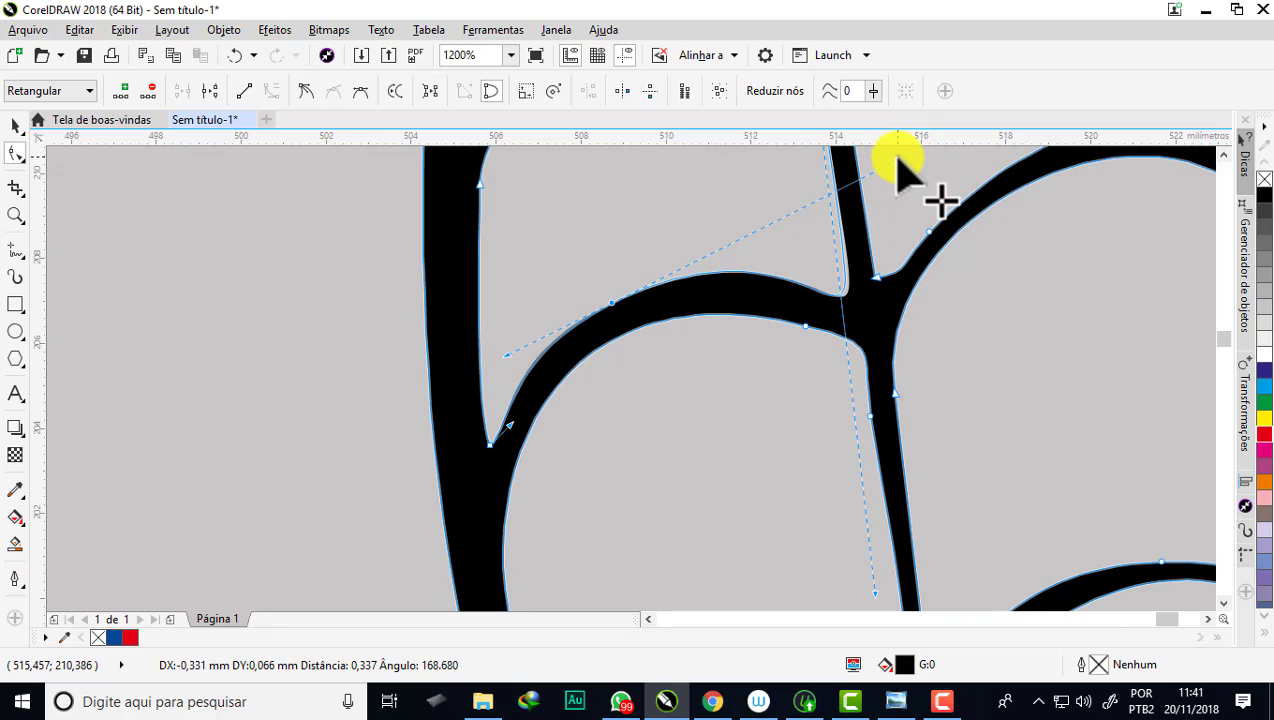
{"action": "scroll", "coordinate": [899, 165], "scroll_direction": "down", "scroll_amount": 1}
{"action": "scroll", "coordinate": [840, 280], "scroll_direction": "up", "scroll_amount": 1}
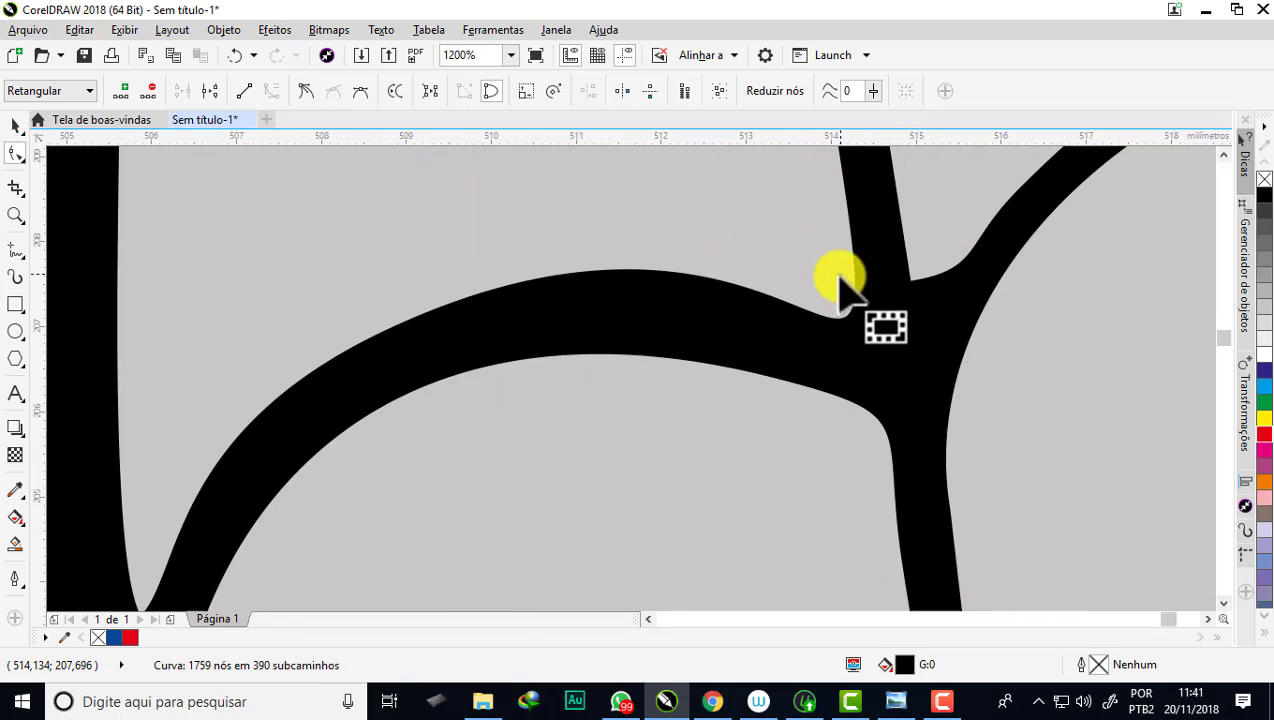
Step: Add a node near the junction, reshape the arc's upper edge and smooth its handles
{"action": "double_click", "coordinate": [826, 318]}
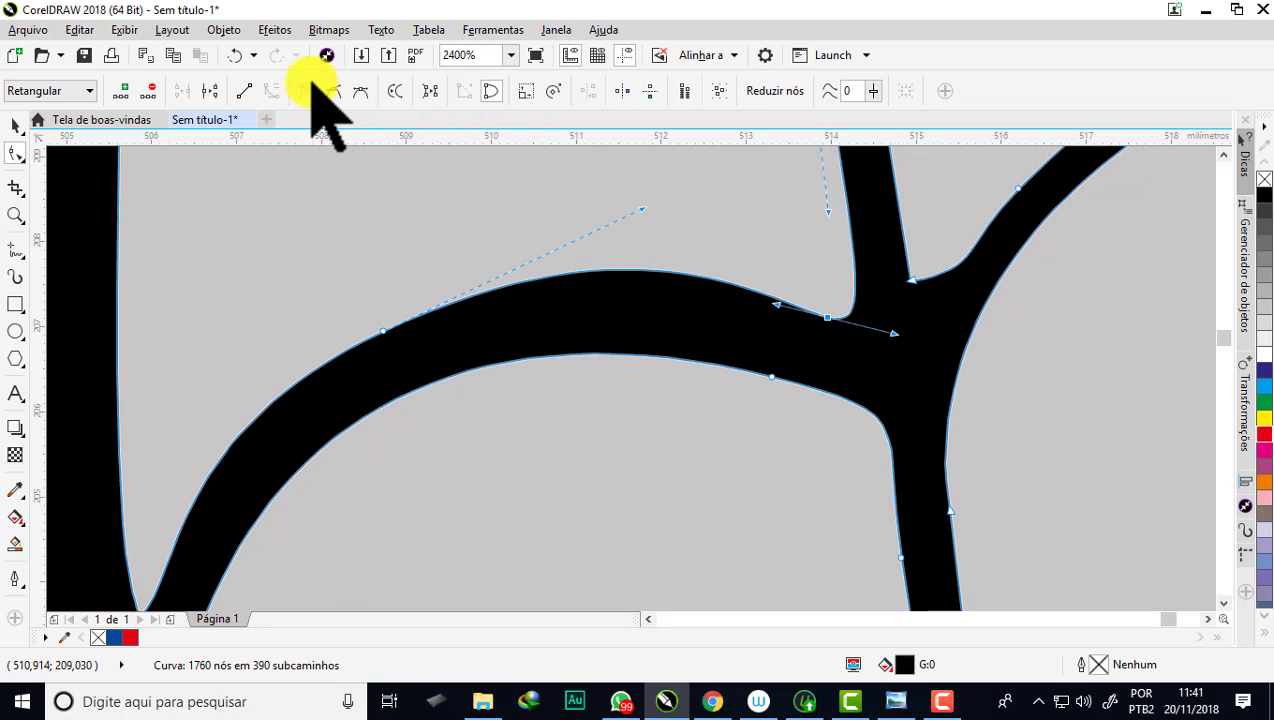
{"action": "scroll", "coordinate": [590, 290], "scroll_direction": "down", "scroll_amount": 1}
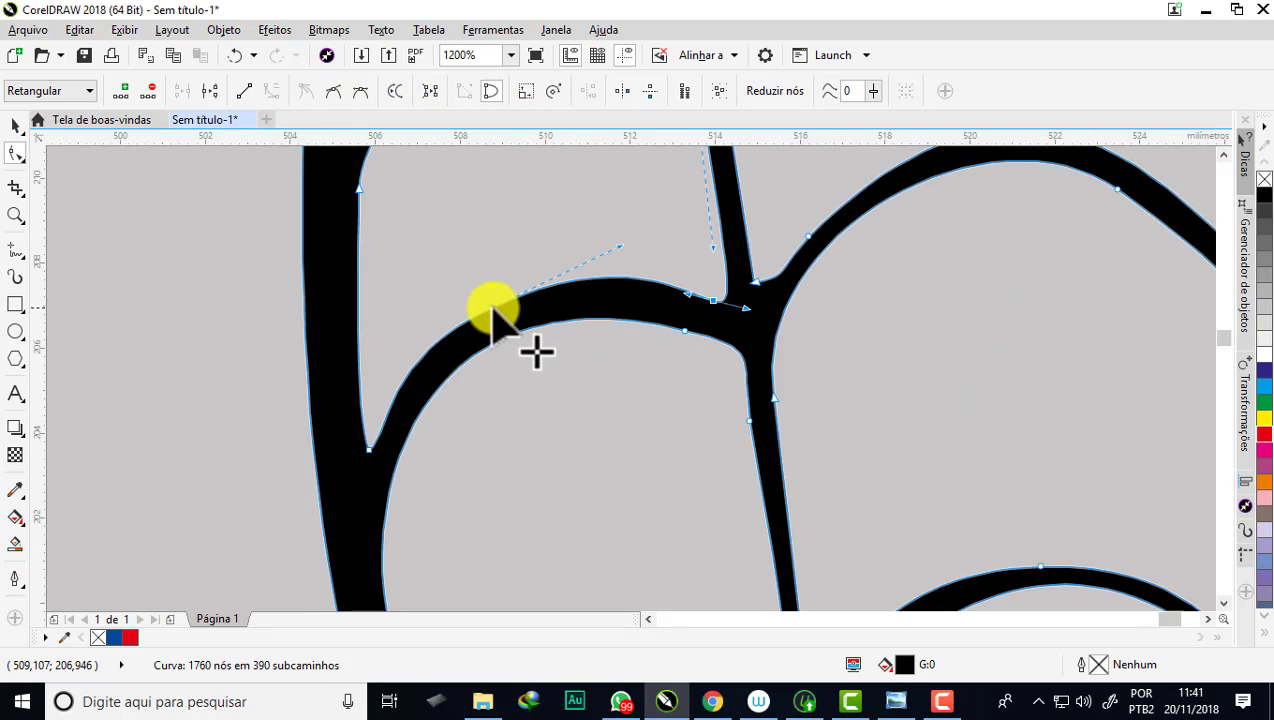
{"action": "scroll", "coordinate": [490, 316], "scroll_direction": "up", "scroll_amount": 1}
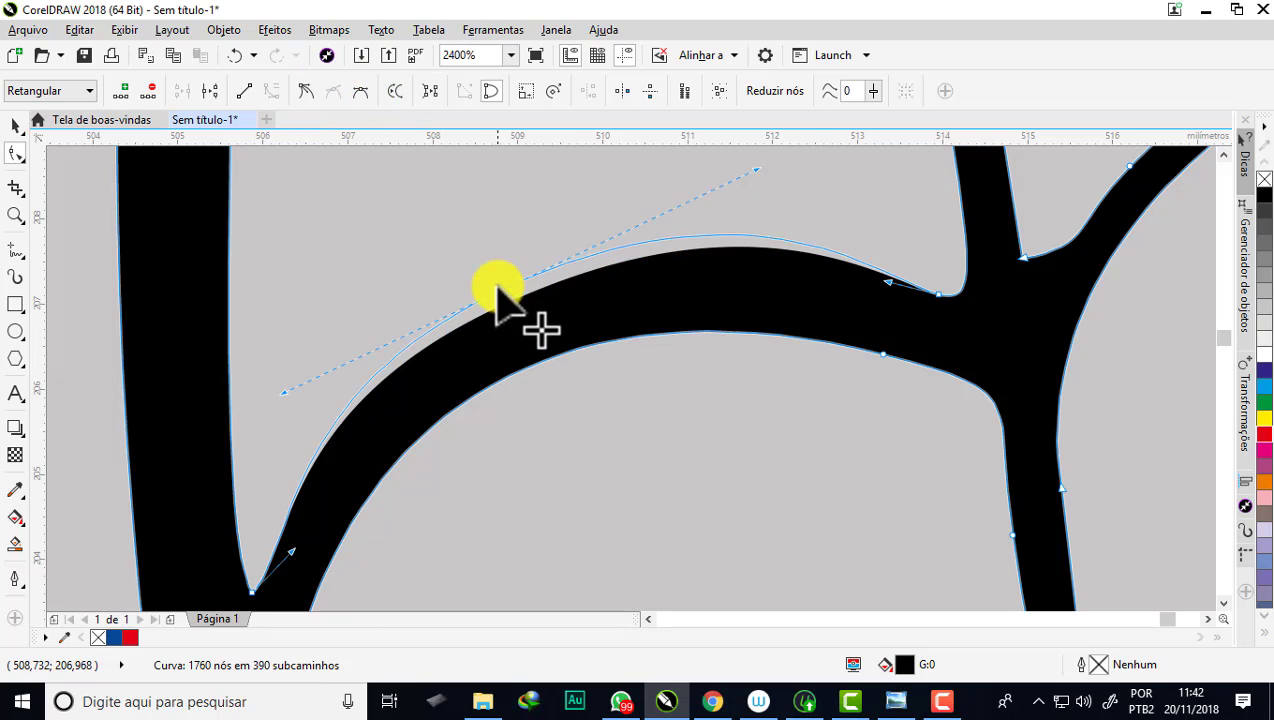
{"action": "mouse_move", "coordinate": [594, 262]}
{"action": "left_mouse_down"}
{"action": "mouse_move", "coordinate": [600, 240]}
{"action": "mouse_move", "coordinate": [735, 180]}
{"action": "mouse_move", "coordinate": [703, 187]}
{"action": "left_mouse_up"}
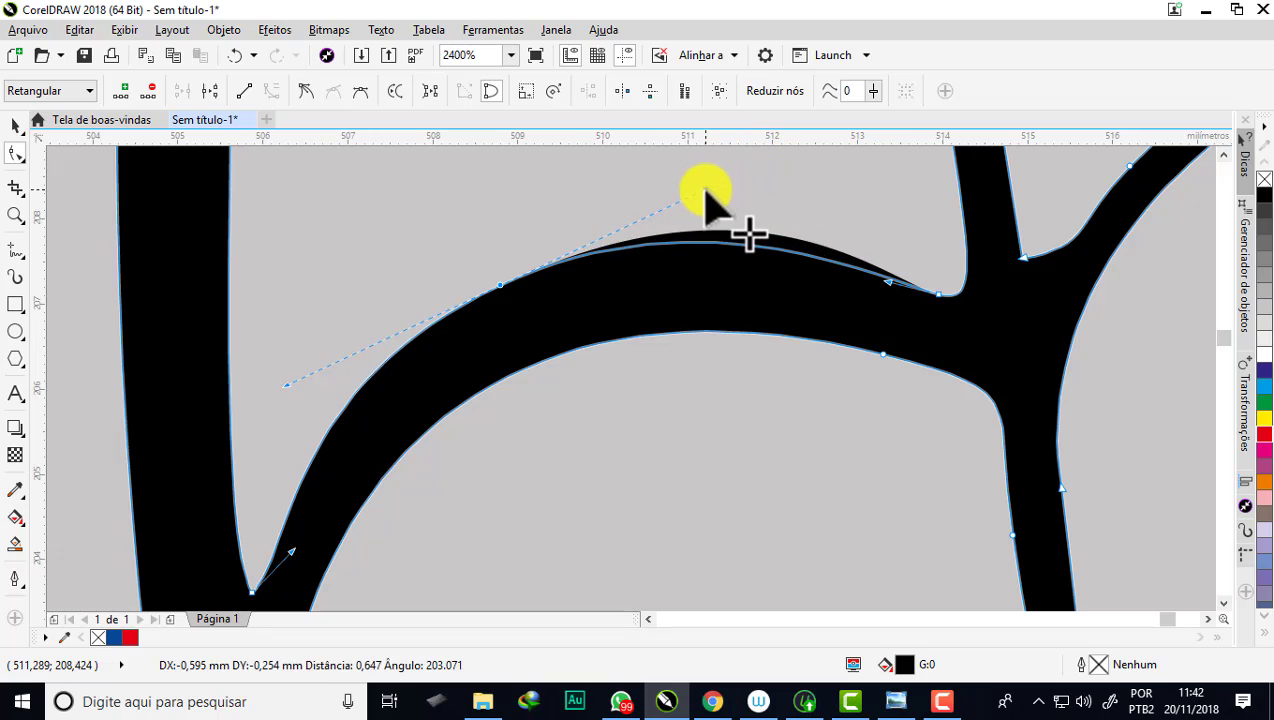
{"action": "mouse_move", "coordinate": [286, 386]}
{"action": "left_mouse_down"}
{"action": "mouse_move", "coordinate": [343, 356]}
{"action": "mouse_move", "coordinate": [313, 382]}
{"action": "left_mouse_up"}
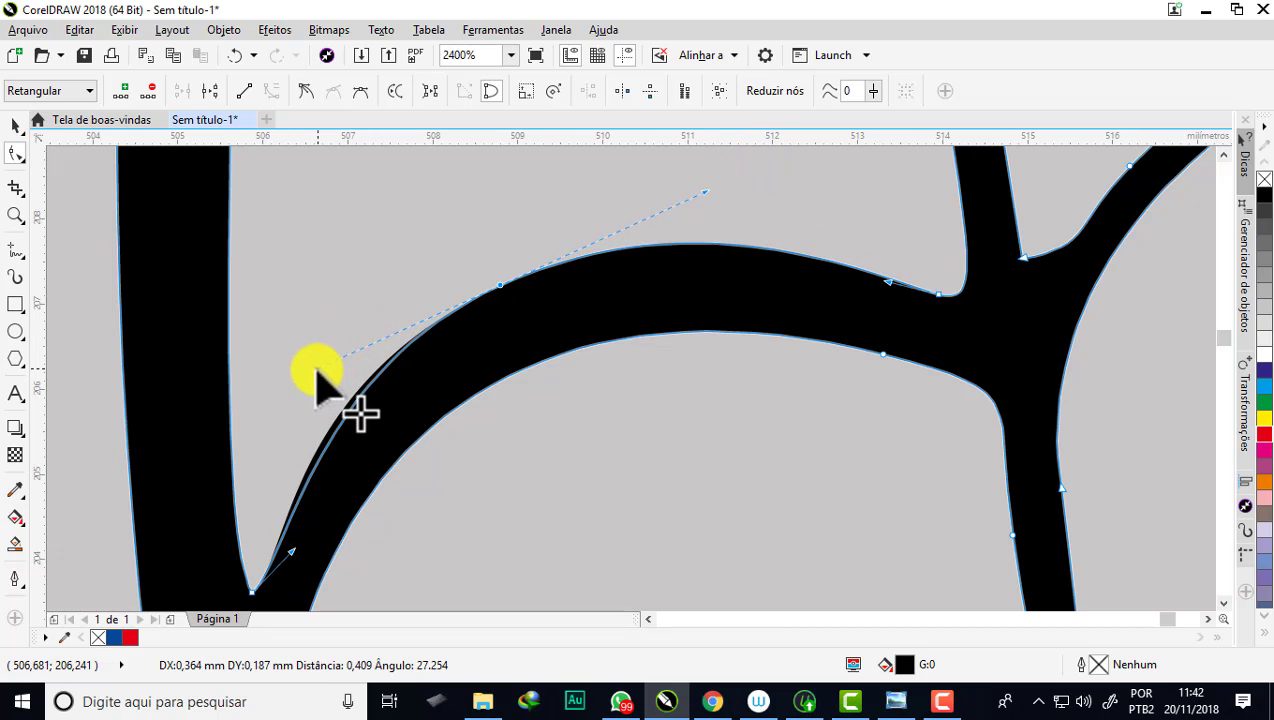
{"action": "scroll", "coordinate": [500, 284], "scroll_direction": "down", "scroll_amount": 1}
{"action": "scroll", "coordinate": [660, 279], "scroll_direction": "down", "scroll_amount": 2}
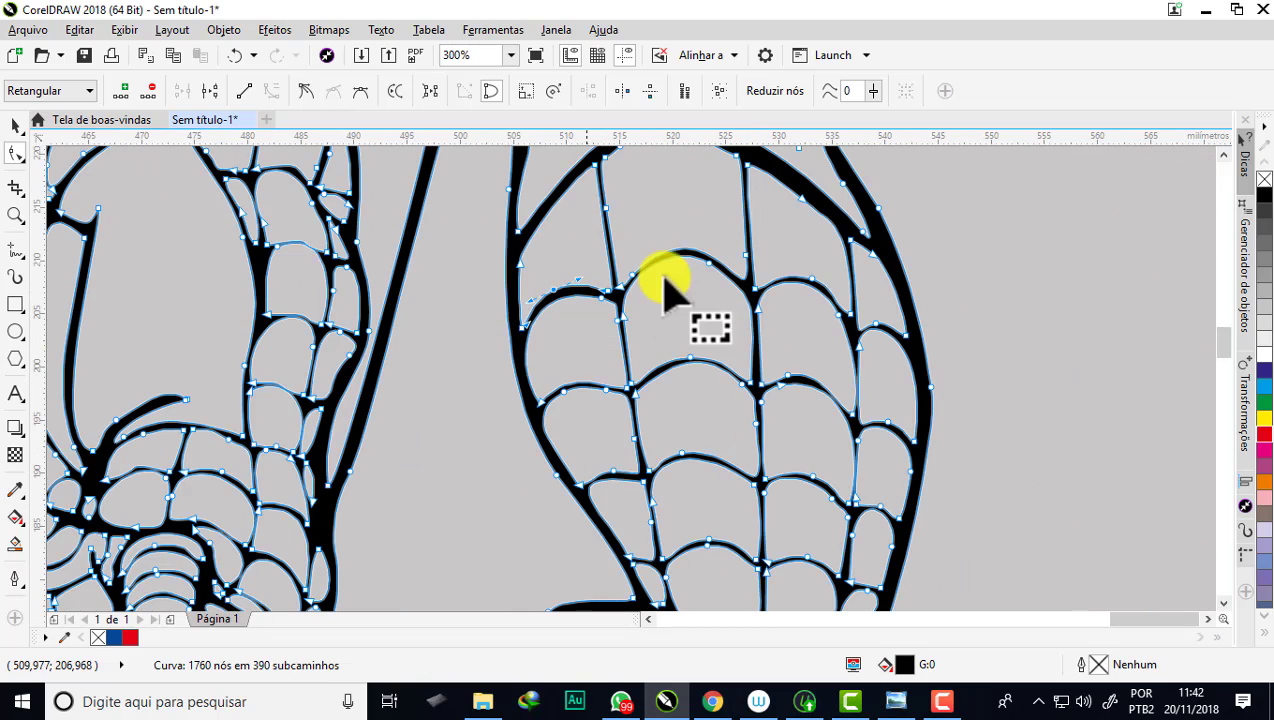
{"action": "scroll", "coordinate": [695, 255], "scroll_direction": "up", "scroll_amount": 2}
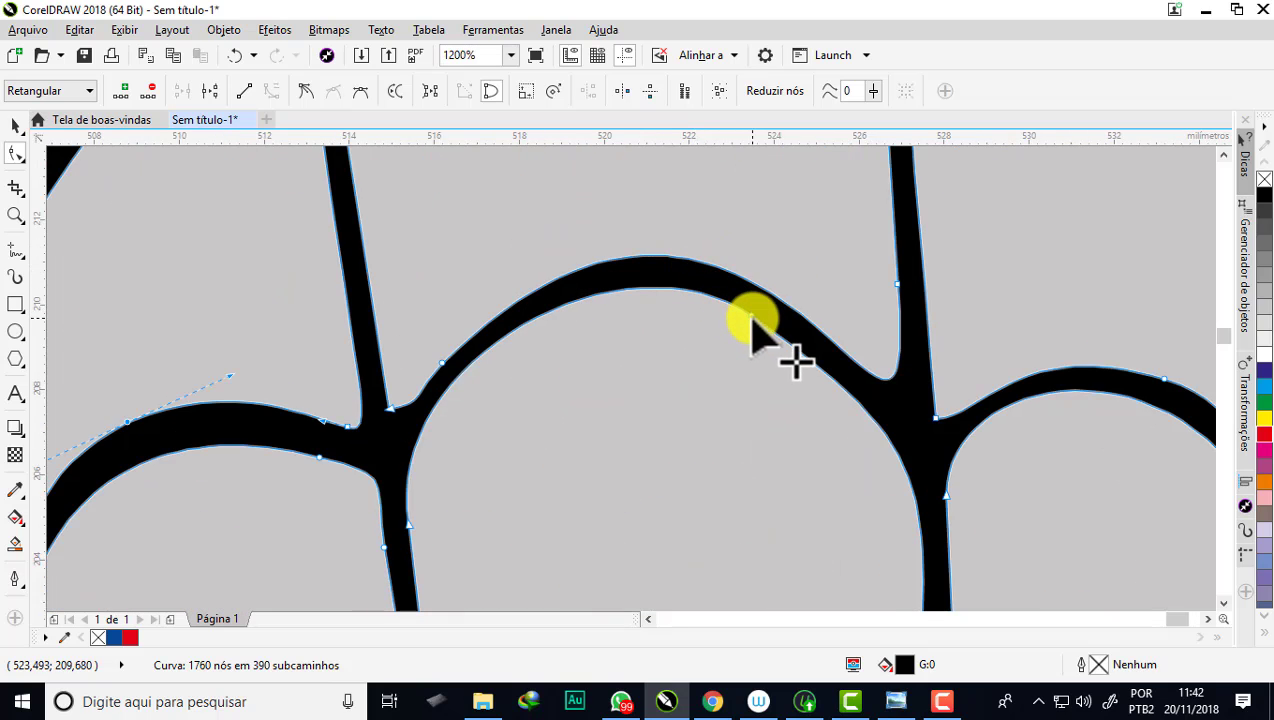
Step: Reshape the arched web curve and smooth its top node's handle
{"action": "mouse_move", "coordinate": [751, 319]}
{"action": "left_mouse_down"}
{"action": "mouse_move", "coordinate": [747, 342]}
{"action": "mouse_move", "coordinate": [771, 340]}
{"action": "left_mouse_up"}
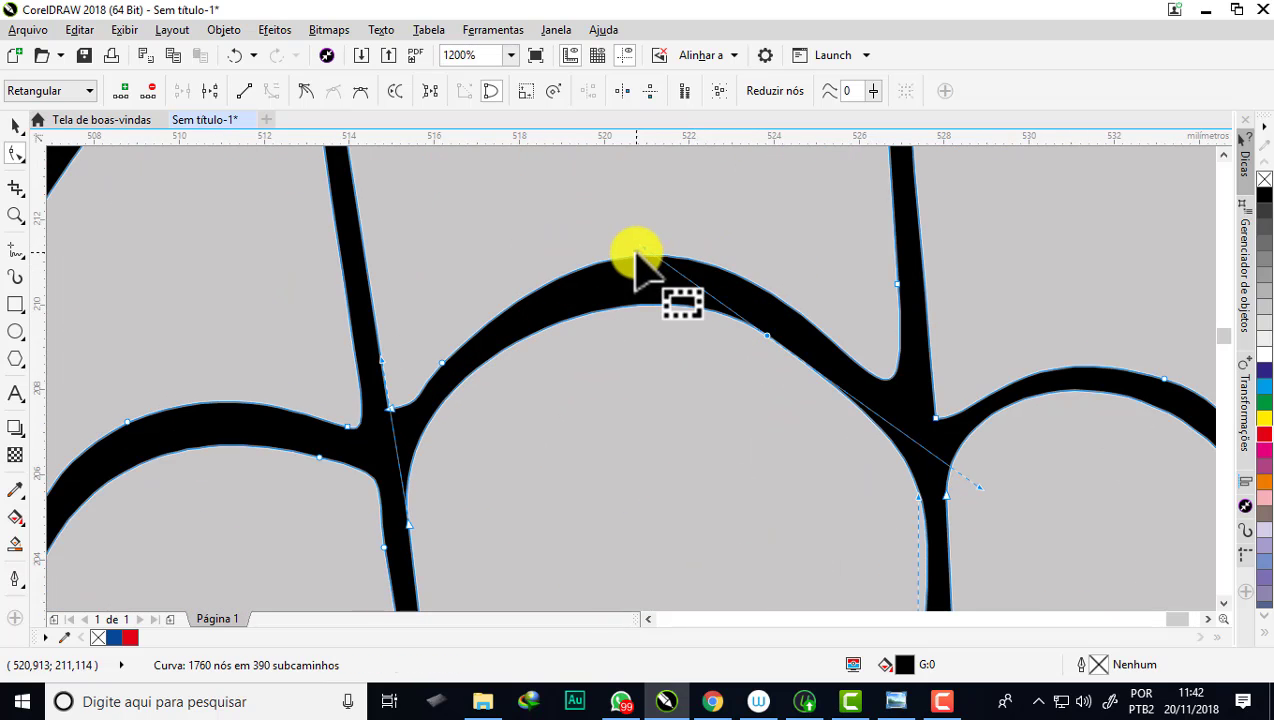
{"action": "left_click_drag", "start_coordinate": [643, 262], "coordinate": [447, 370]}
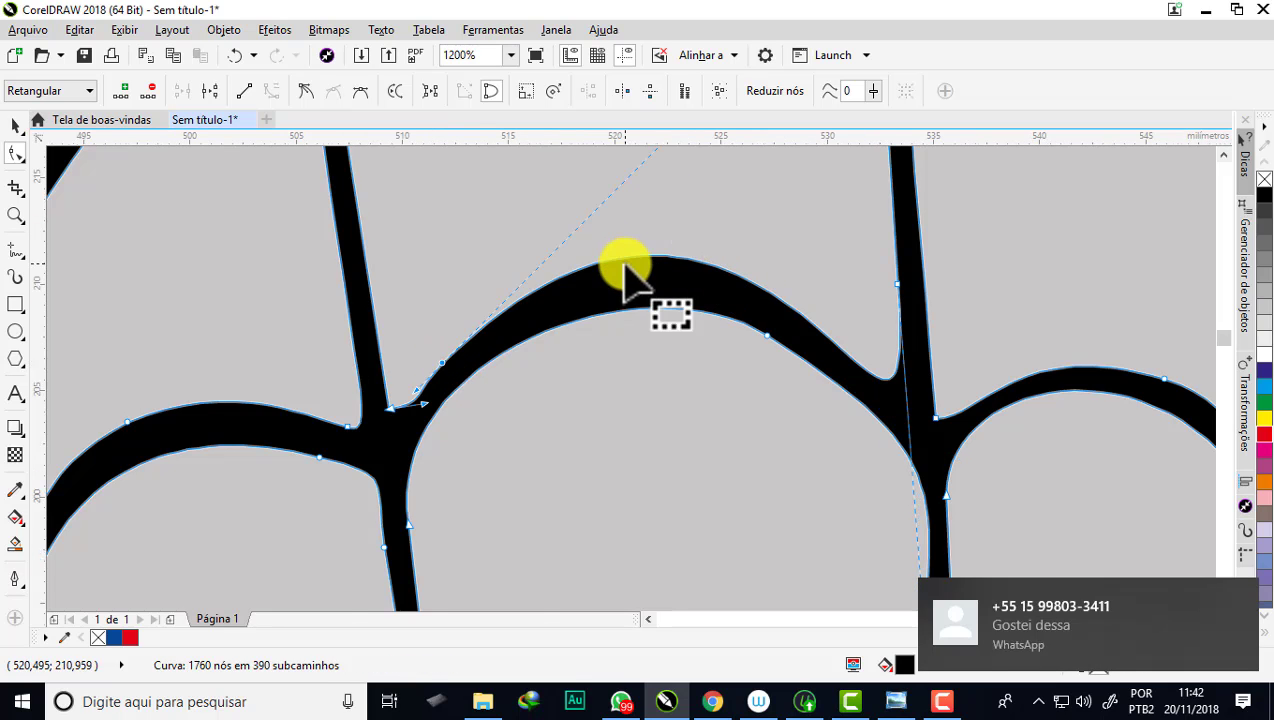
{"action": "scroll", "coordinate": [625, 250], "scroll_direction": "down", "scroll_amount": 1}
{"action": "left_click_drag", "start_coordinate": [695, 161], "coordinate": [713, 168]}
{"action": "scroll", "coordinate": [755, 368], "scroll_direction": "up", "scroll_amount": 1}
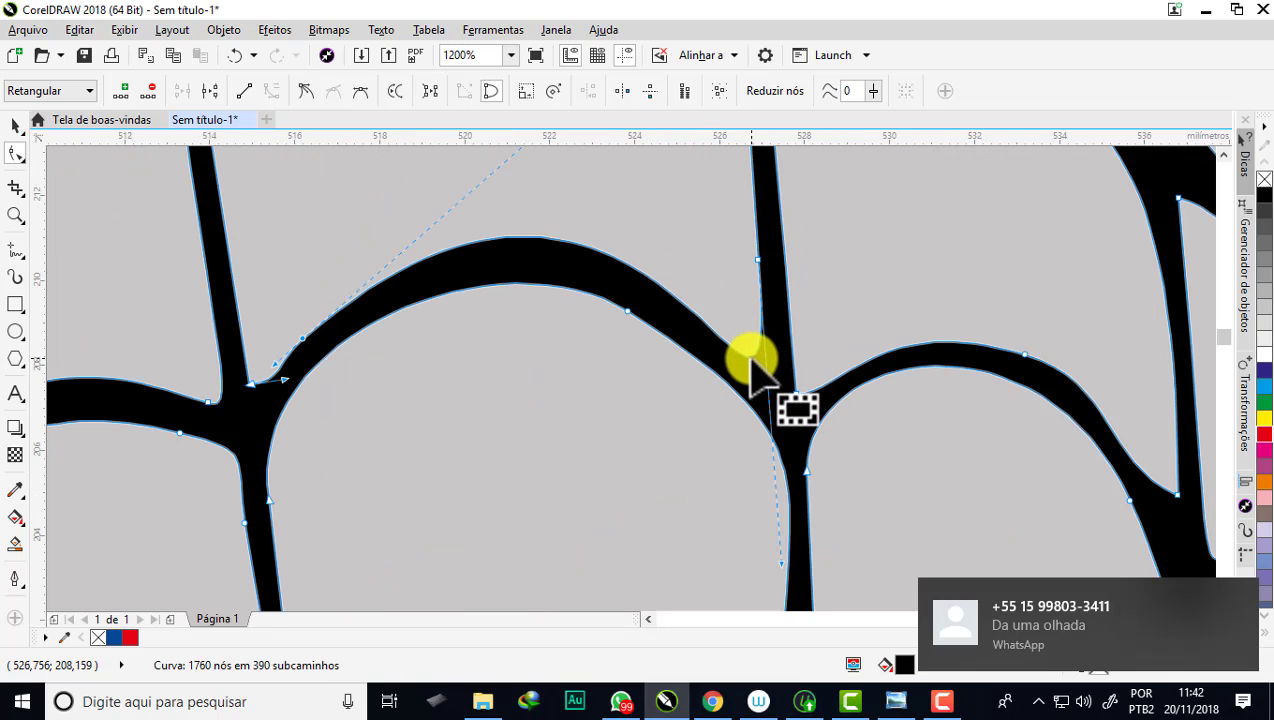
Step: Add a node where the arch meets the stem and smooth the curve there
{"action": "double_click", "coordinate": [750, 357]}
{"action": "left_click_drag", "start_coordinate": [749, 361], "coordinate": [506, 256]}
{"action": "scroll", "coordinate": [515, 240], "scroll_direction": "down", "scroll_amount": 1}
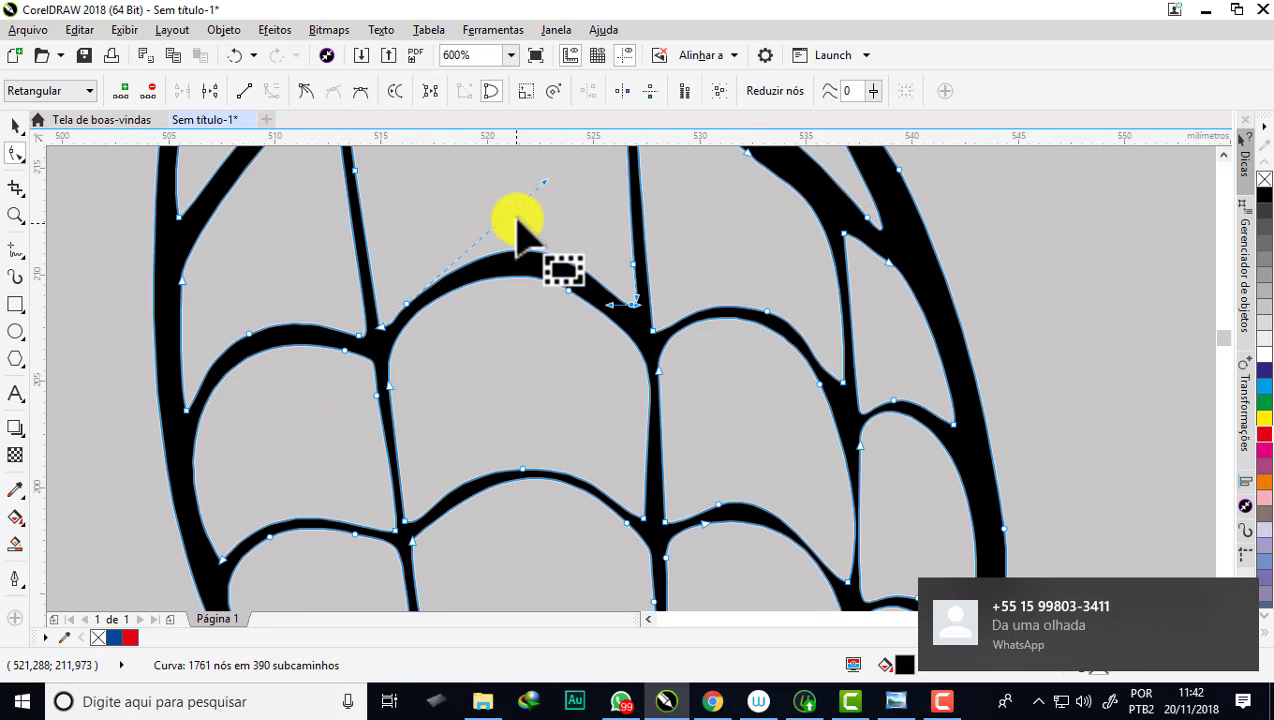
{"action": "mouse_move", "coordinate": [545, 184]}
{"action": "left_mouse_down"}
{"action": "mouse_move", "coordinate": [524, 185]}
{"action": "mouse_move", "coordinate": [455, 276]}
{"action": "left_mouse_up"}
{"action": "scroll", "coordinate": [455, 276], "scroll_direction": "up", "scroll_amount": 1}
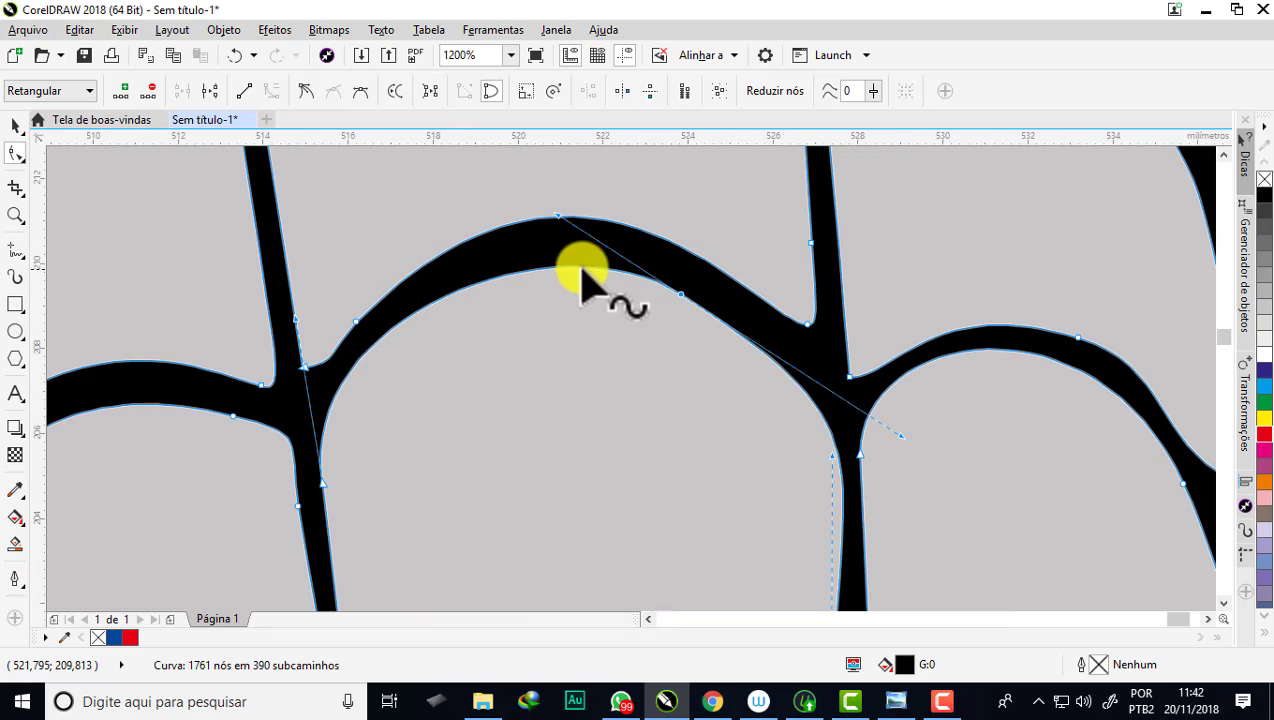
{"action": "left_click", "coordinate": [540, 278]}
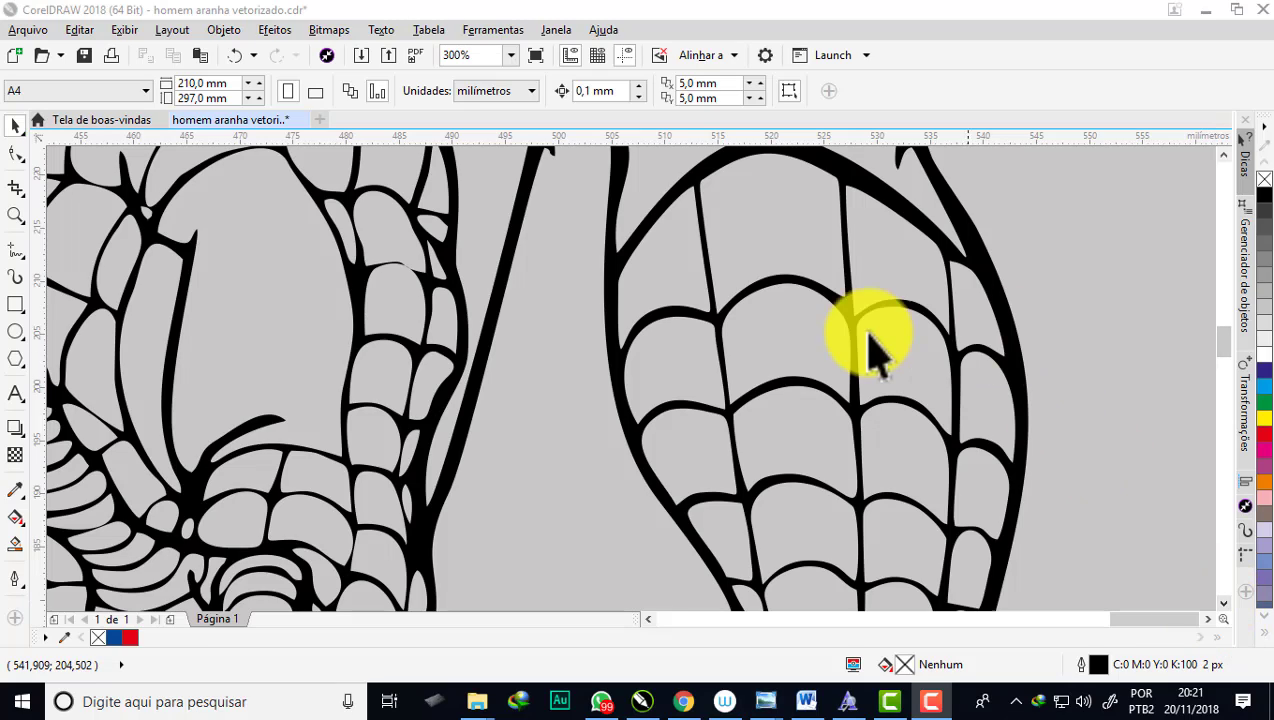
Step: Zoom around the finished Spider-Man line art to inspect the smoothed curves
{"action": "scroll", "coordinate": [860, 315], "scroll_direction": "down", "scroll_amount": 2}
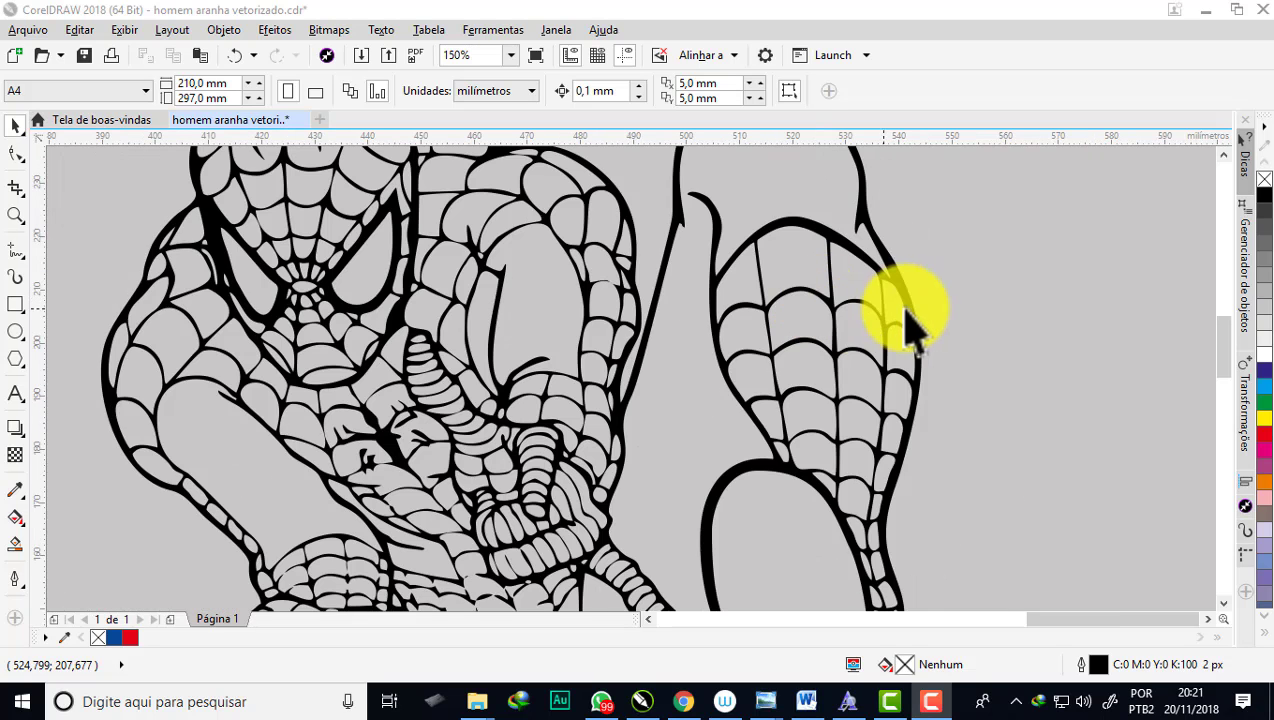
{"action": "scroll", "coordinate": [905, 310], "scroll_direction": "up", "scroll_amount": 2}
{"action": "scroll", "coordinate": [910, 299], "scroll_direction": "up", "scroll_amount": 2}
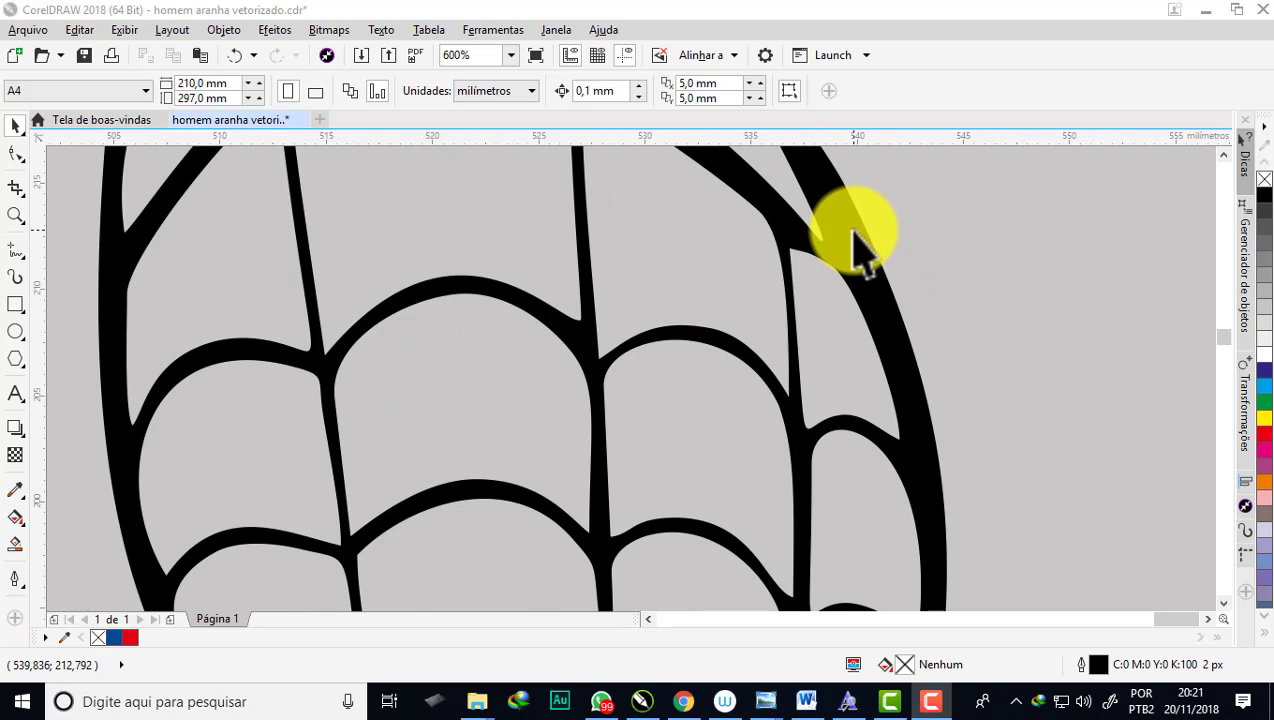
{"action": "scroll", "coordinate": [855, 245], "scroll_direction": "down", "scroll_amount": 1}
{"action": "scroll", "coordinate": [853, 242], "scroll_direction": "down", "scroll_amount": 1}
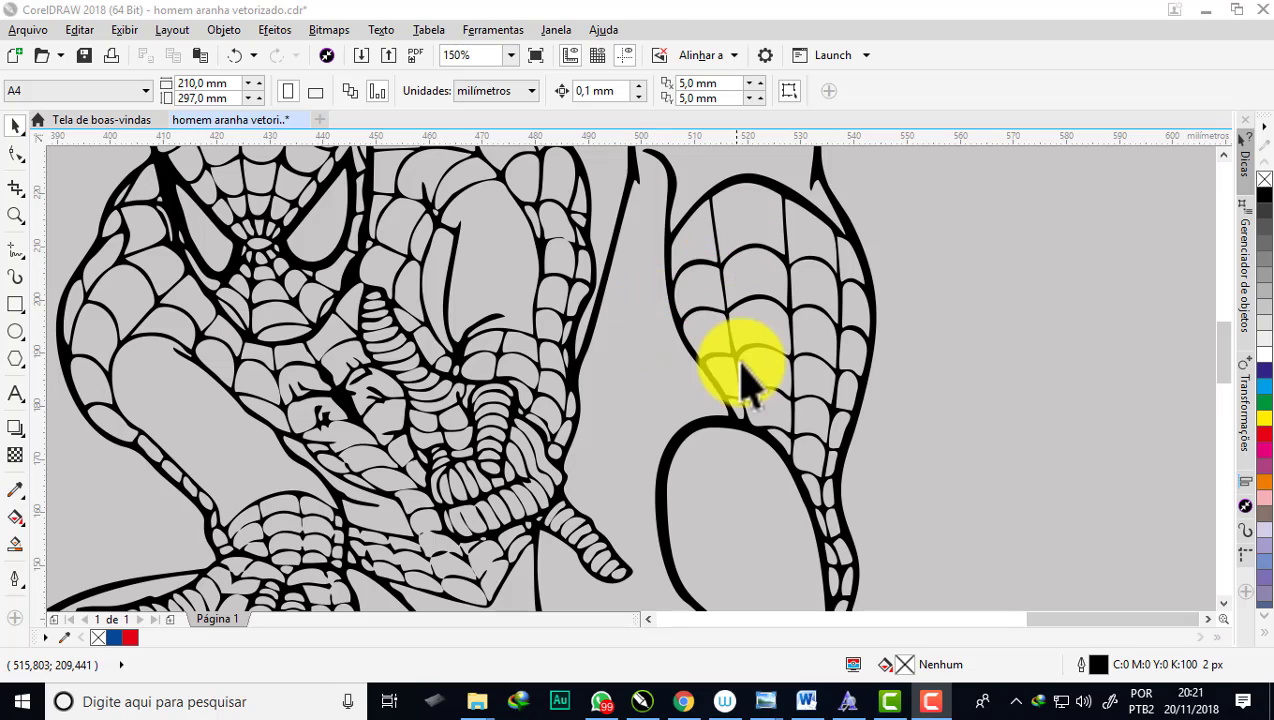
{"action": "scroll", "coordinate": [745, 375], "scroll_direction": "down", "scroll_amount": 1}
{"action": "scroll", "coordinate": [745, 228], "scroll_direction": "up", "scroll_amount": 1}
{"action": "scroll", "coordinate": [750, 215], "scroll_direction": "up", "scroll_amount": 2}
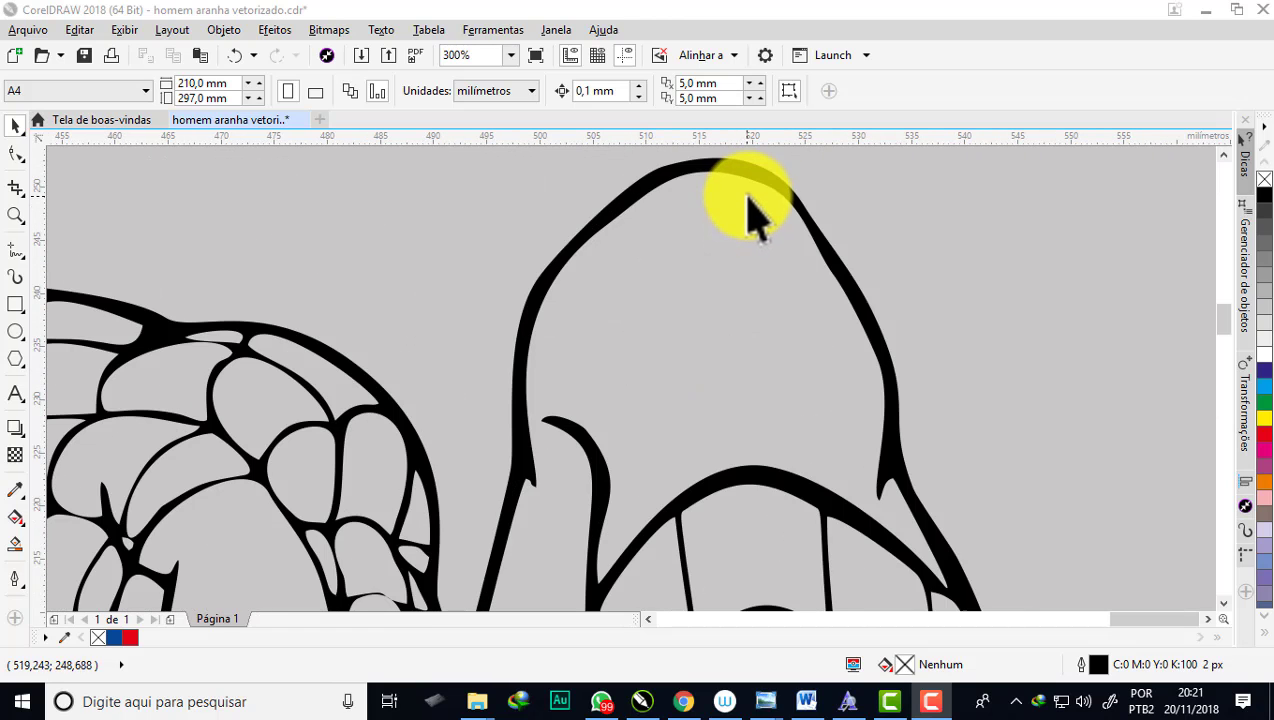
{"action": "scroll", "coordinate": [755, 210], "scroll_direction": "down", "scroll_amount": 2}
{"action": "scroll", "coordinate": [745, 228], "scroll_direction": "down", "scroll_amount": 1}
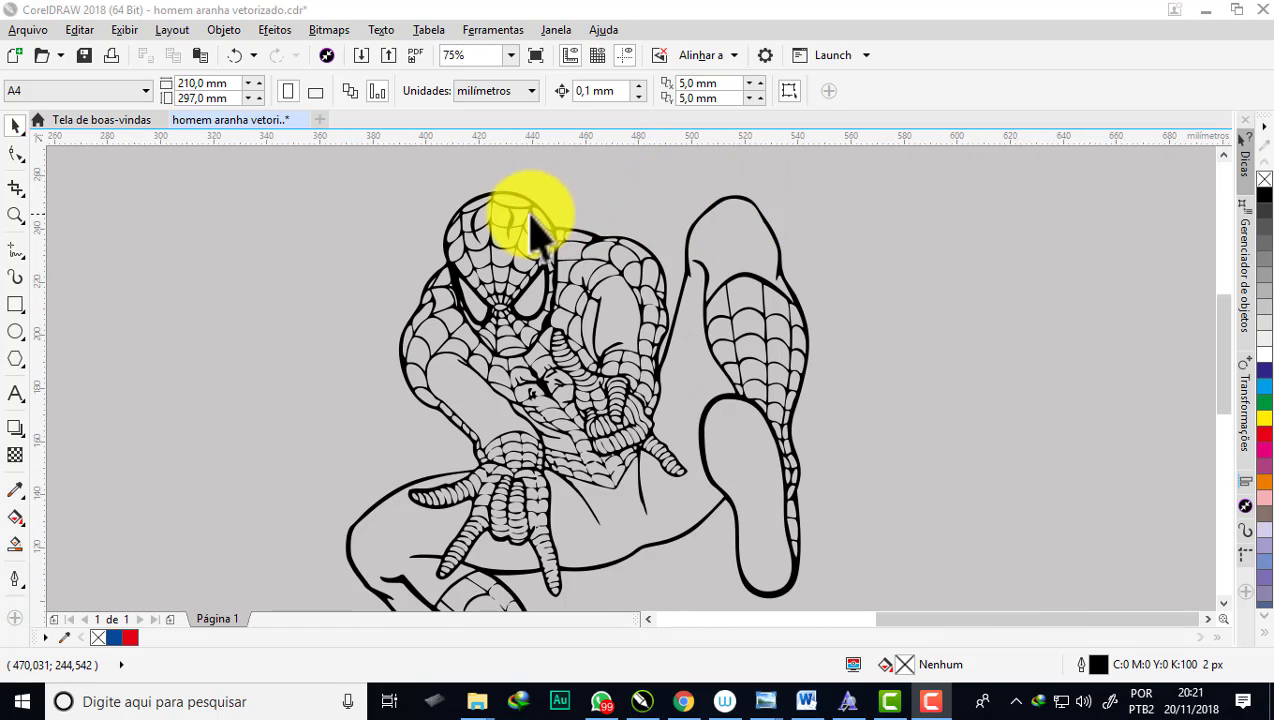
{"action": "scroll", "coordinate": [595, 250], "scroll_direction": "up", "scroll_amount": 2}
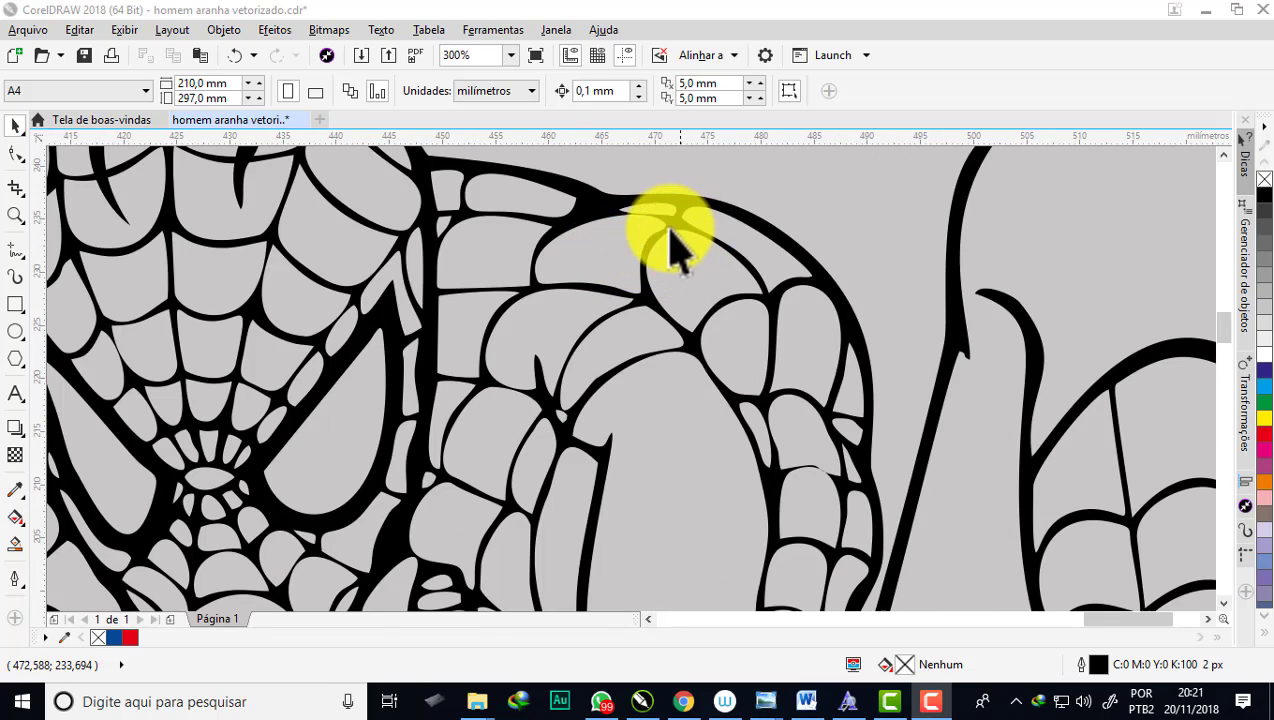
{"action": "scroll", "coordinate": [640, 243], "scroll_direction": "down", "scroll_amount": 1}
{"action": "scroll", "coordinate": [467, 240], "scroll_direction": "up", "scroll_amount": 1}
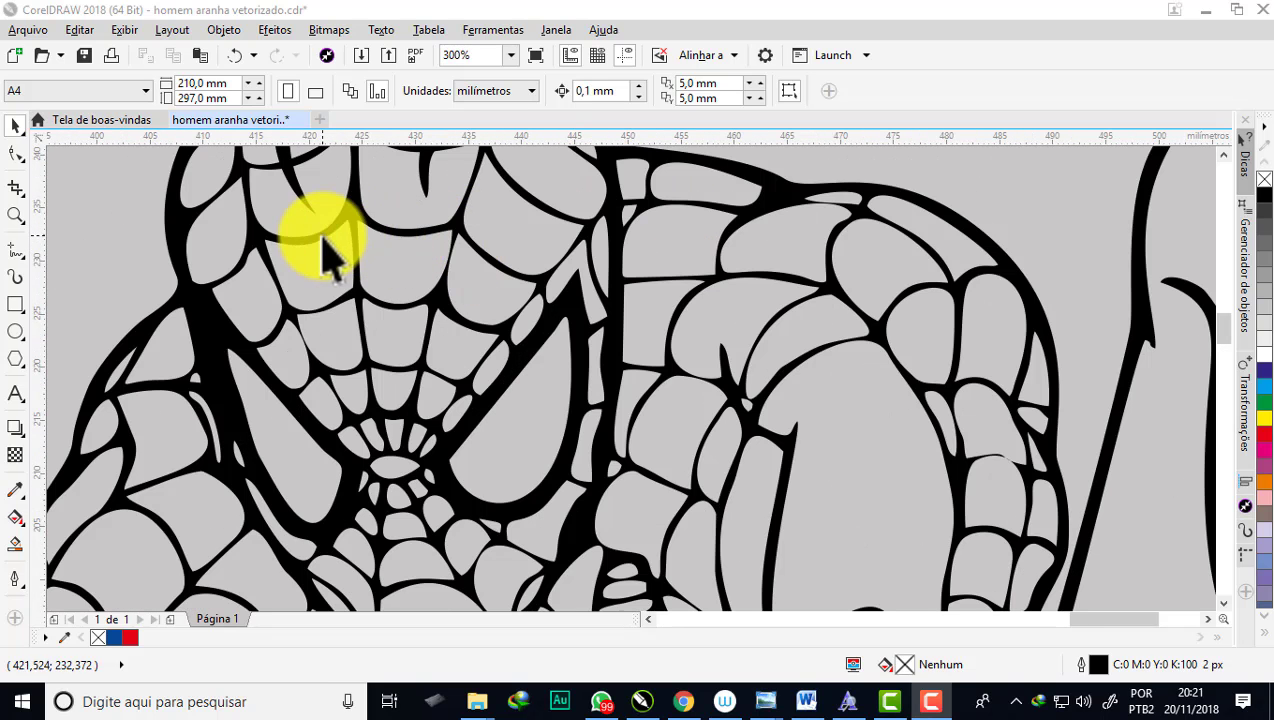
{"action": "scroll", "coordinate": [826, 305], "scroll_direction": "down", "scroll_amount": 1}
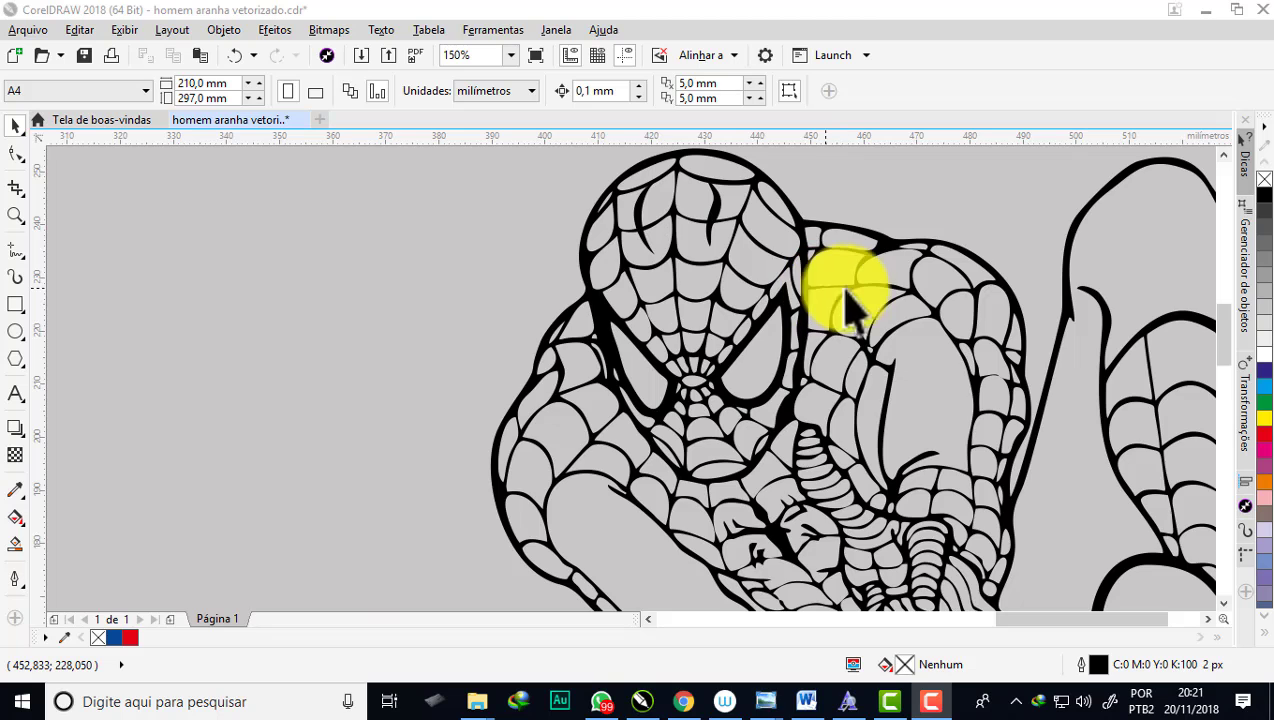
{"action": "scroll", "coordinate": [895, 292], "scroll_direction": "up", "scroll_amount": 1}
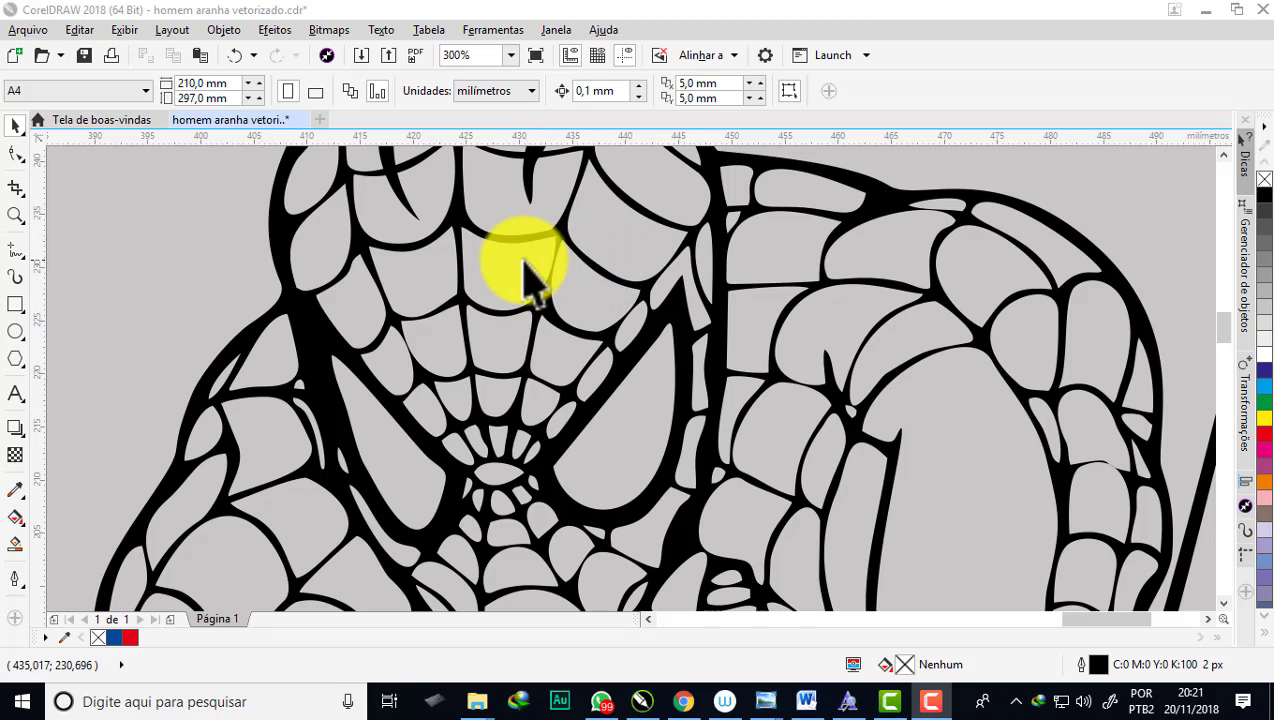
{"action": "scroll", "coordinate": [526, 272], "scroll_direction": "down", "scroll_amount": 2}
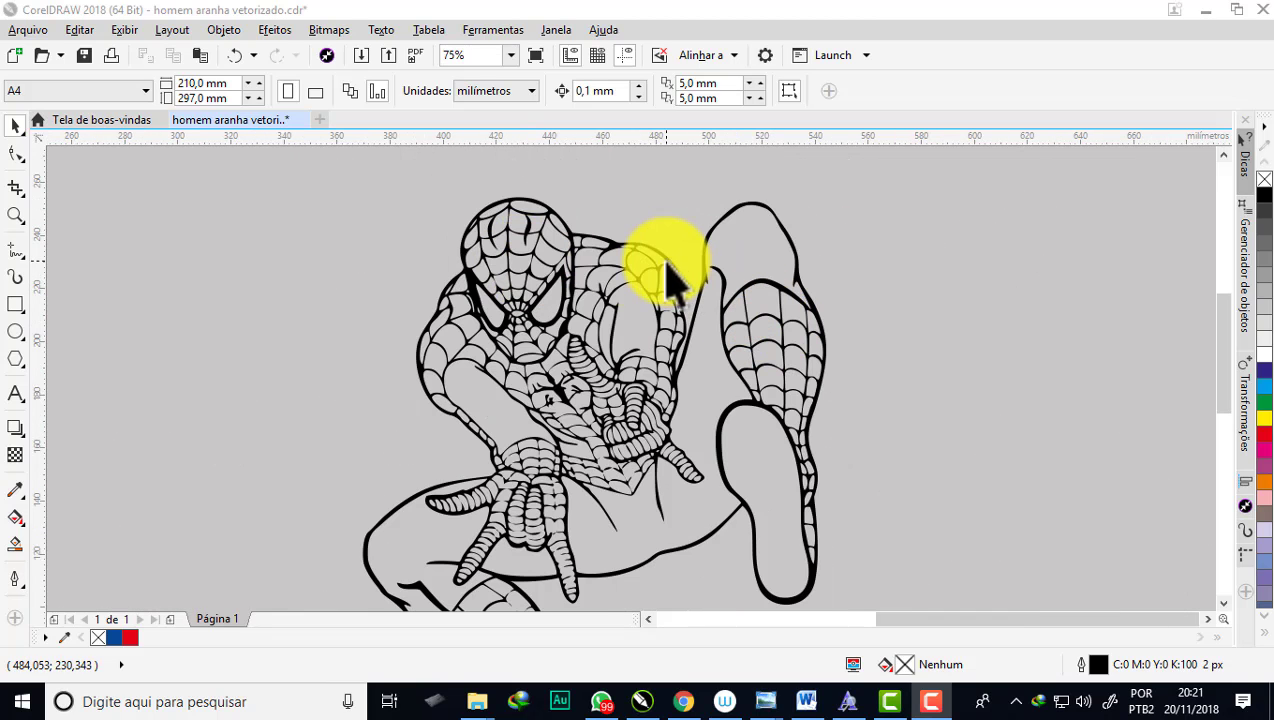
Step: Switch to the Smart Fill tool and bring up its fill colour picker
{"action": "left_click", "coordinate": [16, 547]}
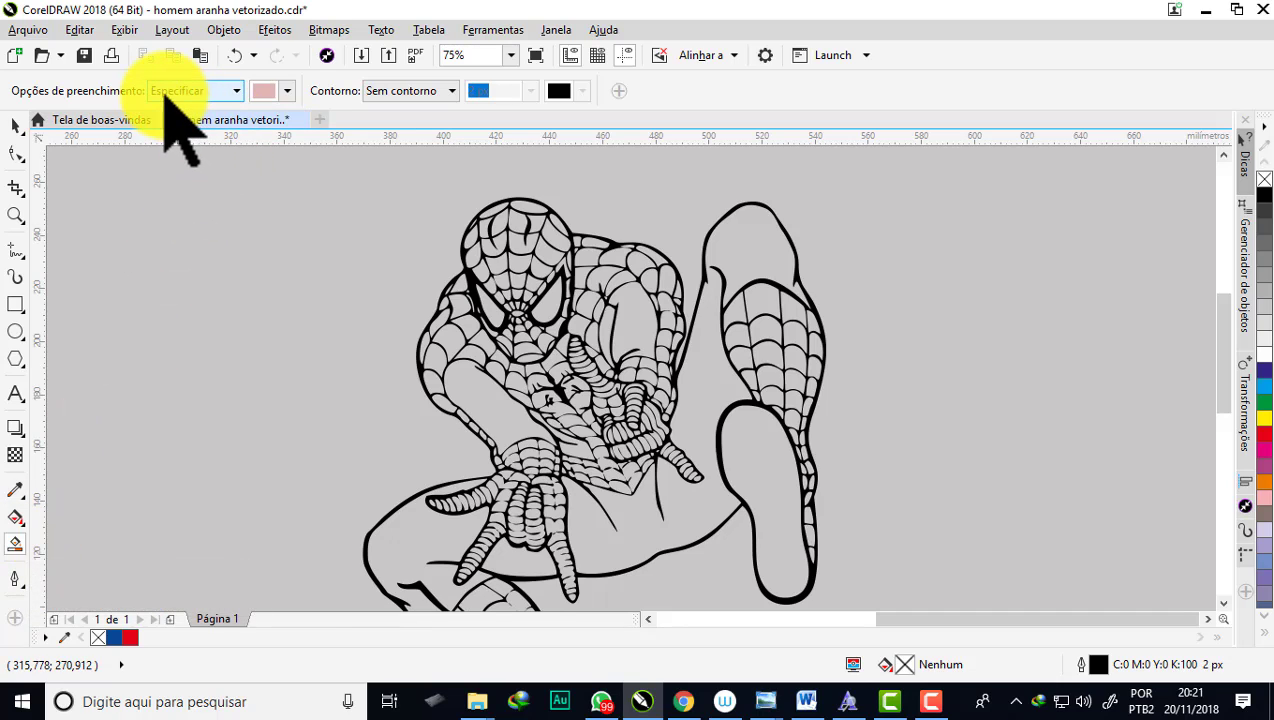
{"action": "left_click", "coordinate": [287, 89]}
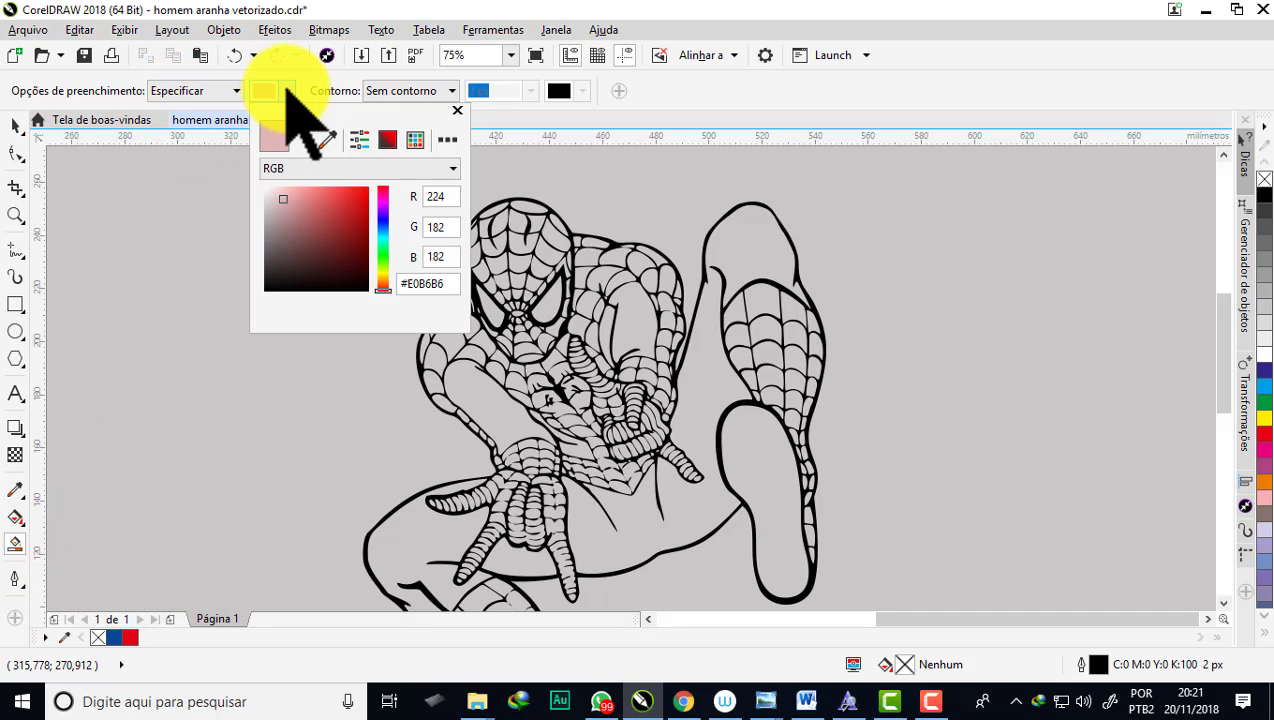
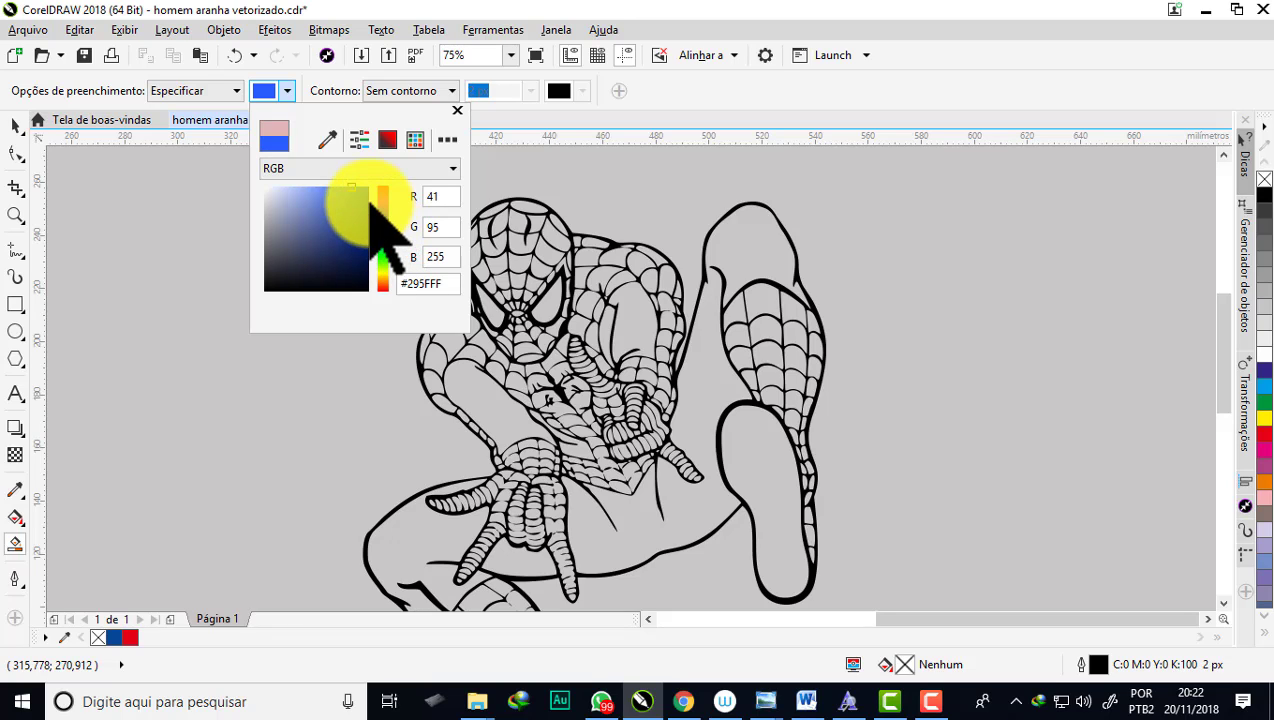
Step: Fill Spider-Man's hips and raised leg with bright blue #295FFF
{"action": "left_click", "coordinate": [490, 114]}
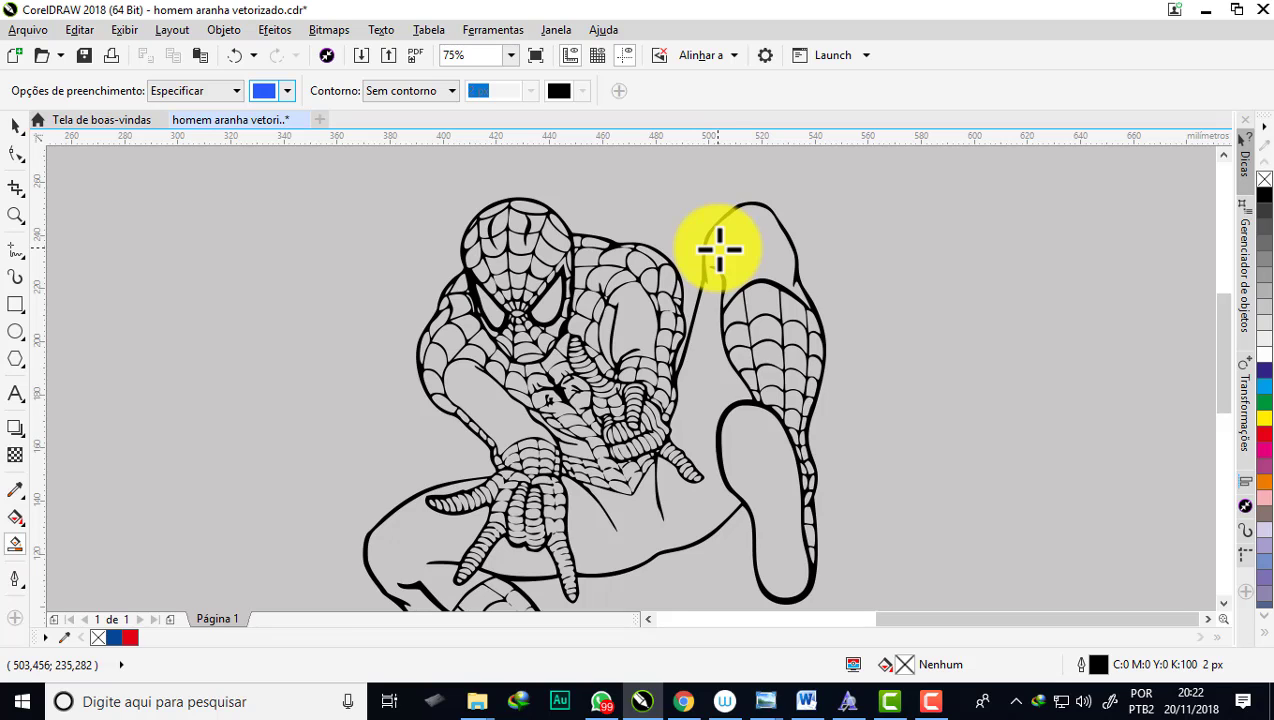
{"action": "left_click", "coordinate": [719, 249]}
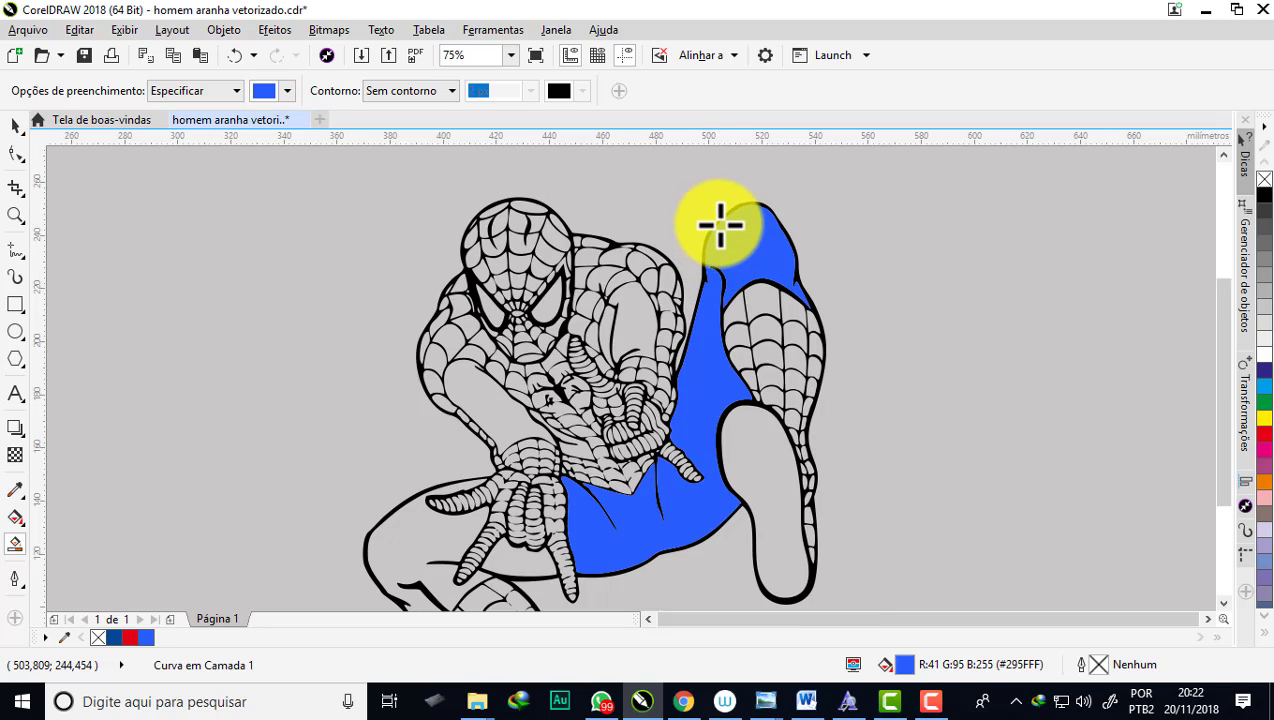
{"action": "scroll", "coordinate": [716, 222], "scroll_direction": "down", "scroll_amount": 2}
{"action": "scroll", "coordinate": [588, 400], "scroll_direction": "up", "scroll_amount": 2}
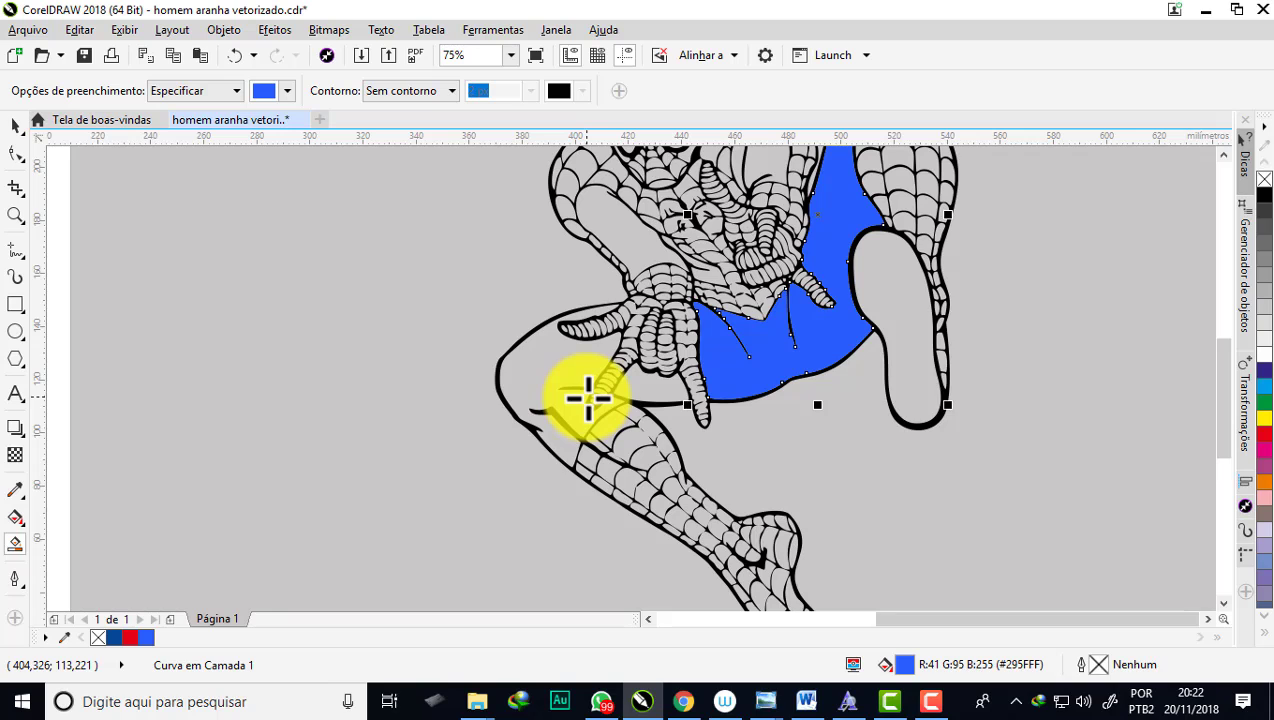
Step: Fill the left thigh region bright blue as well, then return to the Pick tool
{"action": "left_click", "coordinate": [530, 376]}
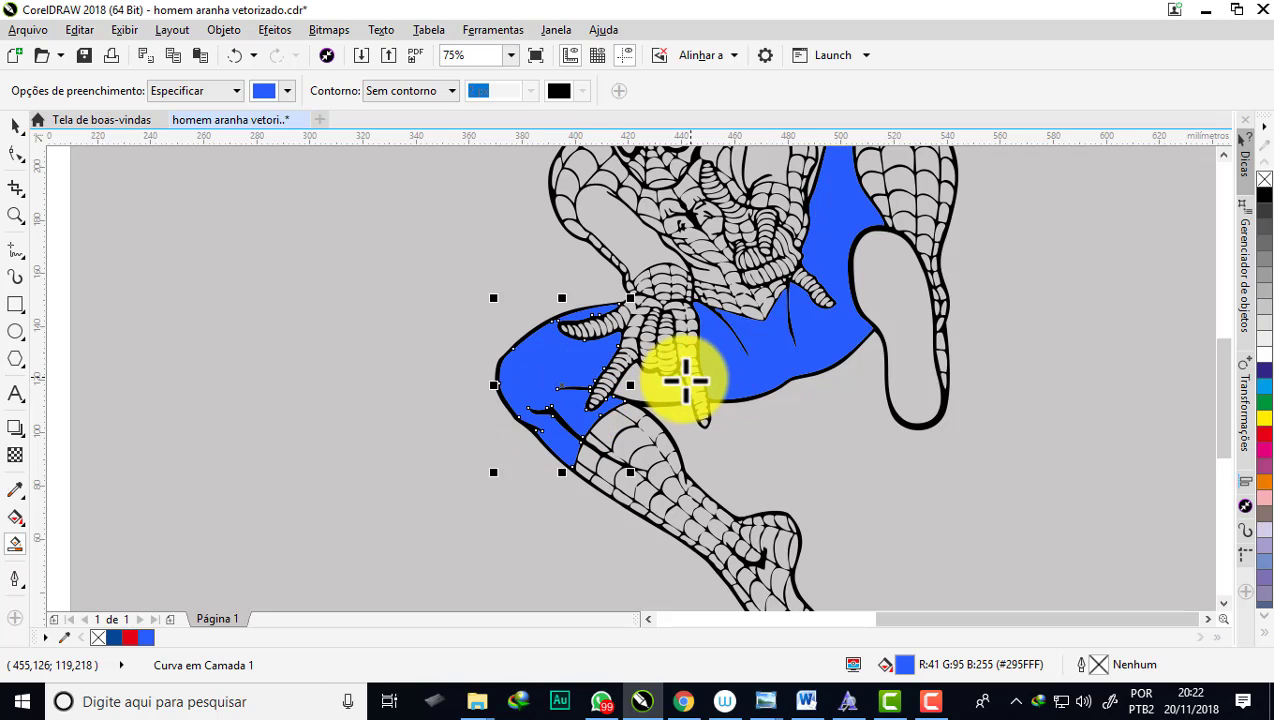
{"action": "scroll", "coordinate": [651, 392], "scroll_direction": "down", "scroll_amount": 2}
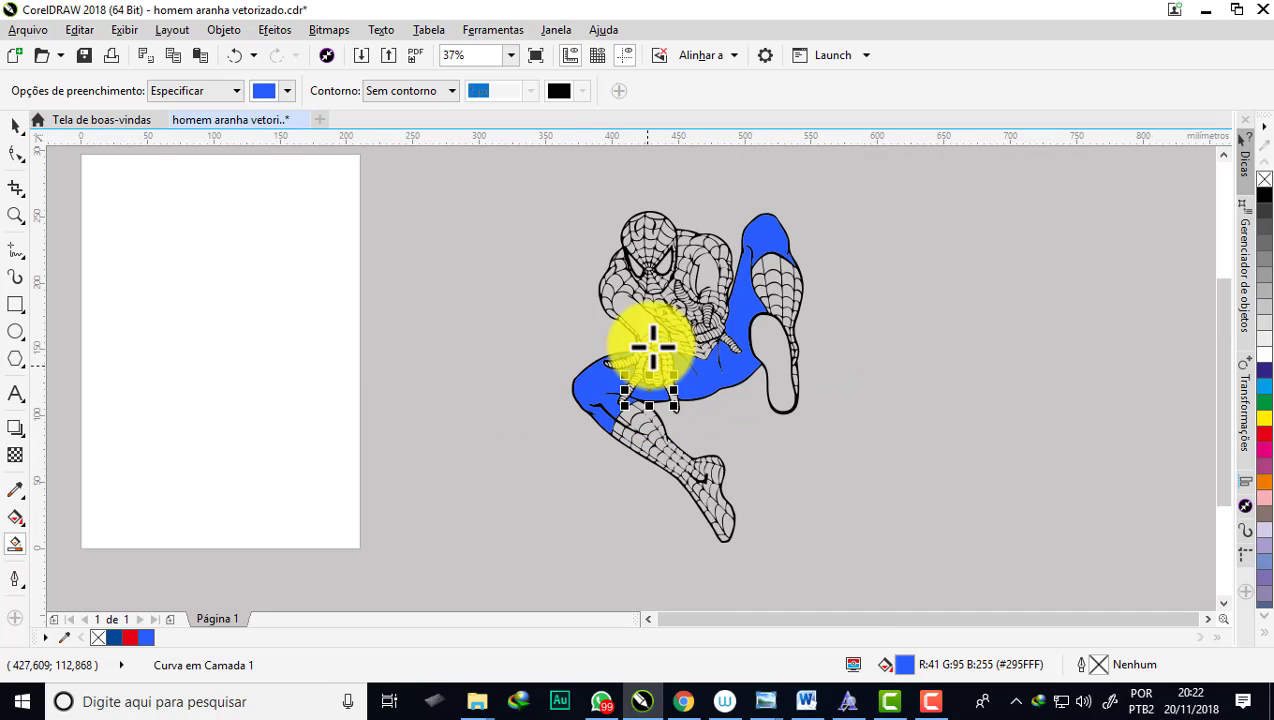
{"action": "scroll", "coordinate": [643, 307], "scroll_direction": "up", "scroll_amount": 2}
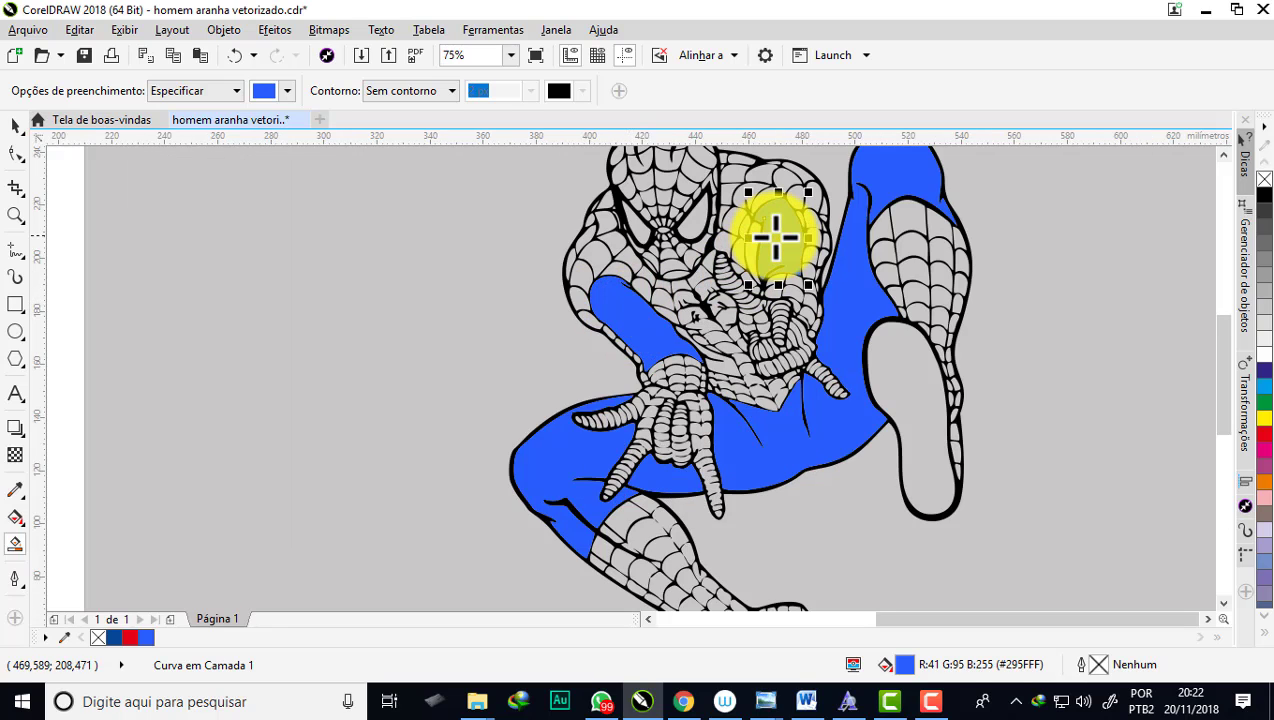
{"action": "scroll", "coordinate": [705, 355], "scroll_direction": "down", "scroll_amount": 2}
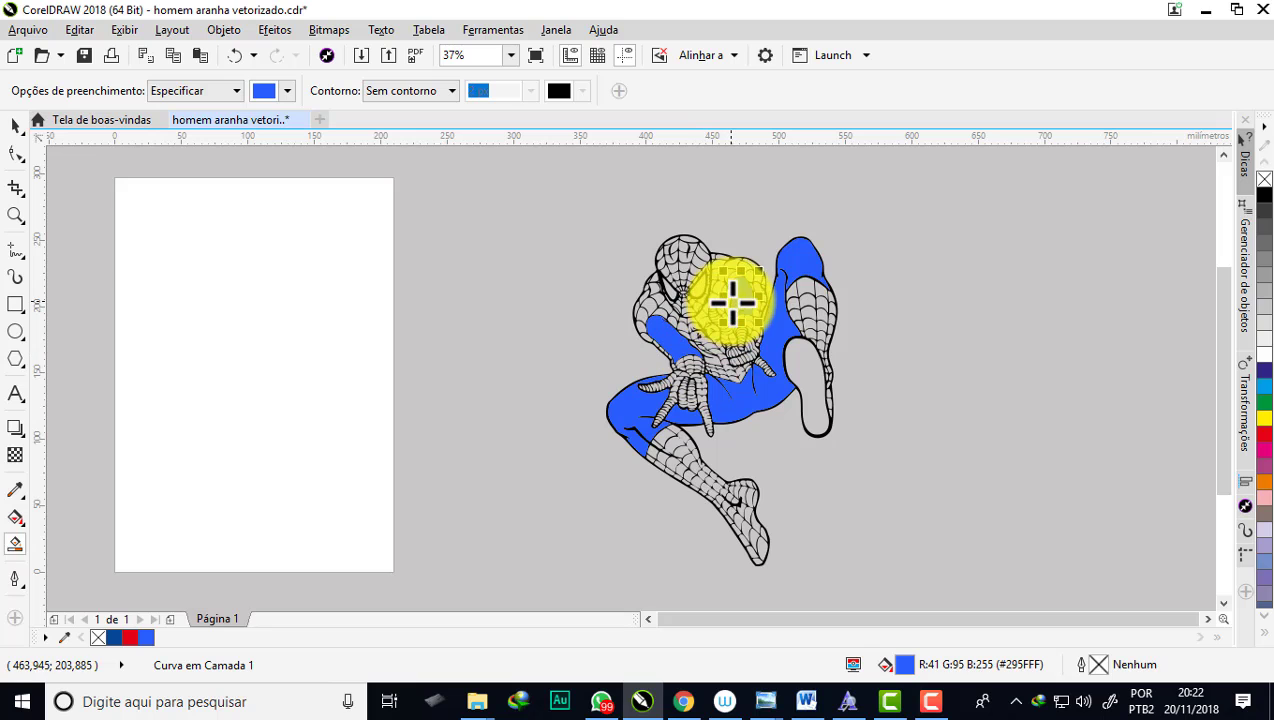
{"action": "scroll", "coordinate": [805, 277], "scroll_direction": "up", "scroll_amount": 4}
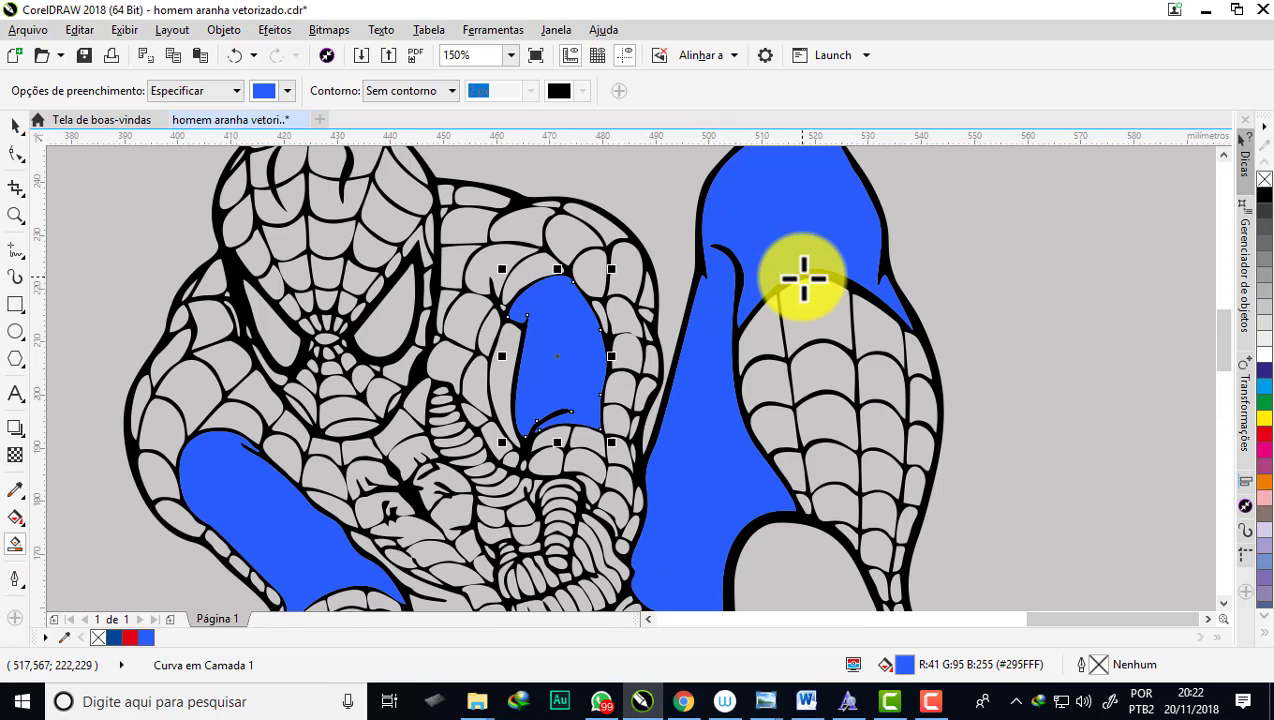
{"action": "scroll", "coordinate": [805, 277], "scroll_direction": "down", "scroll_amount": 1}
{"action": "scroll", "coordinate": [569, 247], "scroll_direction": "down", "scroll_amount": 1}
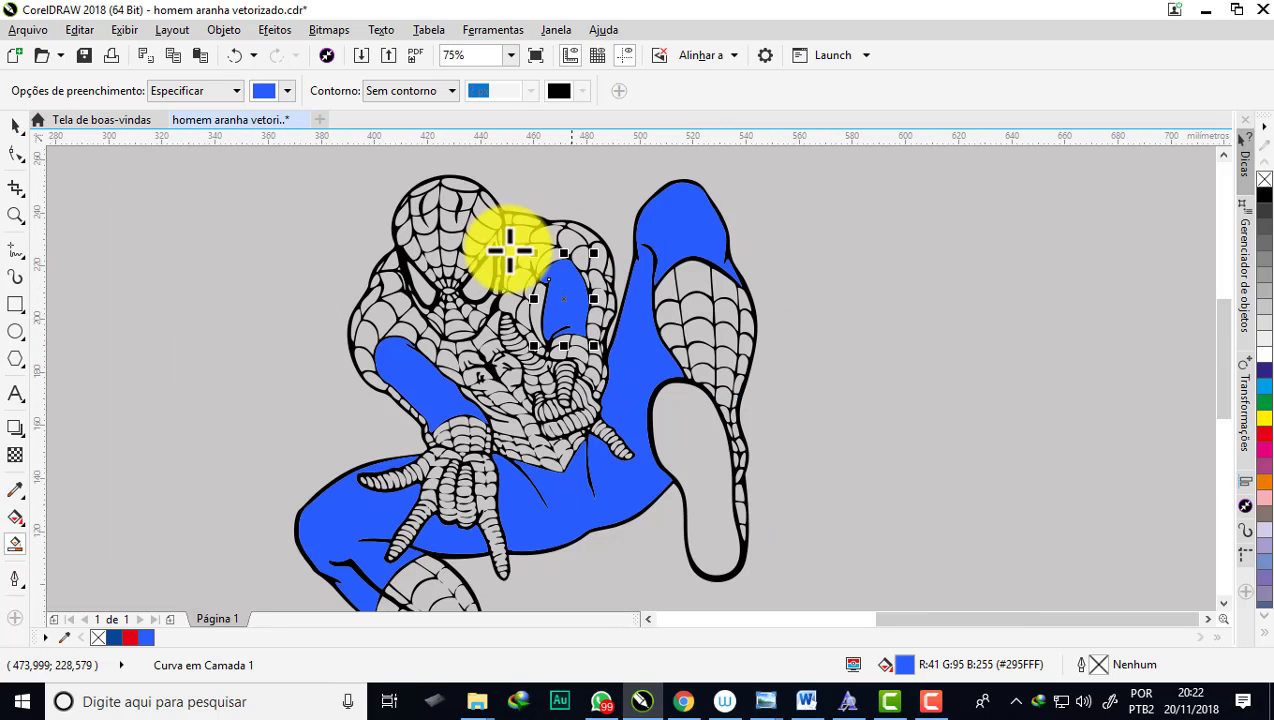
{"action": "scroll", "coordinate": [664, 242], "scroll_direction": "down", "scroll_amount": 2}
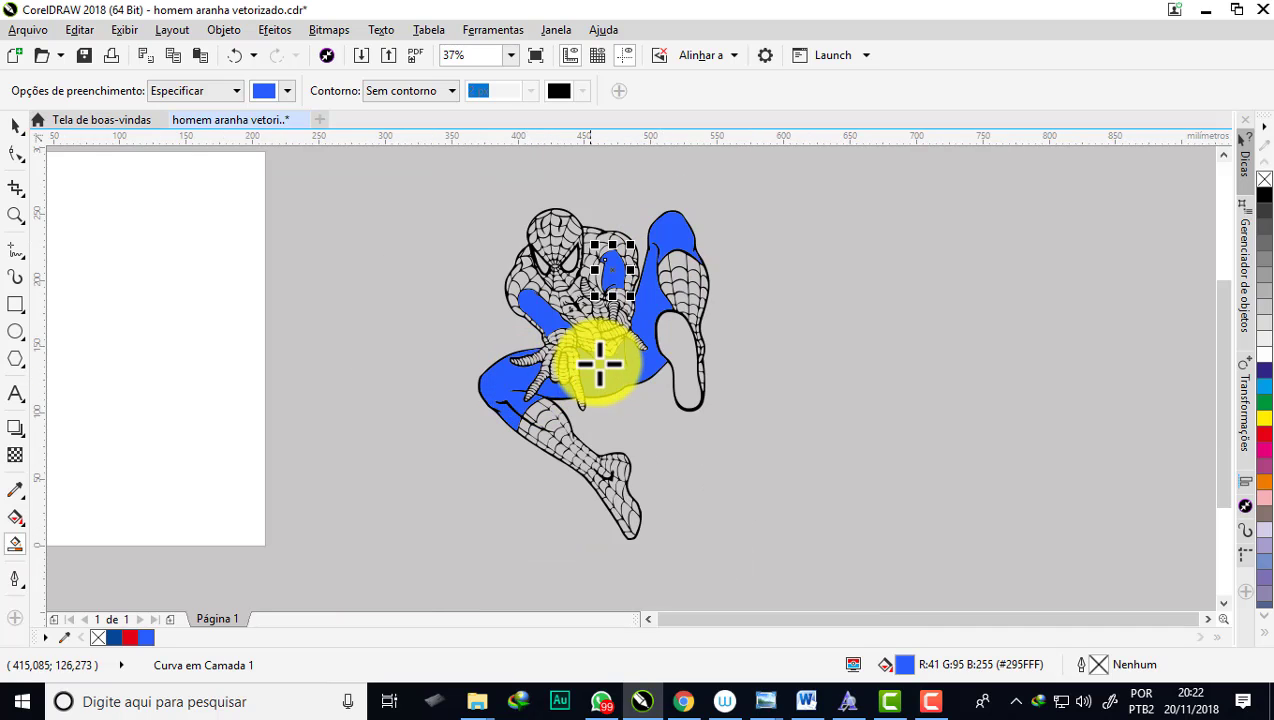
{"action": "scroll", "coordinate": [601, 364], "scroll_direction": "up", "scroll_amount": 2}
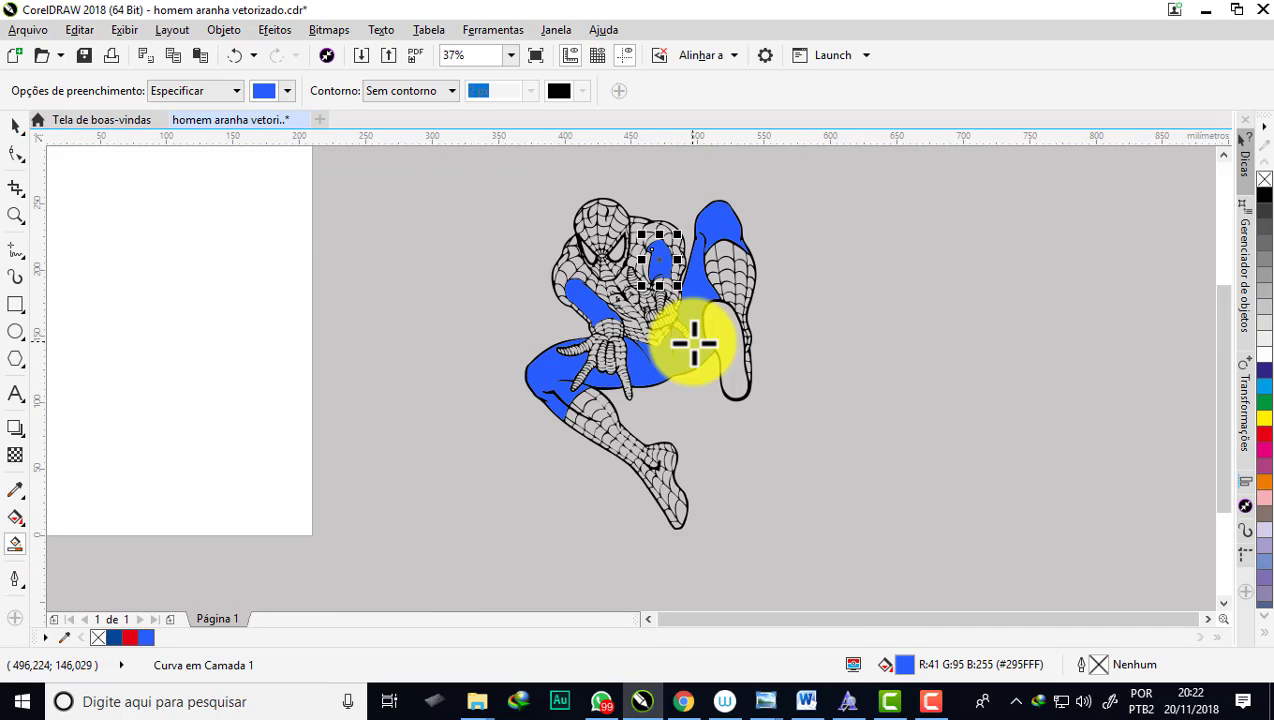
{"action": "scroll", "coordinate": [697, 341], "scroll_direction": "down", "scroll_amount": 1}
{"action": "left_click", "coordinate": [15, 125]}
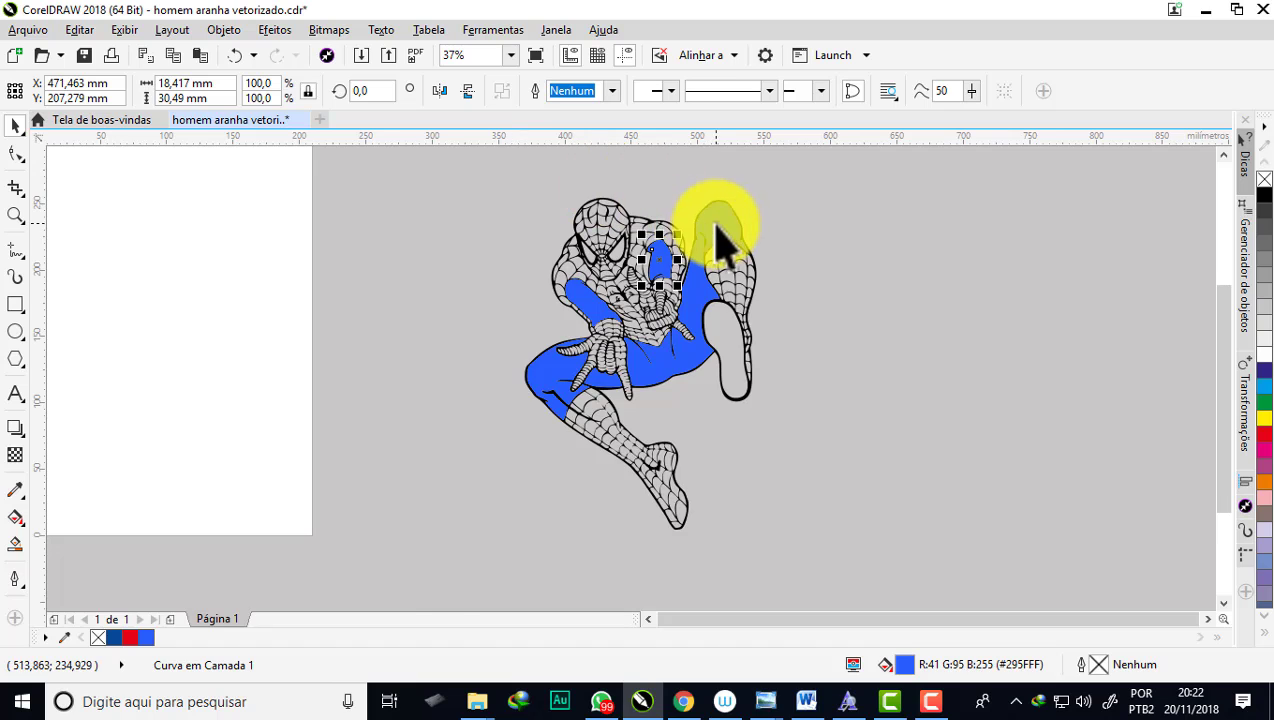
Step: Move the large blue leg piece right and two blue leg pieces left of the outline
{"action": "scroll", "coordinate": [715, 240], "scroll_direction": "up", "scroll_amount": 1}
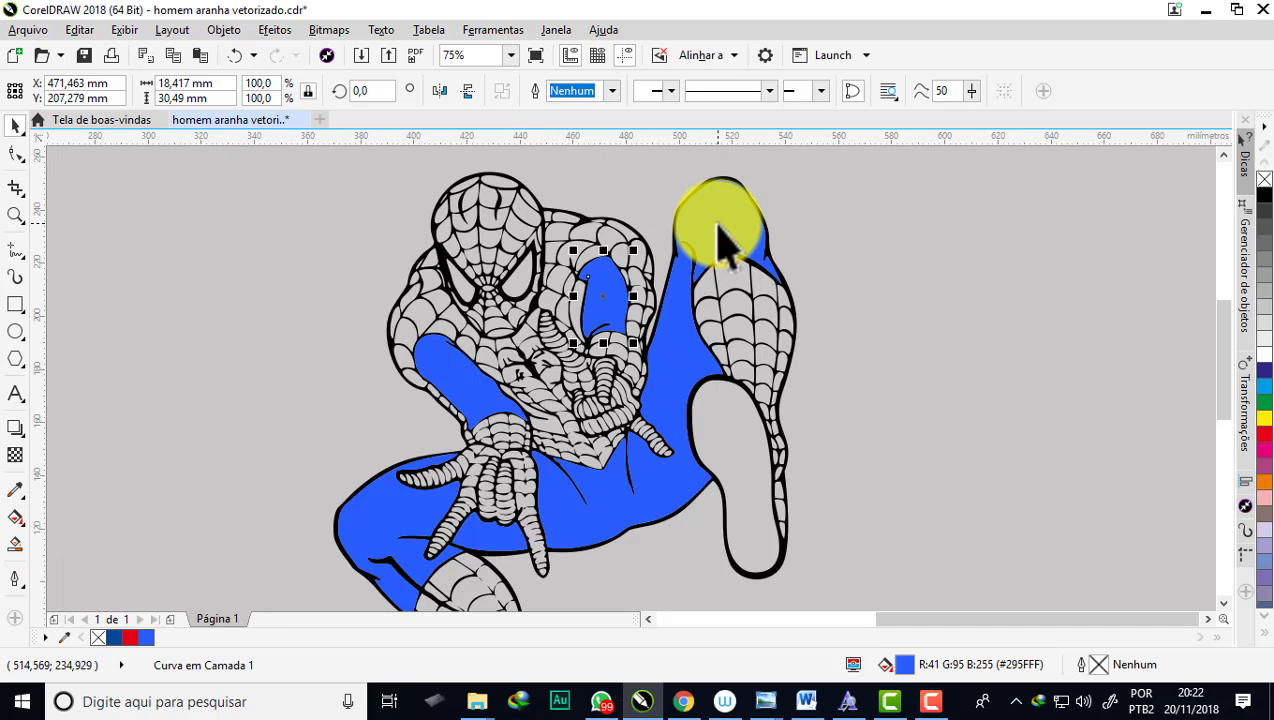
{"action": "left_click_drag", "start_coordinate": [718, 228], "coordinate": [880, 235]}
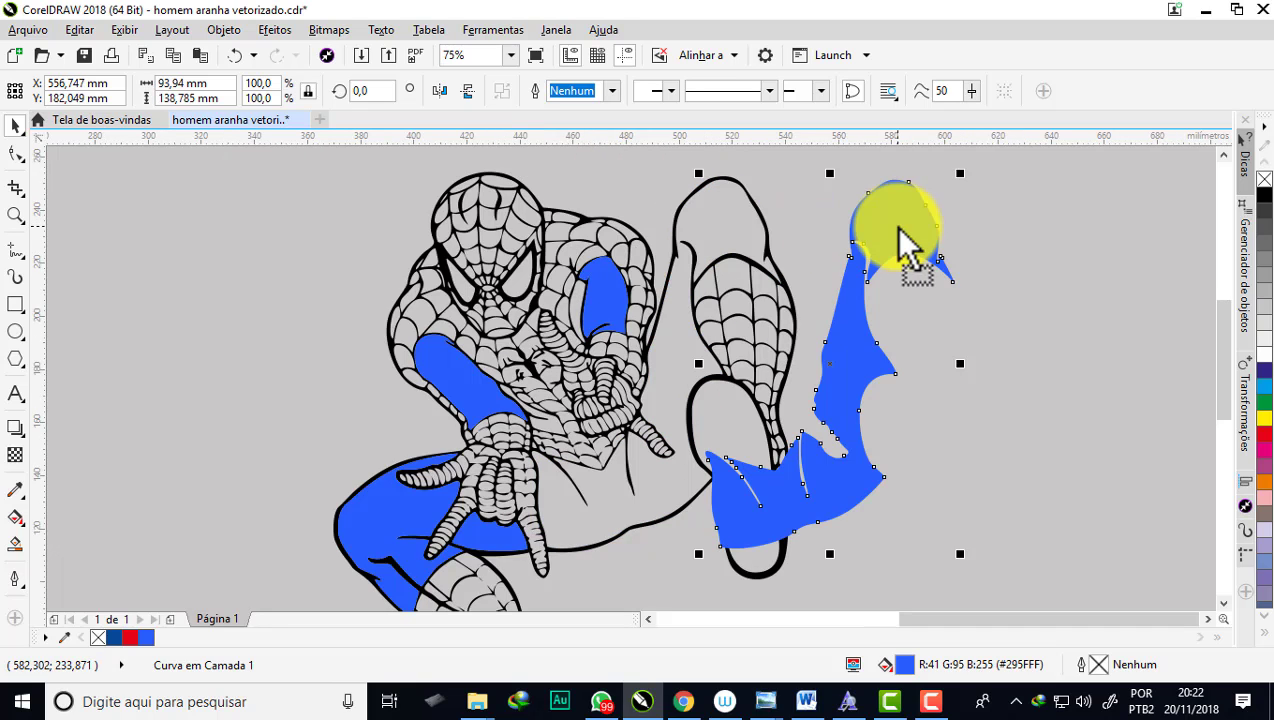
{"action": "scroll", "coordinate": [796, 262], "scroll_direction": "down", "scroll_amount": 1}
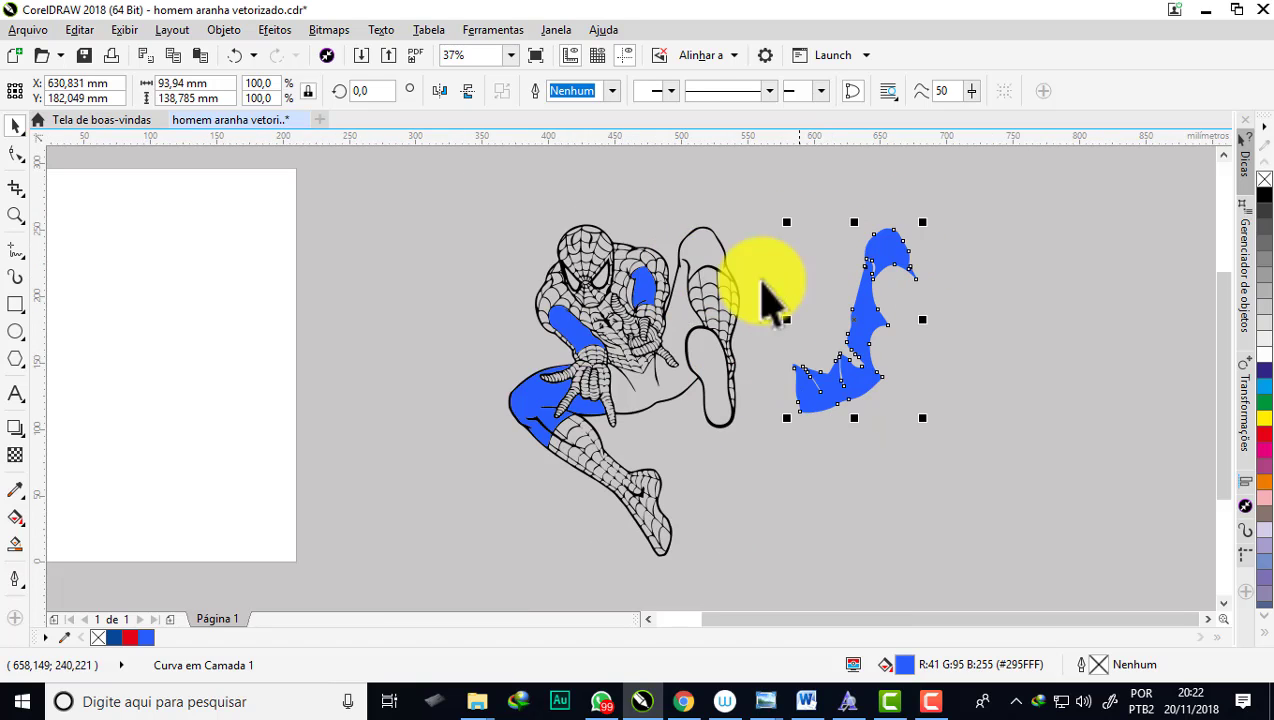
{"action": "left_click_drag", "start_coordinate": [517, 412], "coordinate": [349, 410]}
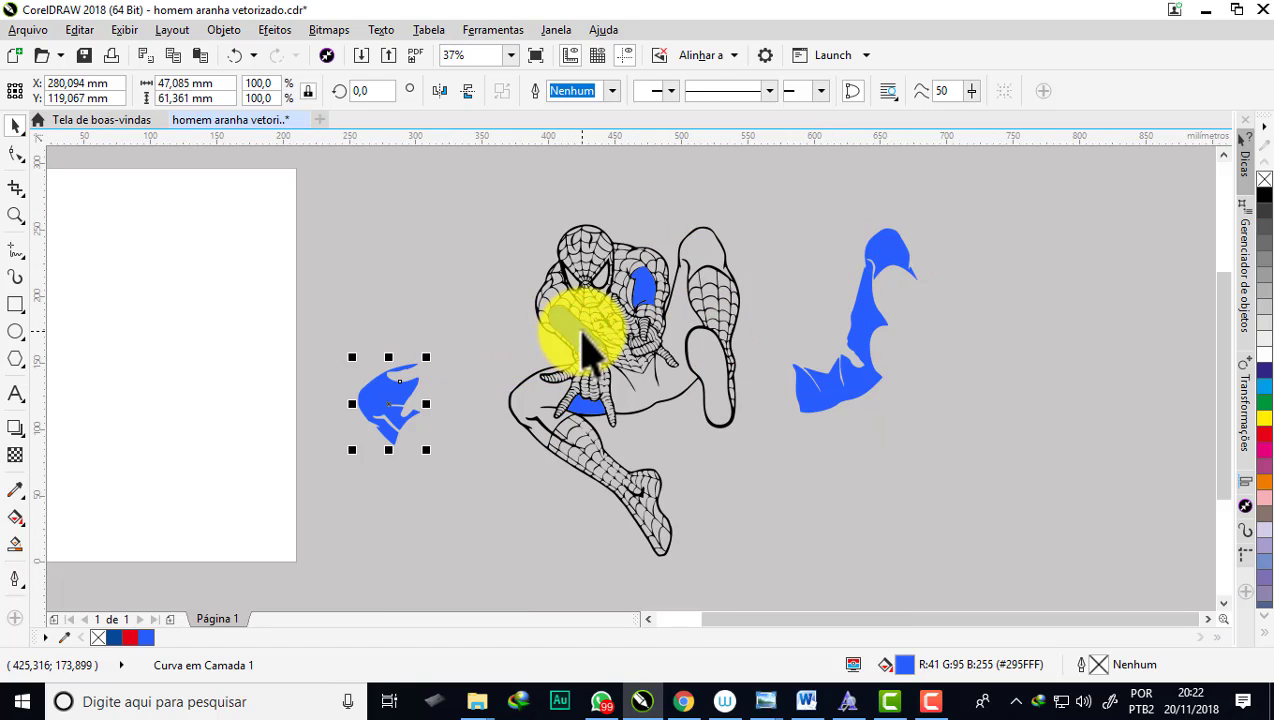
{"action": "left_click_drag", "start_coordinate": [588, 405], "coordinate": [408, 333]}
Step: Move the lower-body piece below the figure and the small chest piece up and right
{"action": "left_click_drag", "start_coordinate": [590, 425], "coordinate": [483, 505]}
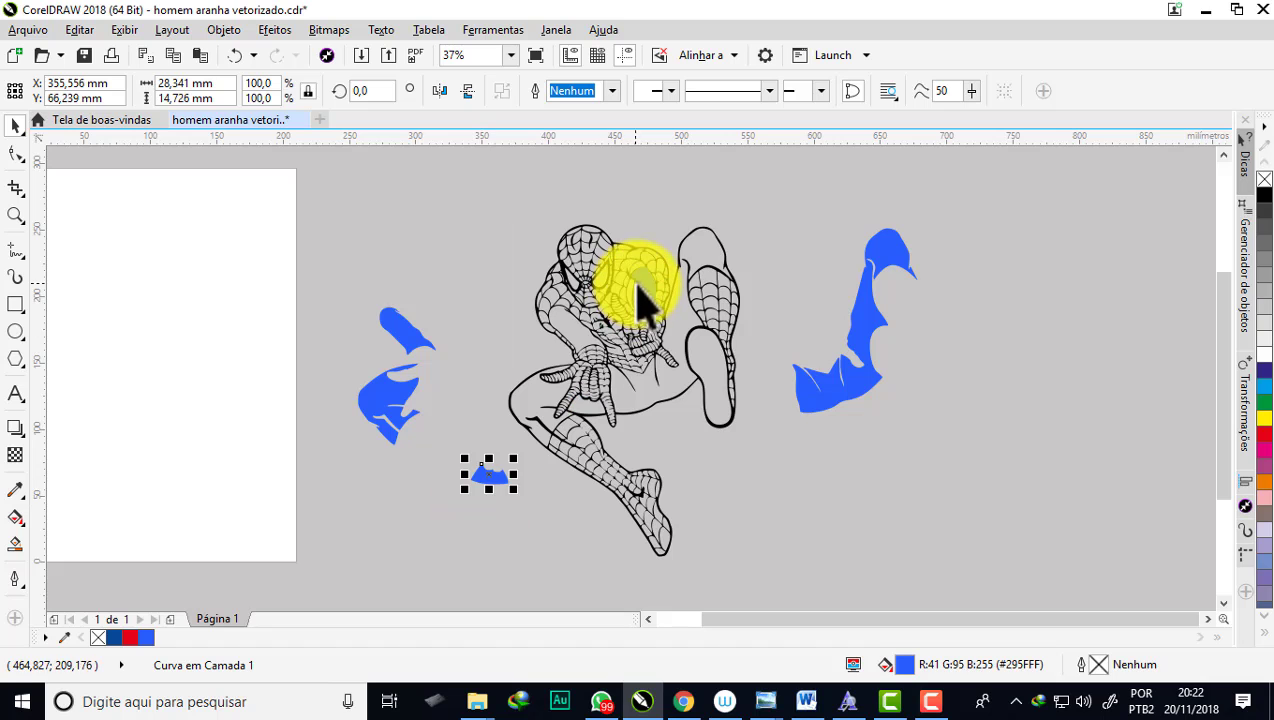
{"action": "left_click_drag", "start_coordinate": [636, 292], "coordinate": [798, 226]}
{"action": "scroll", "coordinate": [600, 290], "scroll_direction": "up", "scroll_amount": 2}
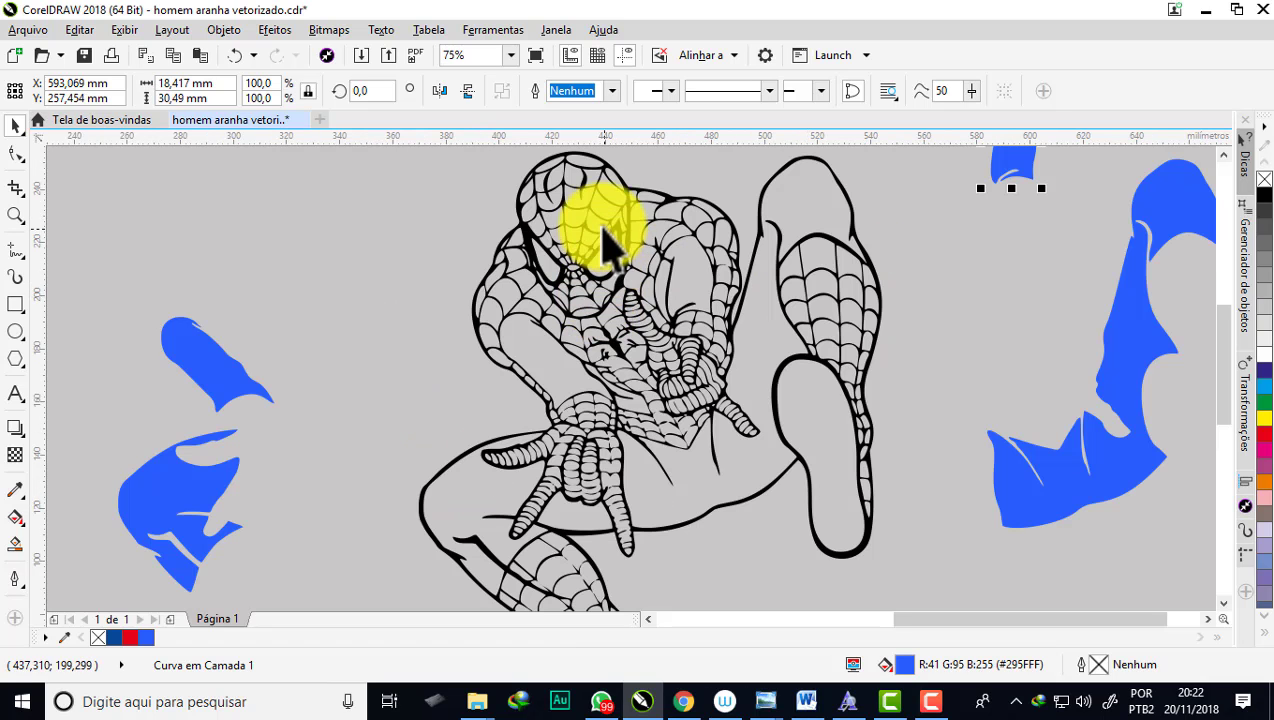
{"action": "scroll", "coordinate": [620, 215], "scroll_direction": "up", "scroll_amount": 2}
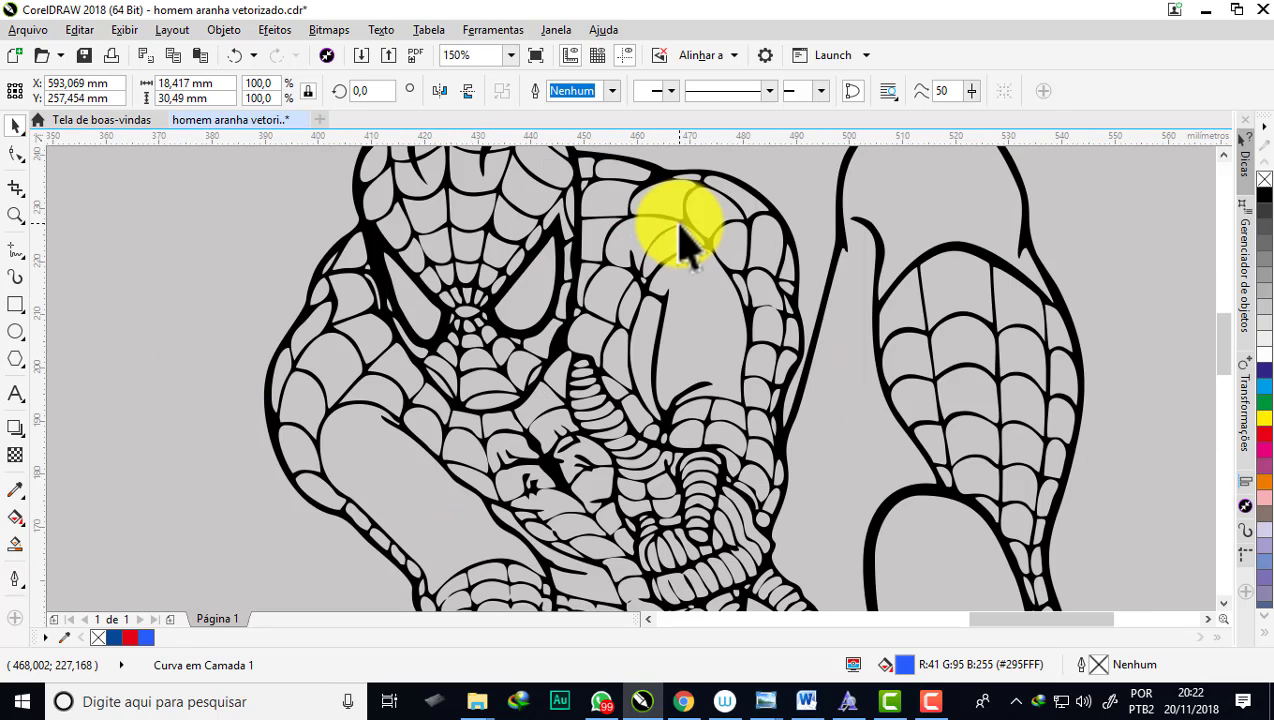
{"action": "scroll", "coordinate": [680, 262], "scroll_direction": "down", "scroll_amount": 2}
{"action": "scroll", "coordinate": [660, 300], "scroll_direction": "down", "scroll_amount": 2}
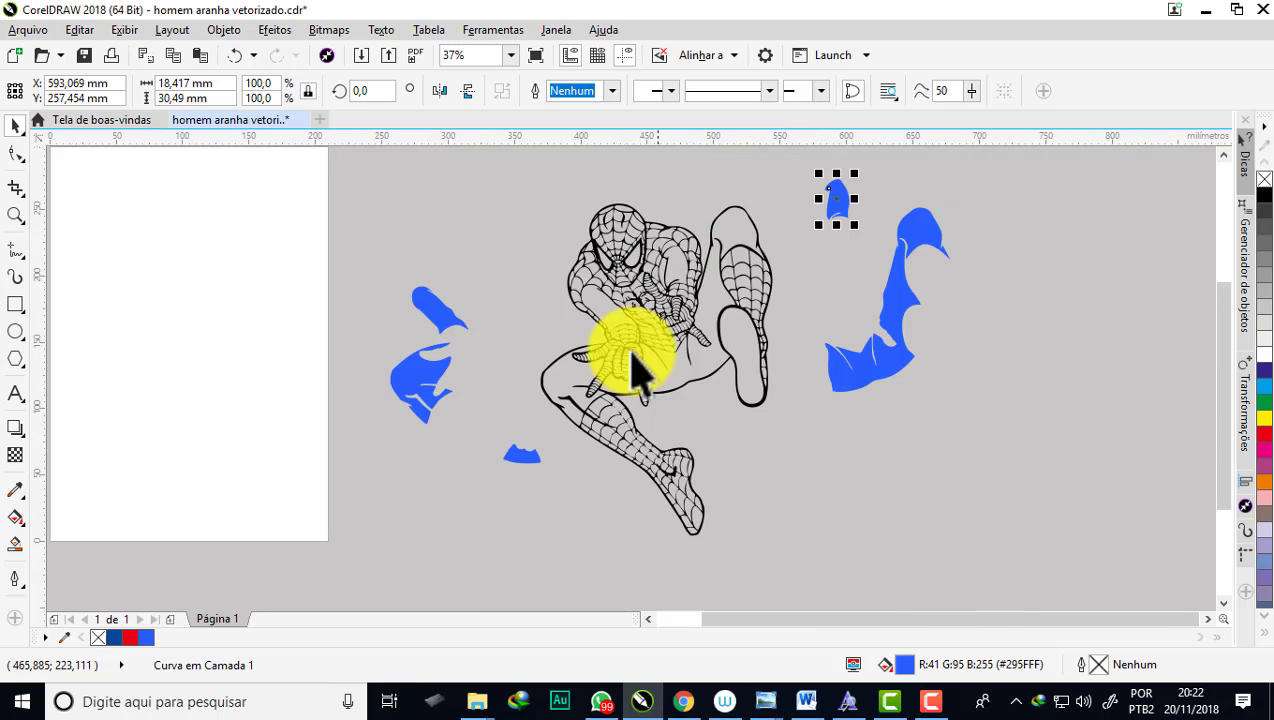
{"action": "scroll", "coordinate": [762, 370], "scroll_direction": "up", "scroll_amount": 4}
{"action": "scroll", "coordinate": [520, 395], "scroll_direction": "down", "scroll_amount": 2}
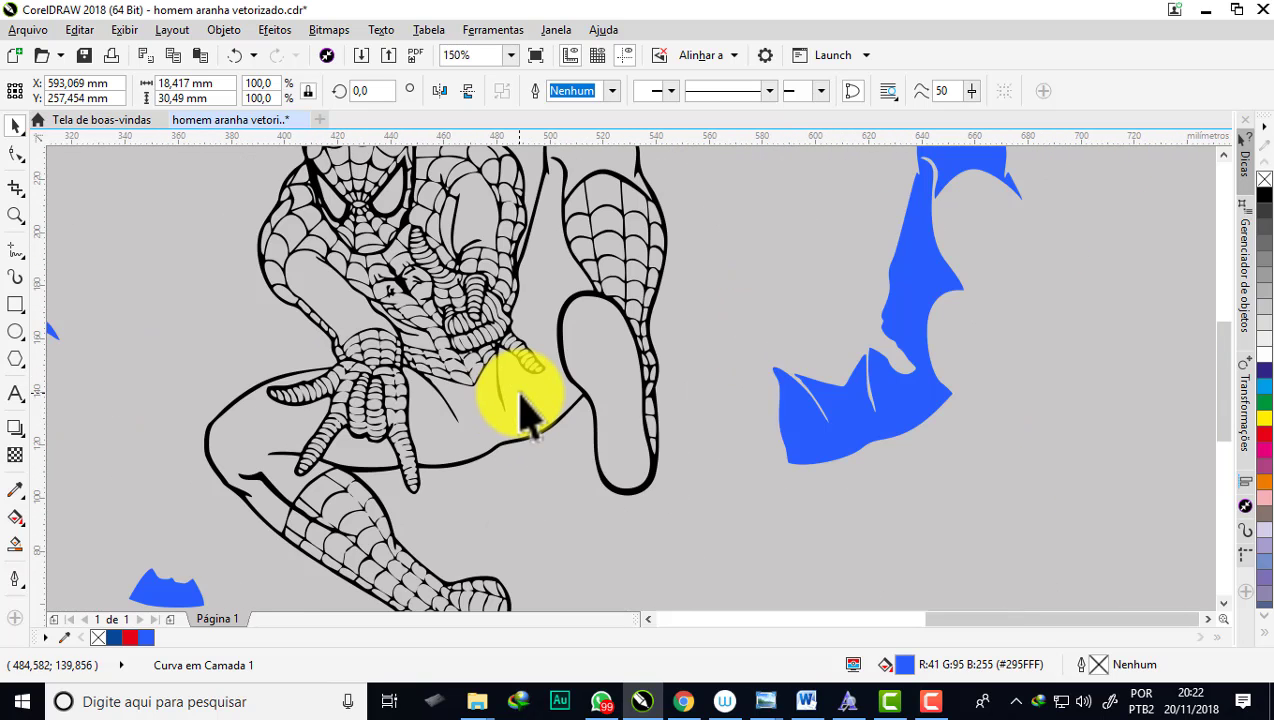
{"action": "scroll", "coordinate": [526, 398], "scroll_direction": "down", "scroll_amount": 2}
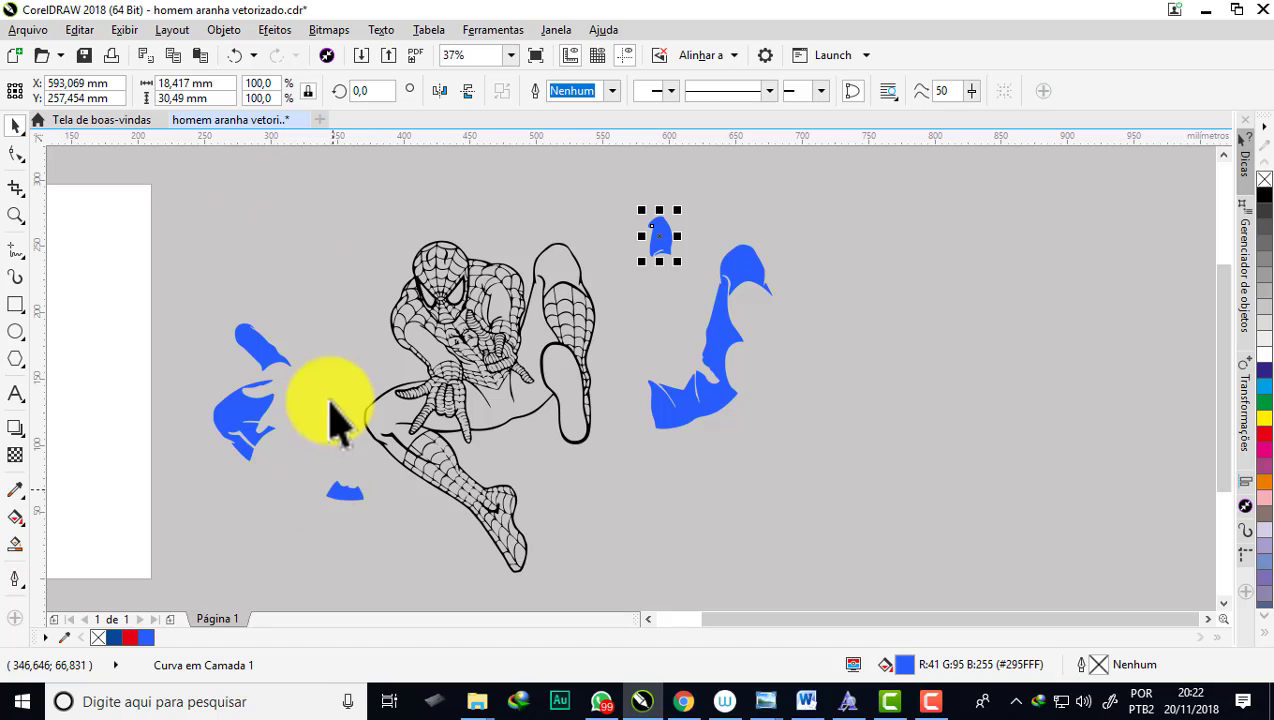
{"action": "scroll", "coordinate": [441, 299], "scroll_direction": "up", "scroll_amount": 3}
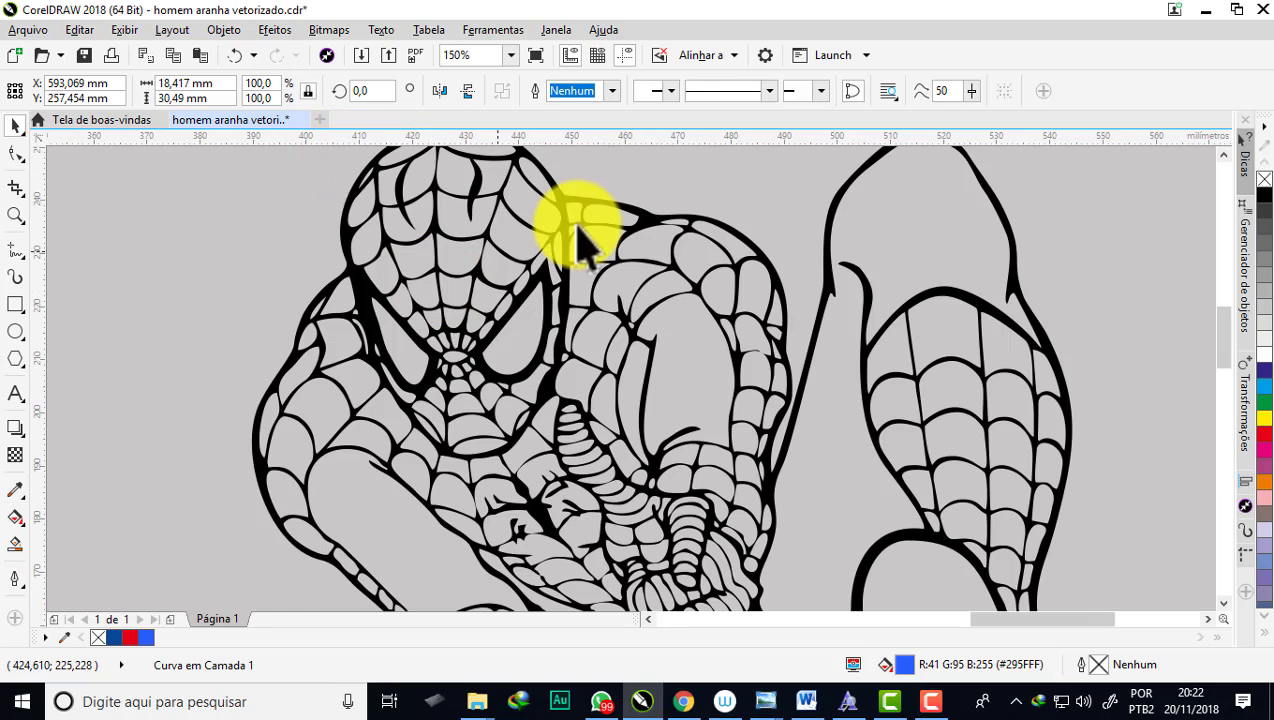
{"action": "scroll", "coordinate": [760, 252], "scroll_direction": "down", "scroll_amount": 3}
{"action": "scroll", "coordinate": [810, 327], "scroll_direction": "up", "scroll_amount": 1}
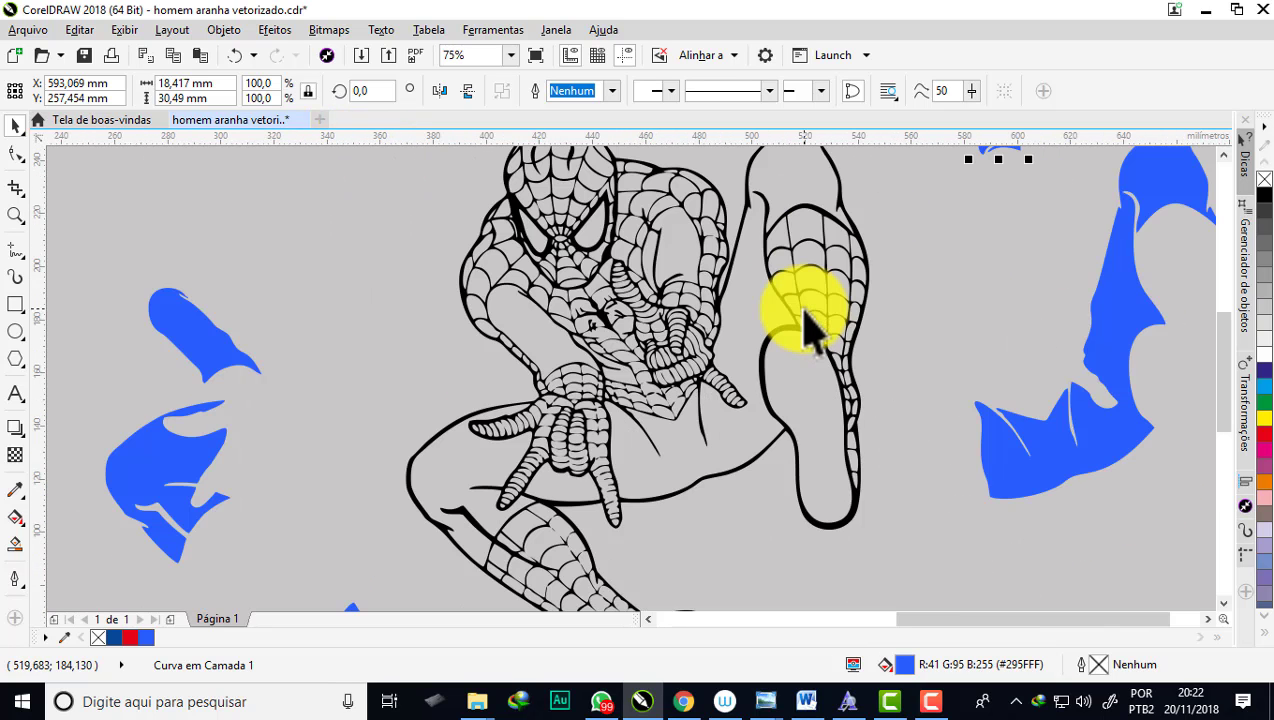
{"action": "scroll", "coordinate": [762, 340], "scroll_direction": "down", "scroll_amount": 1}
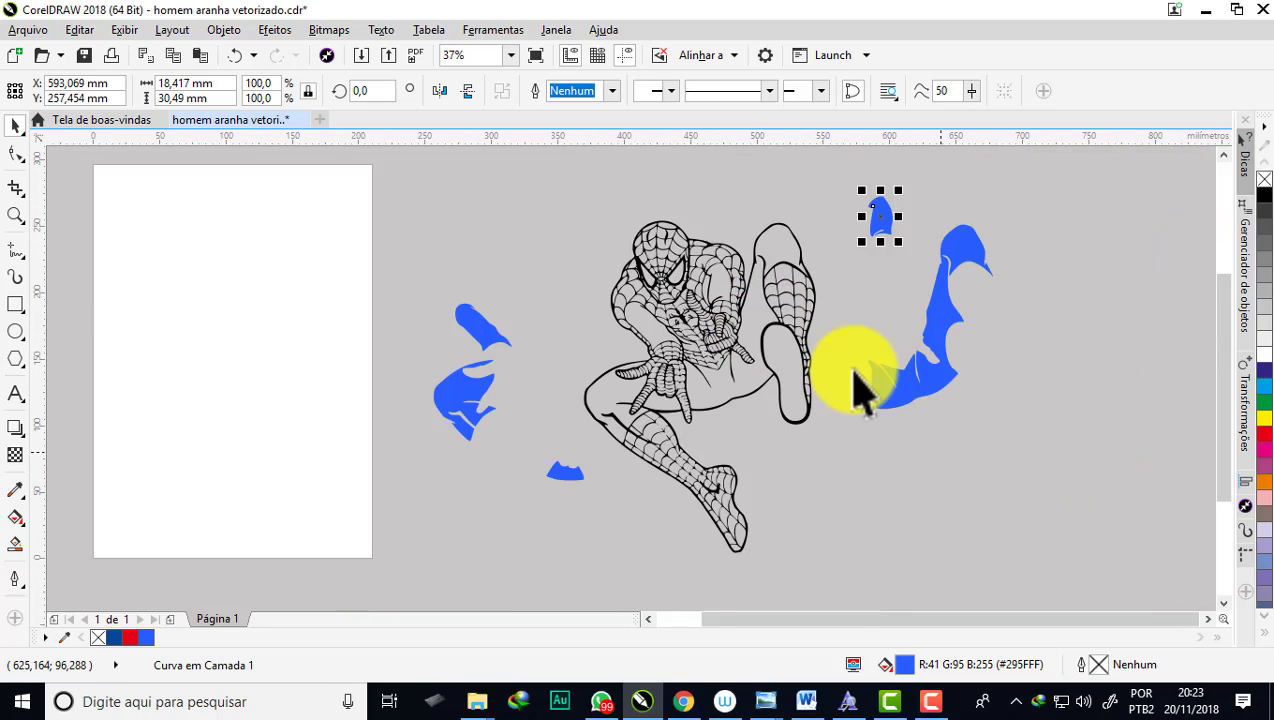
{"action": "key", "text": "ctrl+z"}
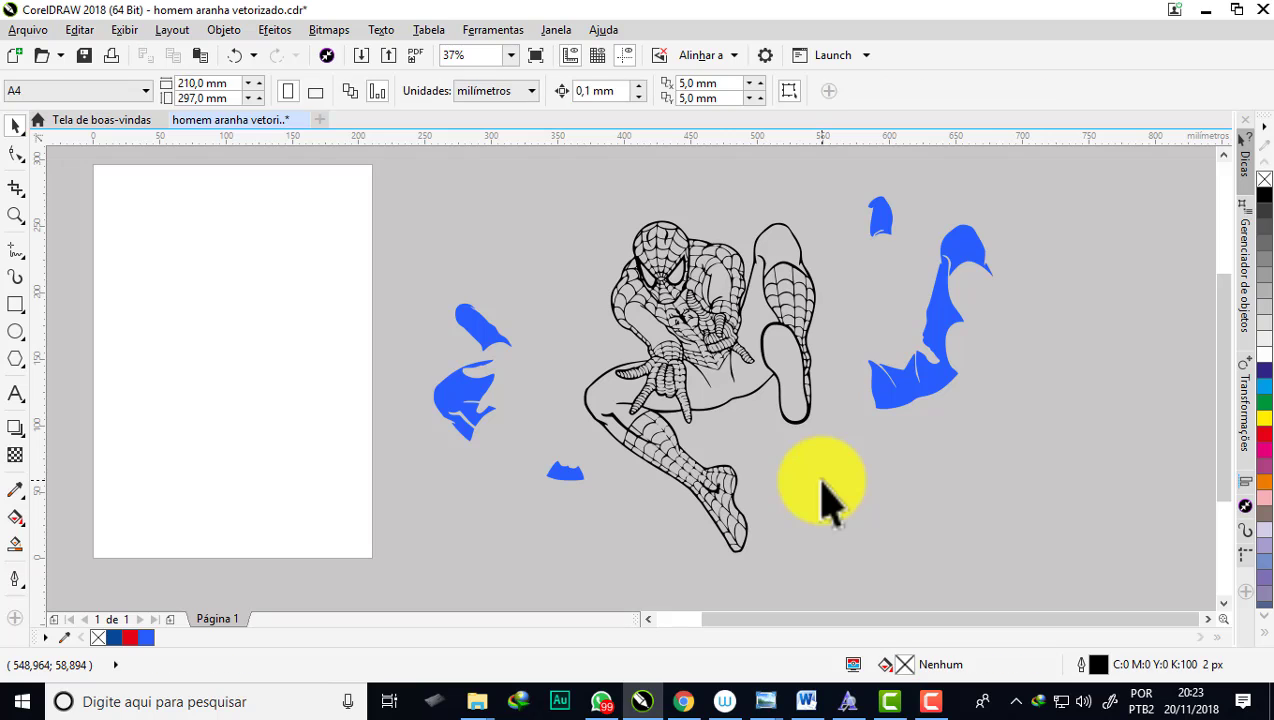
{"action": "key", "text": "ctrl+z"}
{"action": "key", "text": "ctrl+z"}
{"action": "key", "text": "ctrl+z"}
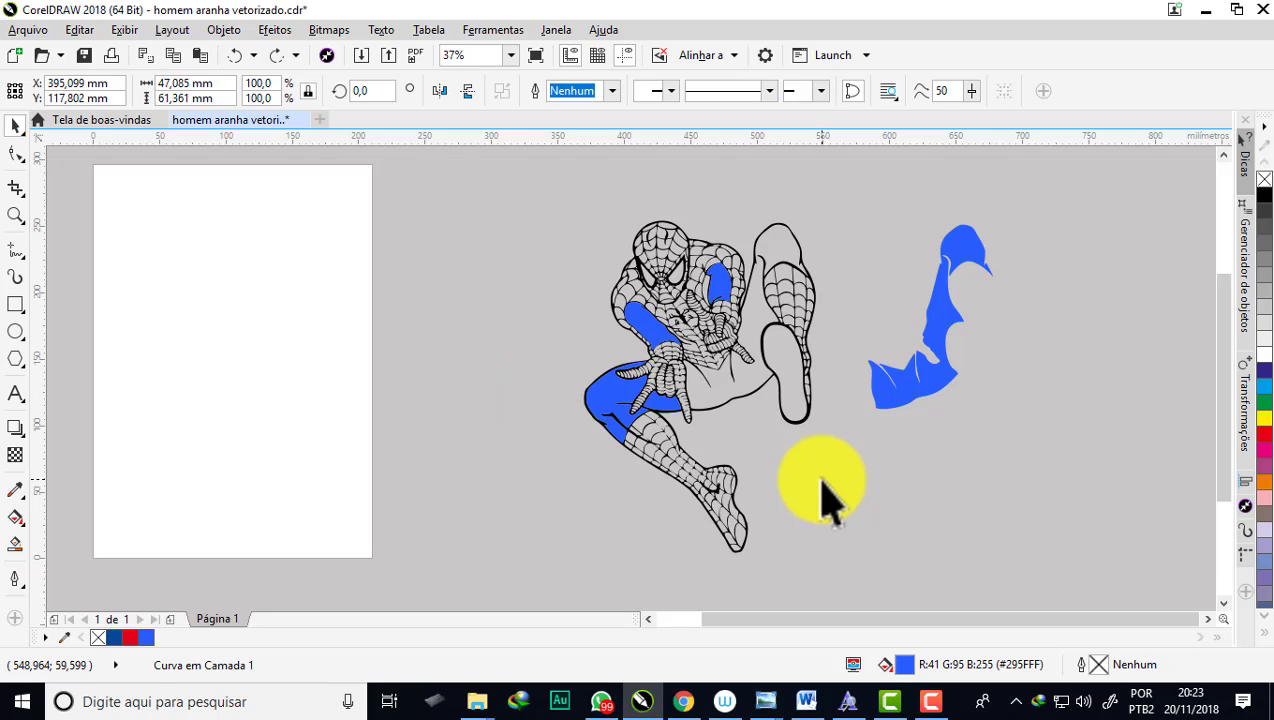
{"action": "key", "text": "ctrl+z"}
{"action": "scroll", "coordinate": [781, 247], "scroll_direction": "up", "scroll_amount": 2}
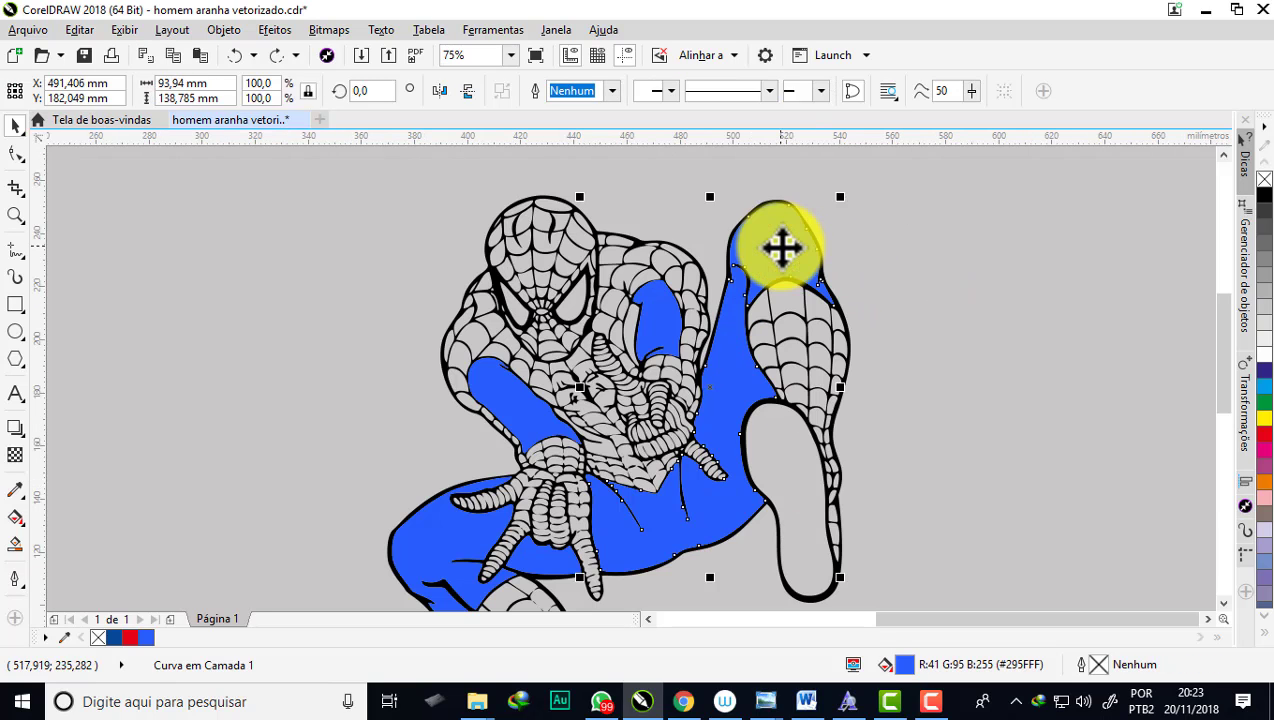
{"action": "scroll", "coordinate": [555, 336], "scroll_direction": "down", "scroll_amount": 2}
{"action": "left_click", "coordinate": [441, 375]}
{"action": "scroll", "coordinate": [590, 430], "scroll_direction": "up", "scroll_amount": 2}
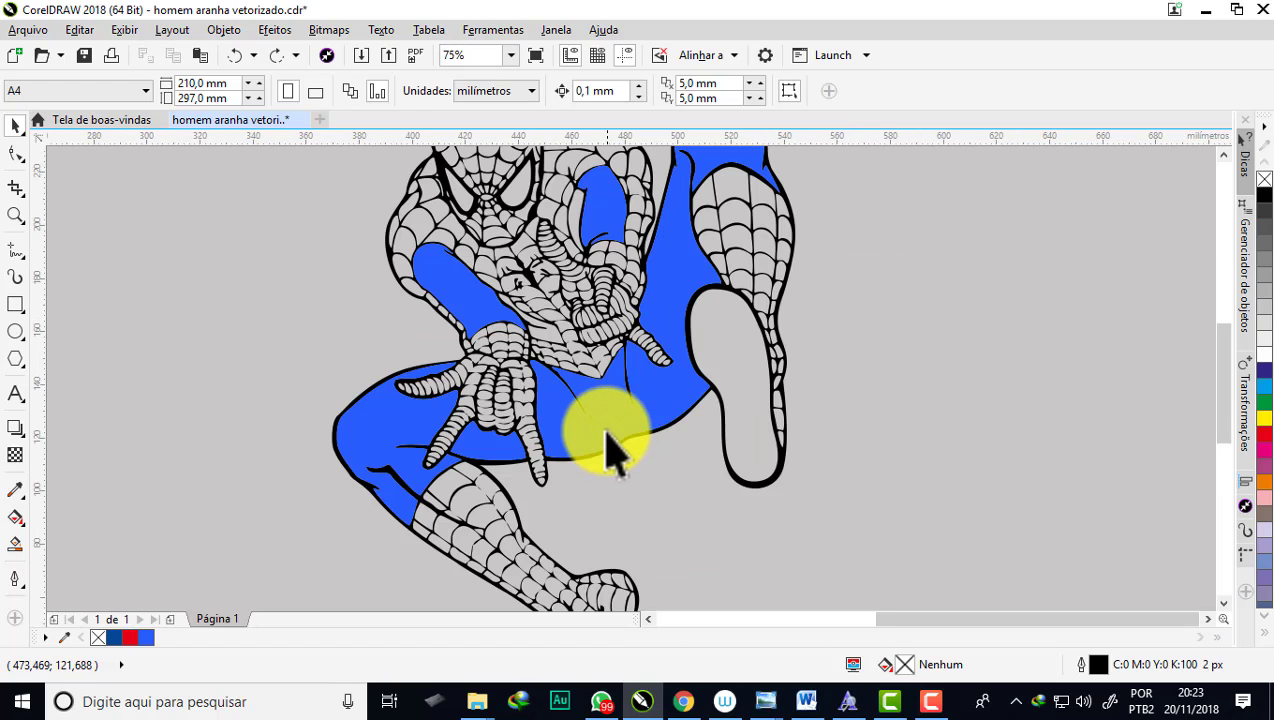
{"action": "left_click", "coordinate": [584, 410]}
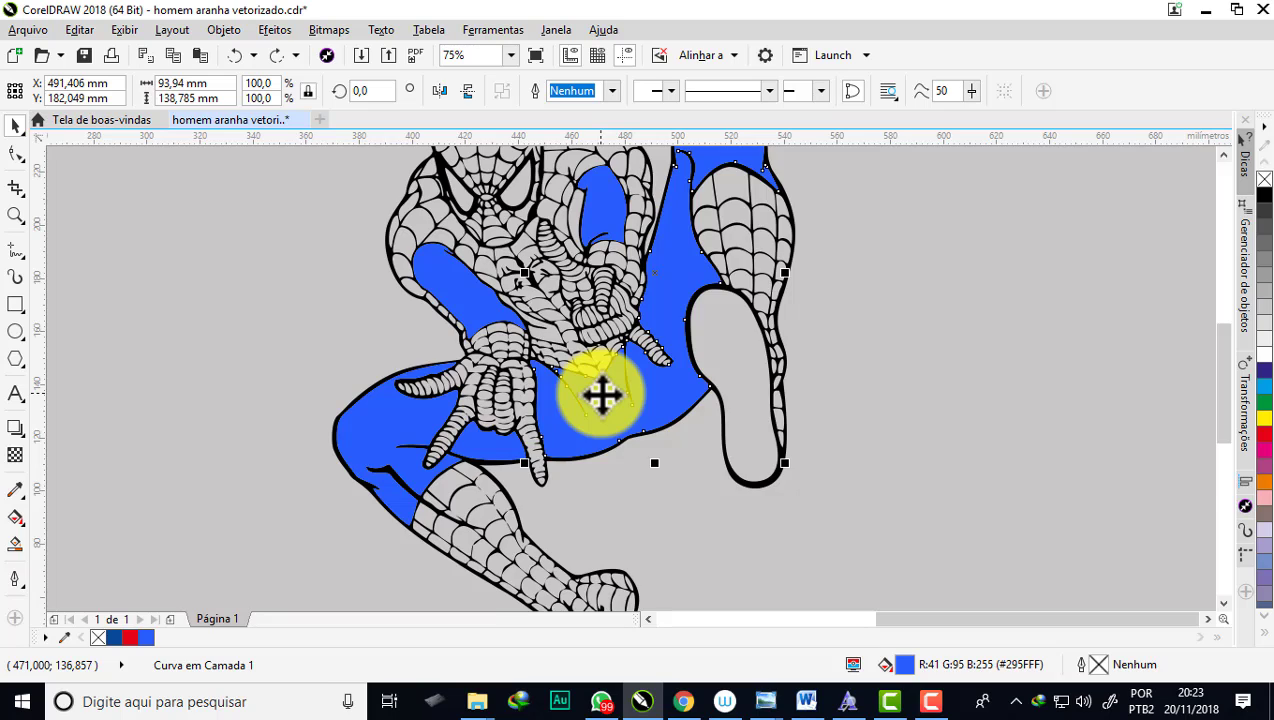
{"action": "scroll", "coordinate": [600, 395], "scroll_direction": "down", "scroll_amount": 2}
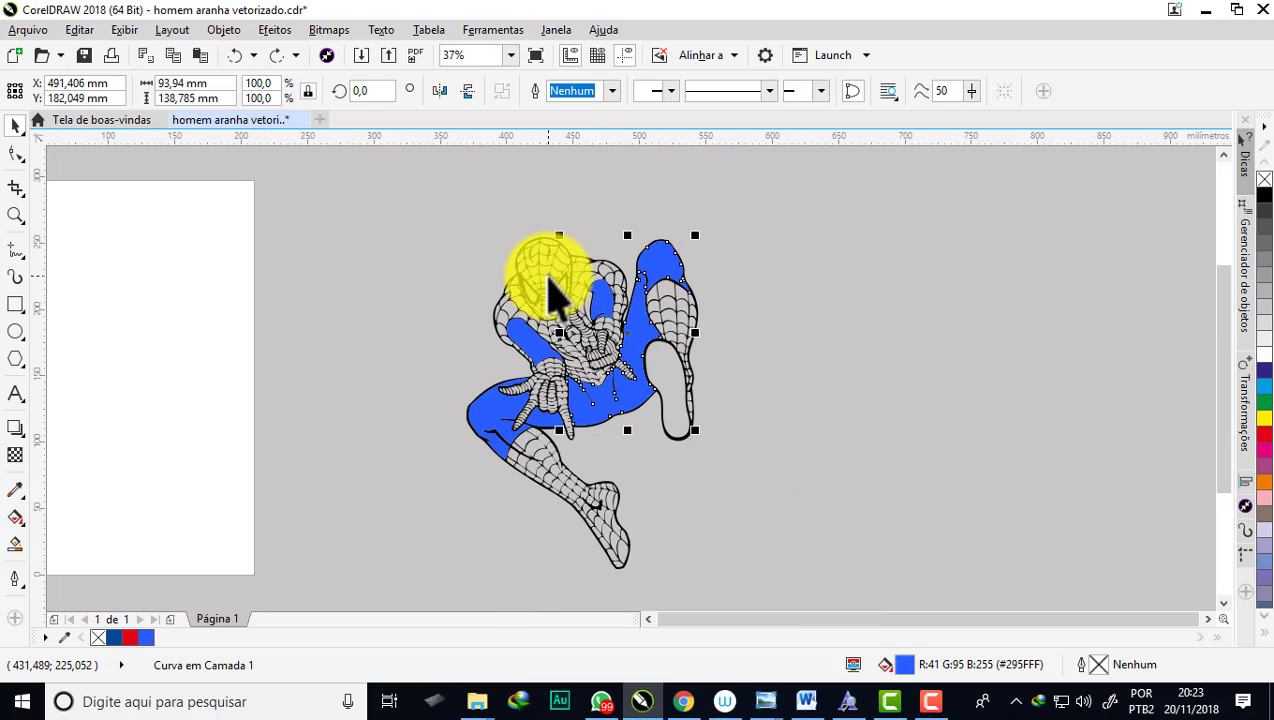
{"action": "scroll", "coordinate": [682, 327], "scroll_direction": "up", "scroll_amount": 2}
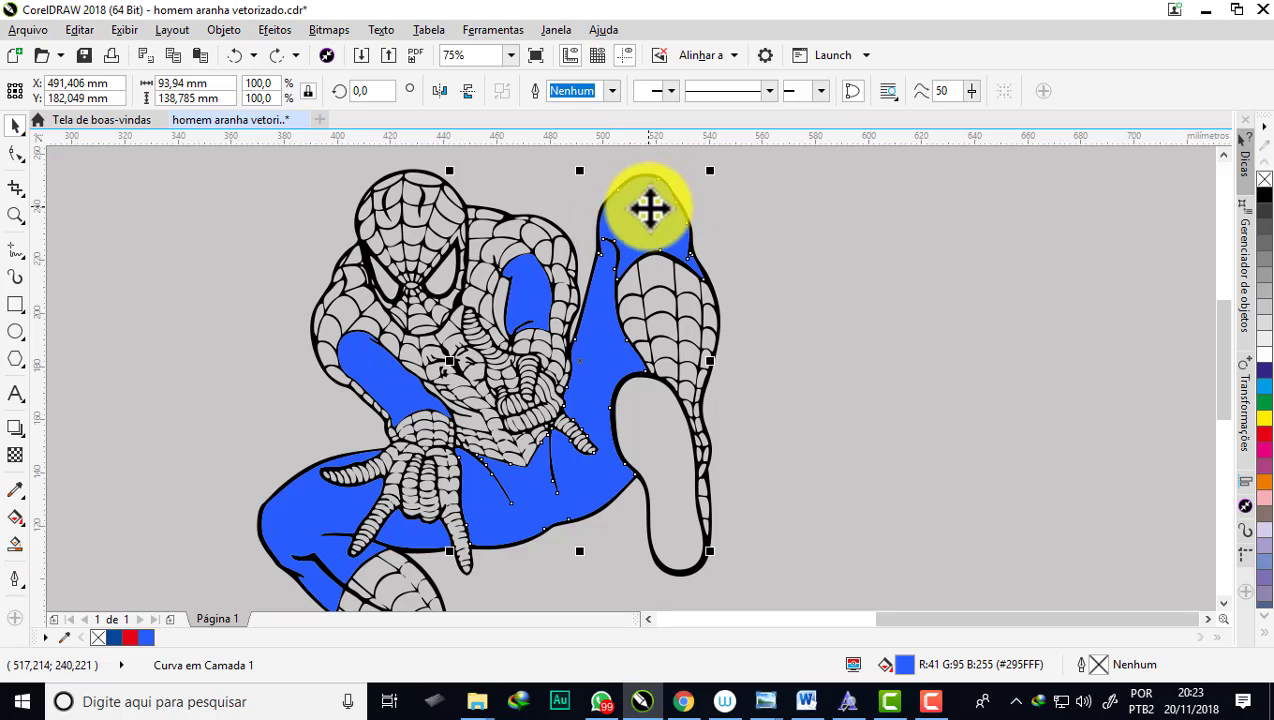
Step: Fill the torso shape with dark blue C100 M75 Y2 K0 from the cyan flyout
{"action": "left_click", "coordinate": [1263, 392]}
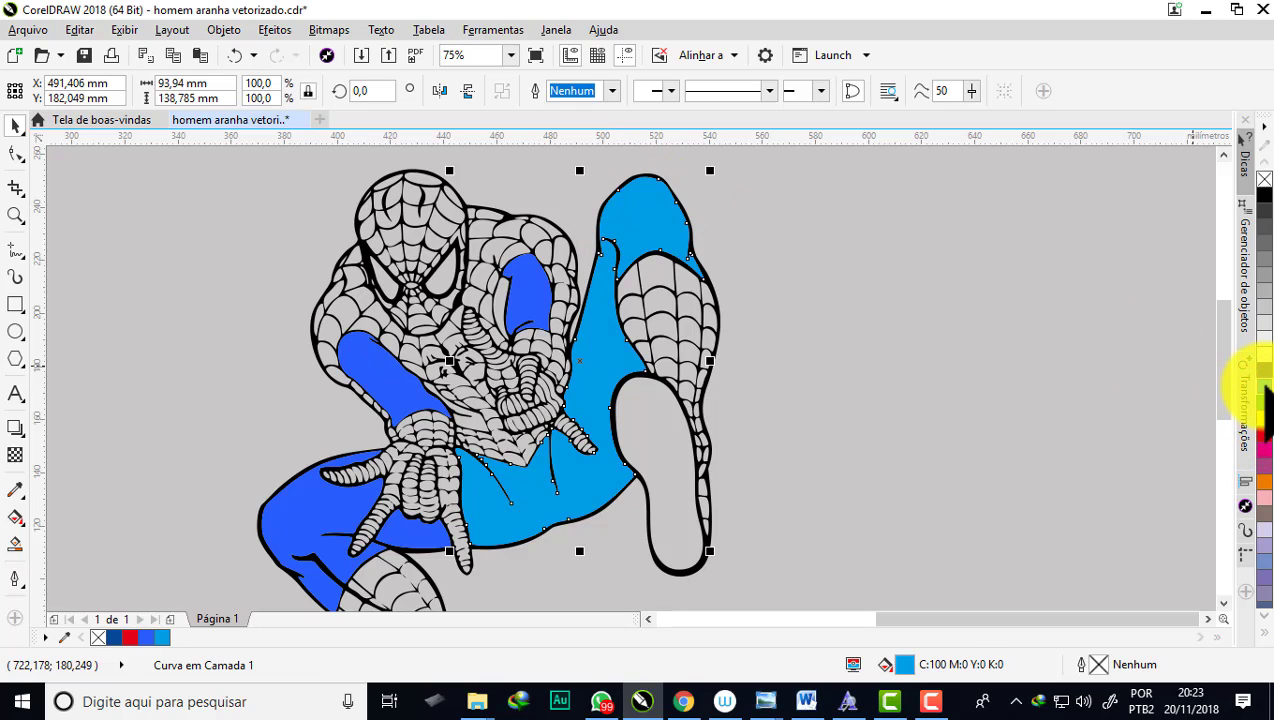
{"action": "left_click", "coordinate": [1263, 390]}
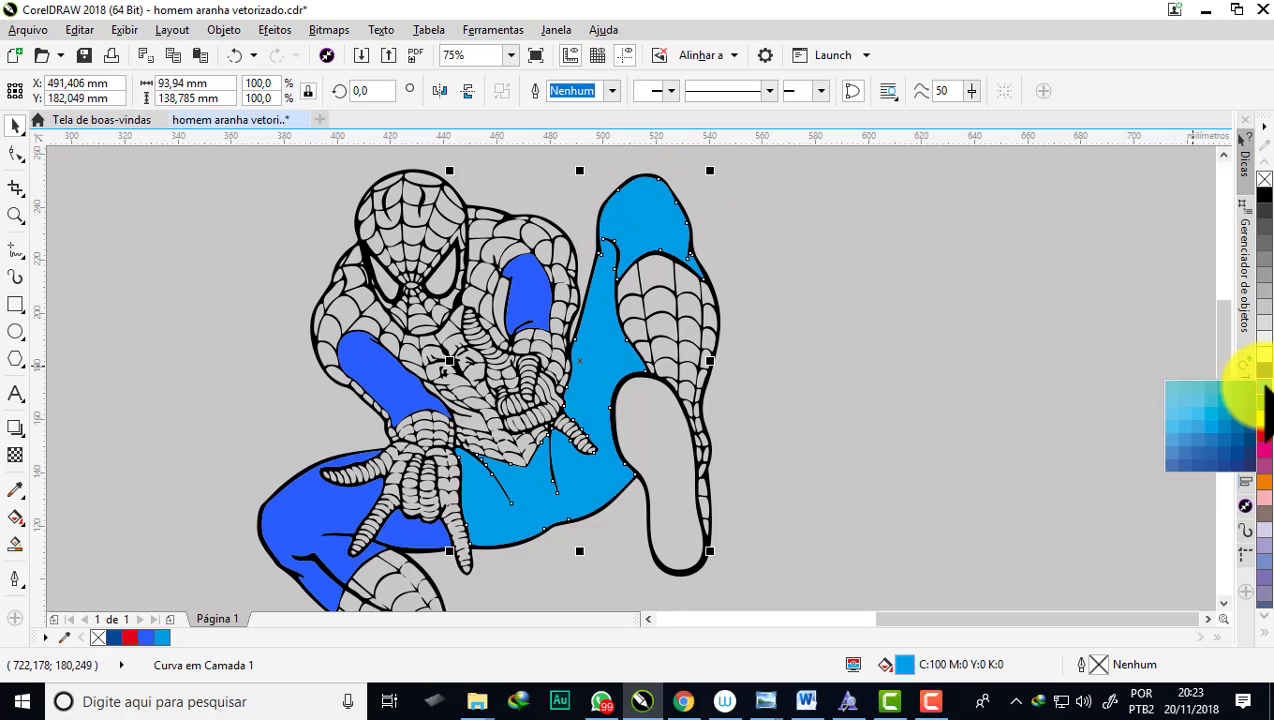
{"action": "left_click", "coordinate": [1242, 458]}
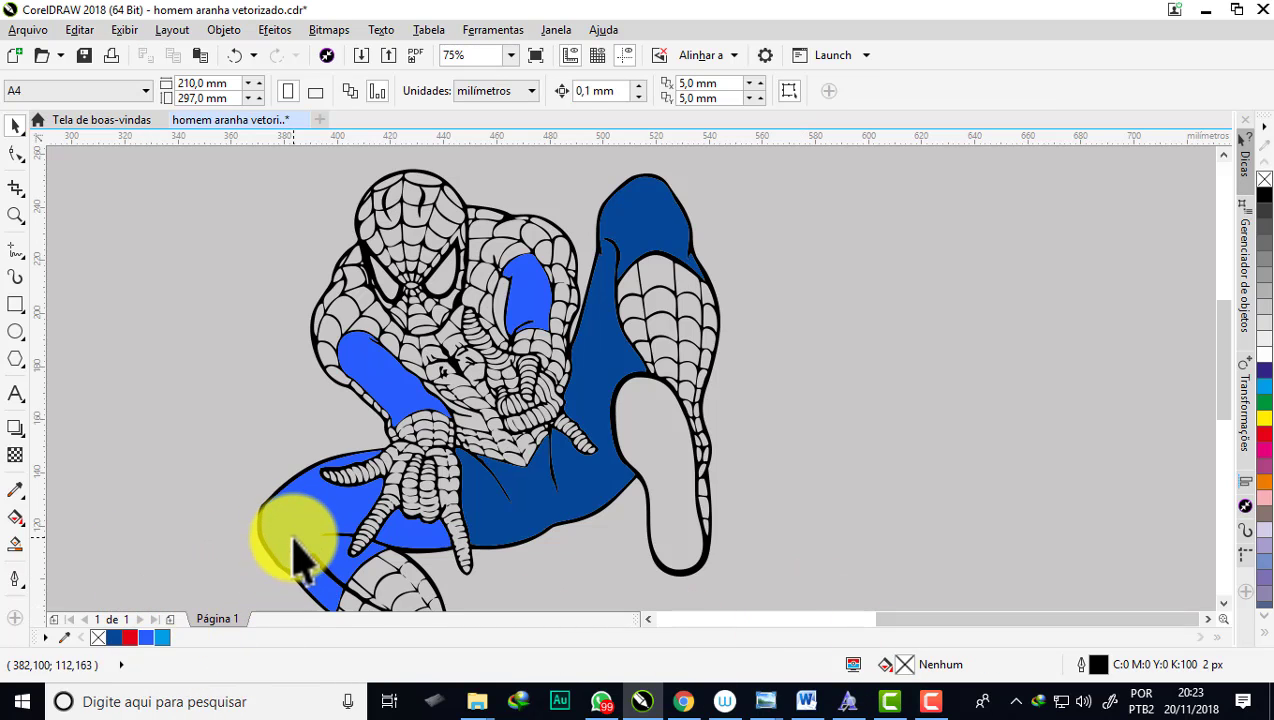
Step: Make the upper-arm, left-arm and leg shapes dark blue
{"action": "left_click", "coordinate": [292, 525]}
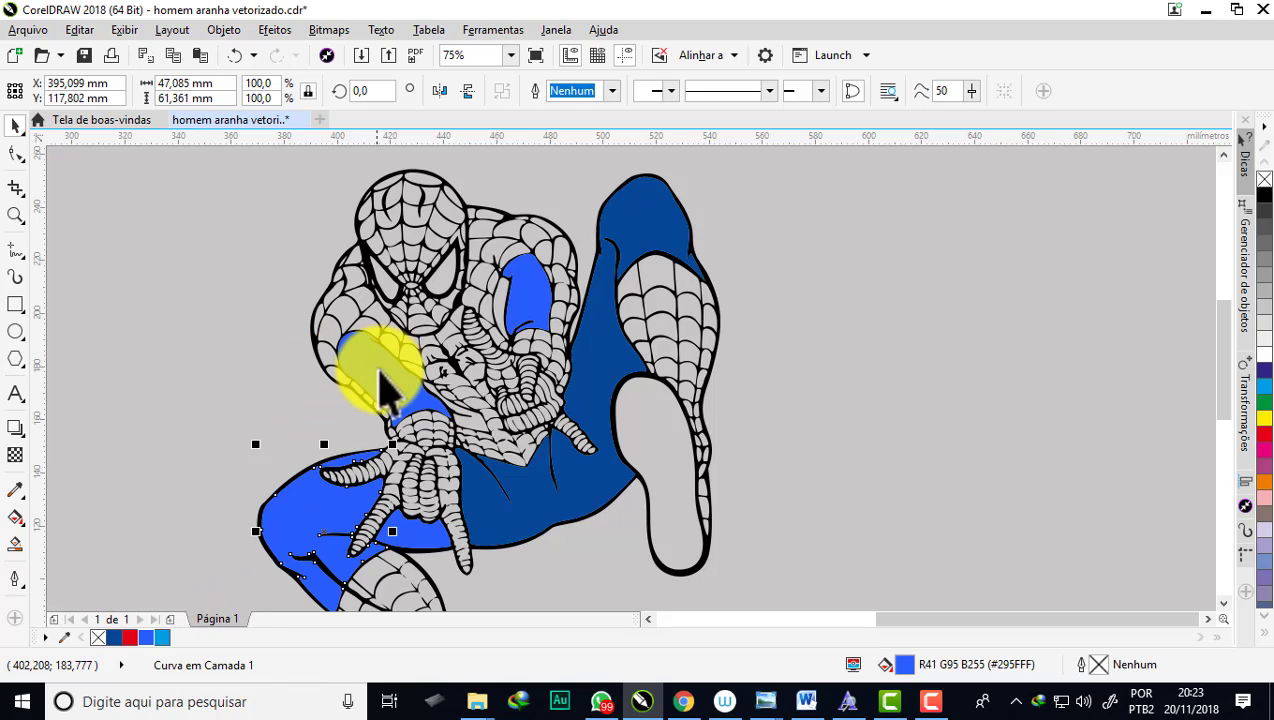
{"action": "left_click", "coordinate": [380, 372]}
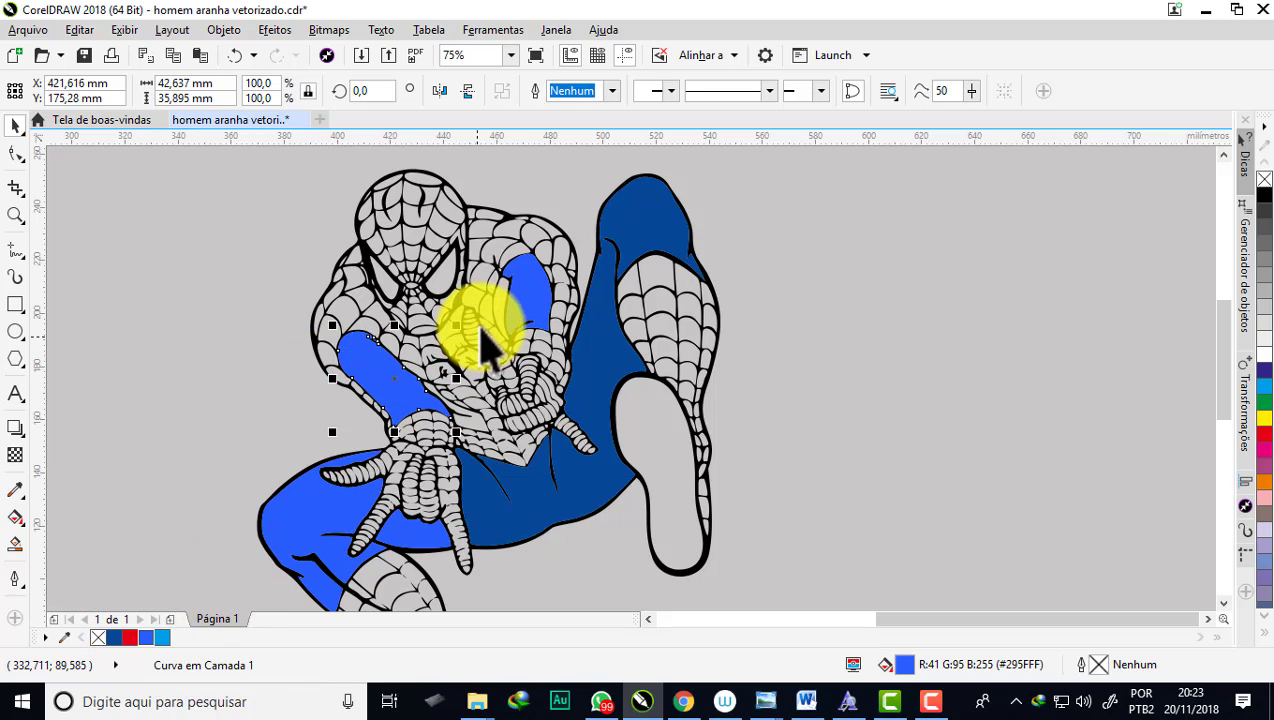
{"action": "left_click", "coordinate": [522, 300]}
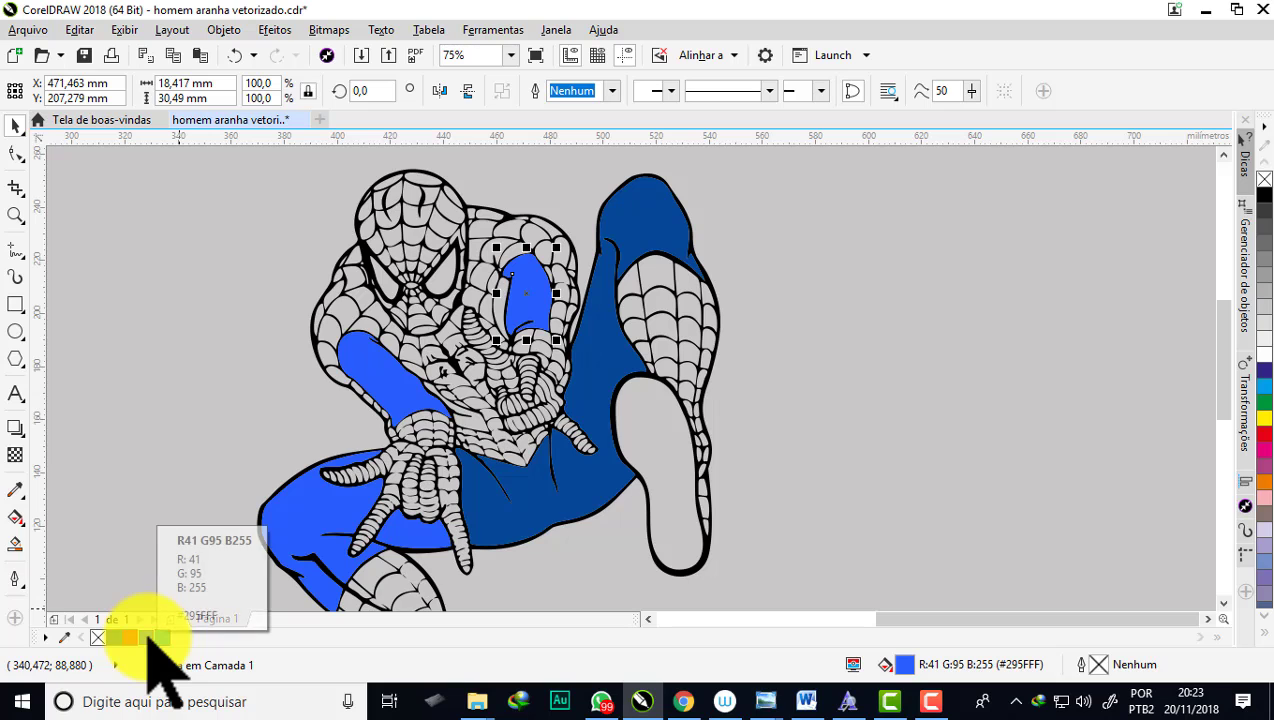
{"action": "left_click", "coordinate": [114, 637]}
{"action": "left_click", "coordinate": [360, 400]}
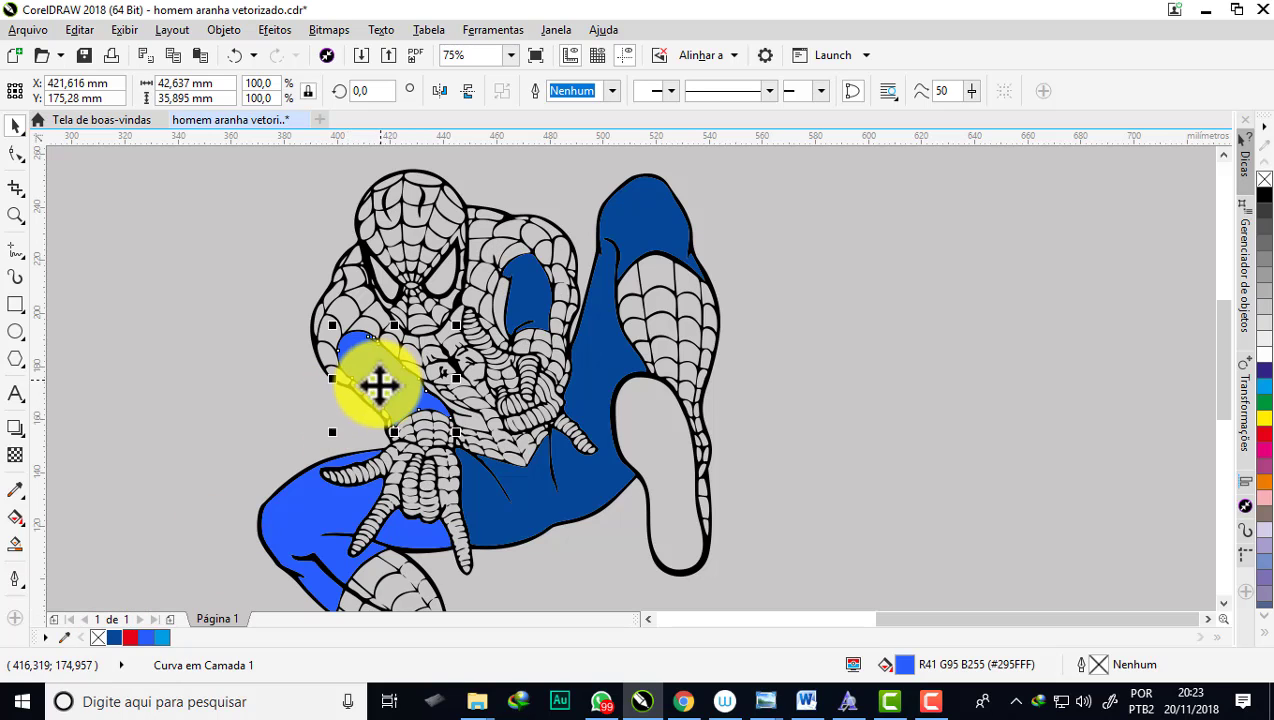
{"action": "left_click", "coordinate": [114, 637]}
{"action": "left_click", "coordinate": [327, 518]}
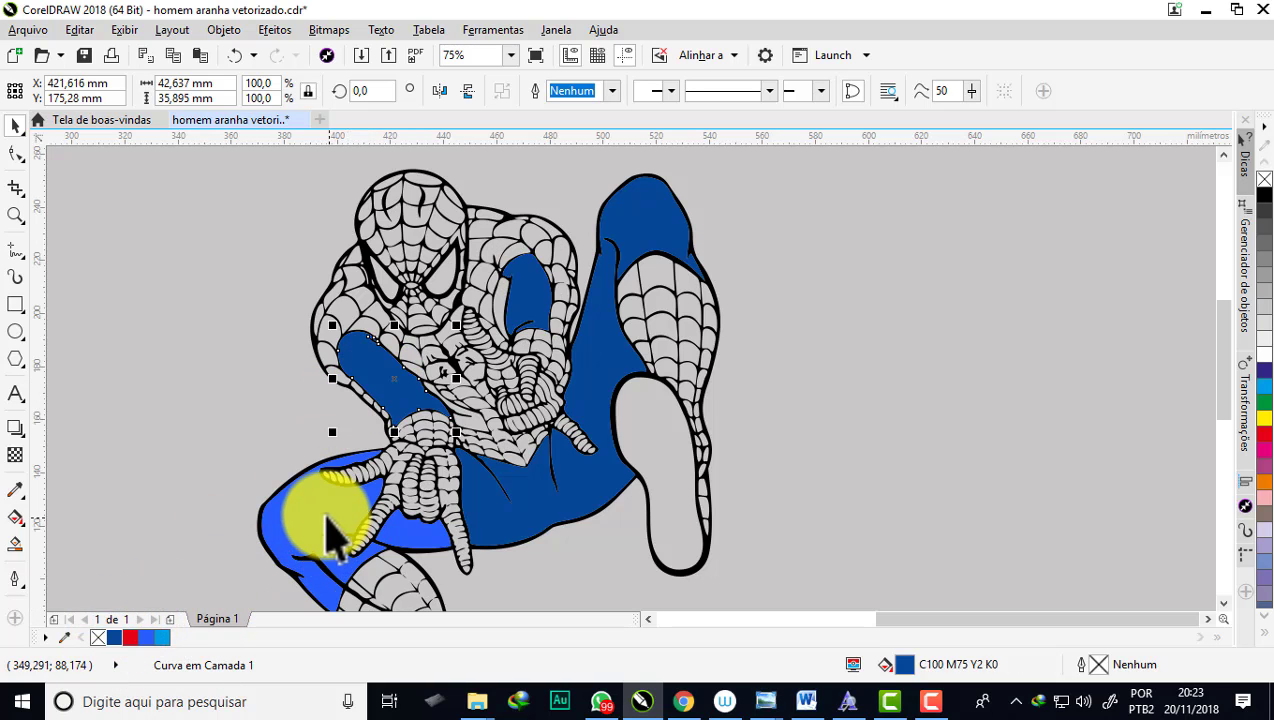
{"action": "left_click", "coordinate": [114, 637]}
Step: Make the small patch between the fingers dark blue
{"action": "scroll", "coordinate": [410, 420], "scroll_direction": "down", "scroll_amount": 2}
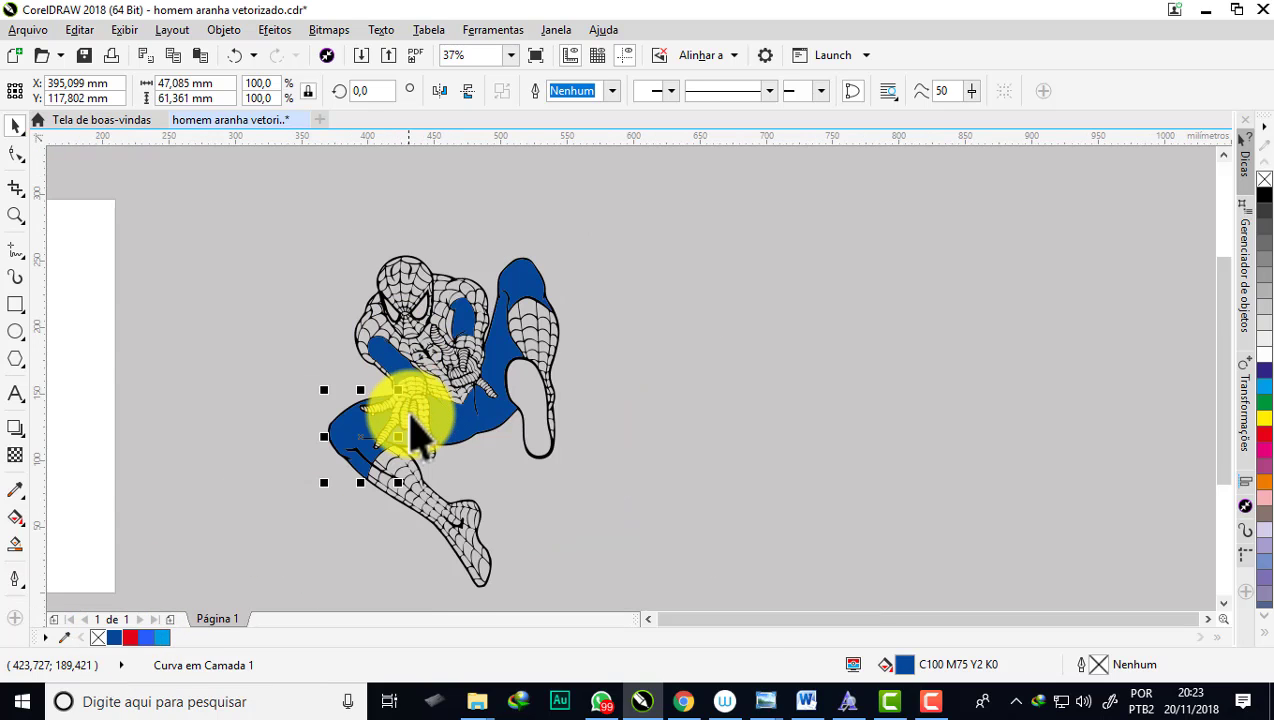
{"action": "scroll", "coordinate": [420, 435], "scroll_direction": "up", "scroll_amount": 3}
{"action": "left_click", "coordinate": [380, 452]}
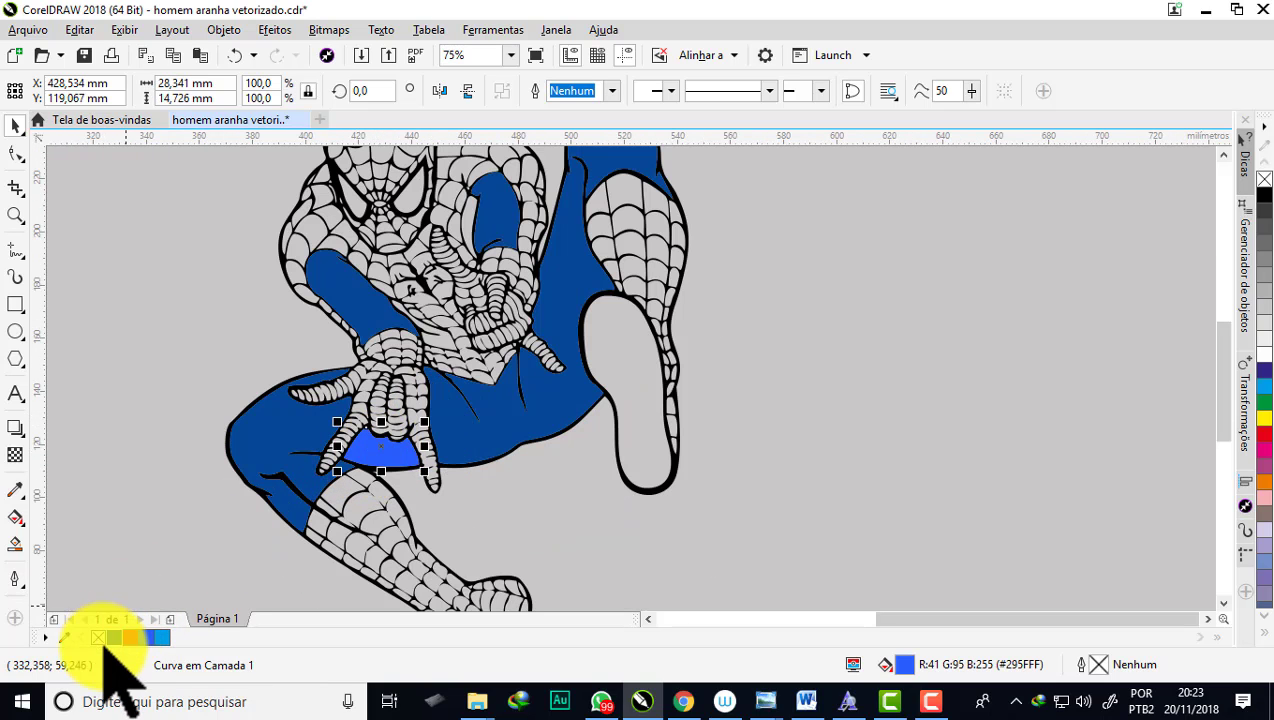
{"action": "left_click", "coordinate": [113, 637]}
{"action": "scroll", "coordinate": [590, 350], "scroll_direction": "down", "scroll_amount": 2}
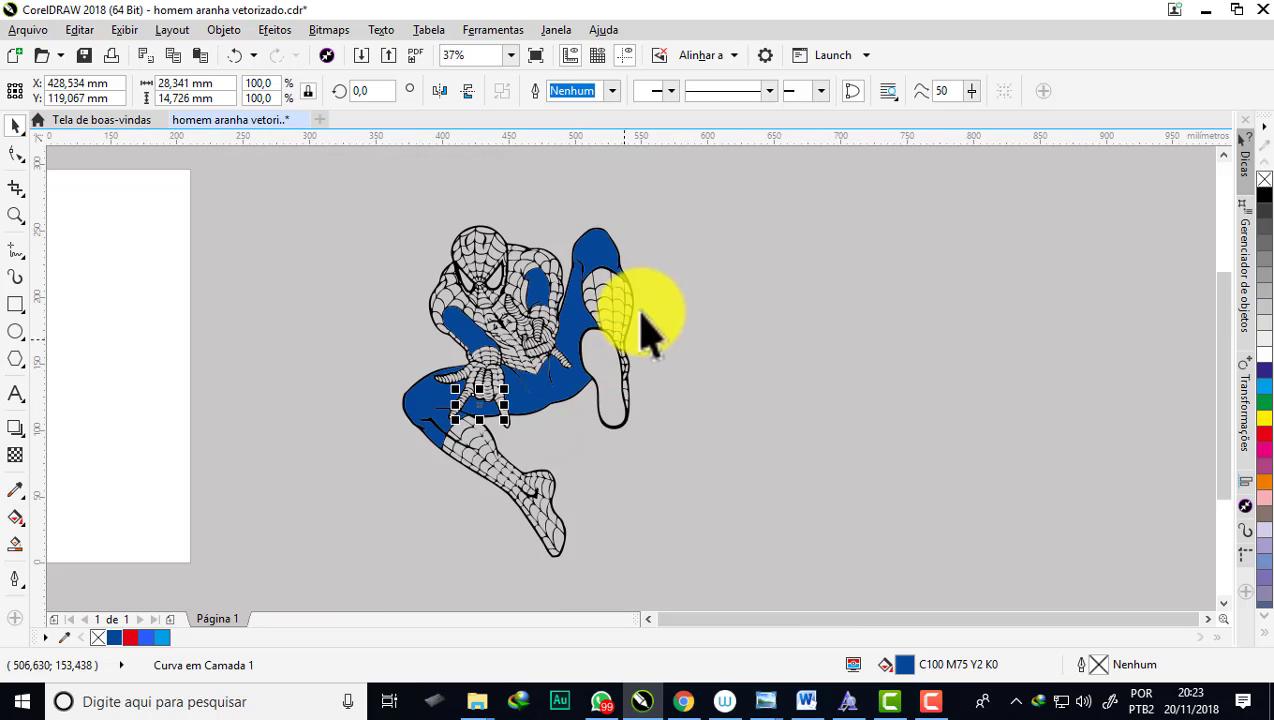
{"action": "scroll", "coordinate": [556, 288], "scroll_direction": "up", "scroll_amount": 2}
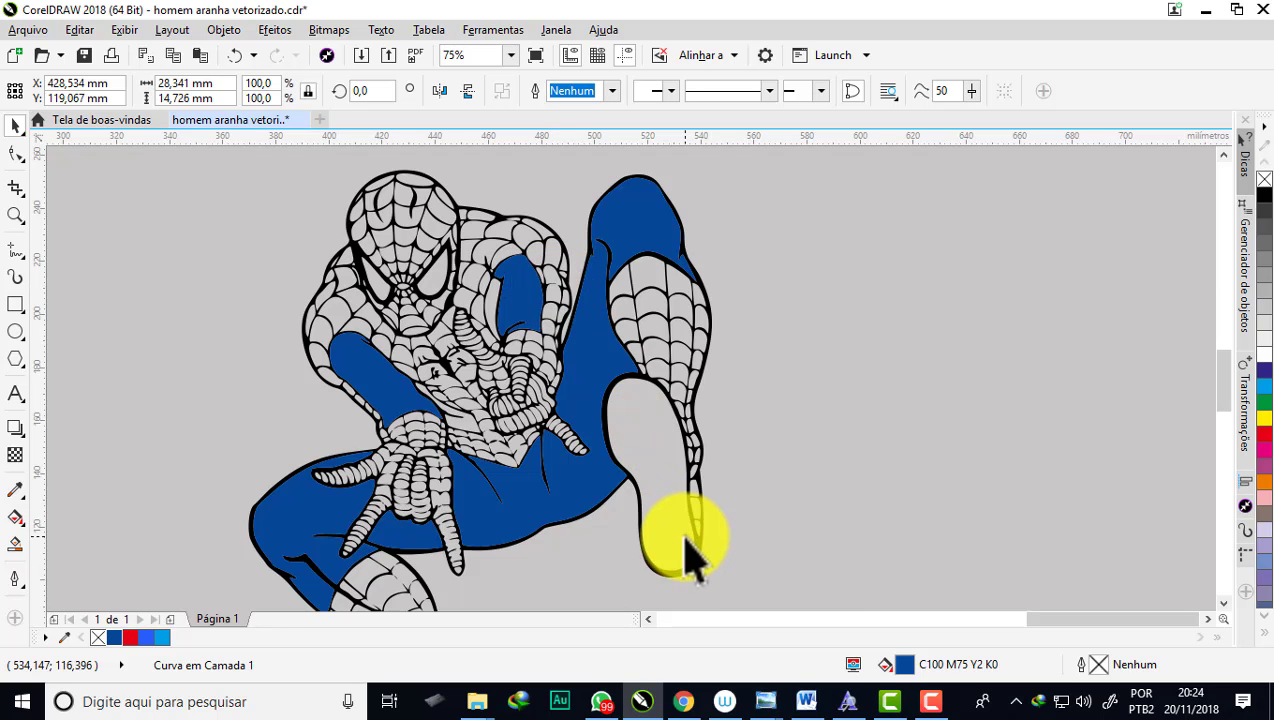
{"action": "scroll", "coordinate": [682, 541], "scroll_direction": "up", "scroll_amount": 2}
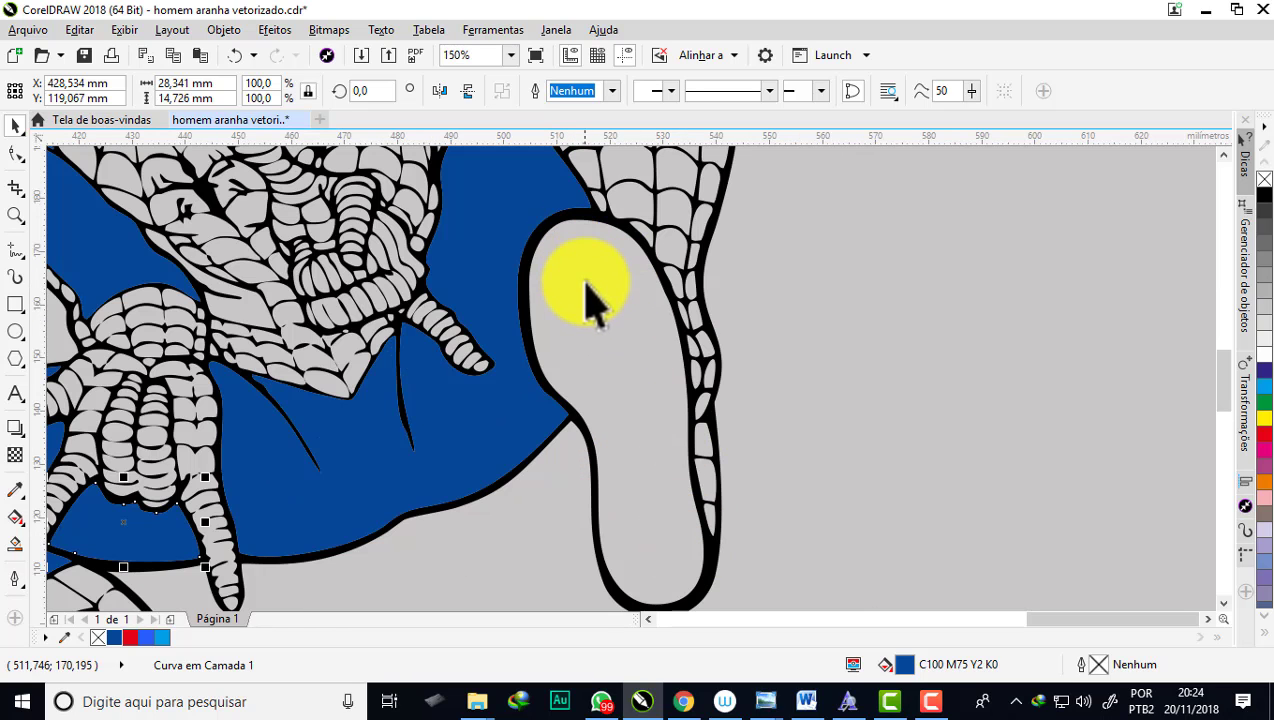
{"action": "scroll", "coordinate": [614, 345], "scroll_direction": "down", "scroll_amount": 2}
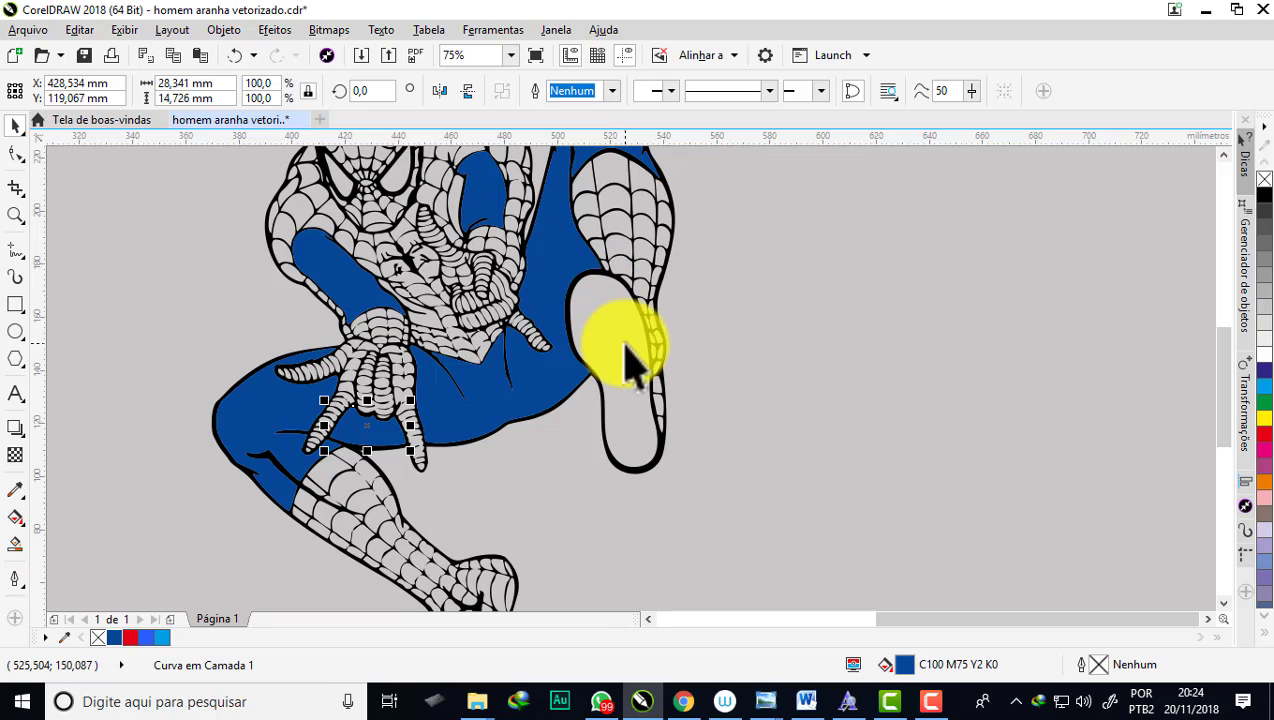
{"action": "scroll", "coordinate": [625, 370], "scroll_direction": "down", "scroll_amount": 2}
{"action": "scroll", "coordinate": [622, 276], "scroll_direction": "up", "scroll_amount": 2}
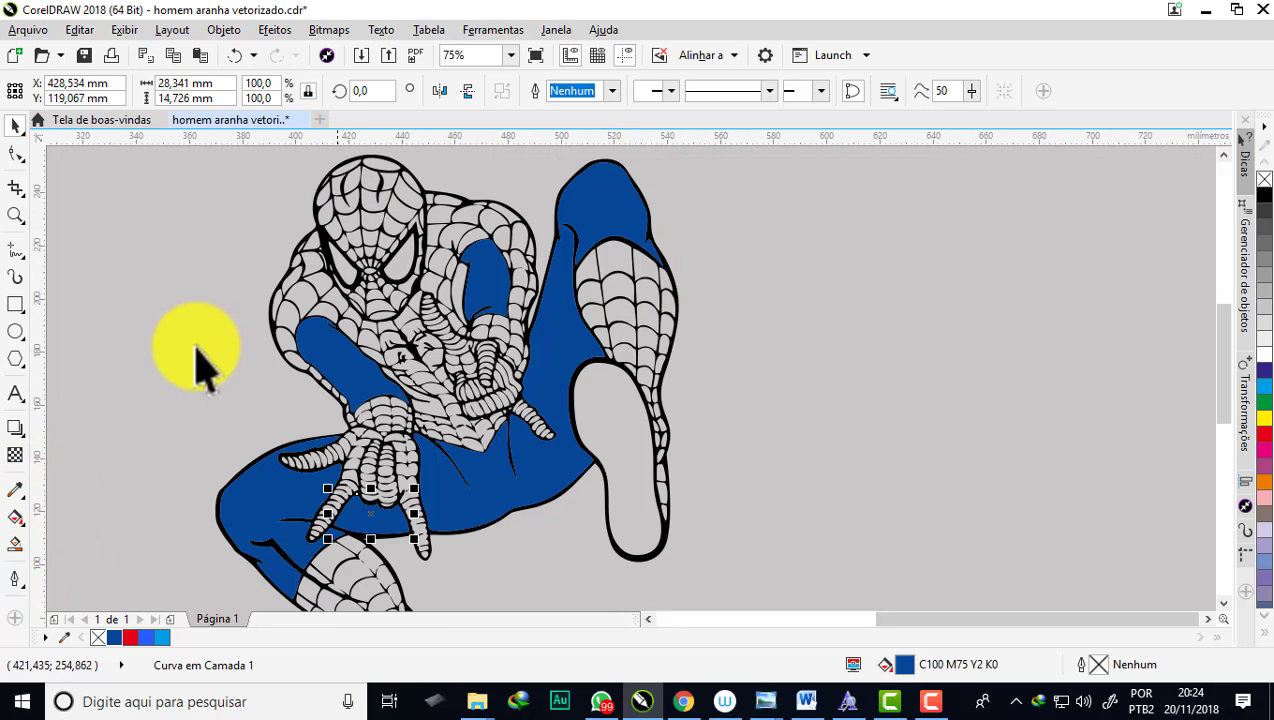
{"action": "scroll", "coordinate": [478, 362], "scroll_direction": "down", "scroll_amount": 1}
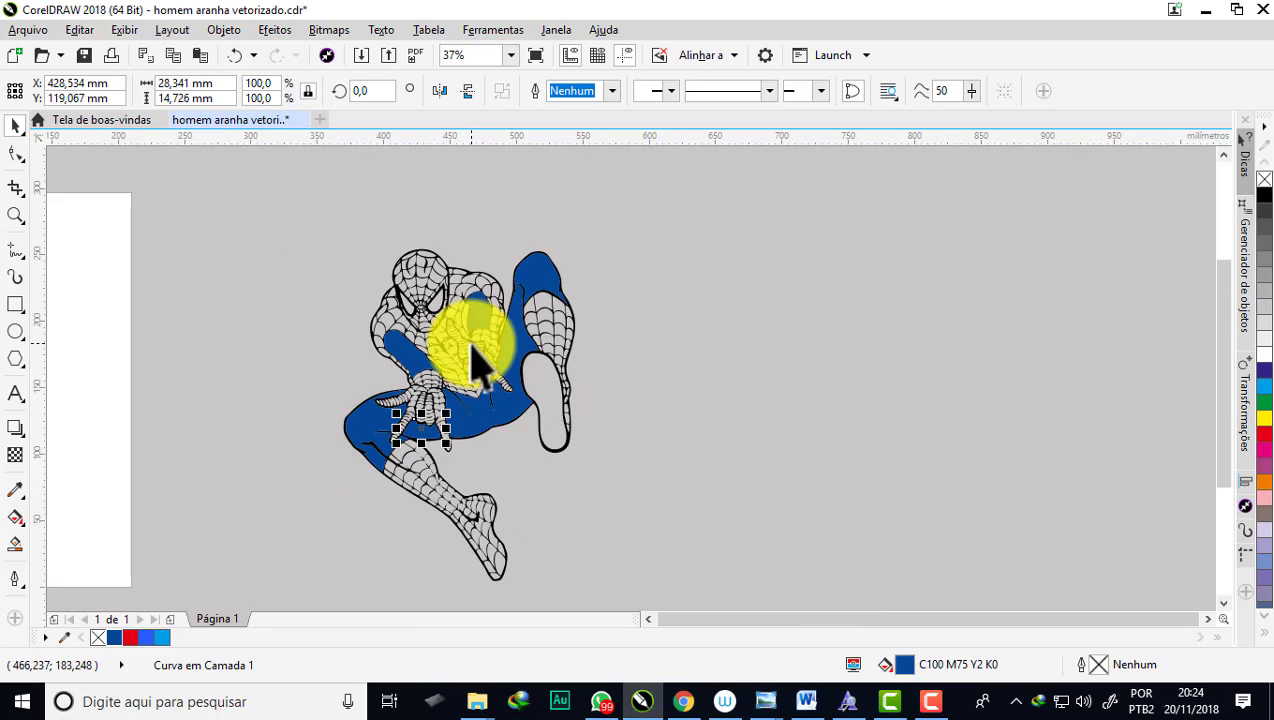
Step: Select Smart Fill with red #FF1717 (RGB 255, 23, 23) as the fill colour
{"action": "left_click", "coordinate": [16, 545]}
{"action": "left_click", "coordinate": [287, 91]}
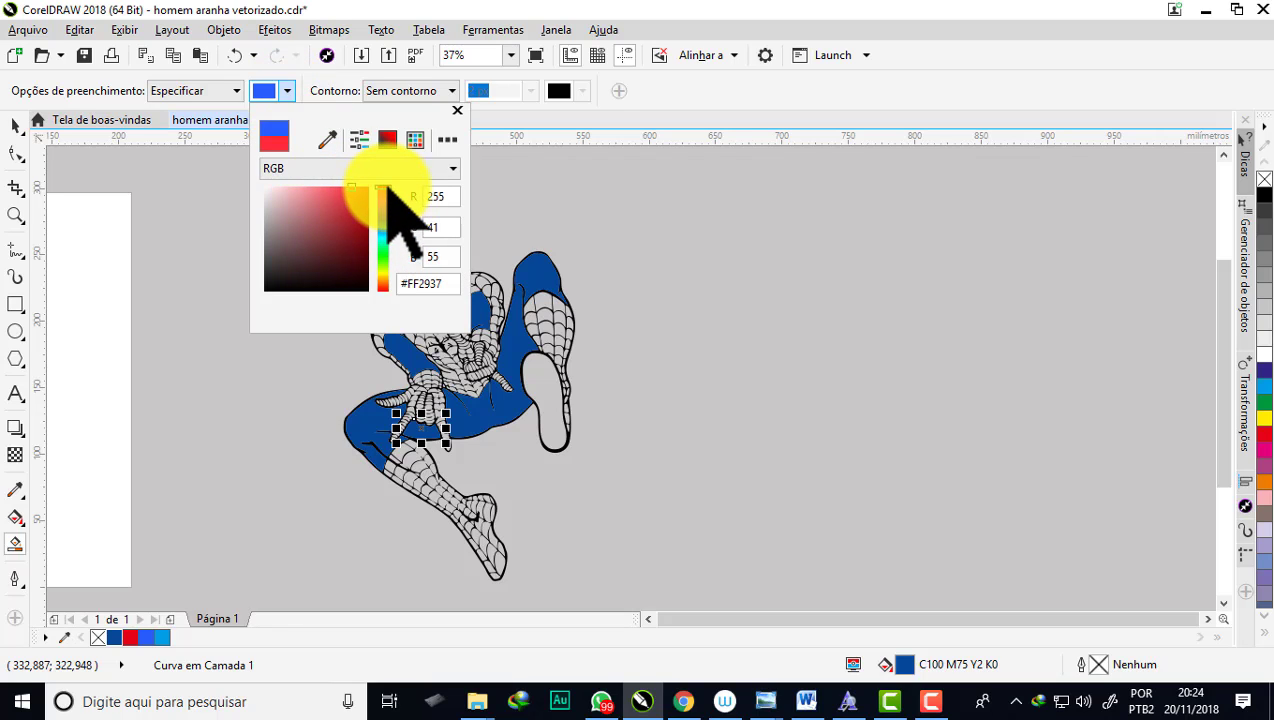
{"action": "left_click_drag", "start_coordinate": [387, 188], "coordinate": [350, 201]}
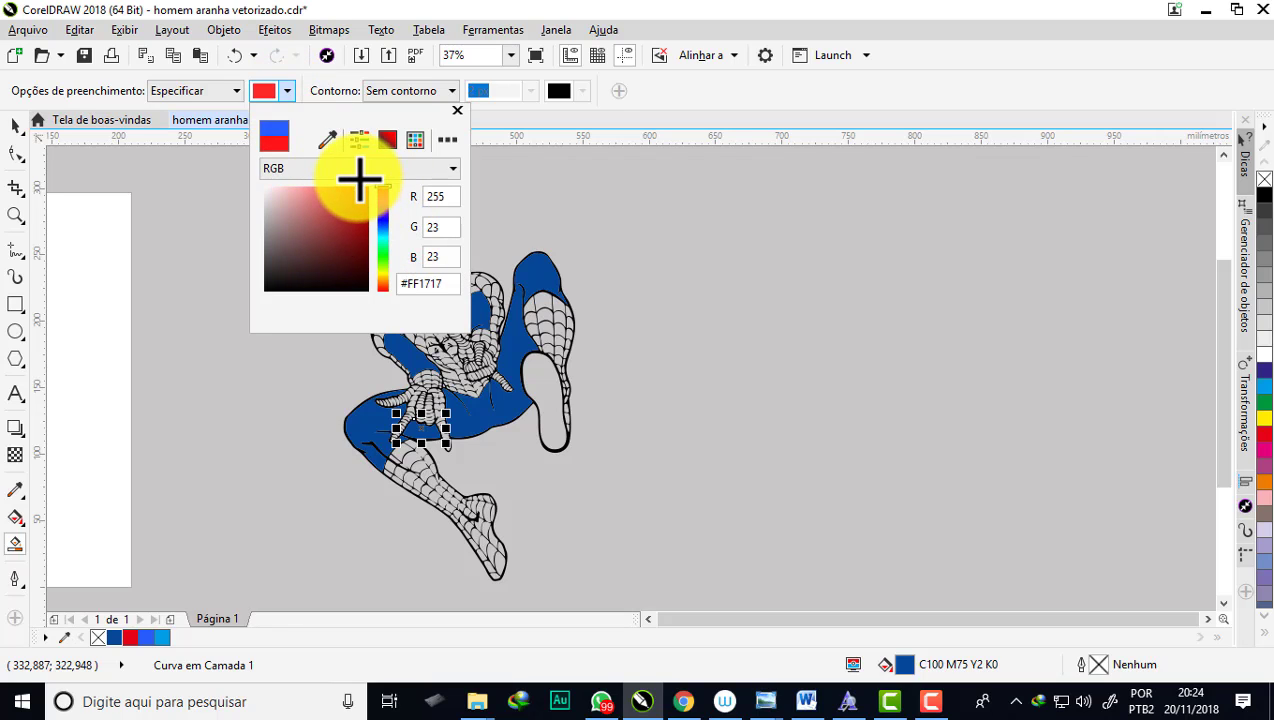
{"action": "key", "text": "Escape"}
{"action": "scroll", "coordinate": [457, 283], "scroll_direction": "up", "scroll_amount": 2}
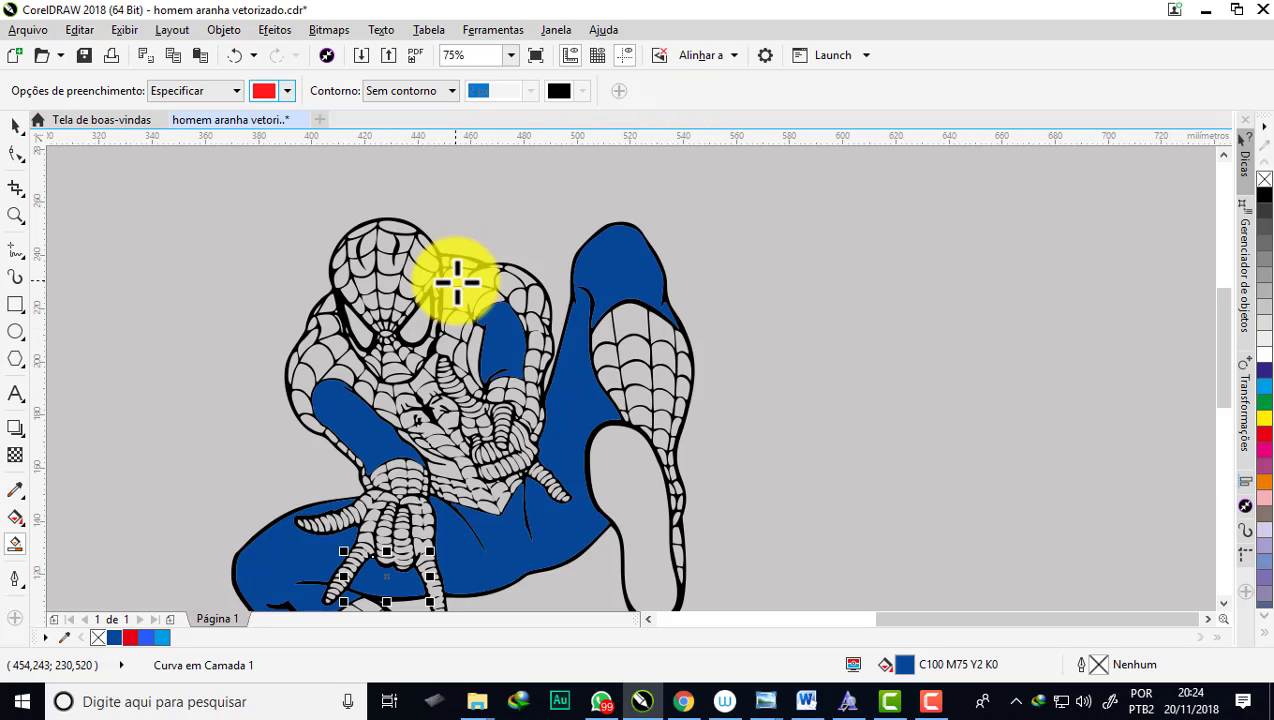
{"action": "scroll", "coordinate": [646, 366], "scroll_direction": "up", "scroll_amount": 2}
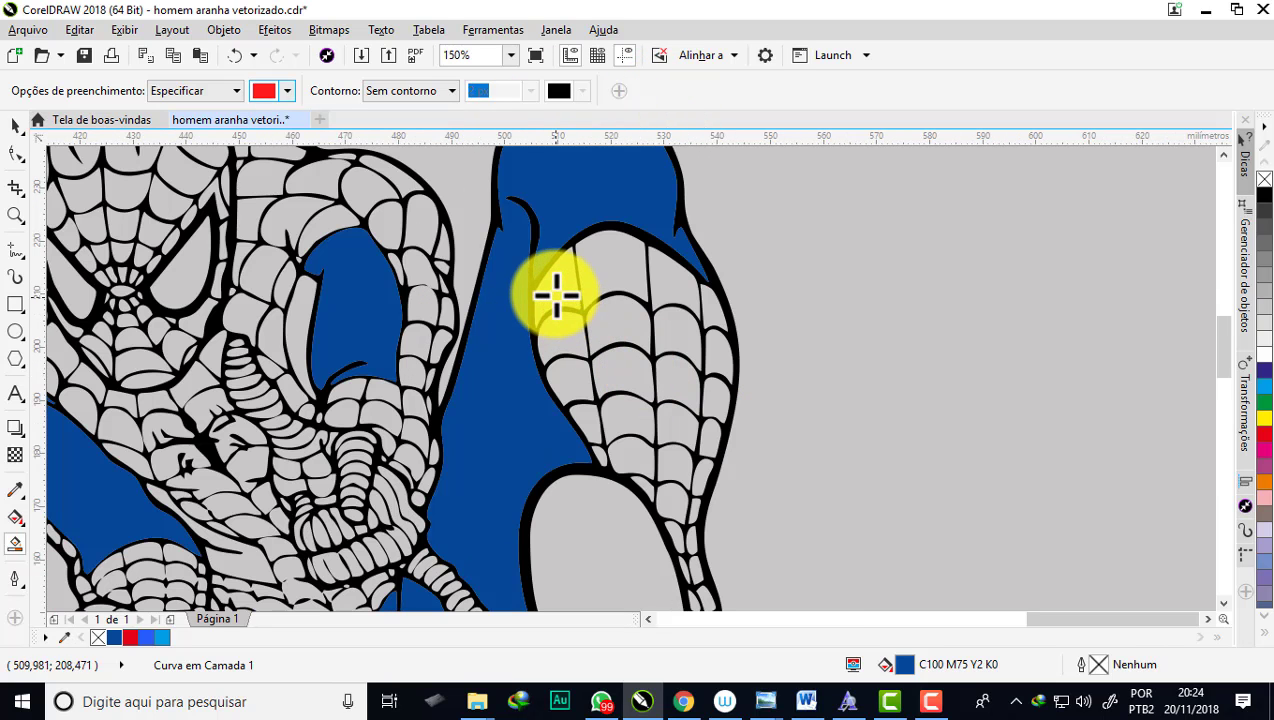
Step: Fill the grey web cells across the top, right side and bottom of the leg red
{"action": "left_click", "coordinate": [556, 295]}
{"action": "left_click", "coordinate": [612, 270]}
{"action": "left_click", "coordinate": [678, 285]}
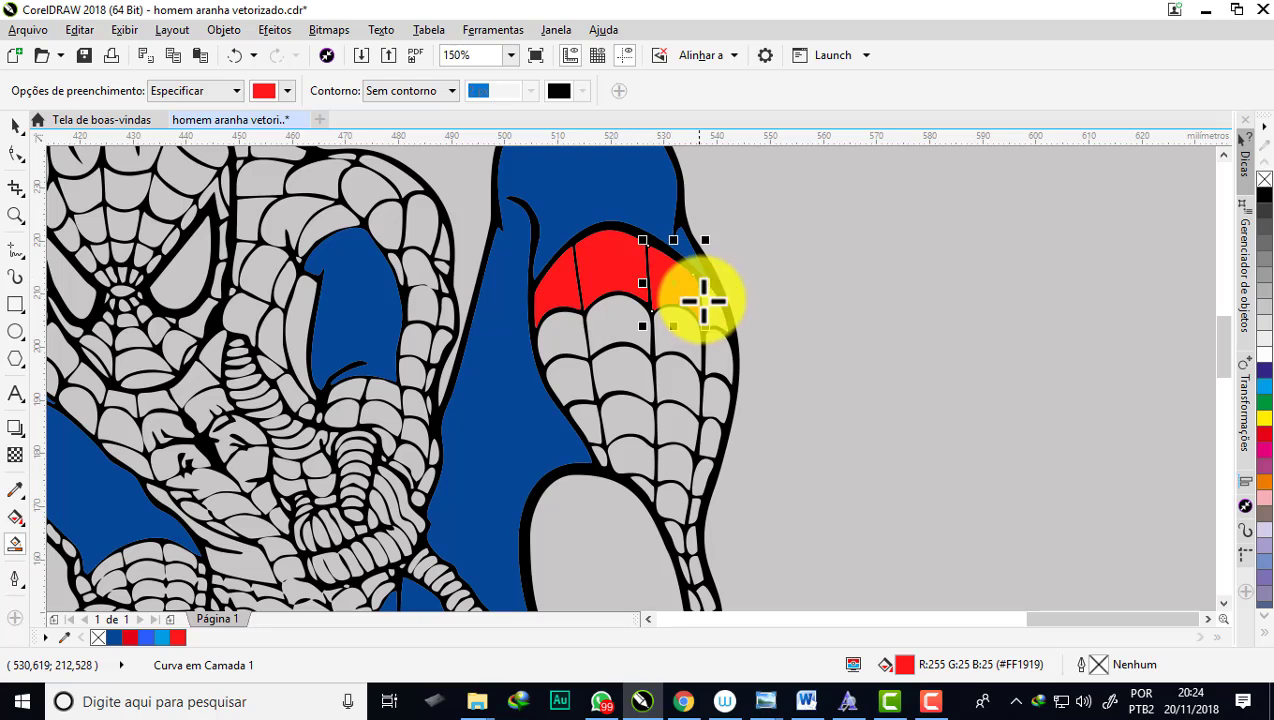
{"action": "left_click", "coordinate": [705, 299]}
{"action": "left_click", "coordinate": [720, 355]}
{"action": "left_click", "coordinate": [671, 336]}
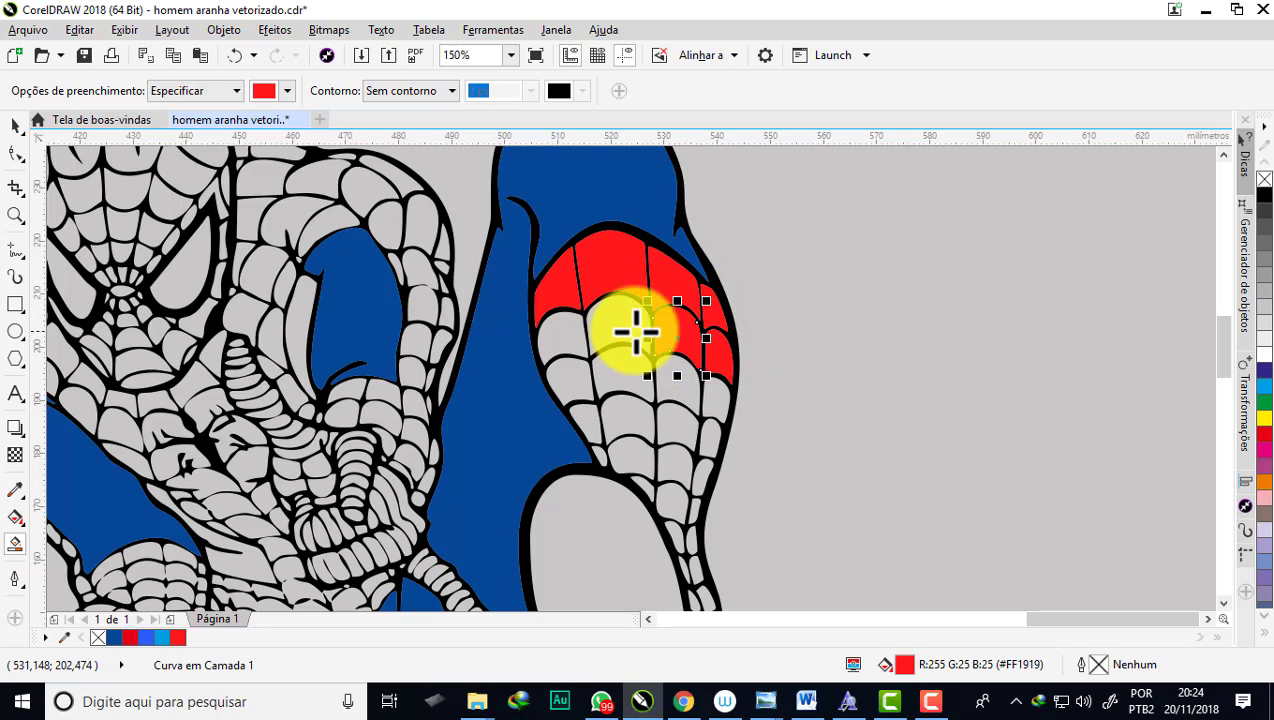
{"action": "left_click", "coordinate": [569, 333]}
{"action": "left_click", "coordinate": [572, 370]}
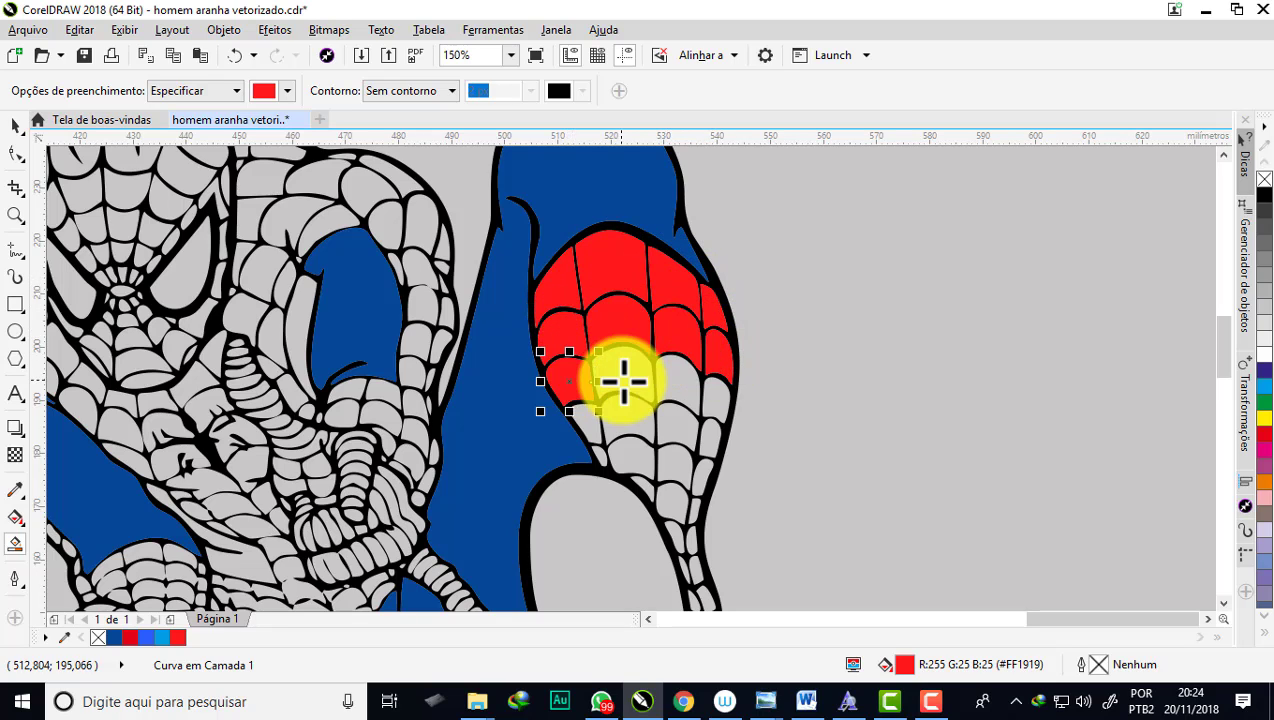
{"action": "left_click", "coordinate": [651, 378]}
{"action": "left_click", "coordinate": [712, 410]}
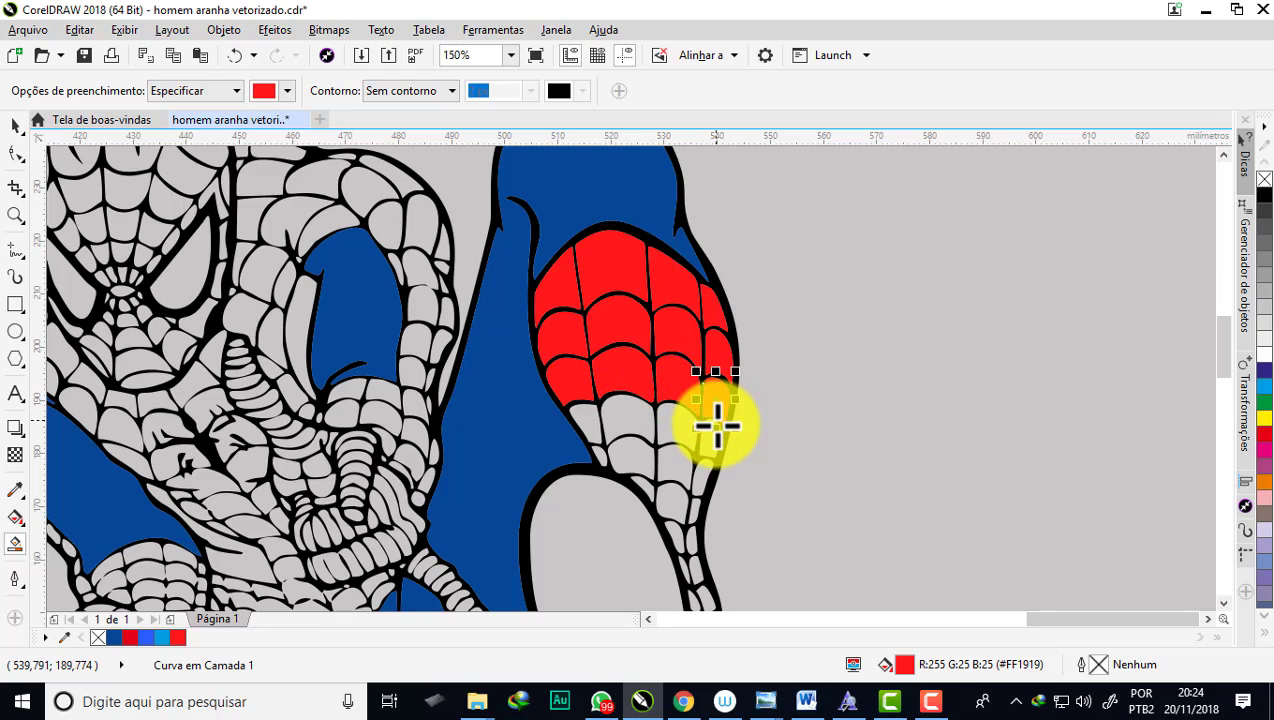
{"action": "left_click", "coordinate": [671, 435]}
{"action": "left_click", "coordinate": [612, 422]}
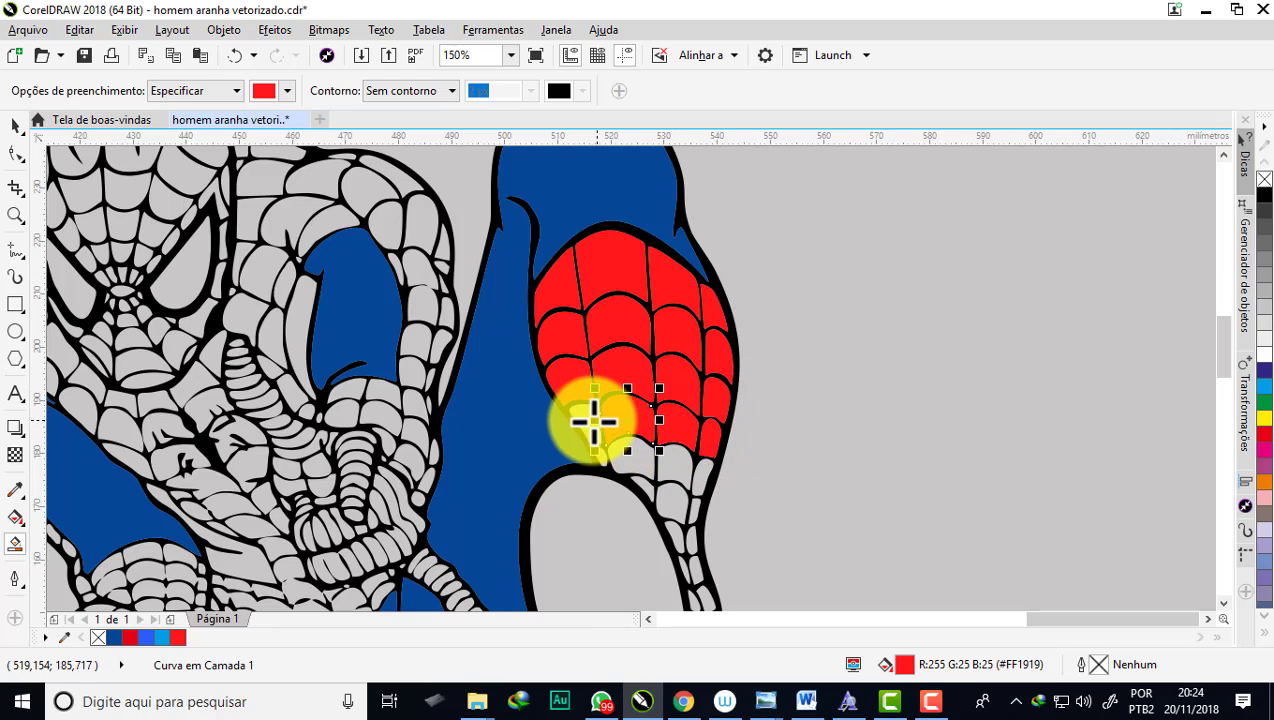
{"action": "left_click", "coordinate": [584, 418]}
{"action": "left_click", "coordinate": [632, 450]}
{"action": "left_click", "coordinate": [676, 468]}
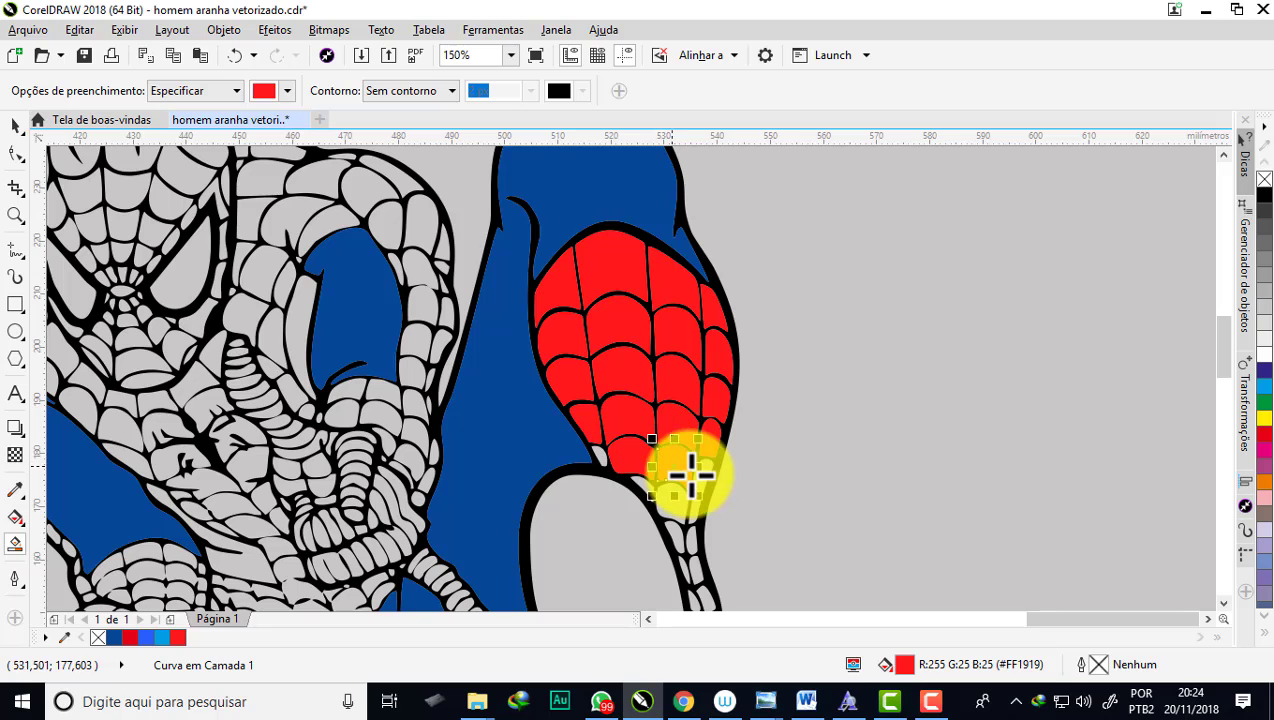
{"action": "scroll", "coordinate": [700, 480], "scroll_direction": "up", "scroll_amount": 2}
{"action": "scroll", "coordinate": [691, 469], "scroll_direction": "up", "scroll_amount": 1}
{"action": "left_click", "coordinate": [702, 472]}
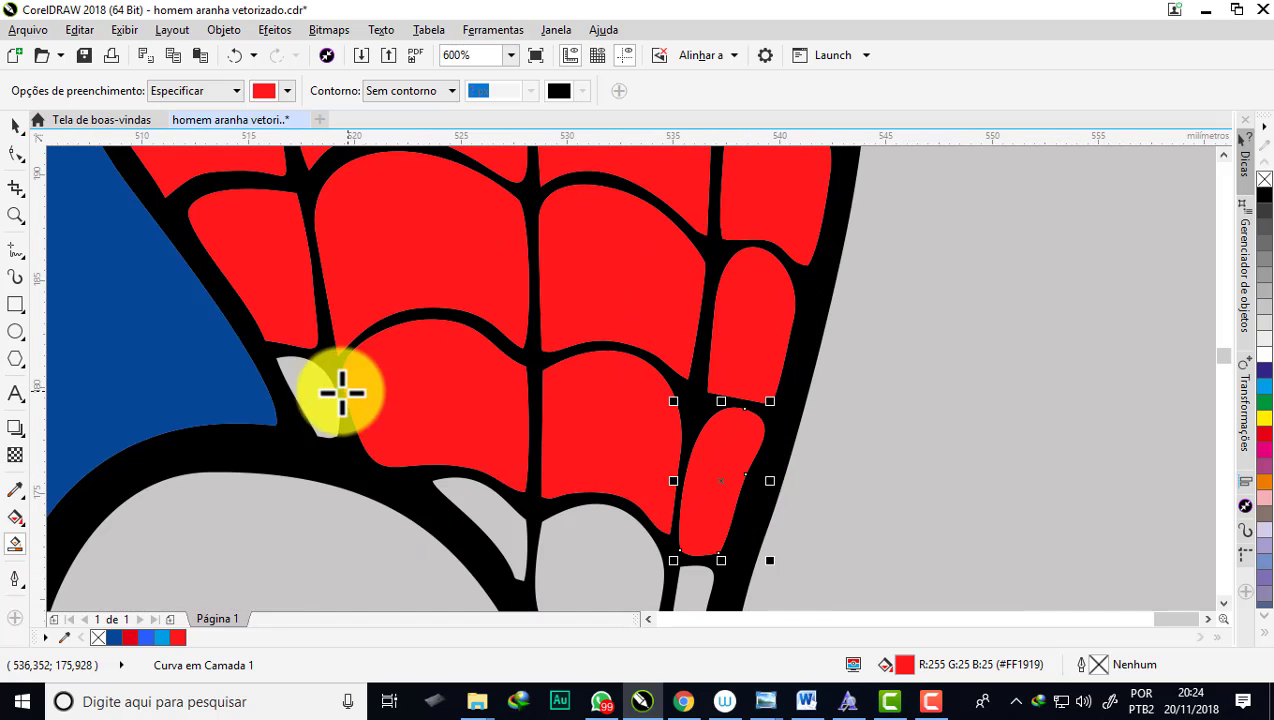
{"action": "scroll", "coordinate": [433, 340], "scroll_direction": "down", "scroll_amount": 3}
{"action": "scroll", "coordinate": [526, 395], "scroll_direction": "up", "scroll_amount": 1}
{"action": "scroll", "coordinate": [455, 330], "scroll_direction": "up", "scroll_amount": 1}
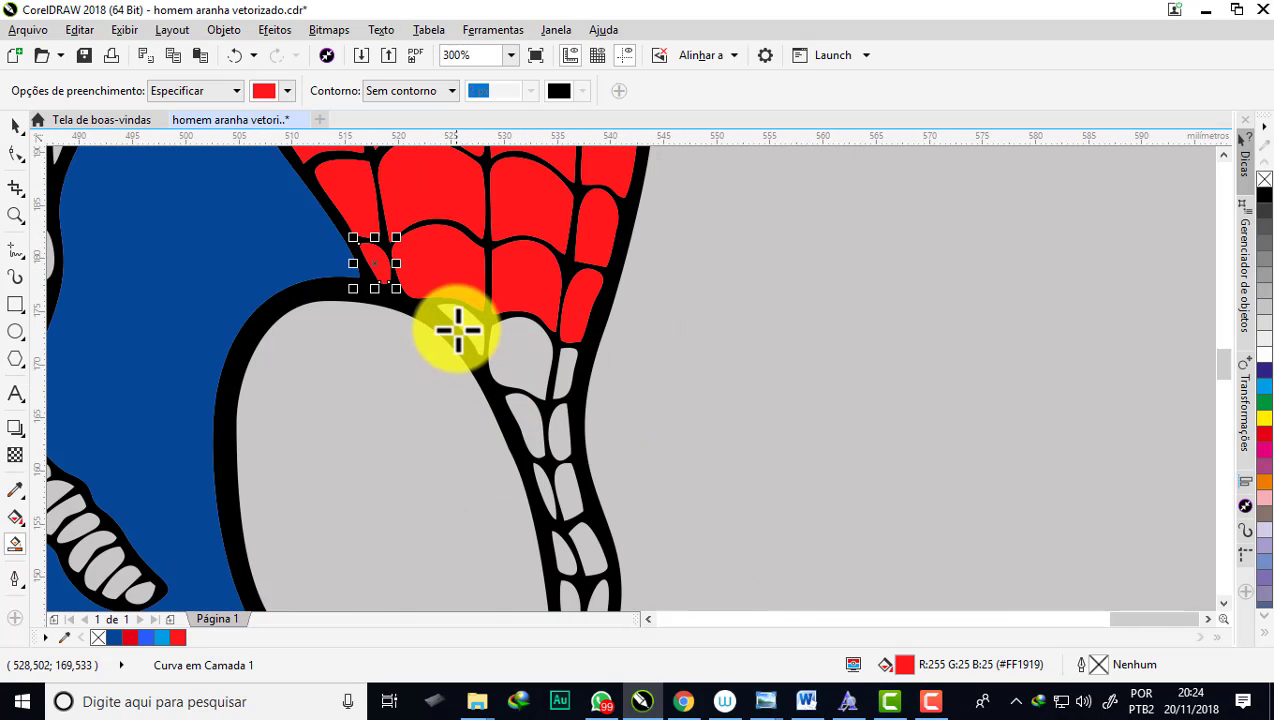
{"action": "scroll", "coordinate": [480, 330], "scroll_direction": "up", "scroll_amount": 1}
Step: Fill the remaining small and narrow grey leg cells red
{"action": "left_click", "coordinate": [458, 325]}
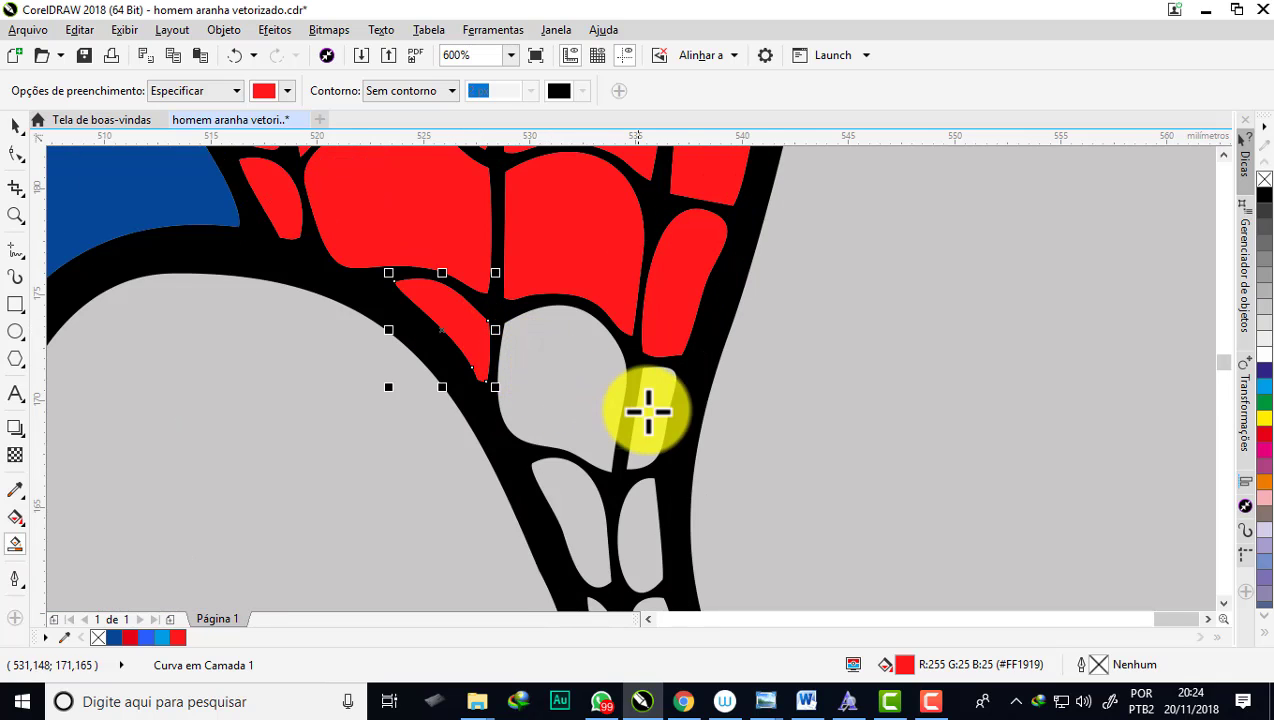
{"action": "left_click", "coordinate": [577, 384]}
{"action": "left_click", "coordinate": [650, 410]}
{"action": "scroll", "coordinate": [620, 420], "scroll_direction": "down", "scroll_amount": 1}
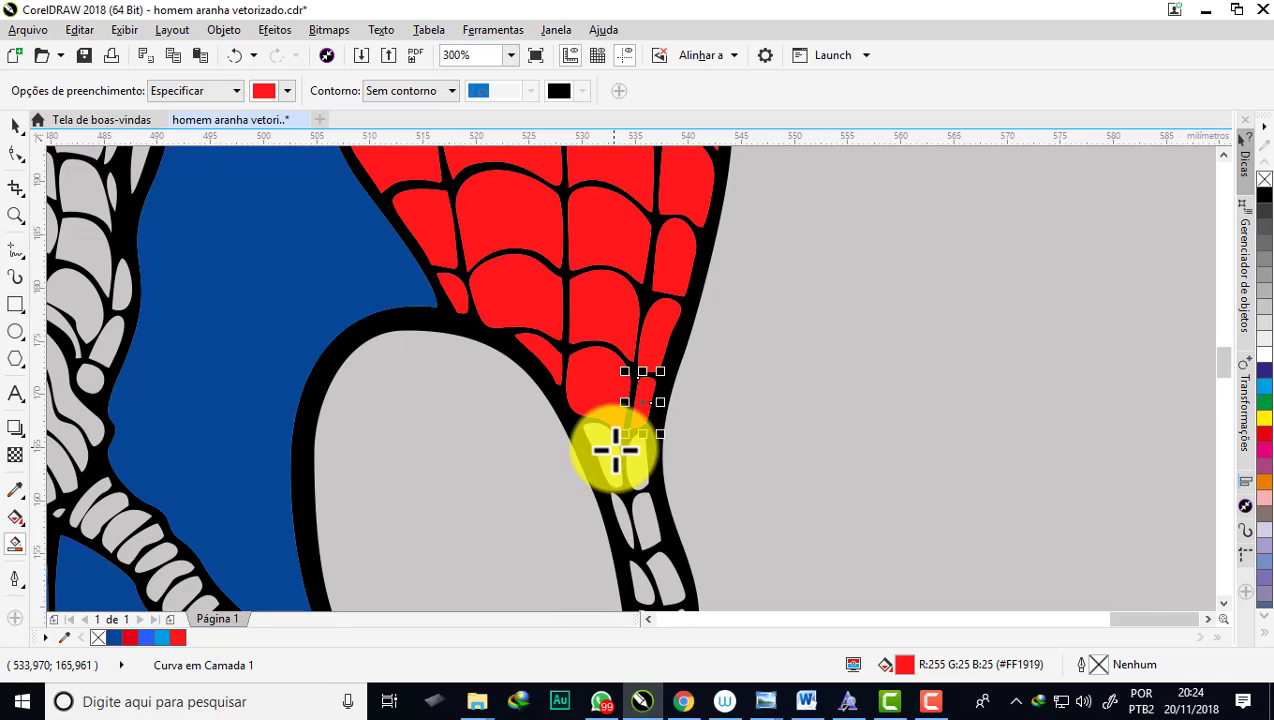
{"action": "scroll", "coordinate": [600, 440], "scroll_direction": "up", "scroll_amount": 2}
{"action": "scroll", "coordinate": [697, 484], "scroll_direction": "down", "scroll_amount": 1}
{"action": "scroll", "coordinate": [592, 355], "scroll_direction": "down", "scroll_amount": 1}
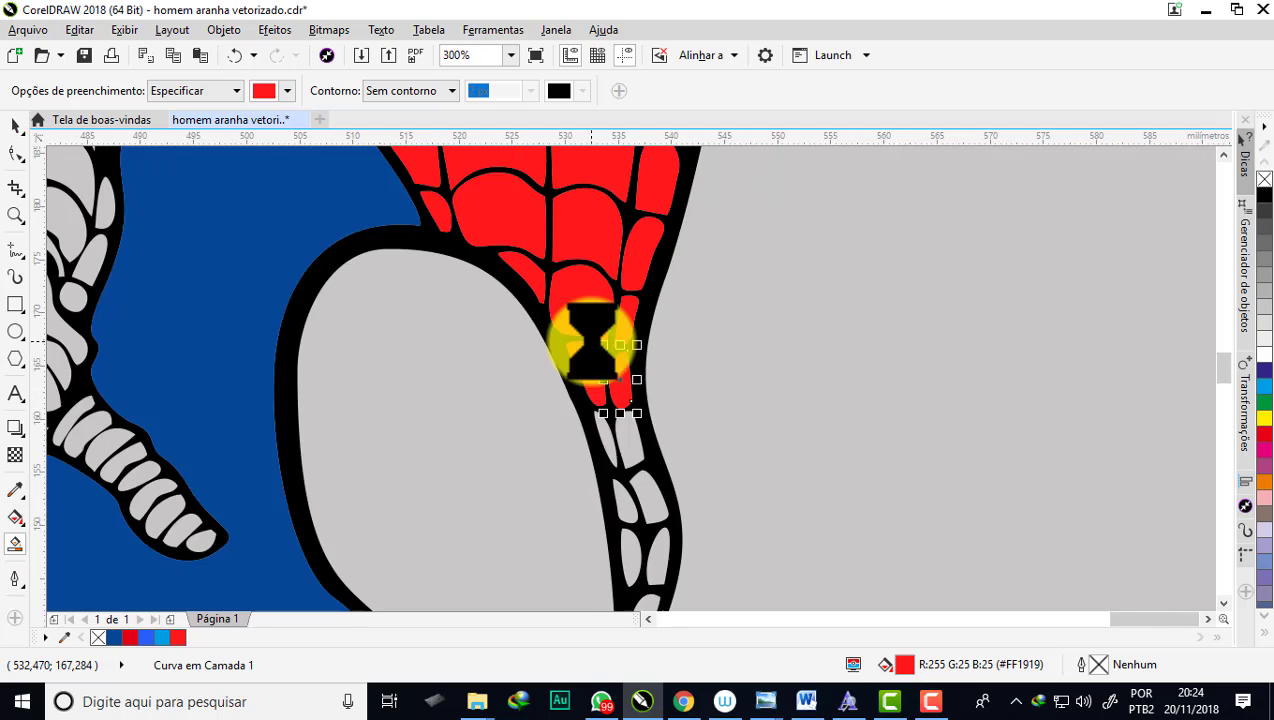
{"action": "scroll", "coordinate": [583, 402], "scroll_direction": "up", "scroll_amount": 1}
{"action": "left_click", "coordinate": [625, 405]}
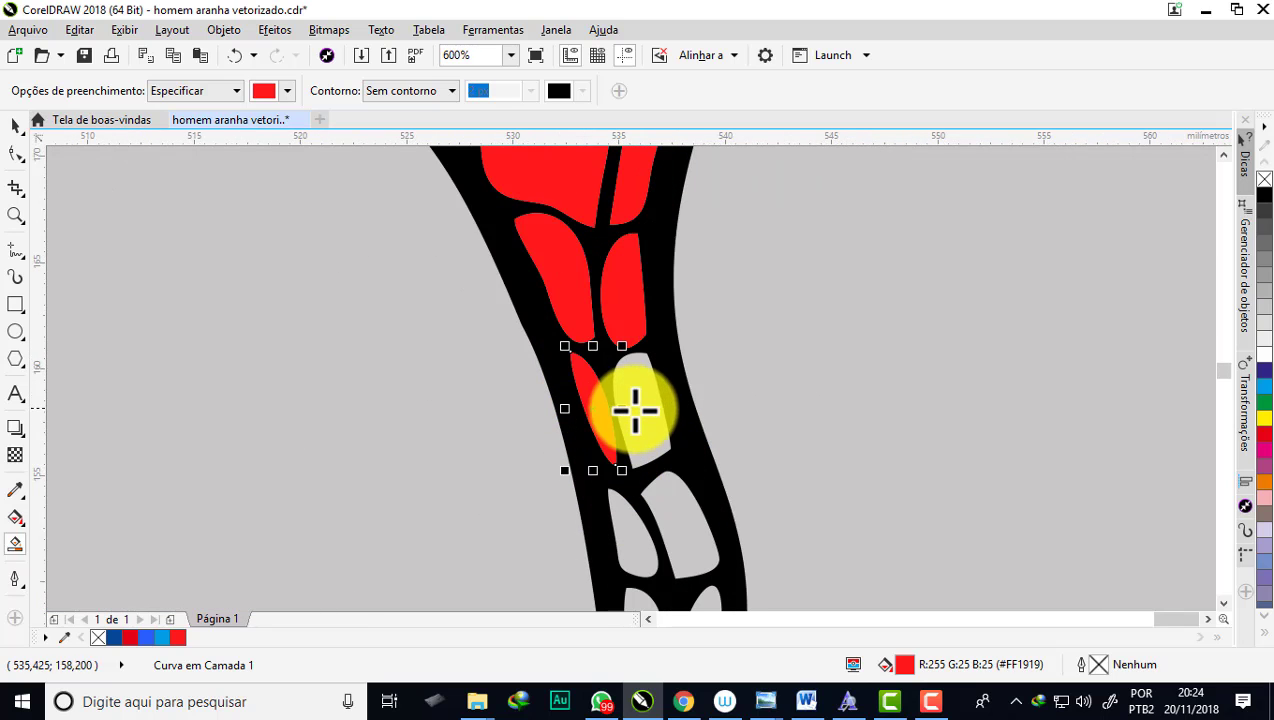
{"action": "scroll", "coordinate": [620, 382], "scroll_direction": "down", "scroll_amount": 2}
{"action": "scroll", "coordinate": [636, 452], "scroll_direction": "up", "scroll_amount": 3}
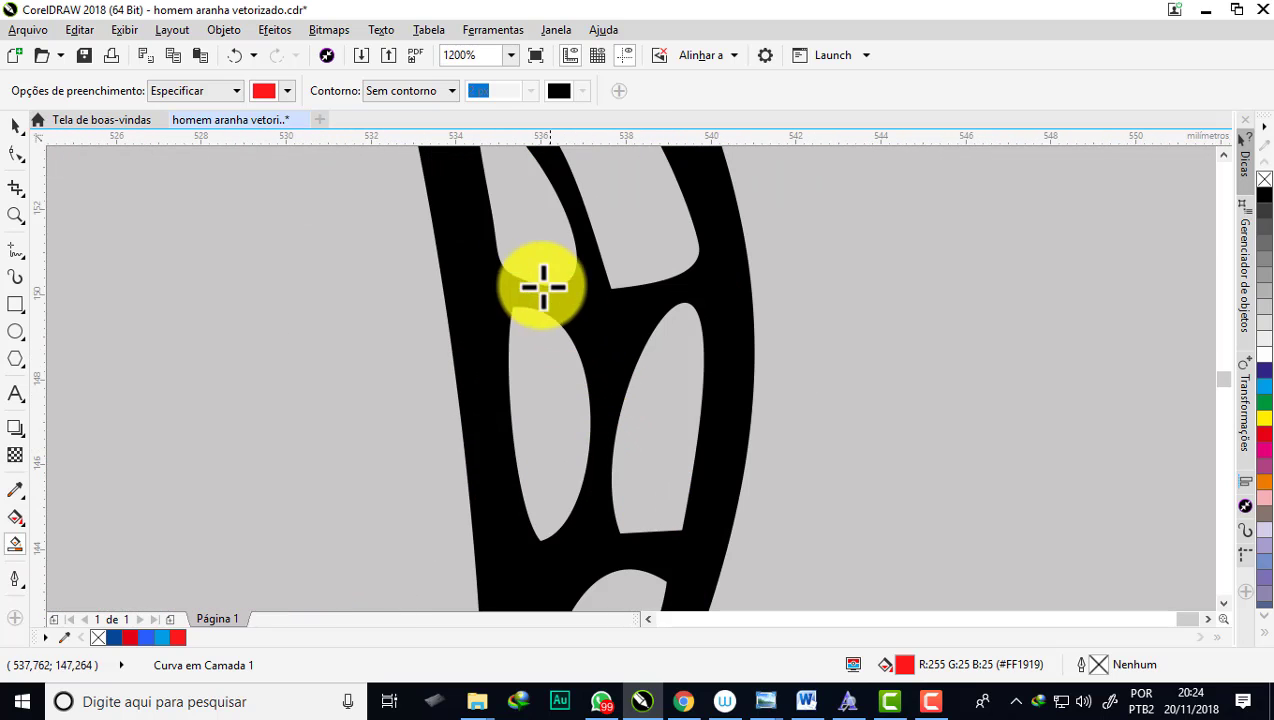
{"action": "left_click", "coordinate": [526, 256]}
{"action": "left_click", "coordinate": [631, 242]}
{"action": "left_click", "coordinate": [673, 438]}
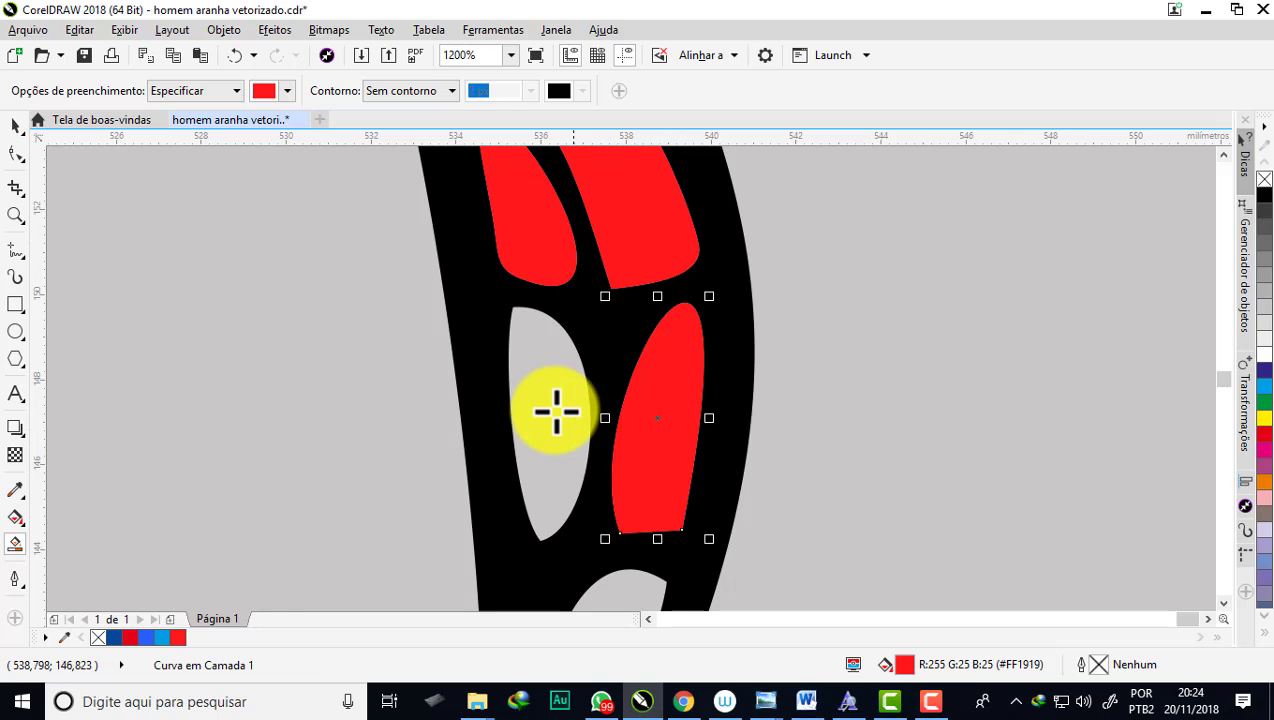
{"action": "left_click", "coordinate": [555, 412]}
{"action": "scroll", "coordinate": [592, 306], "scroll_direction": "down", "scroll_amount": 3}
{"action": "scroll", "coordinate": [600, 361], "scroll_direction": "up", "scroll_amount": 2}
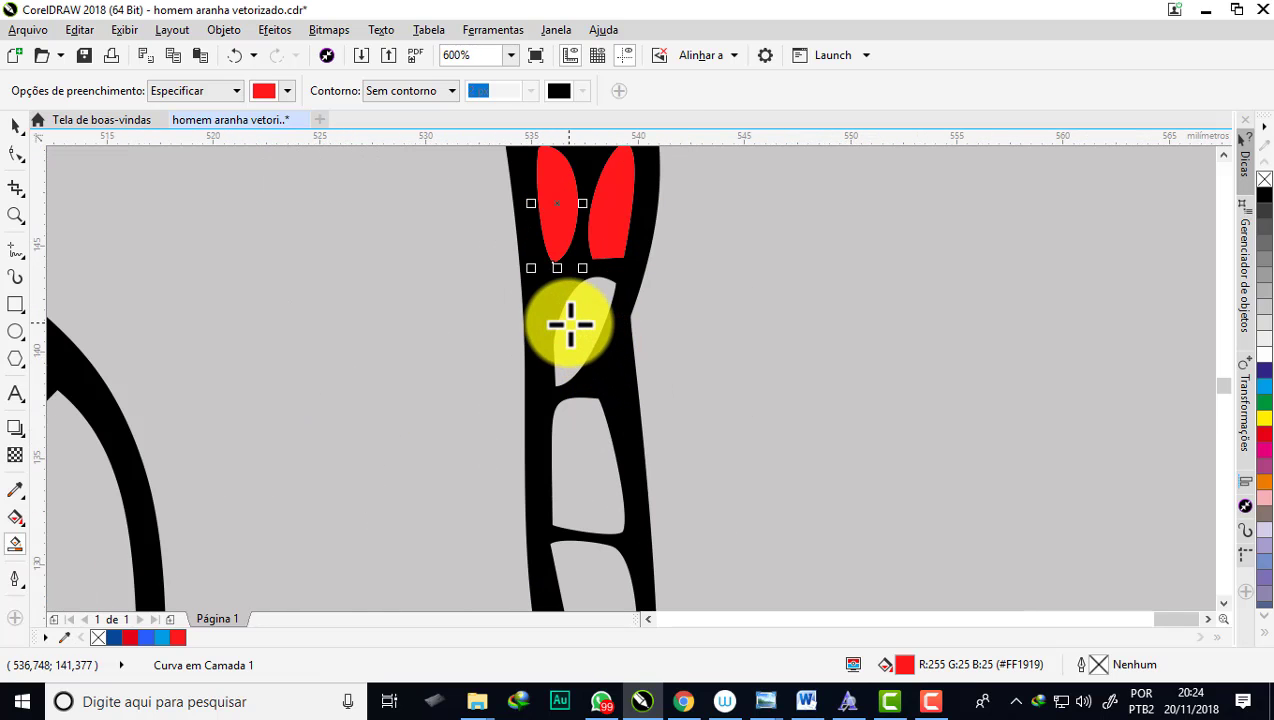
{"action": "left_click", "coordinate": [569, 320]}
{"action": "left_click", "coordinate": [583, 467]}
{"action": "scroll", "coordinate": [568, 330], "scroll_direction": "down", "scroll_amount": 2}
{"action": "scroll", "coordinate": [566, 354], "scroll_direction": "up", "scroll_amount": 1}
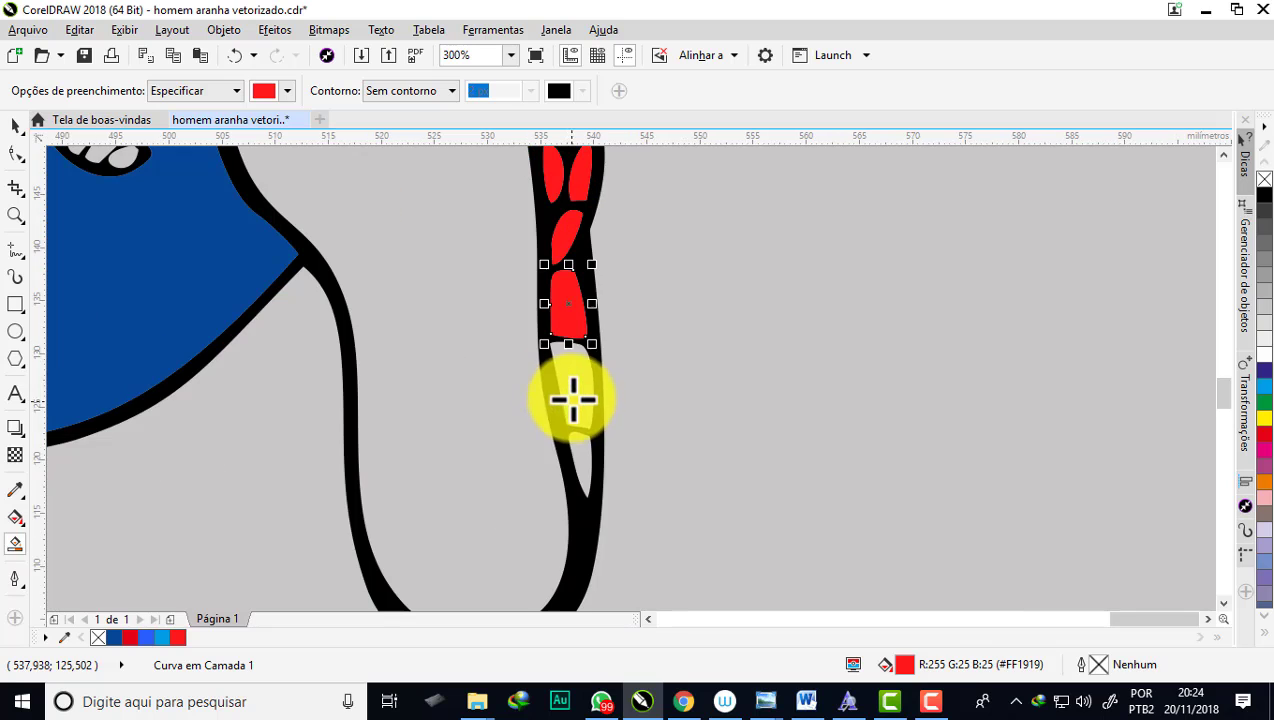
{"action": "left_click", "coordinate": [580, 452]}
{"action": "scroll", "coordinate": [668, 424], "scroll_direction": "down", "scroll_amount": 2}
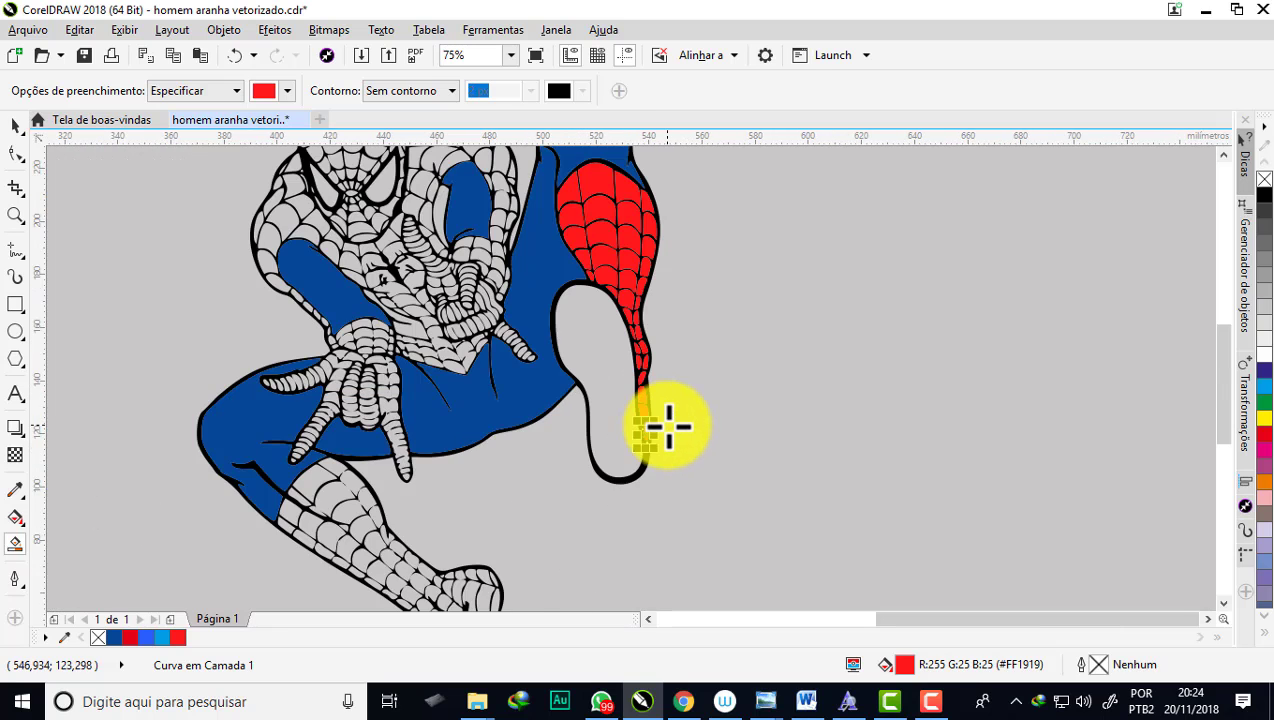
{"action": "scroll", "coordinate": [668, 424], "scroll_direction": "down", "scroll_amount": 1}
{"action": "scroll", "coordinate": [575, 560], "scroll_direction": "up", "scroll_amount": 2}
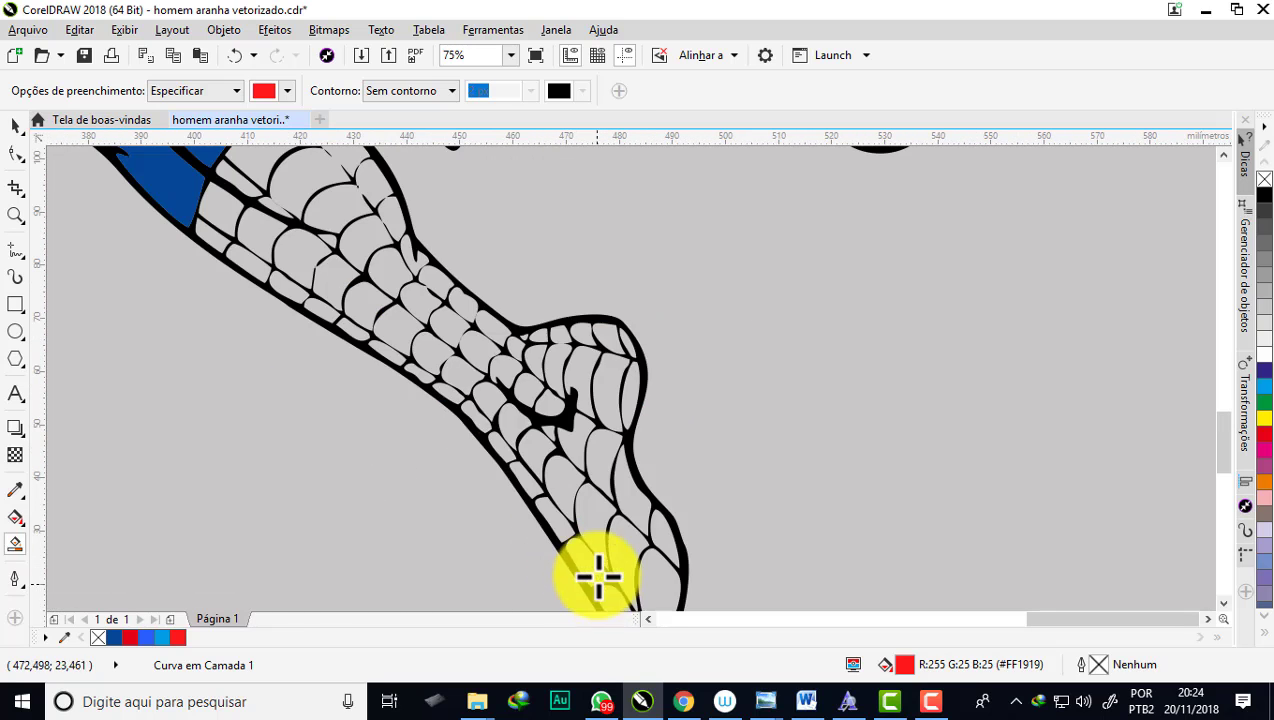
{"action": "scroll", "coordinate": [585, 525], "scroll_direction": "down", "scroll_amount": 1}
{"action": "scroll", "coordinate": [578, 490], "scroll_direction": "up", "scroll_amount": 1}
Step: Fill the foot cells, lower-leg cells near the ankle and the large cells above red
{"action": "left_click", "coordinate": [546, 541]}
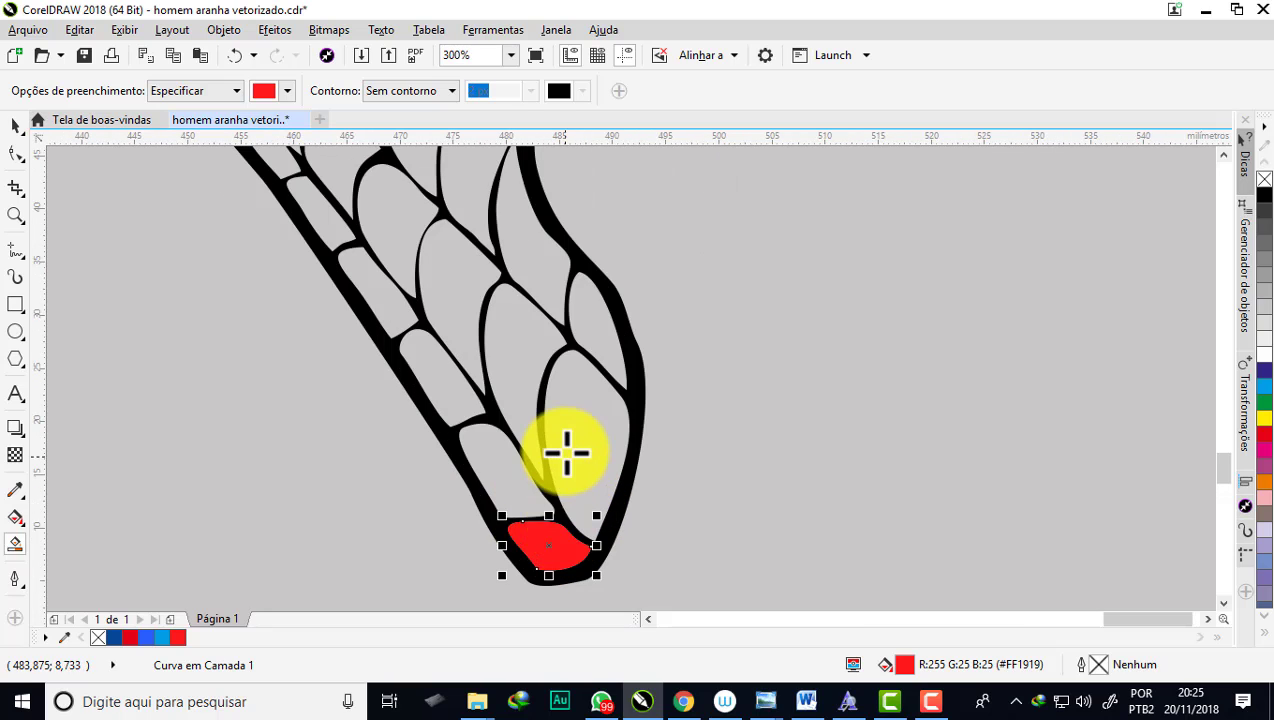
{"action": "left_click", "coordinate": [566, 450]}
{"action": "left_click", "coordinate": [489, 461]}
{"action": "left_click", "coordinate": [517, 369]}
{"action": "left_click", "coordinate": [583, 333]}
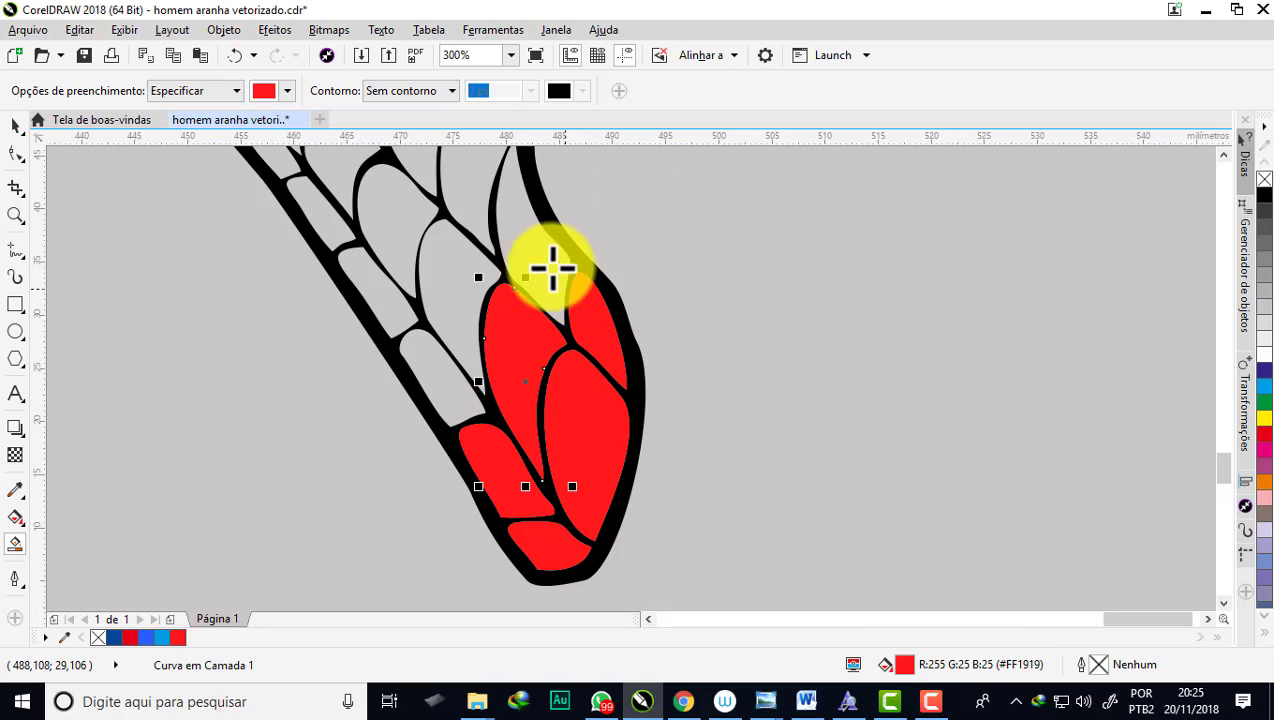
{"action": "left_click", "coordinate": [549, 264]}
{"action": "left_click", "coordinate": [461, 259]}
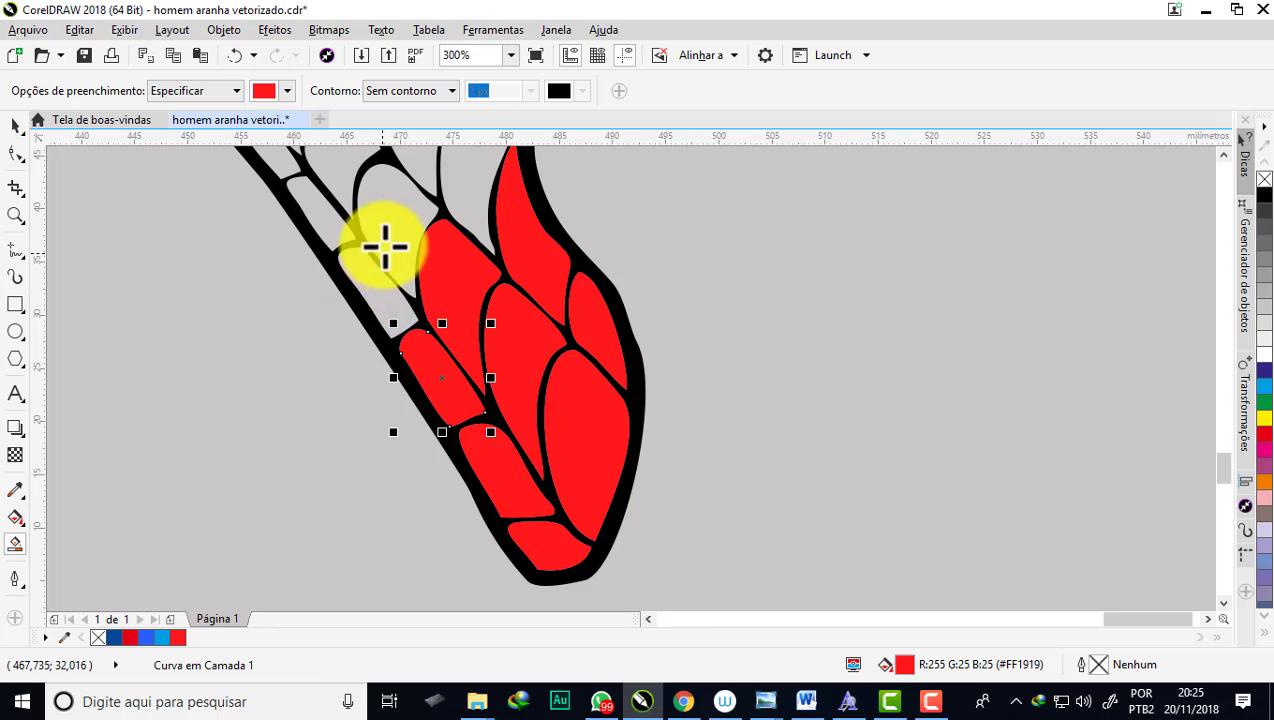
{"action": "scroll", "coordinate": [565, 405], "scroll_direction": "down", "scroll_amount": 4}
{"action": "scroll", "coordinate": [563, 400], "scroll_direction": "down", "scroll_amount": 1}
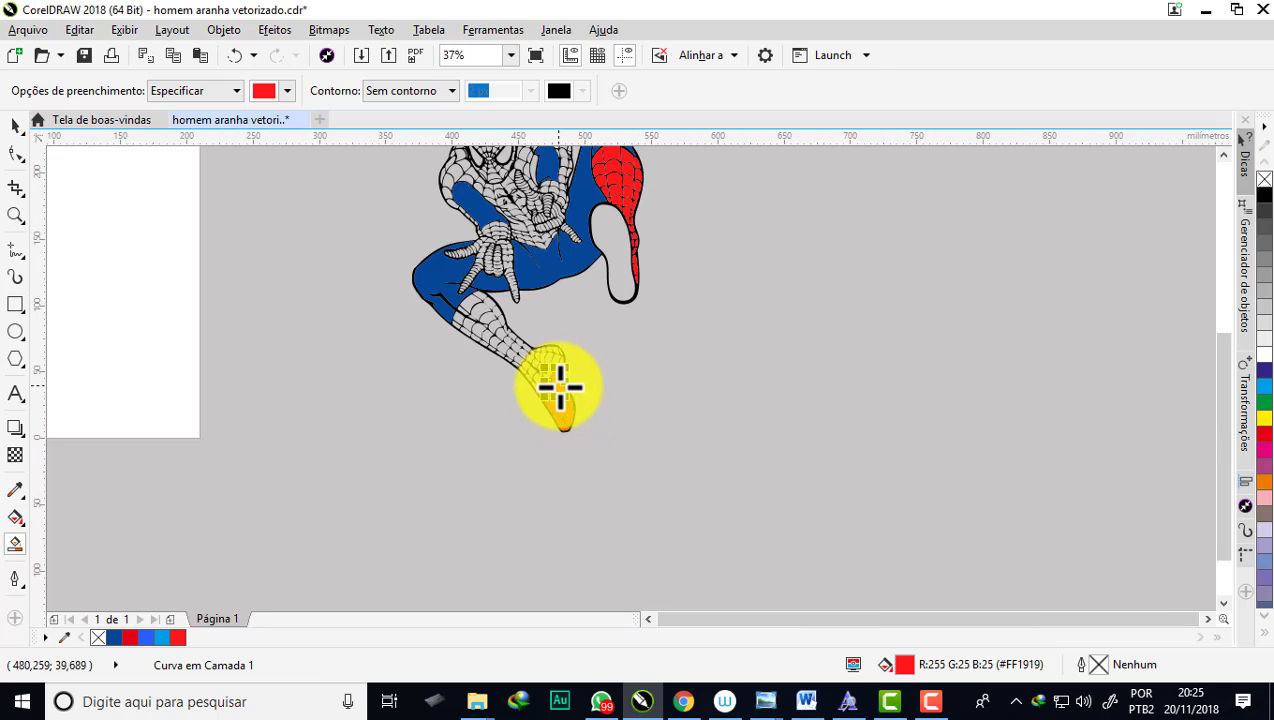
{"action": "scroll", "coordinate": [565, 340], "scroll_direction": "up", "scroll_amount": 2}
{"action": "scroll", "coordinate": [567, 293], "scroll_direction": "up", "scroll_amount": 1}
{"action": "left_click", "coordinate": [567, 293]}
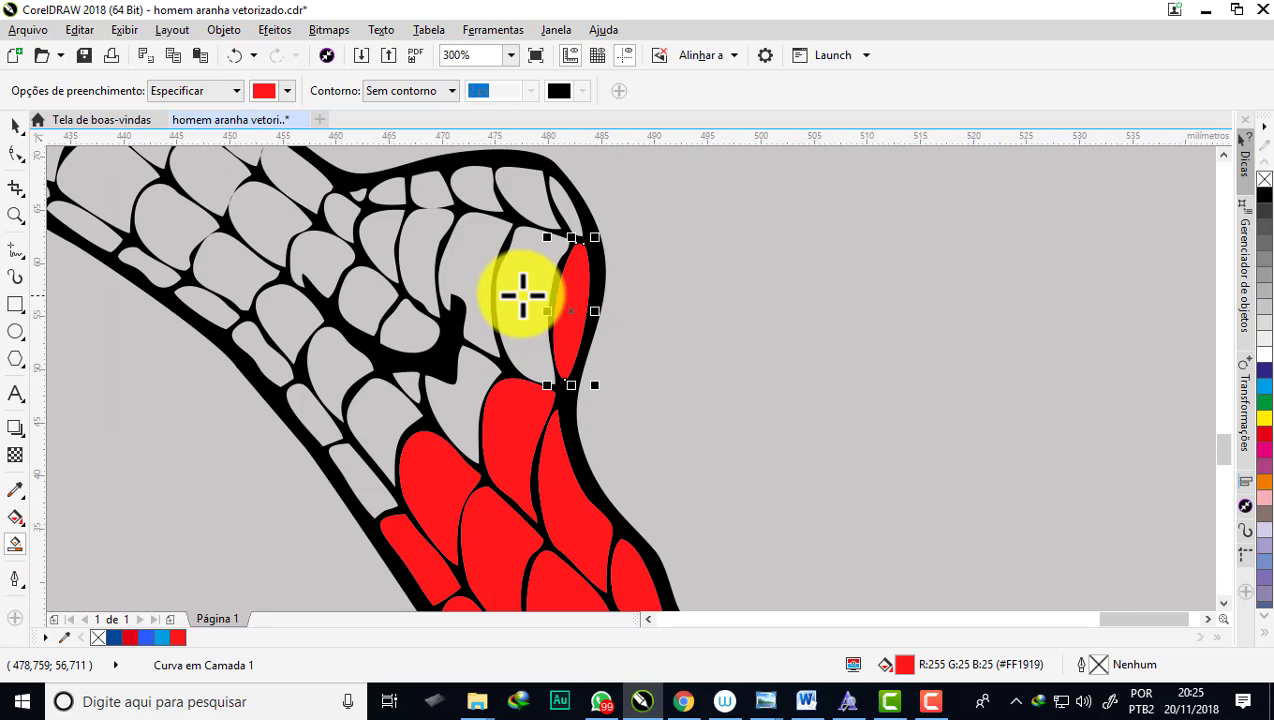
{"action": "left_click", "coordinate": [523, 293]}
{"action": "left_click", "coordinate": [472, 378]}
{"action": "left_click", "coordinate": [381, 415]}
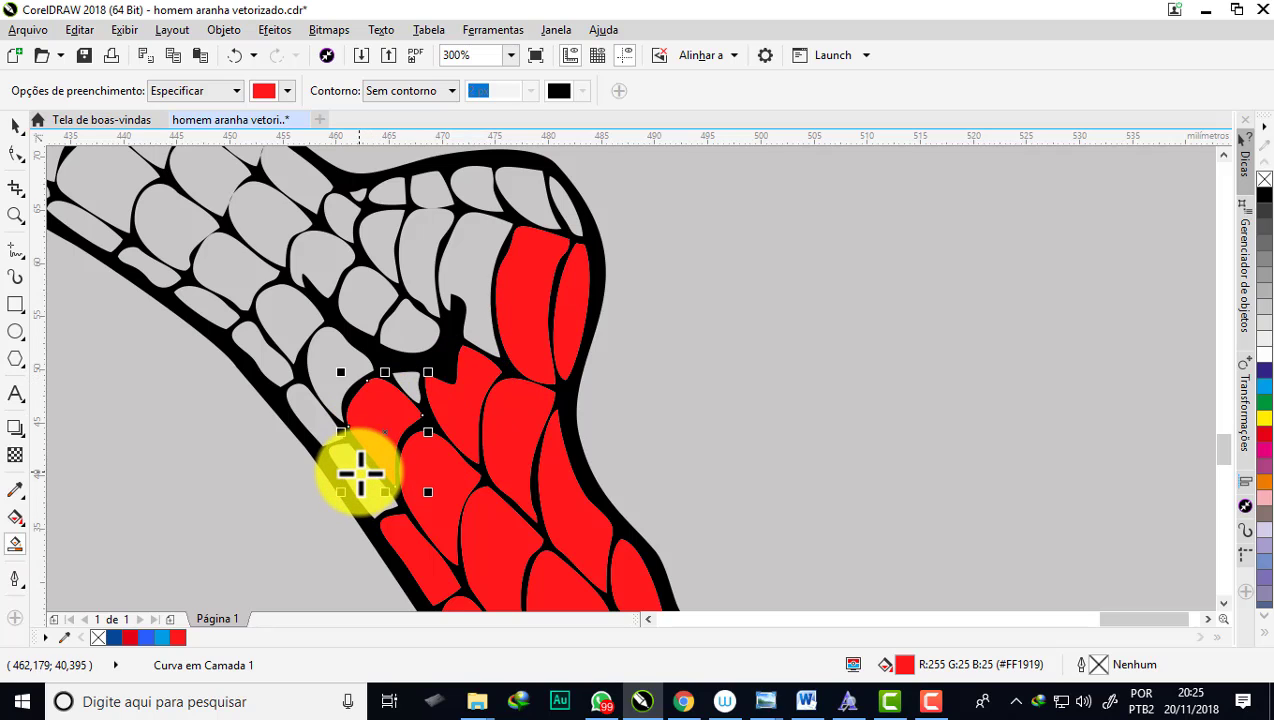
{"action": "left_click", "coordinate": [360, 472]}
{"action": "left_click", "coordinate": [338, 368]}
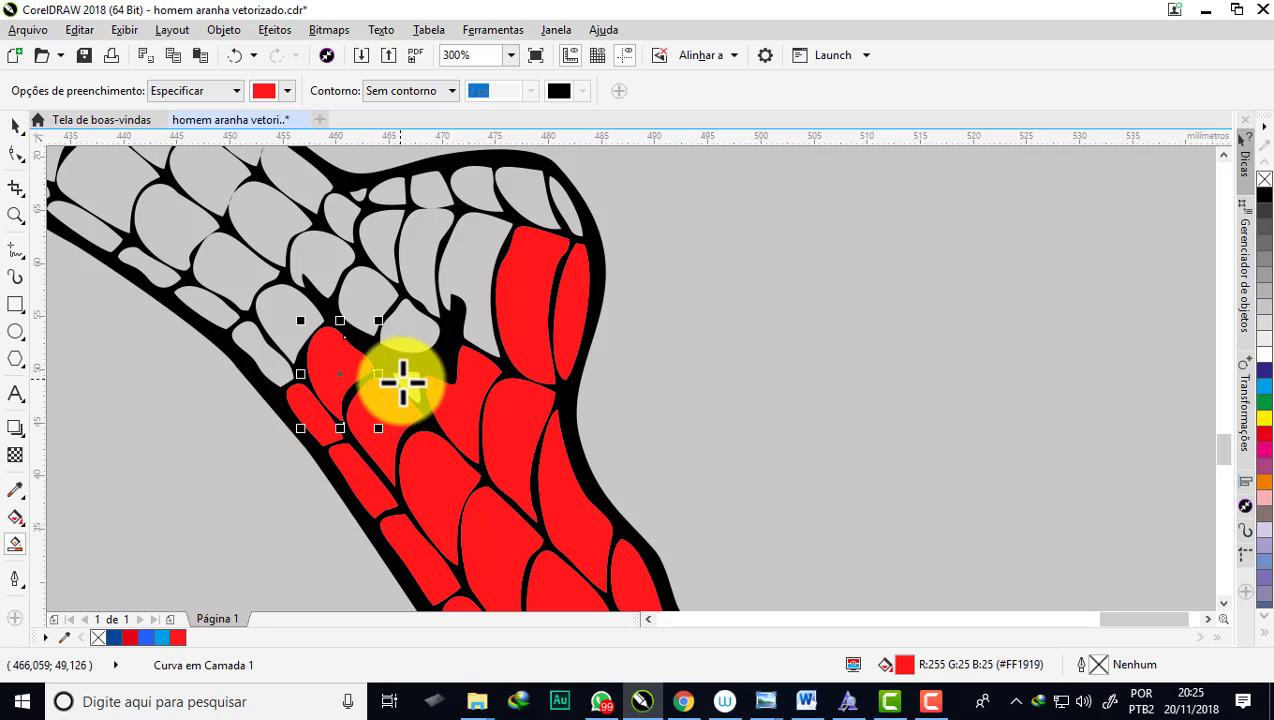
{"action": "left_click", "coordinate": [409, 338]}
{"action": "left_click", "coordinate": [364, 292]}
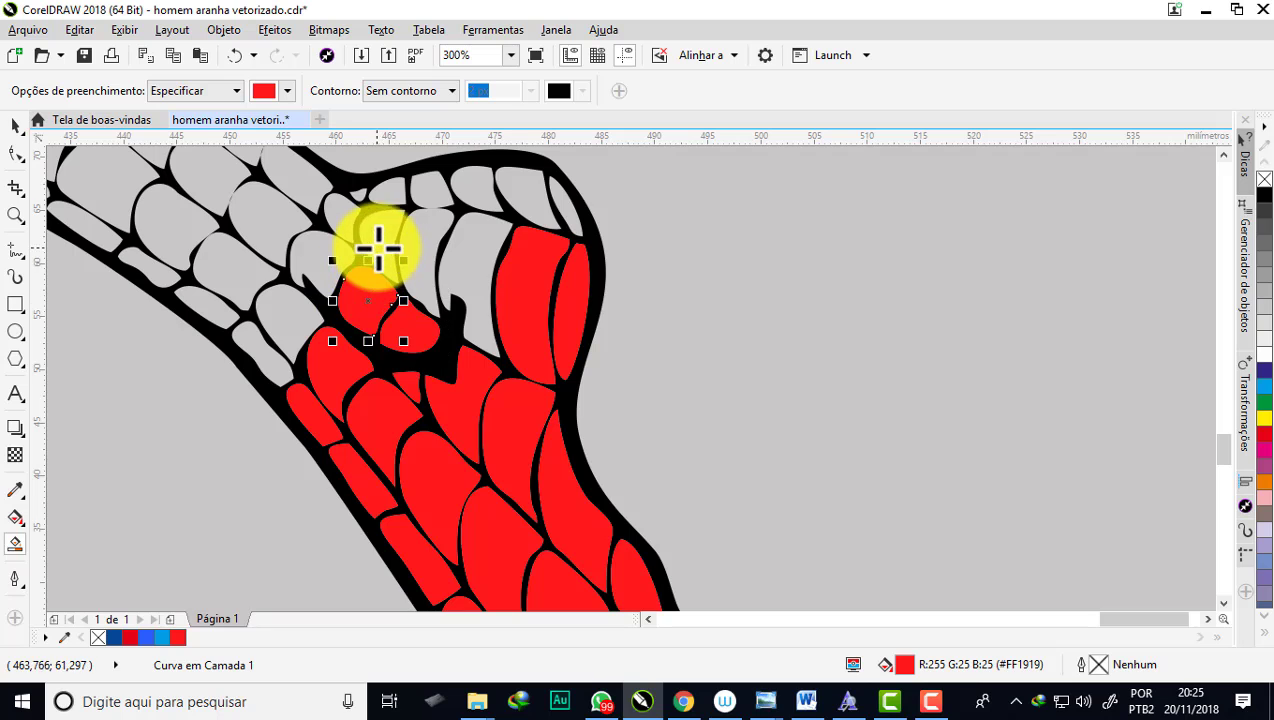
{"action": "left_click", "coordinate": [385, 240]}
{"action": "left_click", "coordinate": [458, 245]}
{"action": "left_click", "coordinate": [476, 220]}
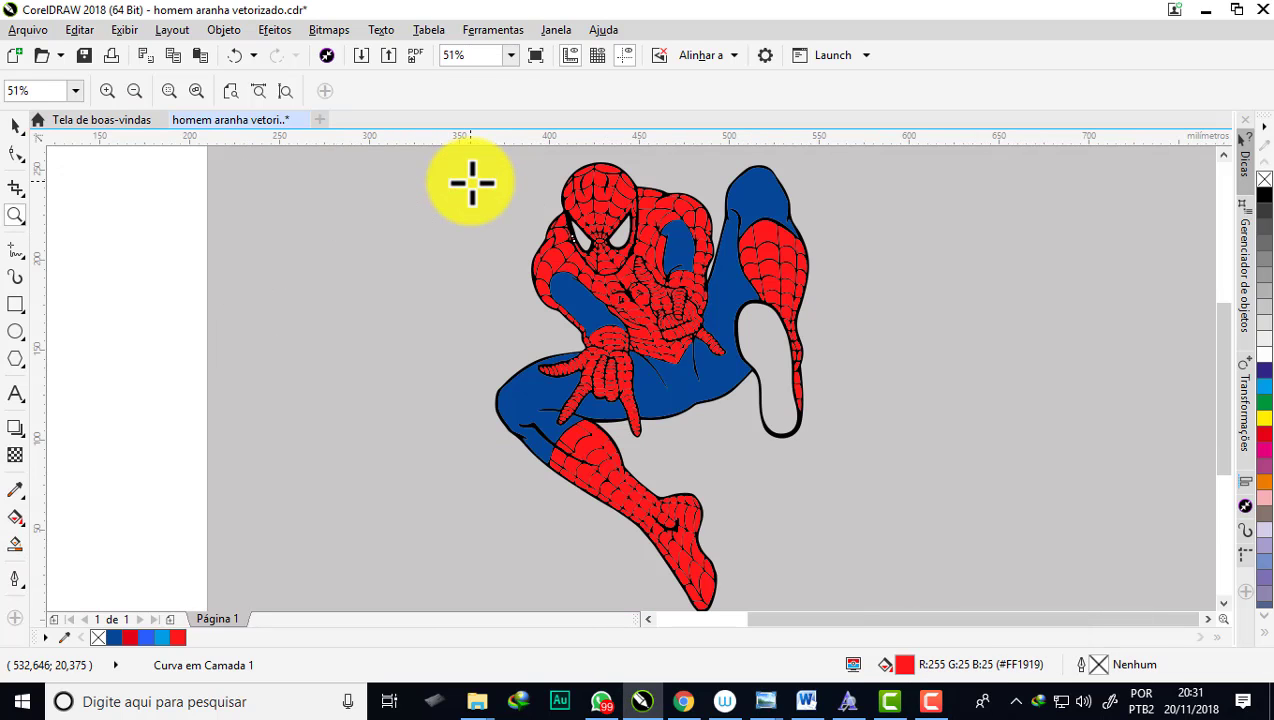
{"action": "left_click", "coordinate": [778, 215]}
{"action": "left_click", "coordinate": [785, 241]}
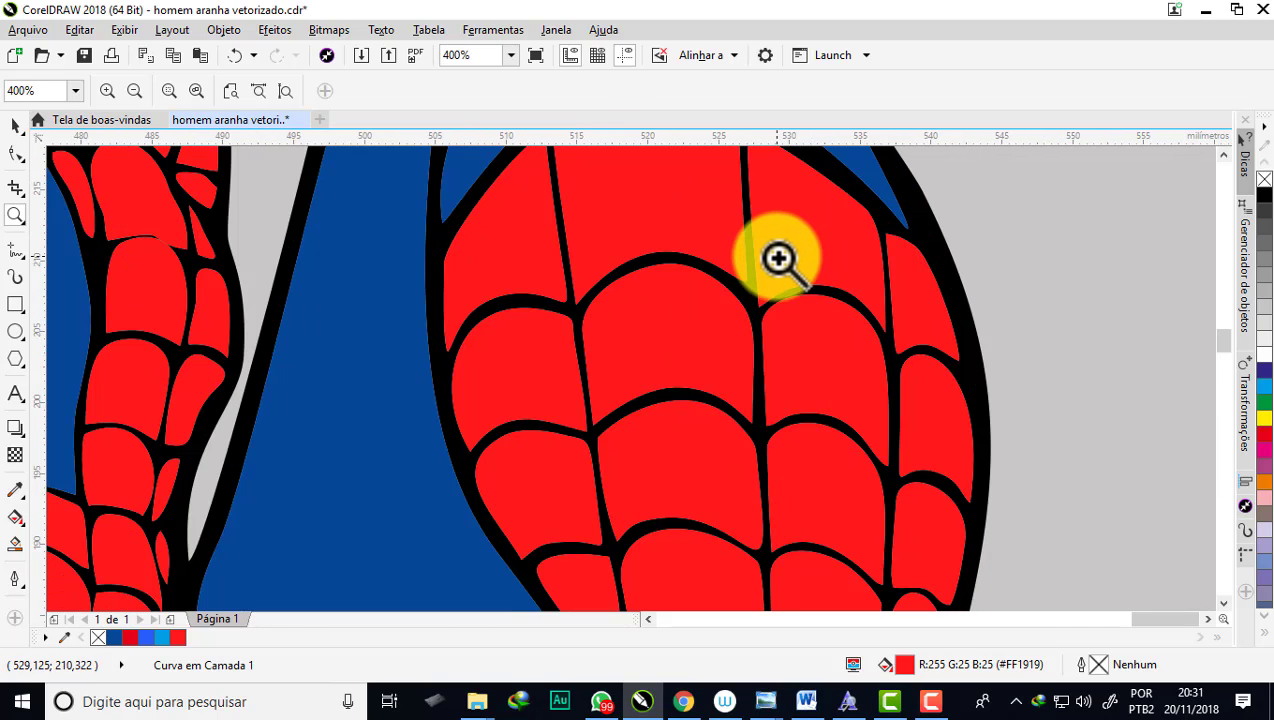
{"action": "right_click", "coordinate": [776, 270]}
{"action": "right_click", "coordinate": [740, 200]}
{"action": "left_click", "coordinate": [563, 256]}
{"action": "right_click", "coordinate": [600, 300]}
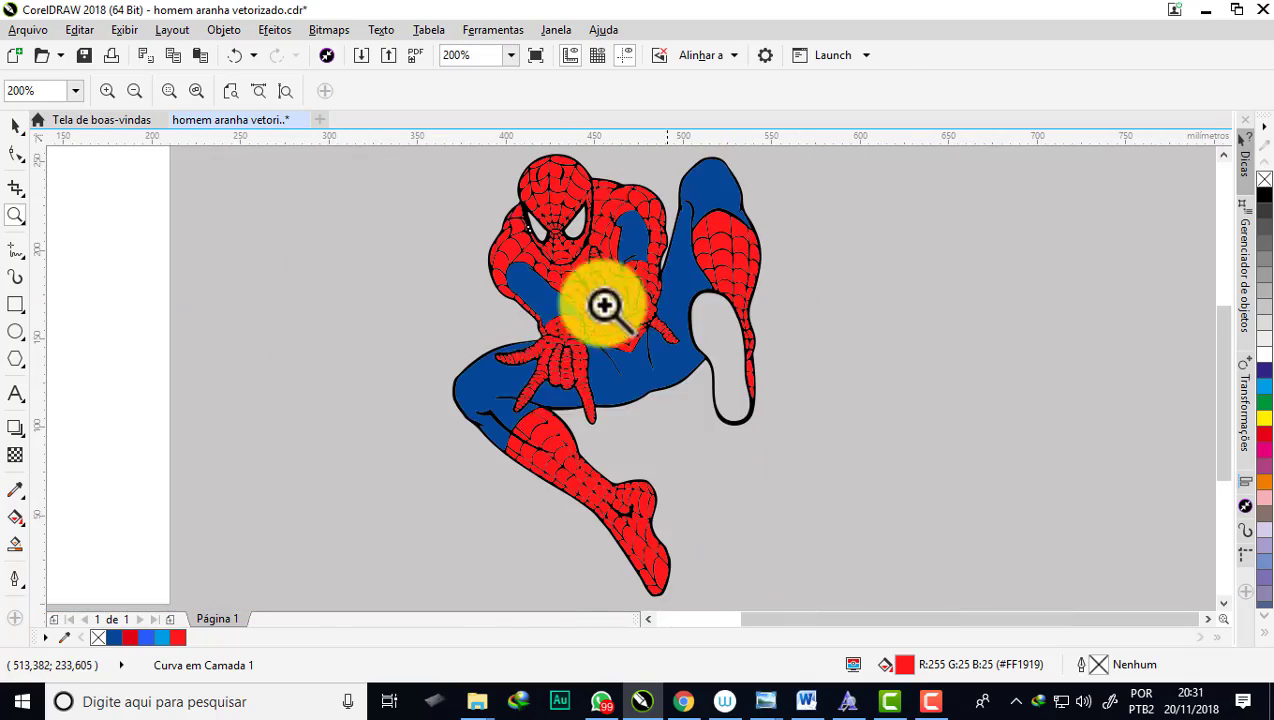
{"action": "left_click", "coordinate": [540, 335]}
{"action": "left_click", "coordinate": [550, 330]}
{"action": "left_click", "coordinate": [697, 336]}
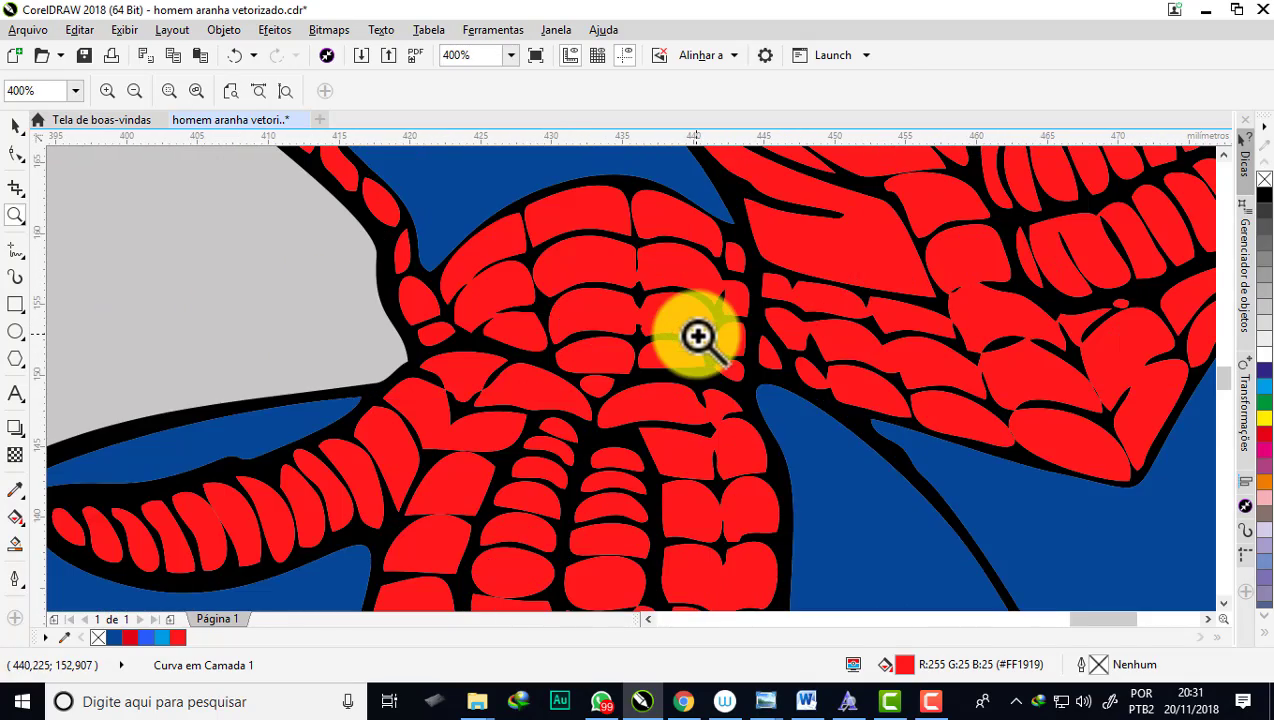
{"action": "right_click", "coordinate": [697, 336]}
{"action": "right_click", "coordinate": [625, 340]}
{"action": "left_click", "coordinate": [627, 300]}
{"action": "left_click", "coordinate": [600, 288]}
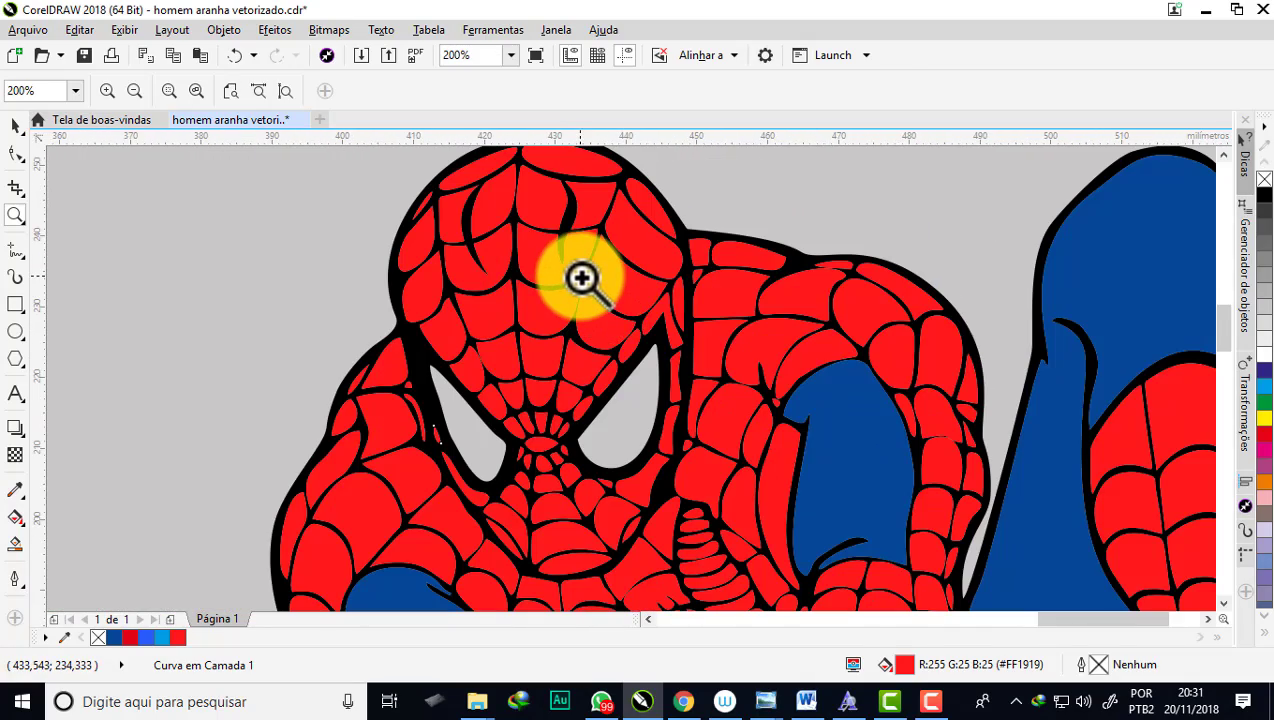
{"action": "right_click", "coordinate": [626, 246]}
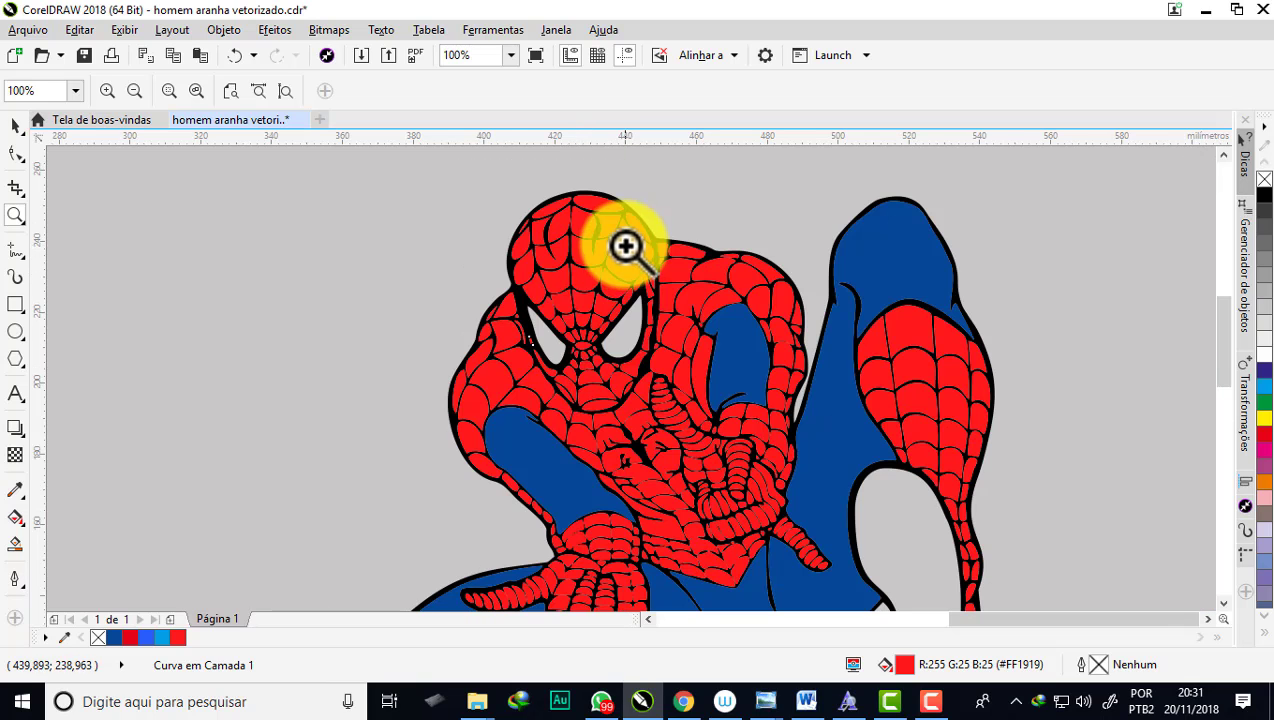
{"action": "left_click", "coordinate": [577, 358]}
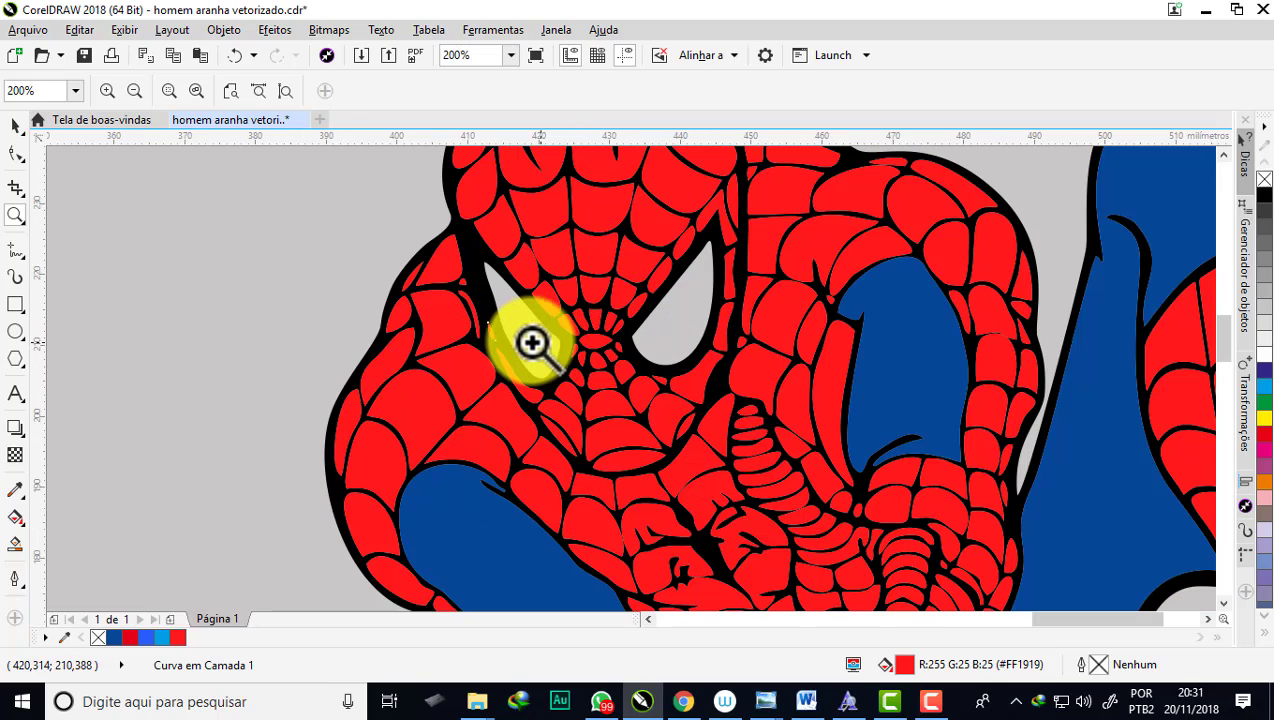
Step: Set the Smart Fill colour to light blue #C2E3FF and fill Spider-Man's eye with it
{"action": "left_click", "coordinate": [15, 543]}
{"action": "left_click", "coordinate": [287, 91]}
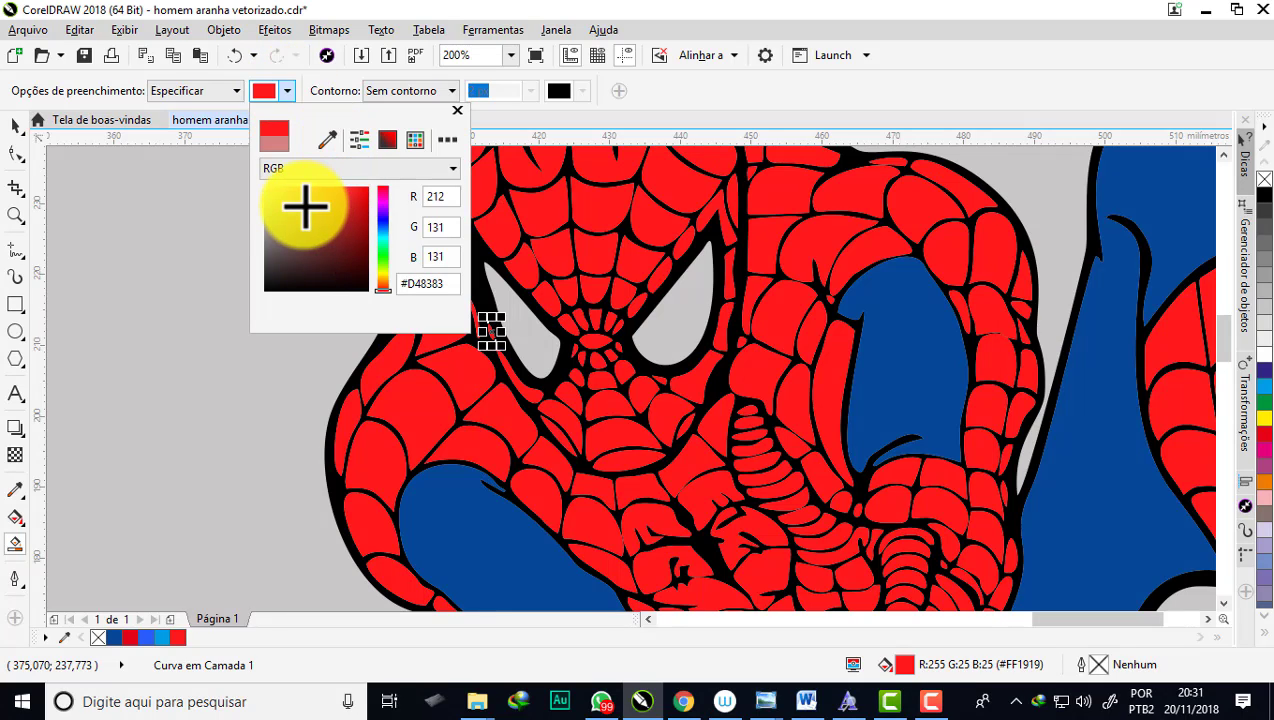
{"action": "left_click_drag", "start_coordinate": [305, 207], "coordinate": [250, 197]}
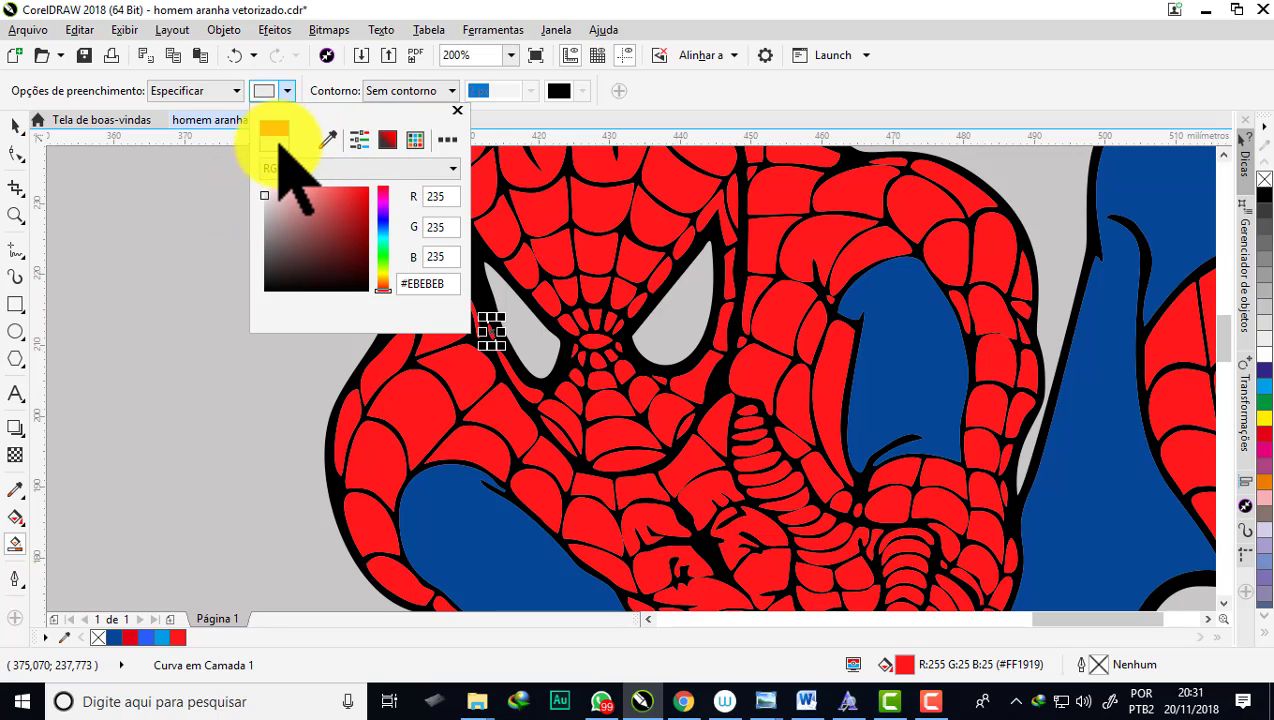
{"action": "left_click", "coordinate": [382, 230]}
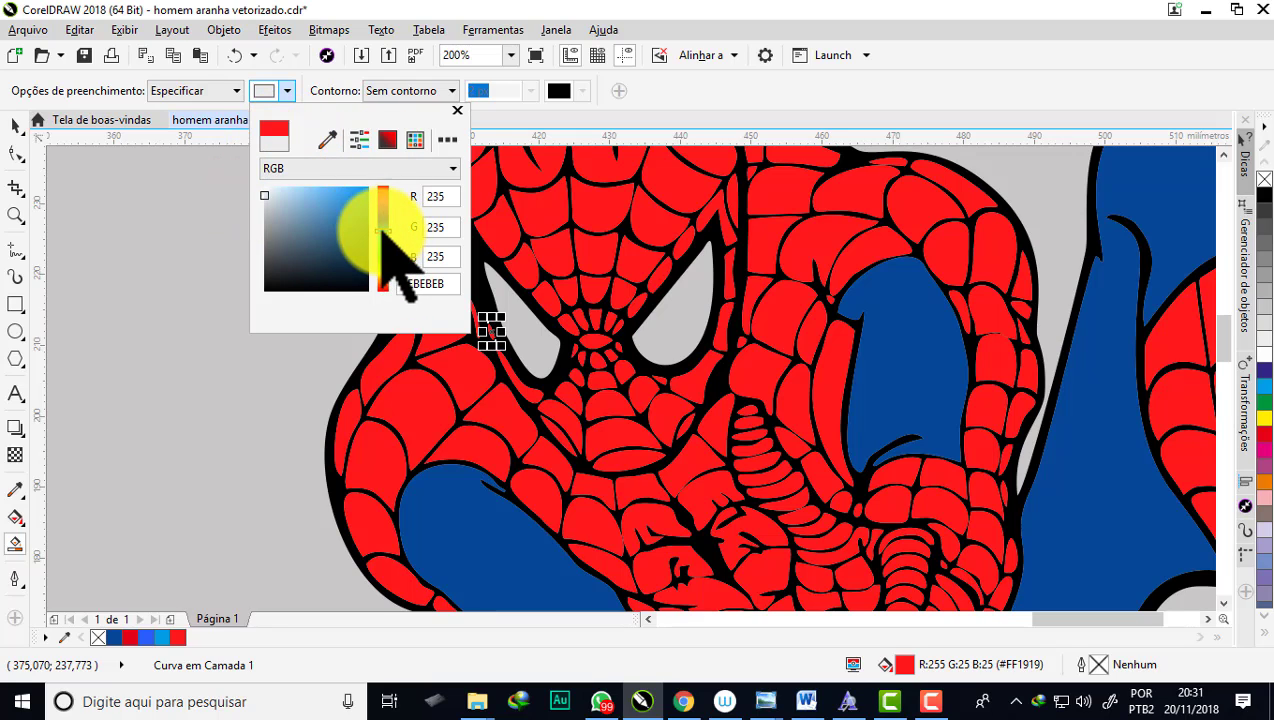
{"action": "left_click", "coordinate": [671, 320]}
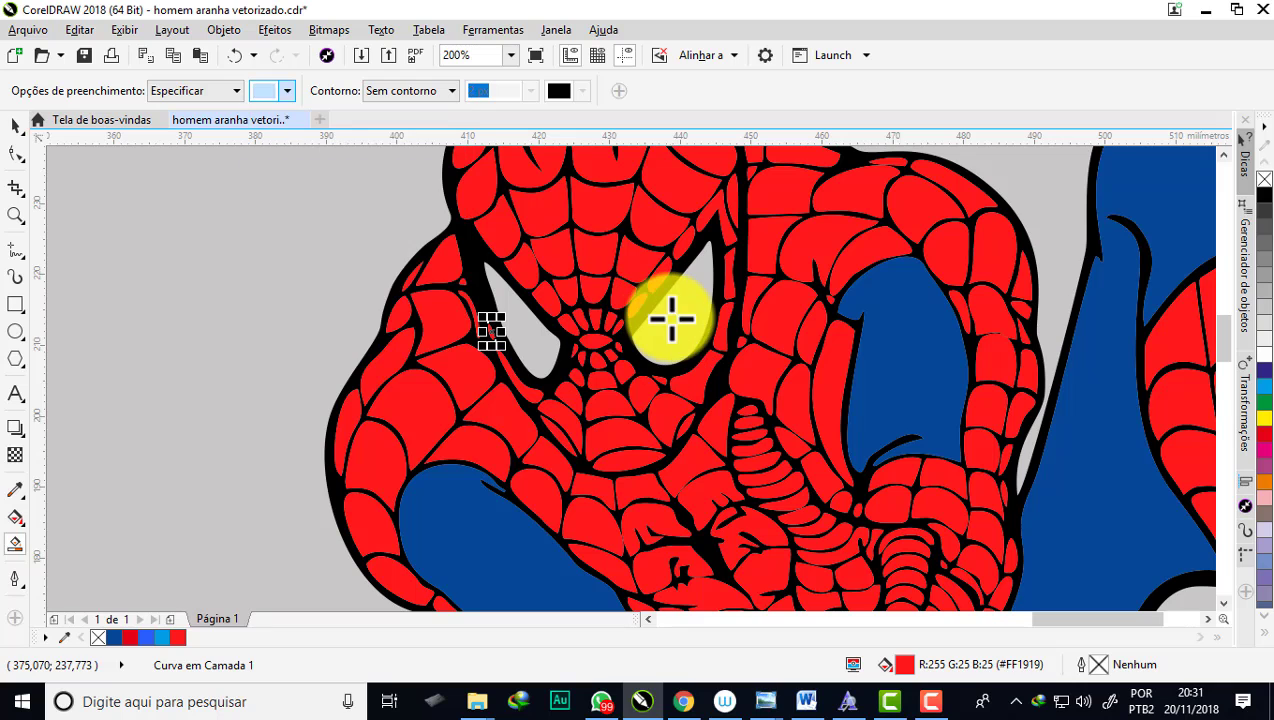
{"action": "left_click", "coordinate": [533, 330]}
{"action": "scroll", "coordinate": [526, 276], "scroll_direction": "down", "scroll_amount": 2}
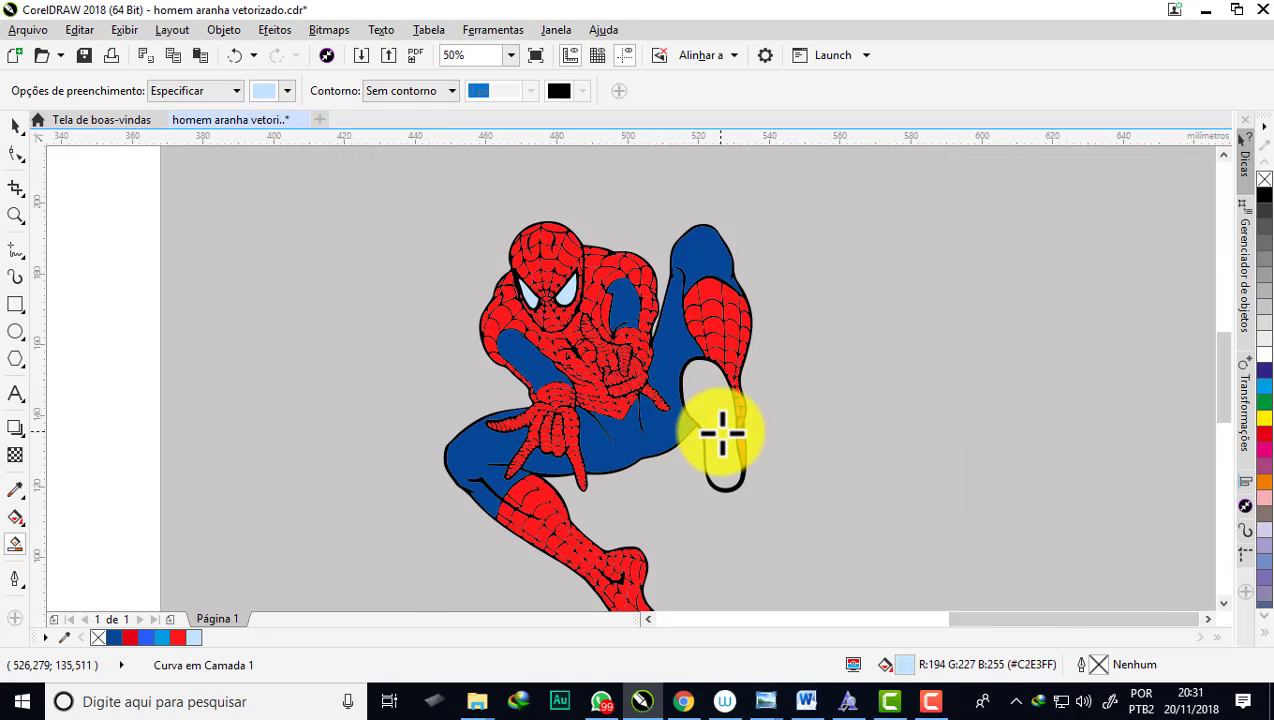
Step: Set a very dark red Smart Fill colour and fill the empty shoe sole with it
{"action": "scroll", "coordinate": [722, 432], "scroll_direction": "up", "scroll_amount": 2}
{"action": "scroll", "coordinate": [708, 346], "scroll_direction": "down", "scroll_amount": 1}
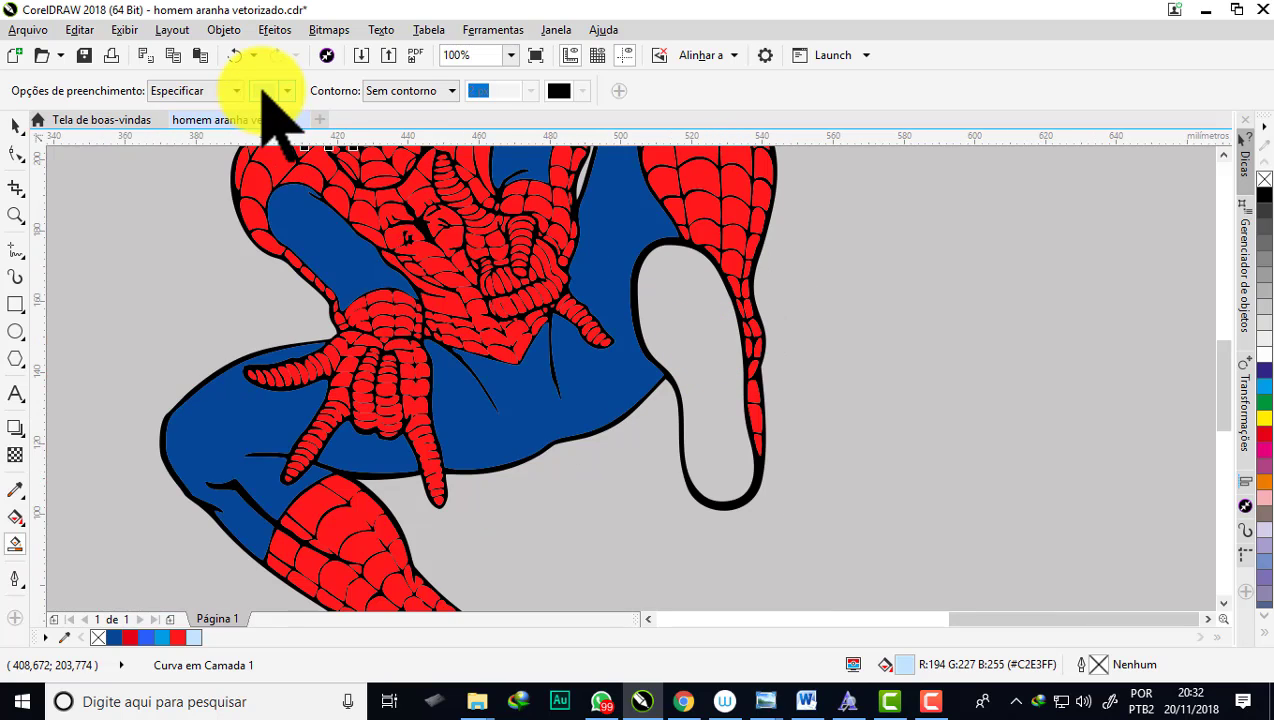
{"action": "left_click", "coordinate": [287, 90]}
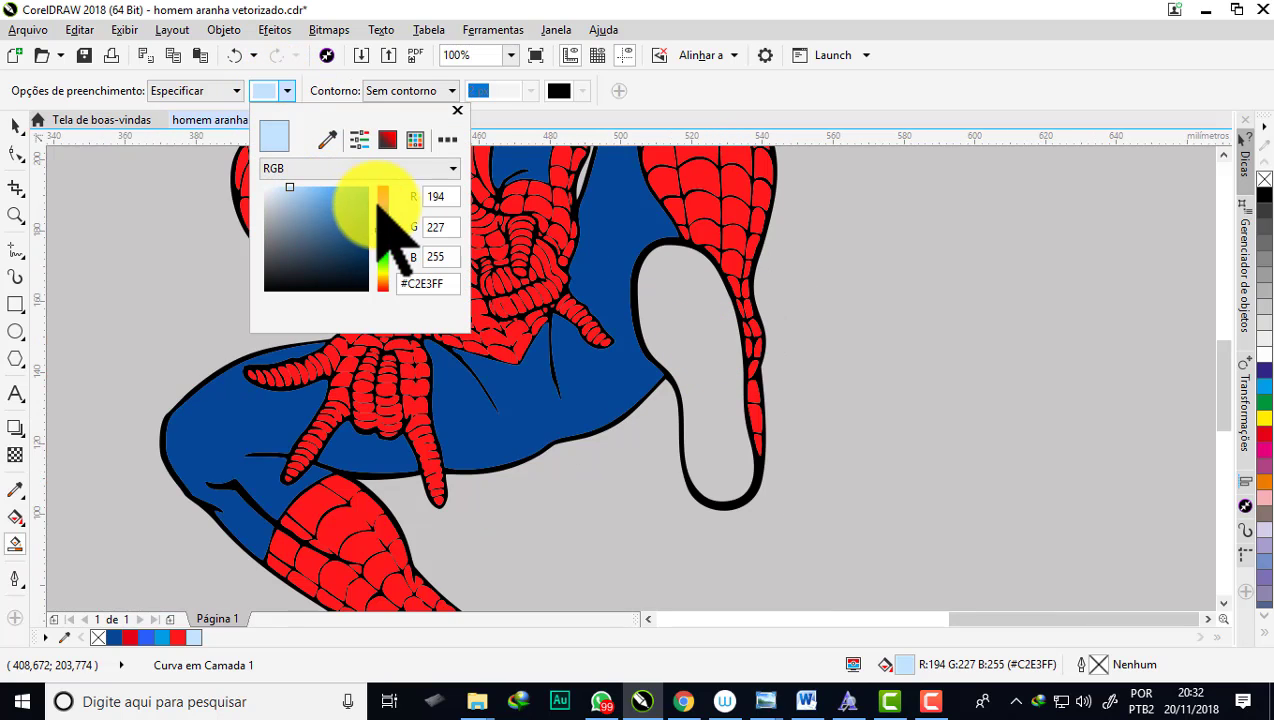
{"action": "left_click", "coordinate": [336, 210]}
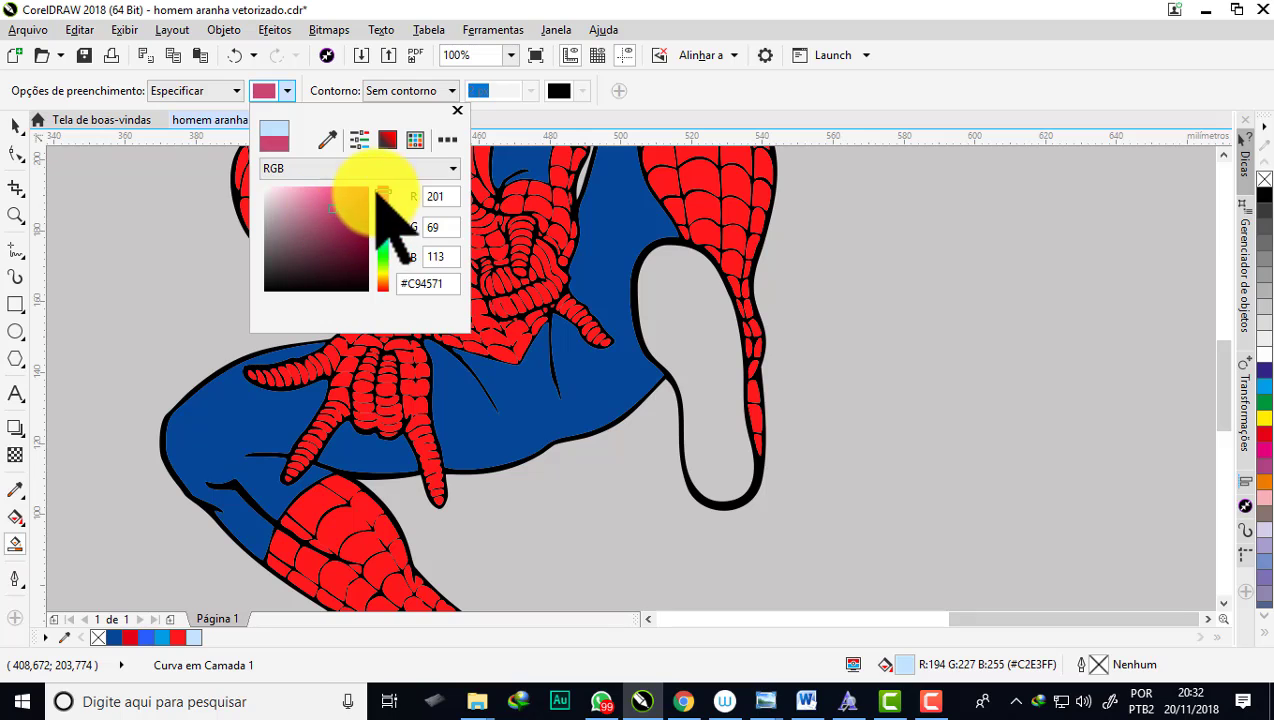
{"action": "left_click_drag", "start_coordinate": [378, 200], "coordinate": [382, 186]}
{"action": "left_click", "coordinate": [361, 231]}
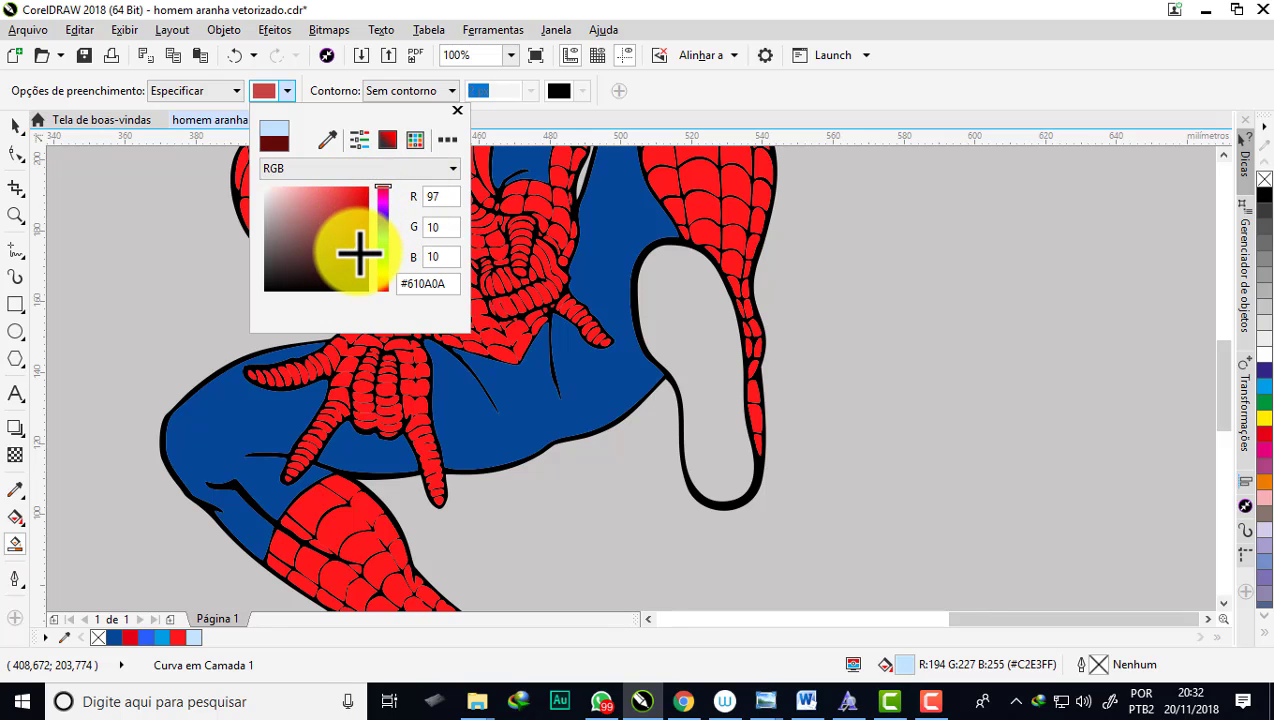
{"action": "left_click", "coordinate": [360, 260]}
{"action": "left_click", "coordinate": [663, 312]}
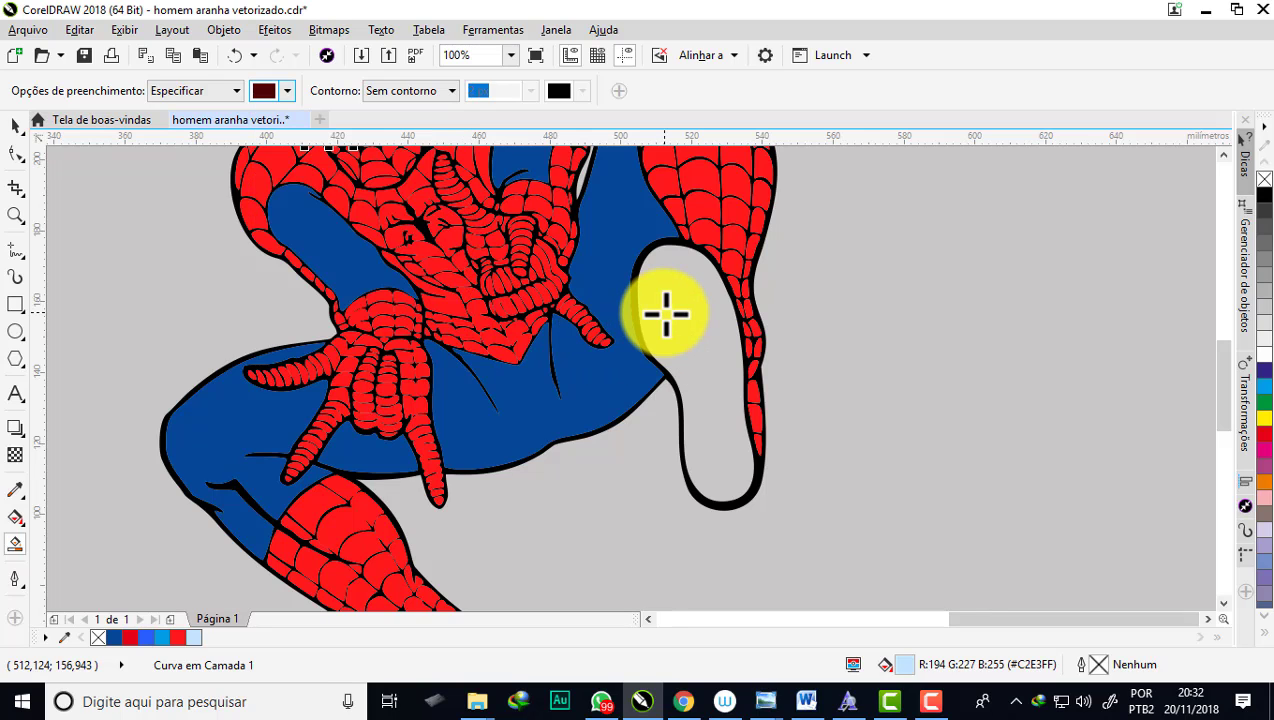
{"action": "left_click", "coordinate": [663, 310]}
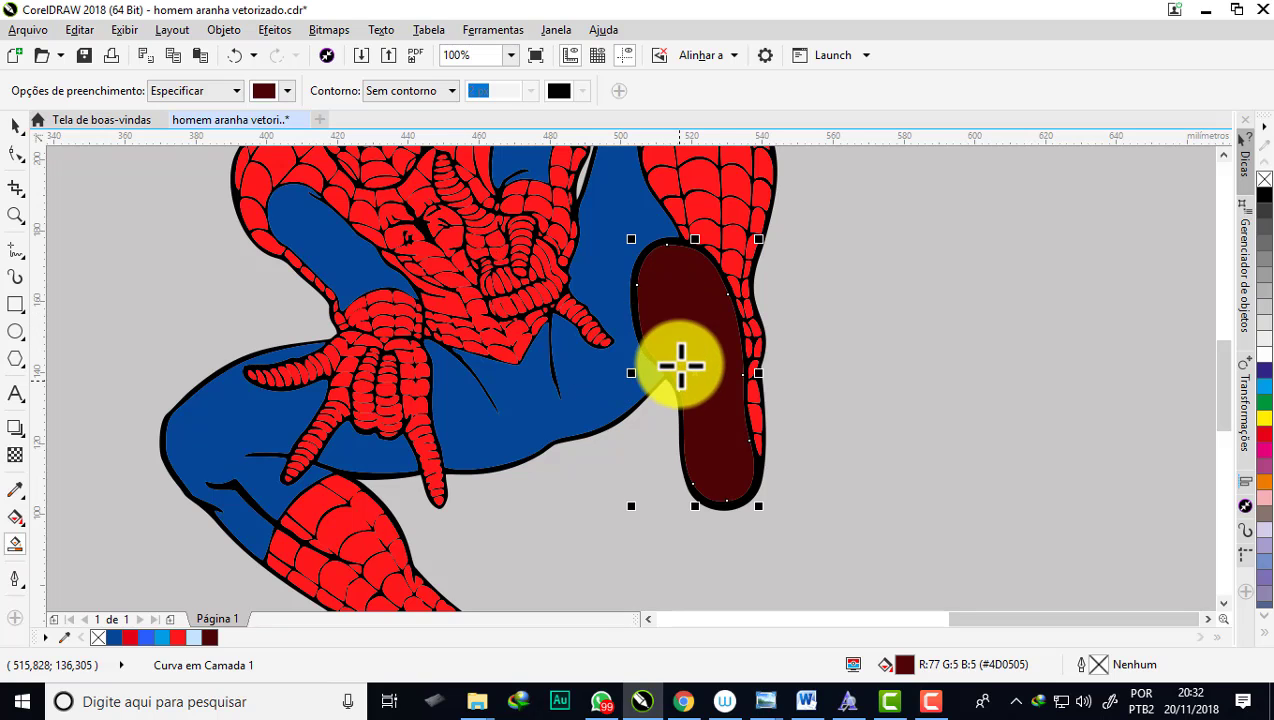
Step: Darken the sole fill to near-black #0F0101 in Edit Fill
{"action": "scroll", "coordinate": [682, 360], "scroll_direction": "down", "scroll_amount": 4}
{"action": "scroll", "coordinate": [682, 358], "scroll_direction": "up", "scroll_amount": 4}
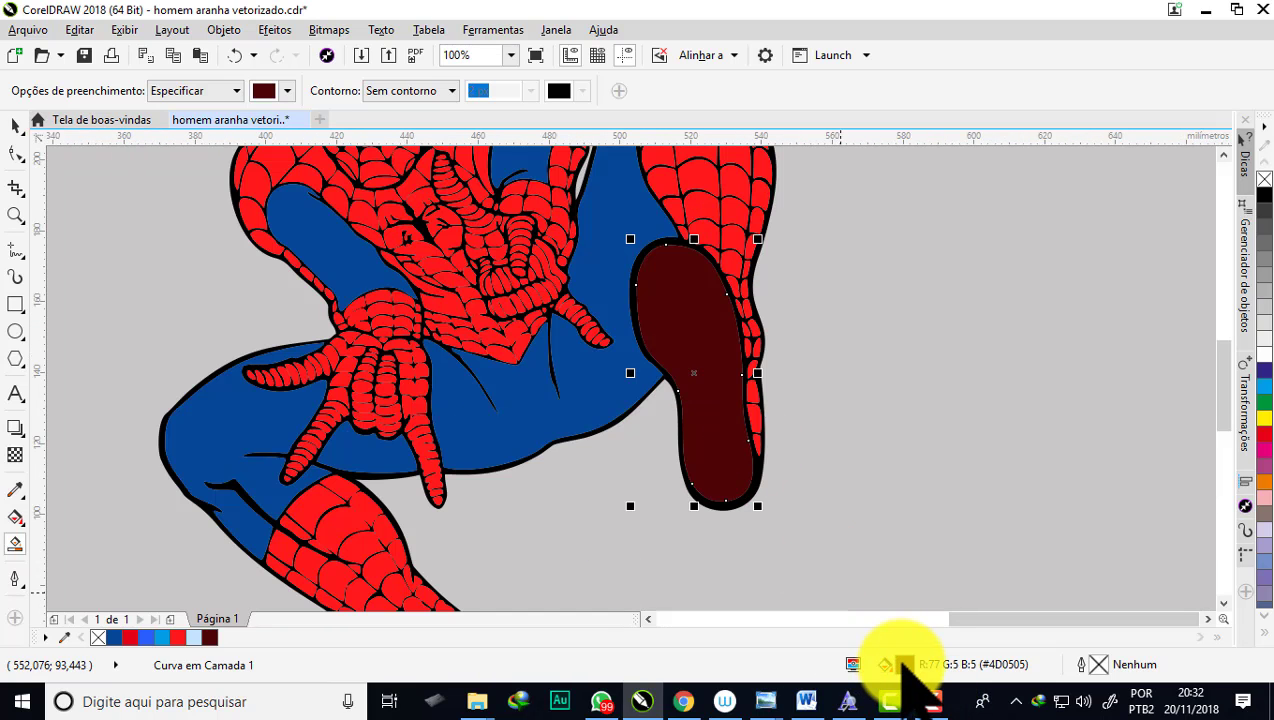
{"action": "double_click", "coordinate": [903, 664]}
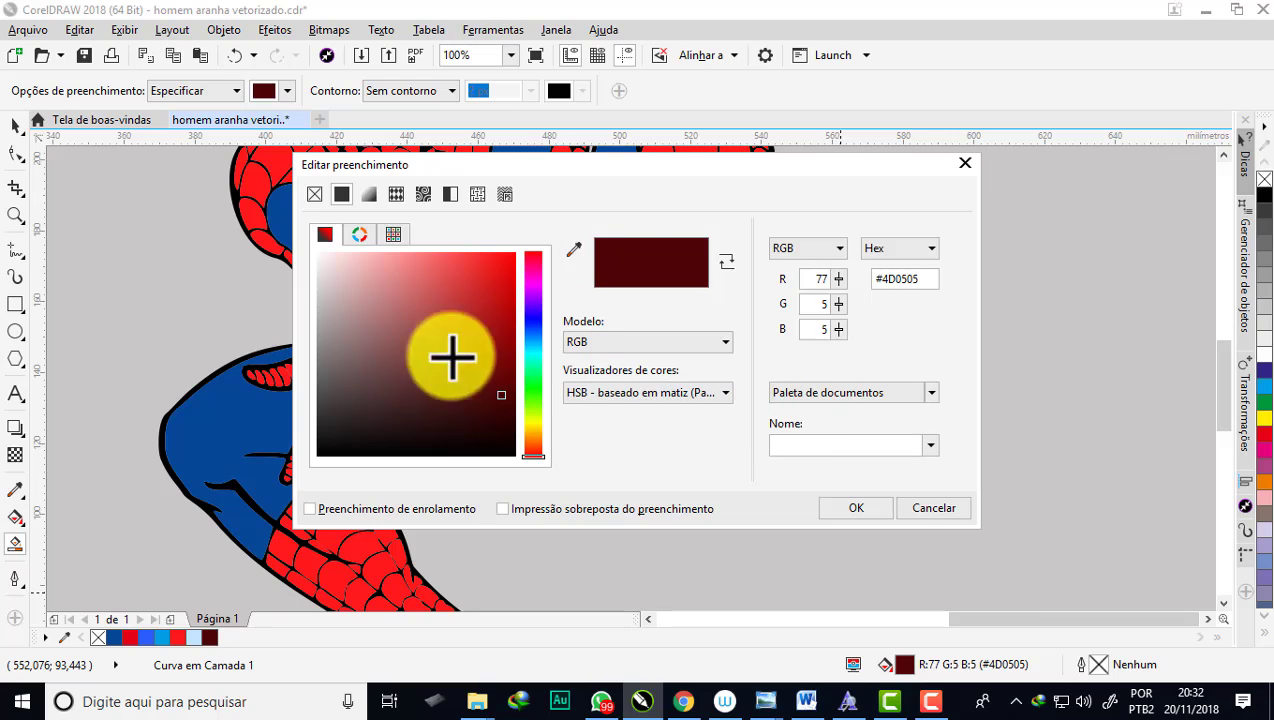
{"action": "left_click", "coordinate": [500, 425]}
{"action": "left_click_drag", "start_coordinate": [501, 422], "coordinate": [505, 440]}
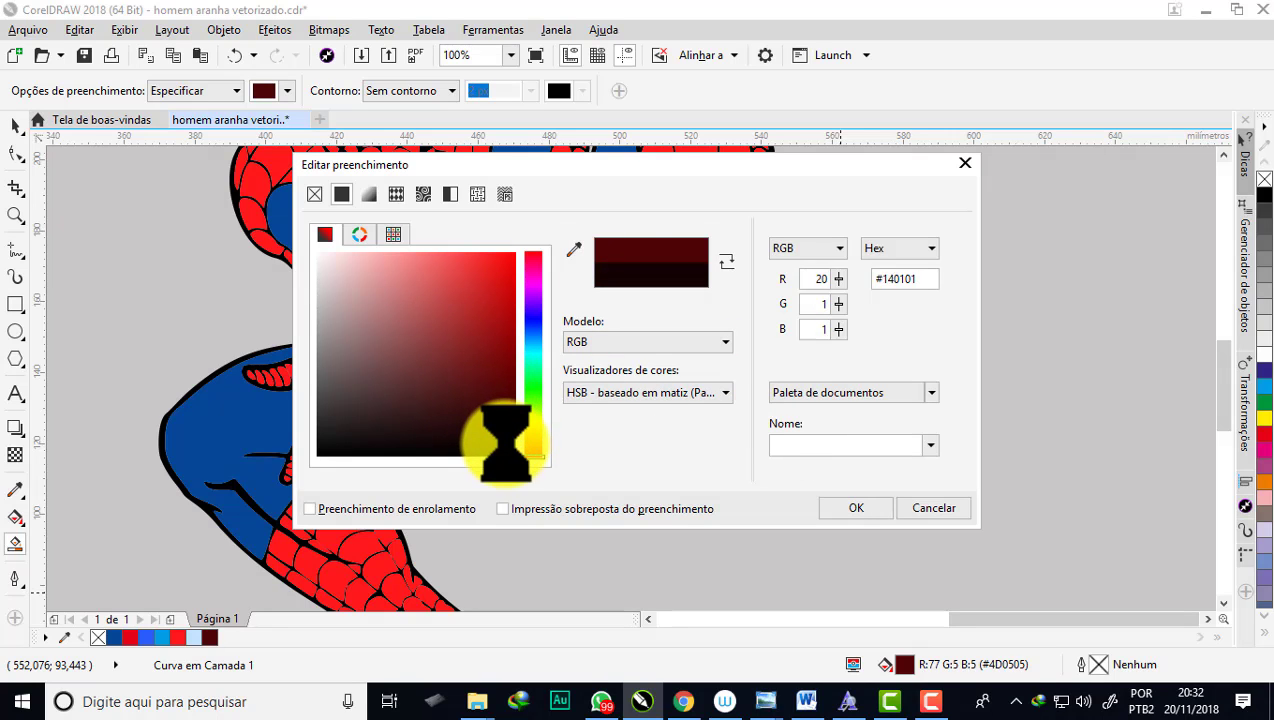
{"action": "left_click", "coordinate": [856, 508]}
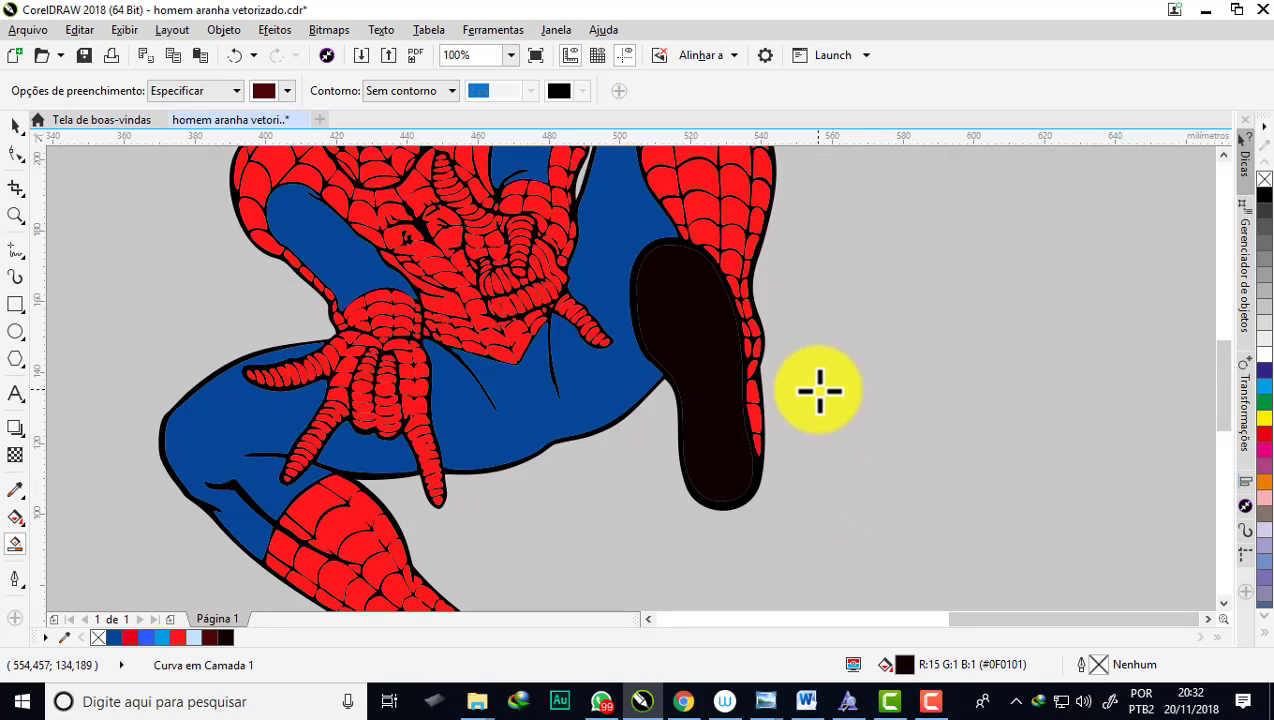
{"action": "scroll", "coordinate": [820, 390], "scroll_direction": "down", "scroll_amount": 2}
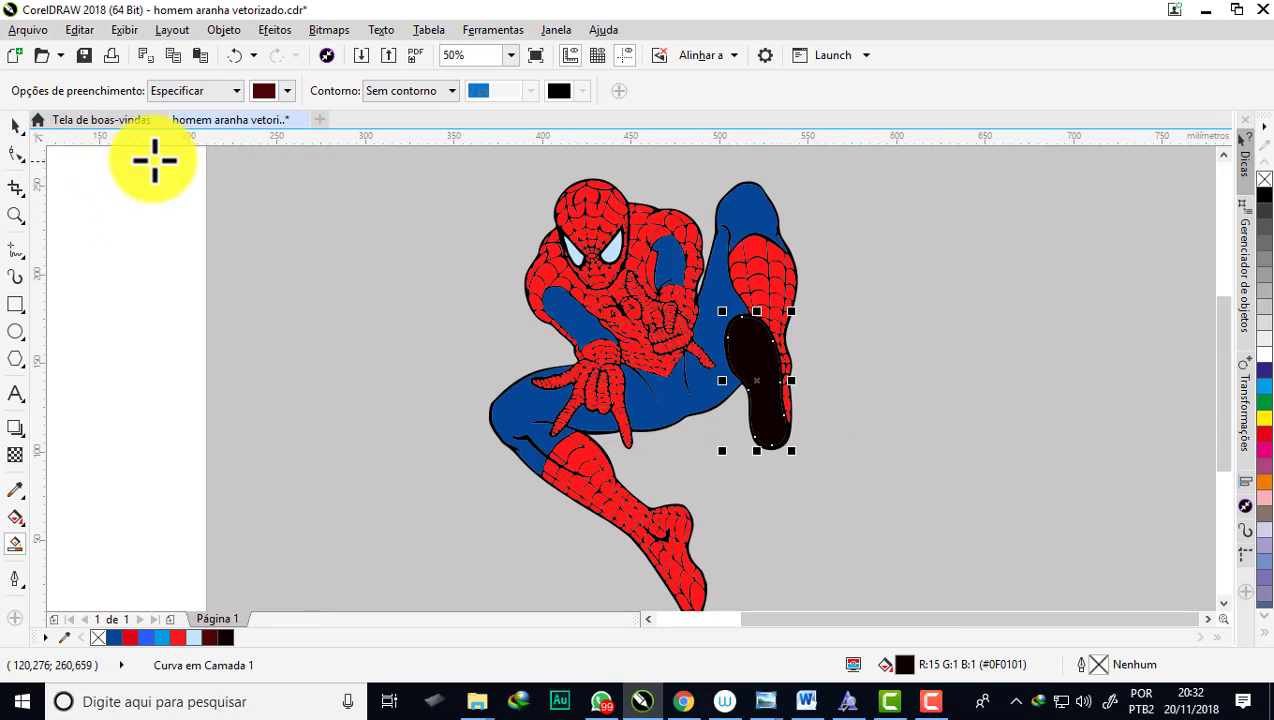
Step: Select every part of the Spider-Man drawing and drag it onto the A4 page
{"action": "key", "text": "space"}
{"action": "scroll", "coordinate": [682, 285], "scroll_direction": "down", "scroll_amount": 2}
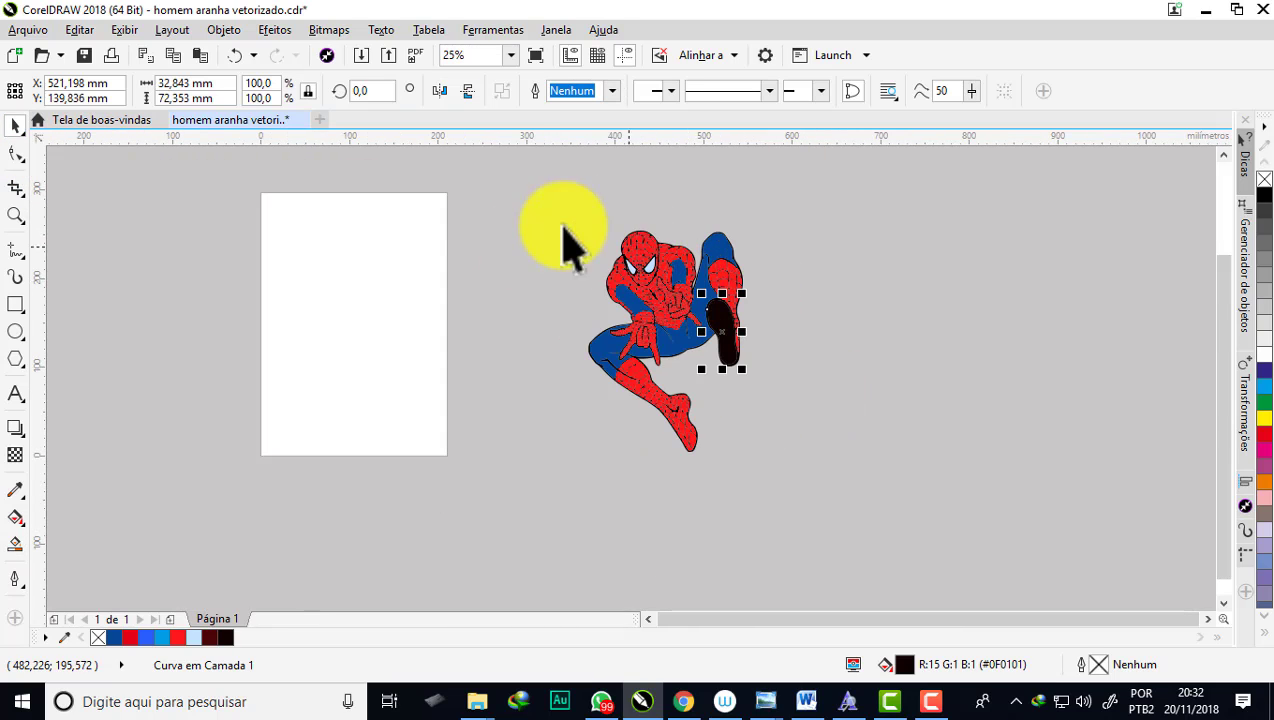
{"action": "left_click_drag", "start_coordinate": [514, 196], "coordinate": [868, 548]}
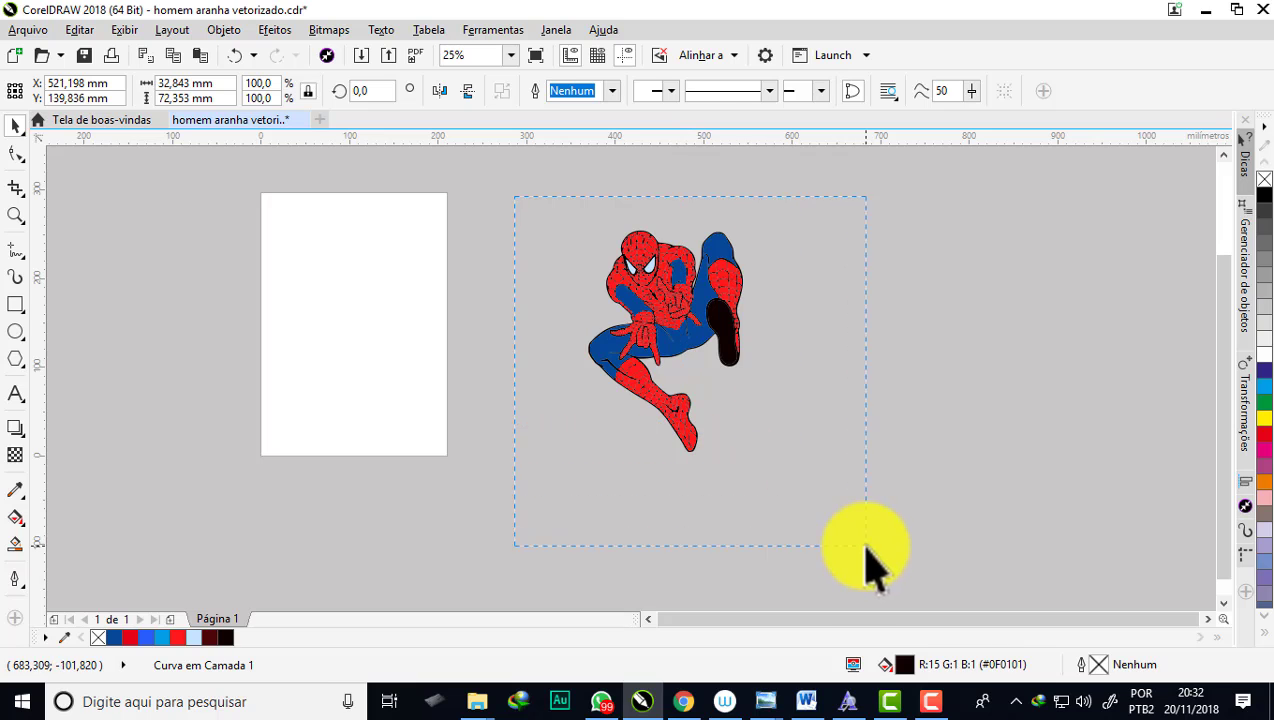
{"action": "left_click_drag", "start_coordinate": [684, 338], "coordinate": [366, 318]}
{"action": "left_click", "coordinate": [276, 284]}
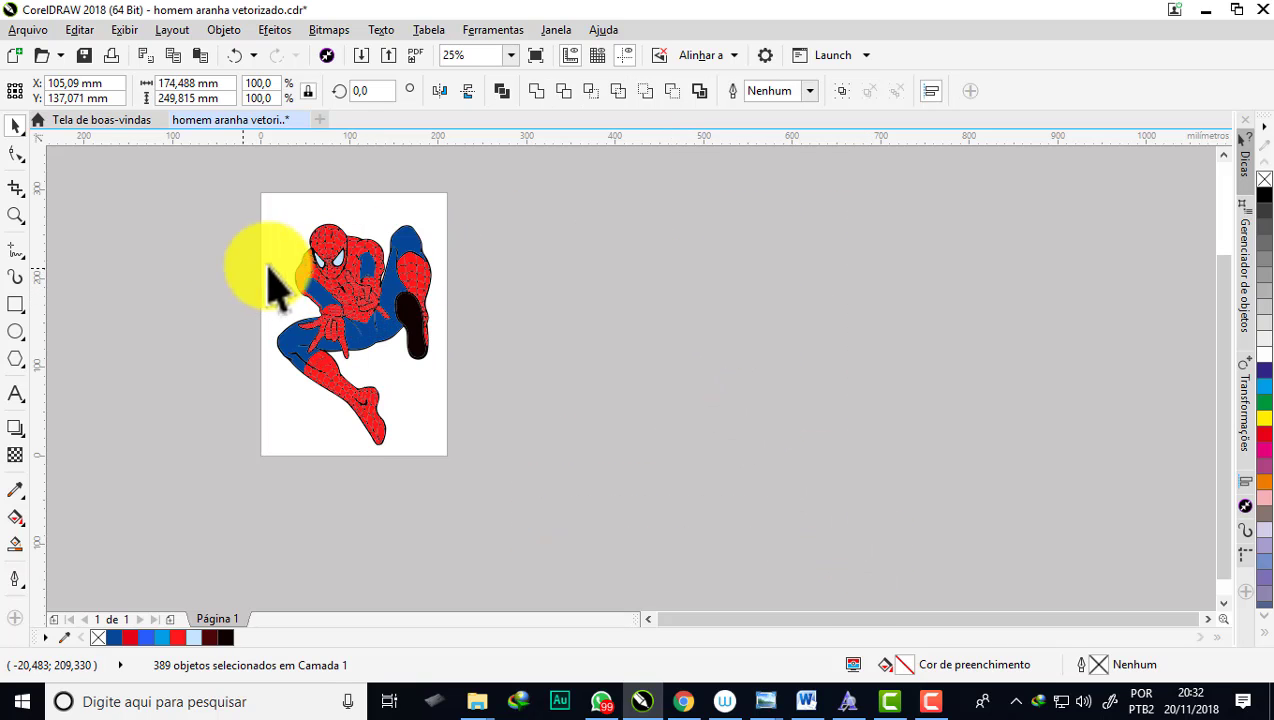
Step: Zoom in on the figure on the page to check it, then zoom back out
{"action": "scroll", "coordinate": [500, 285], "scroll_direction": "left", "scroll_amount": 2}
{"action": "left_click", "coordinate": [15, 215]}
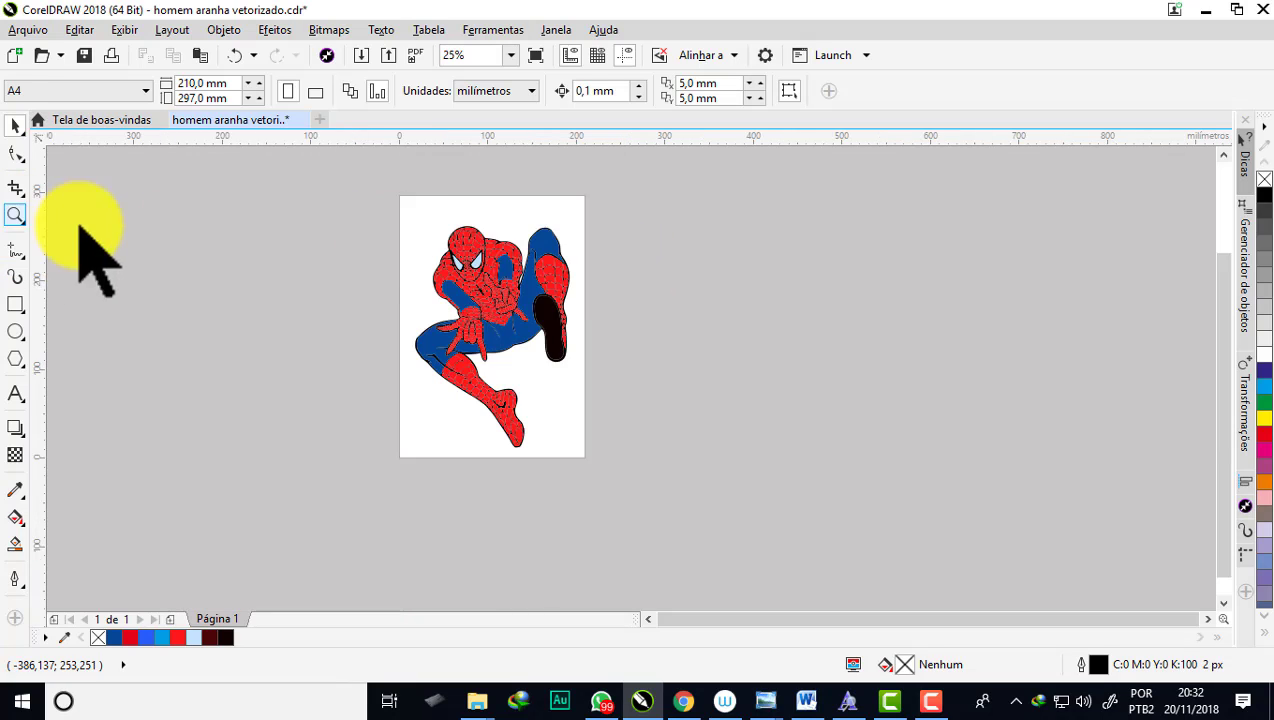
{"action": "mouse_move", "coordinate": [400, 210]}
{"action": "left_mouse_down"}
{"action": "mouse_move", "coordinate": [550, 443]}
{"action": "mouse_move", "coordinate": [586, 457]}
{"action": "left_mouse_up"}
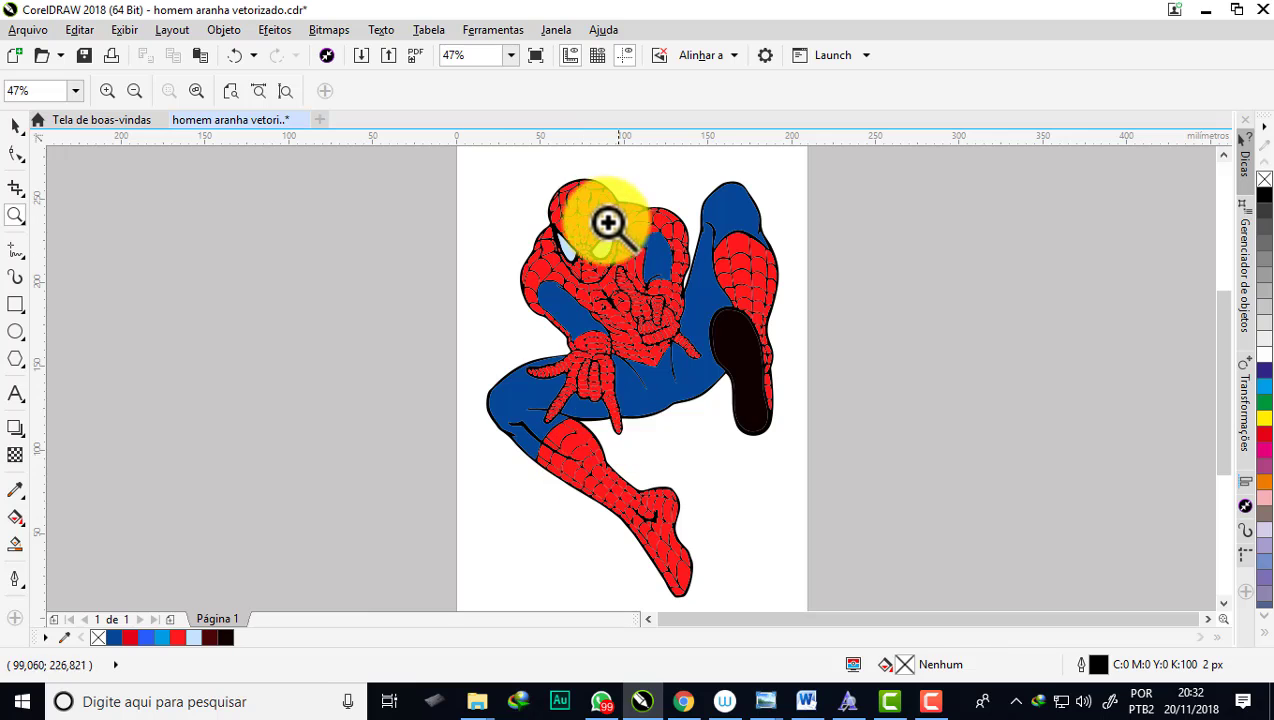
{"action": "scroll", "coordinate": [597, 217], "scroll_direction": "up", "scroll_amount": 2}
{"action": "scroll", "coordinate": [594, 210], "scroll_direction": "up", "scroll_amount": 2}
{"action": "right_click", "coordinate": [582, 263]}
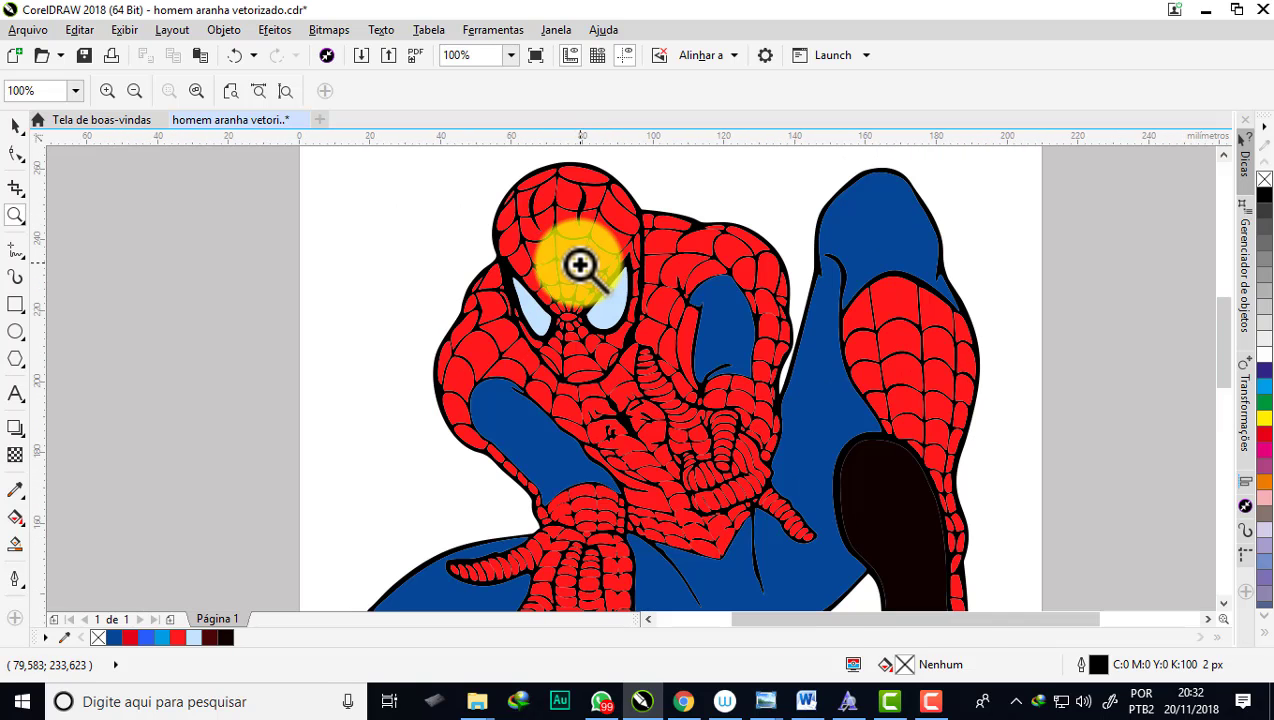
{"action": "left_click", "coordinate": [15, 126]}
{"action": "scroll", "coordinate": [660, 320], "scroll_direction": "down", "scroll_amount": 2}
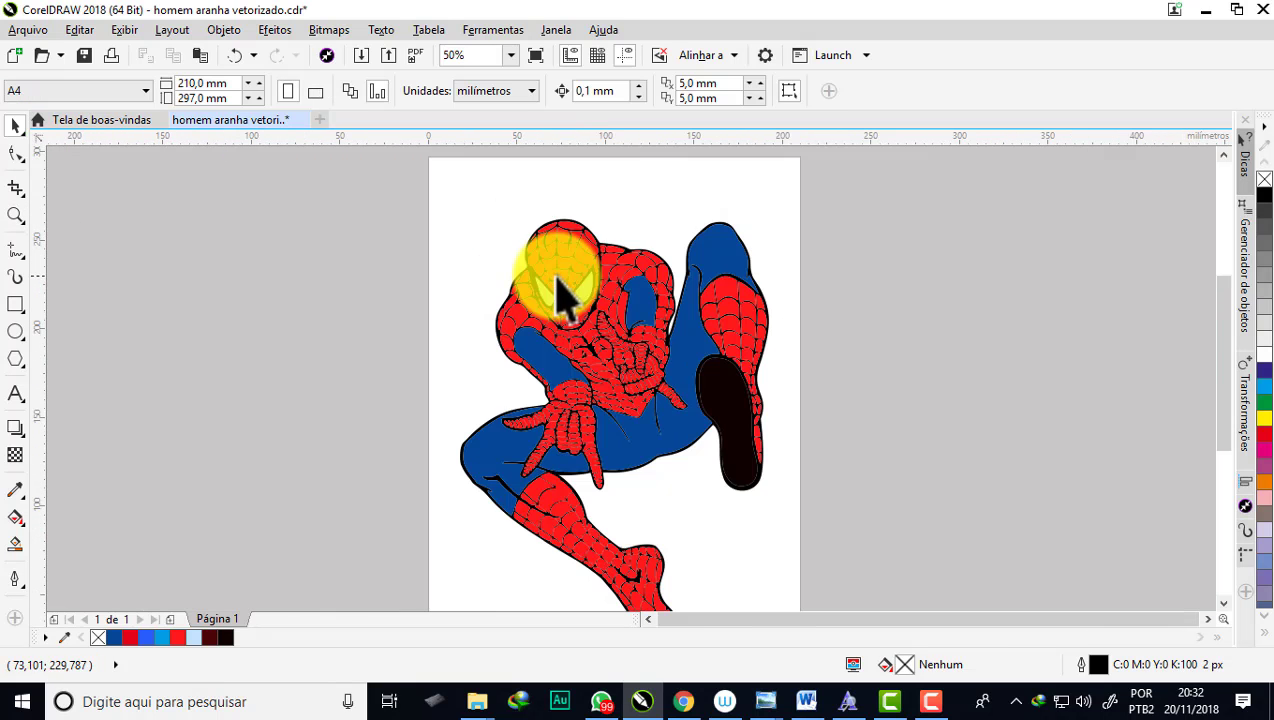
{"action": "scroll", "coordinate": [718, 265], "scroll_direction": "up", "scroll_amount": 1}
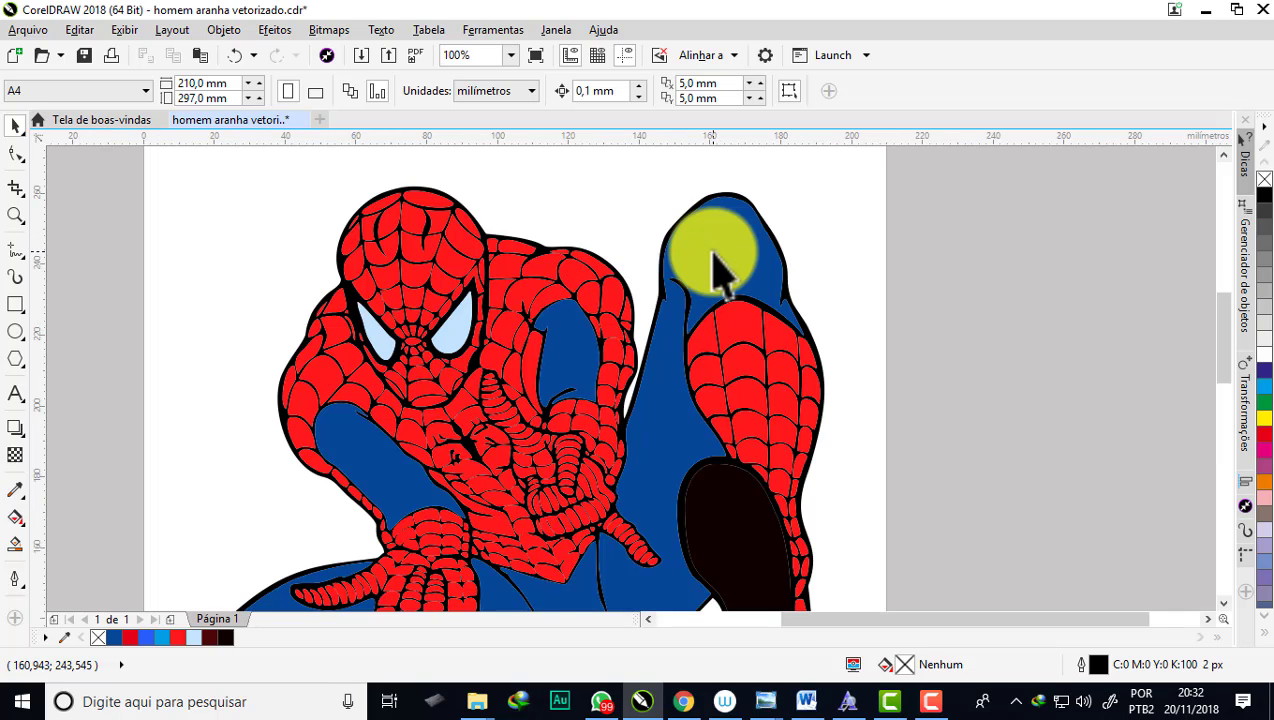
{"action": "scroll", "coordinate": [718, 267], "scroll_direction": "down", "scroll_amount": 1}
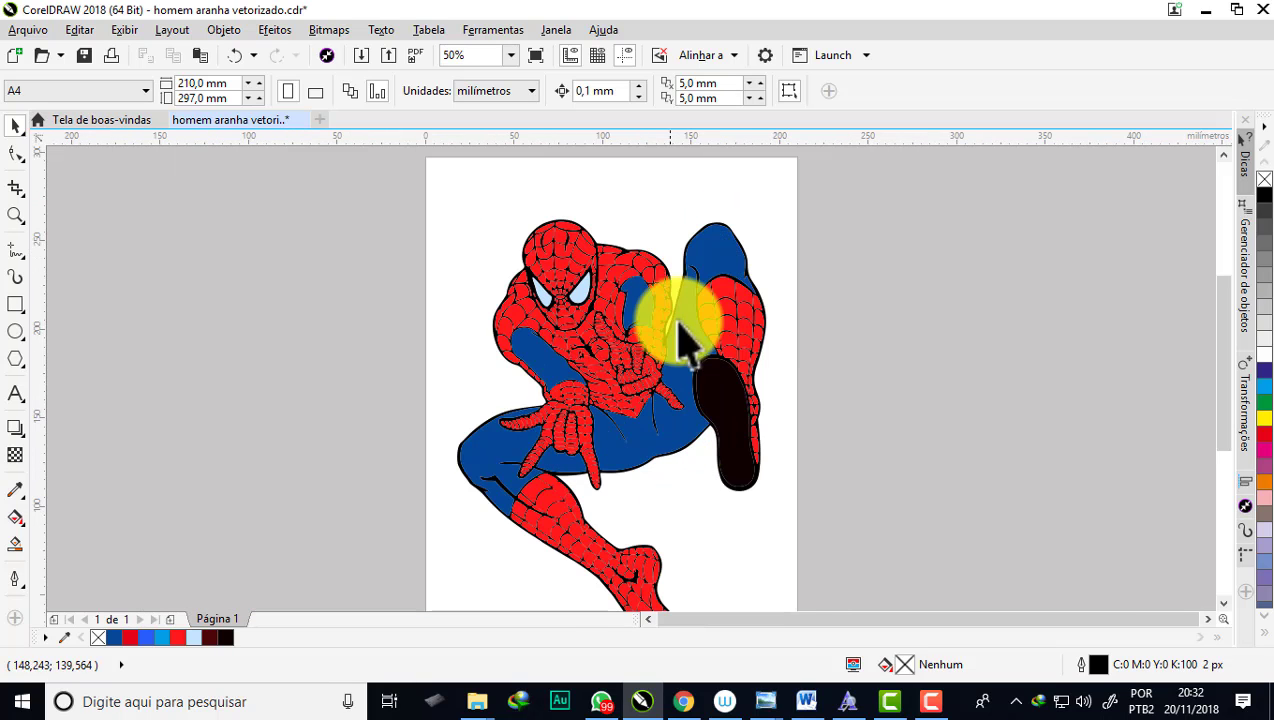
{"action": "scroll", "coordinate": [733, 270], "scroll_direction": "up", "scroll_amount": 1}
{"action": "left_click", "coordinate": [697, 258]}
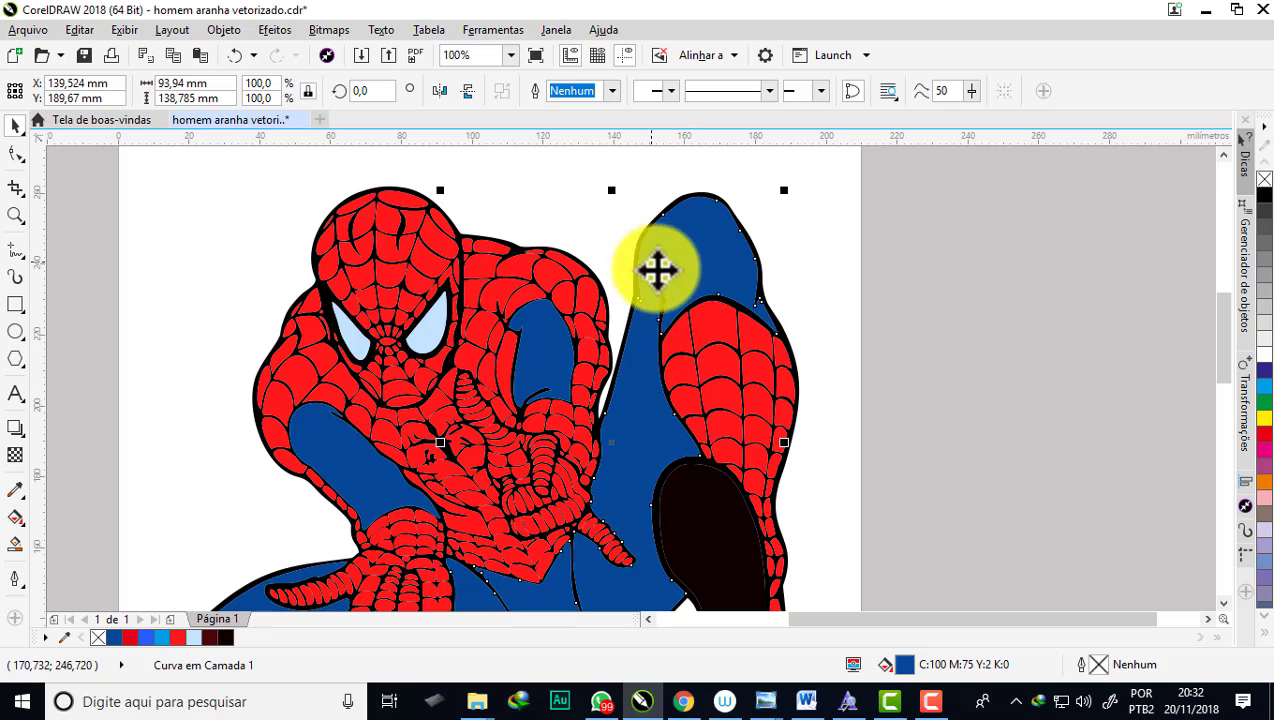
{"action": "left_click_drag", "start_coordinate": [684, 244], "coordinate": [902, 242]}
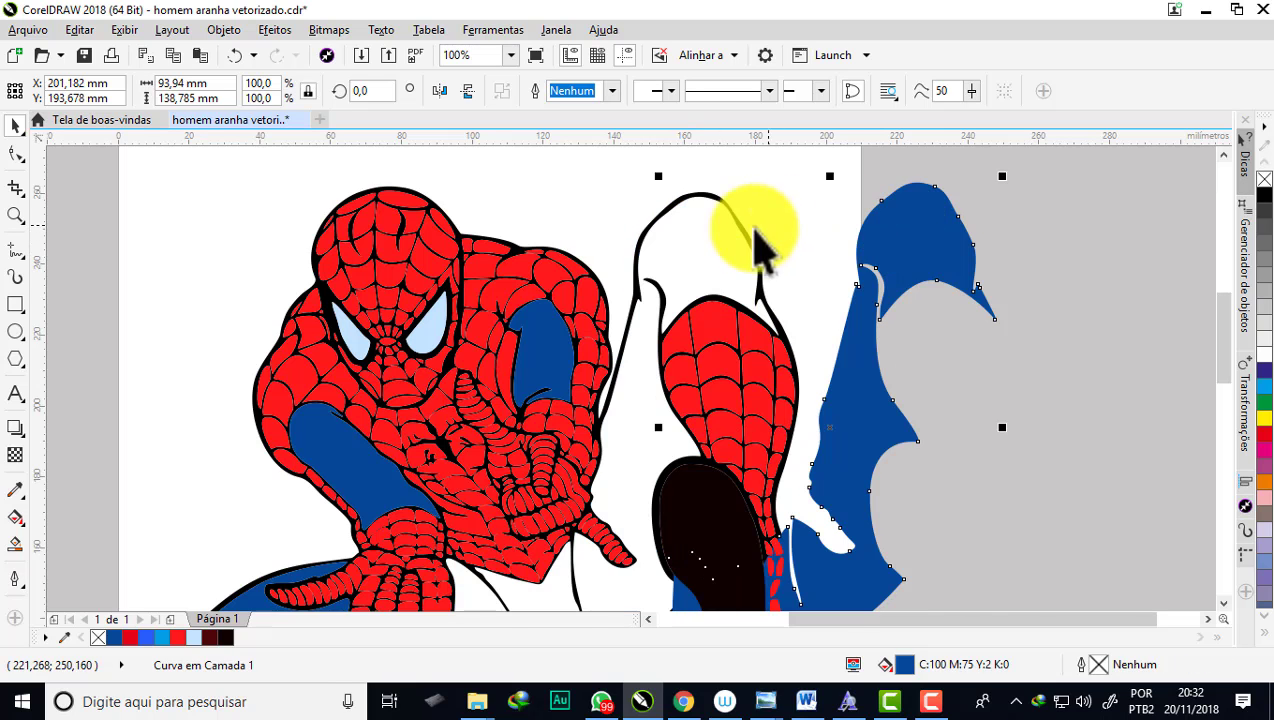
{"action": "scroll", "coordinate": [758, 243], "scroll_direction": "down", "scroll_amount": 1}
{"action": "left_click_drag", "start_coordinate": [805, 233], "coordinate": [963, 235]}
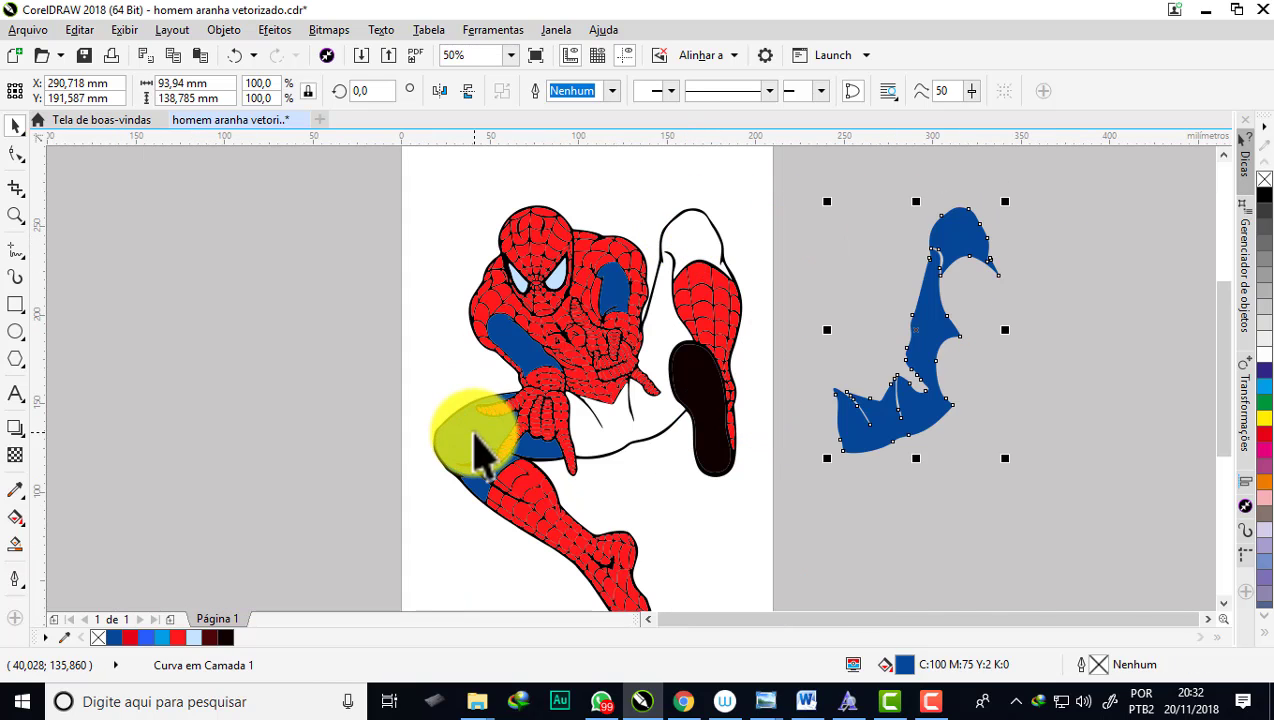
{"action": "left_click_drag", "start_coordinate": [483, 455], "coordinate": [233, 405]}
{"action": "left_click_drag", "start_coordinate": [532, 356], "coordinate": [387, 331]}
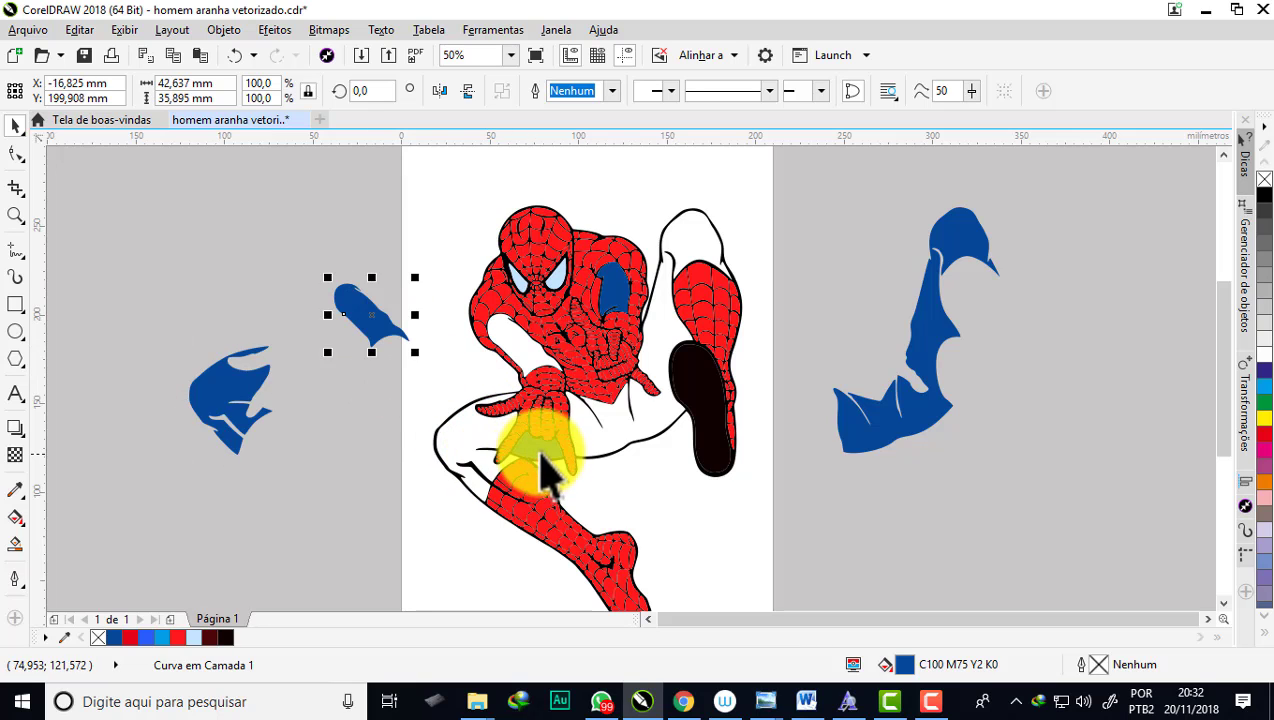
{"action": "left_click_drag", "start_coordinate": [545, 470], "coordinate": [370, 483]}
{"action": "left_click_drag", "start_coordinate": [628, 298], "coordinate": [660, 200]}
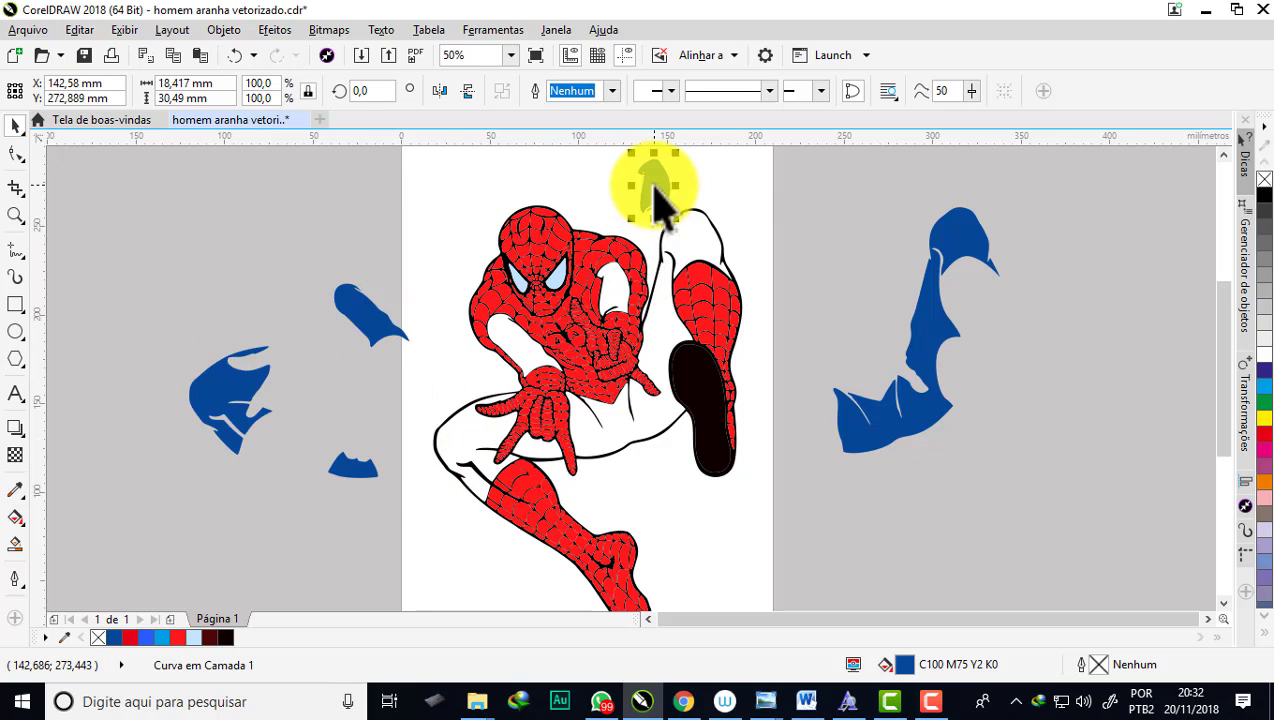
{"action": "key", "text": "ctrl+z"}
{"action": "key", "text": "ctrl+z"}
{"action": "key", "text": "ctrl+z"}
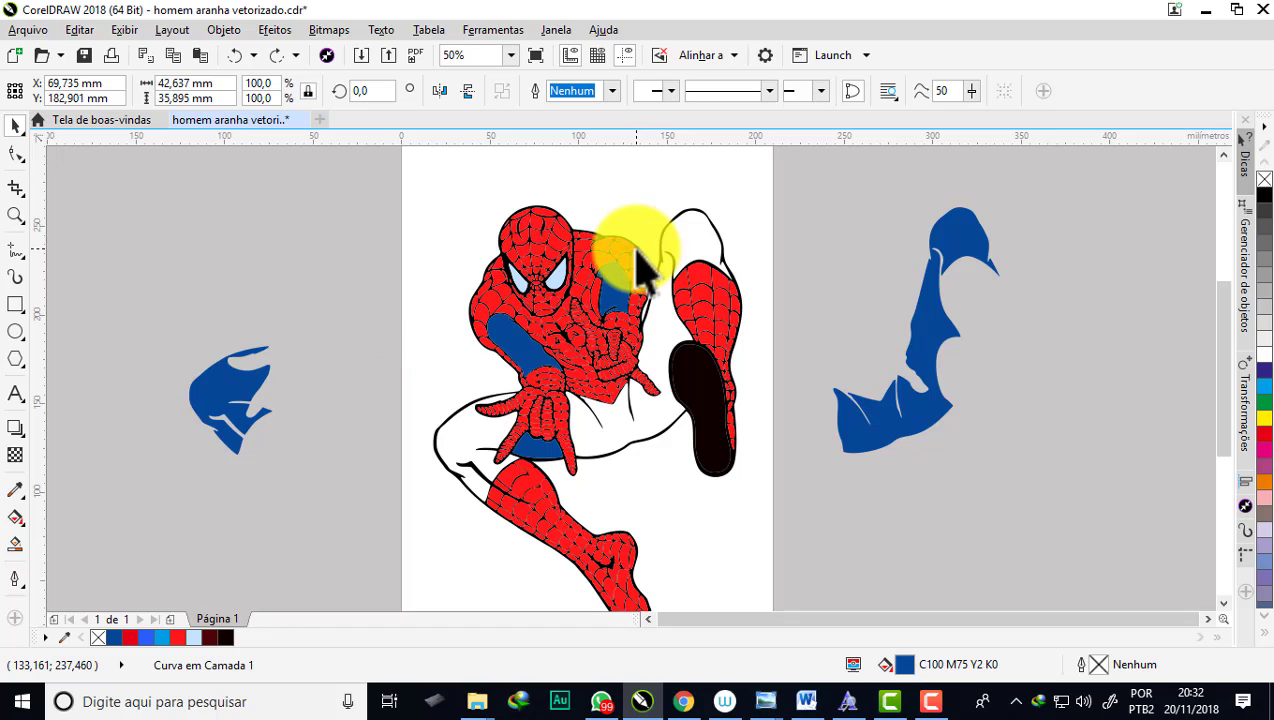
{"action": "key", "text": "ctrl+z"}
{"action": "key", "text": "ctrl+z"}
{"action": "key", "text": "ctrl+z"}
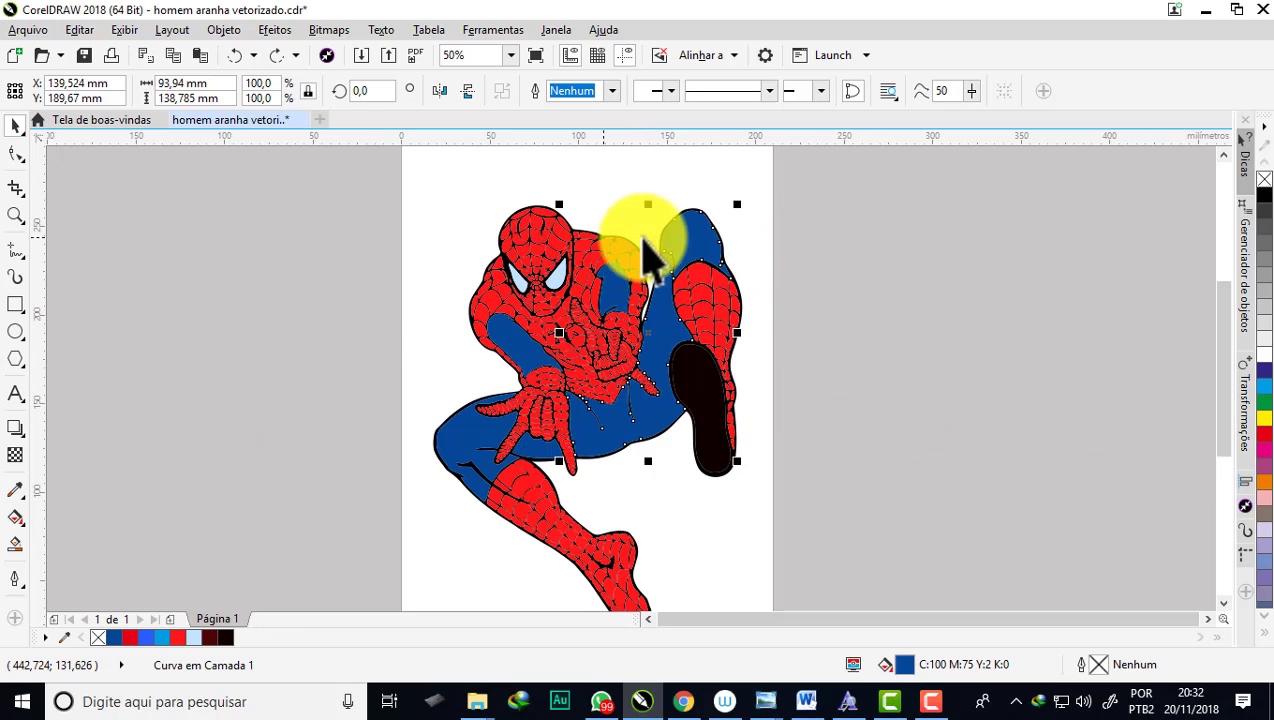
Step: Try purple, black, light blue, green, yellow and magenta fills on the body piece
{"action": "left_click", "coordinate": [1261, 634]}
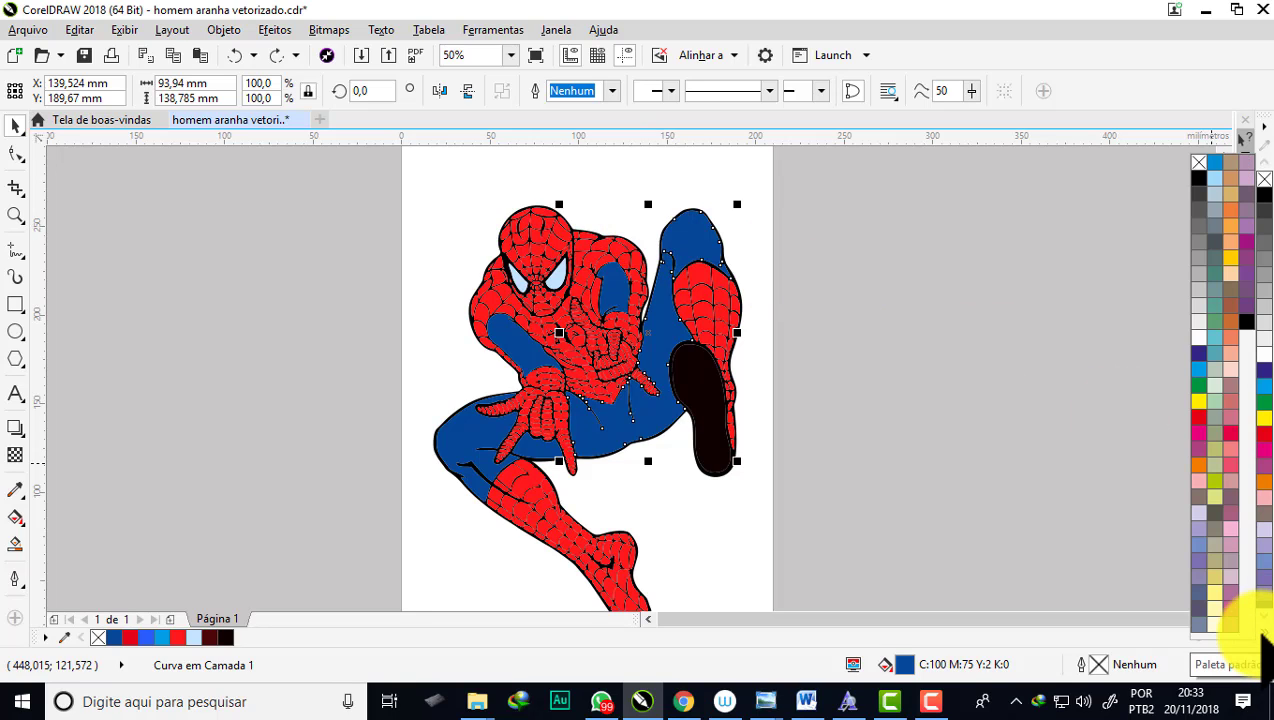
{"action": "left_click", "coordinate": [1202, 356]}
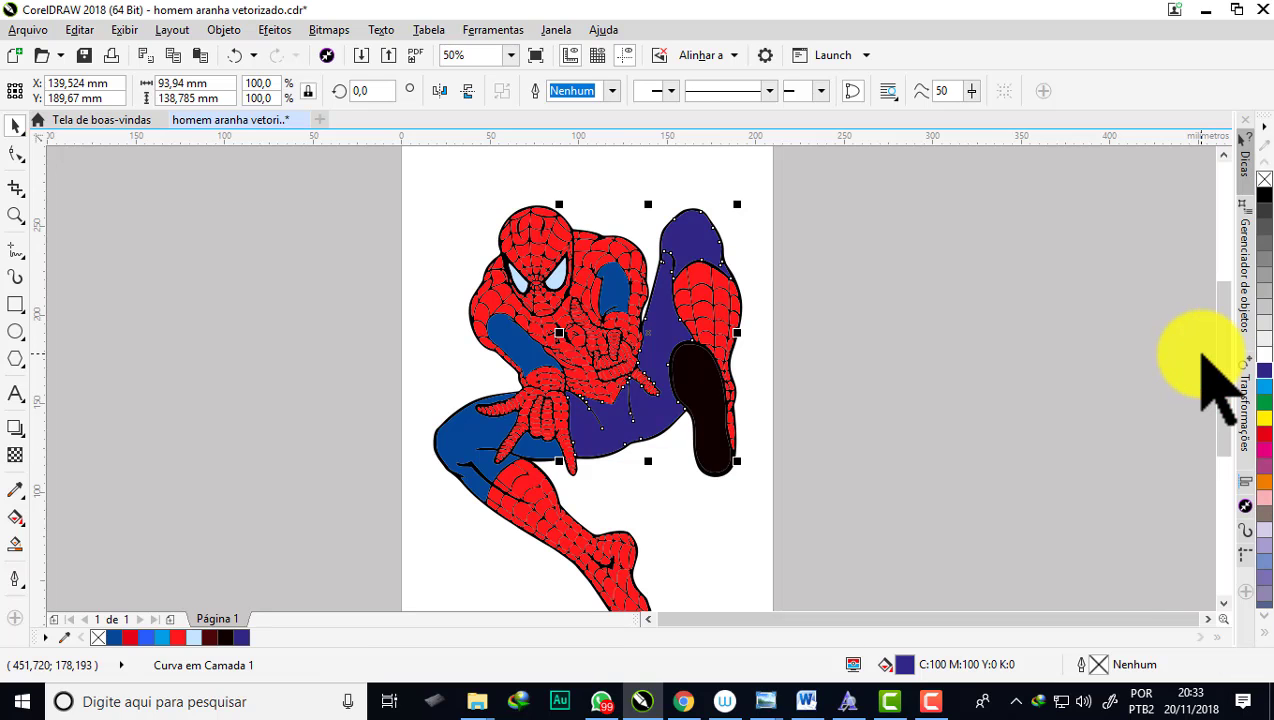
{"action": "scroll", "coordinate": [697, 255], "scroll_direction": "up", "scroll_amount": 2}
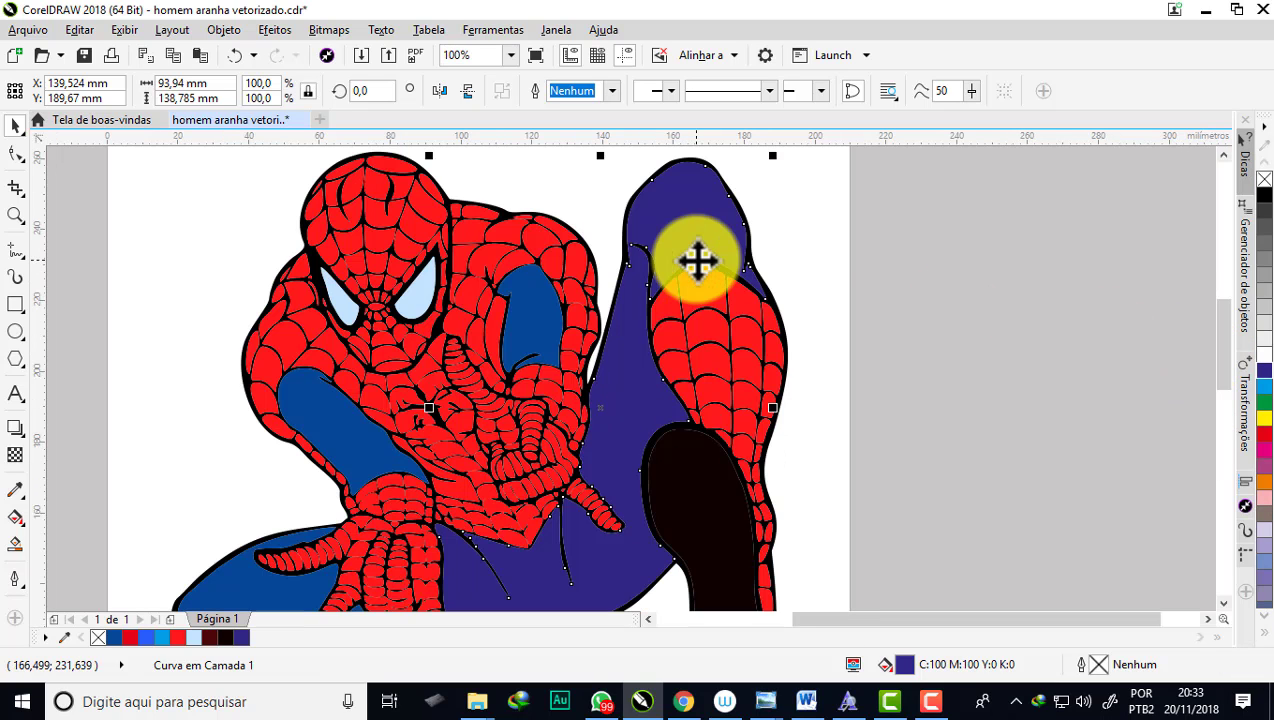
{"action": "left_click", "coordinate": [1264, 197]}
{"action": "scroll", "coordinate": [560, 304], "scroll_direction": "down", "scroll_amount": 2}
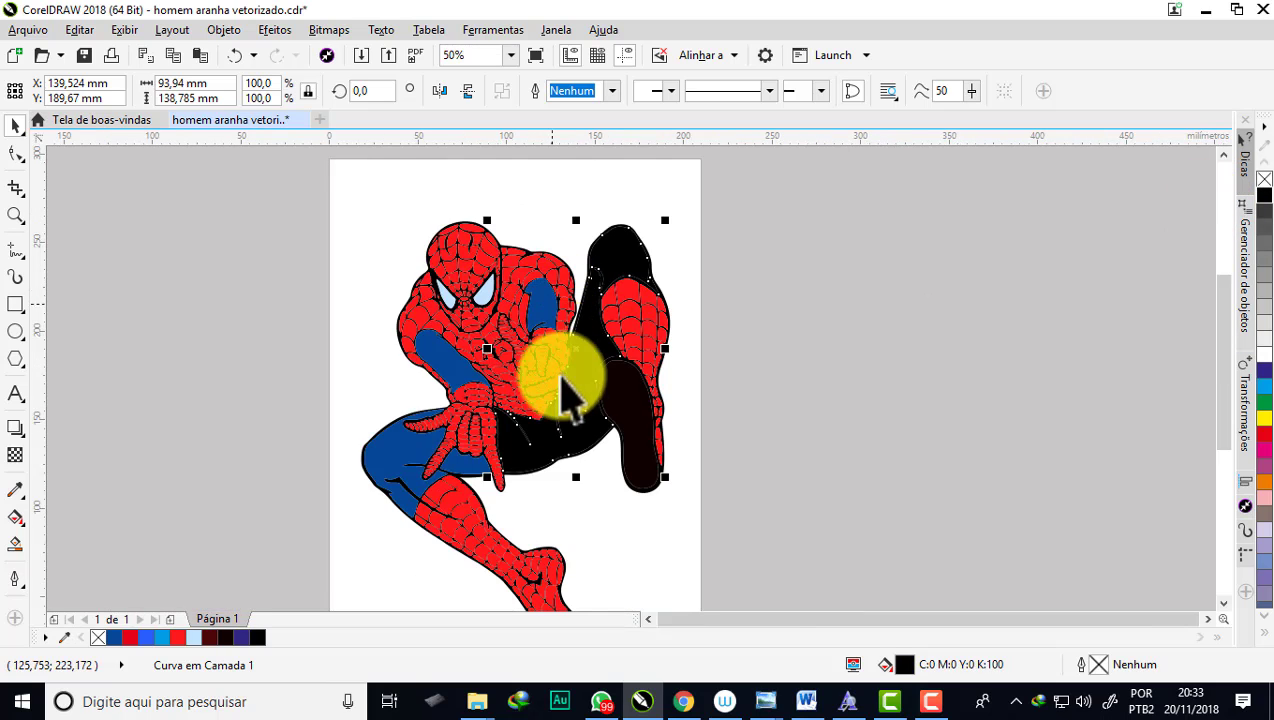
{"action": "scroll", "coordinate": [565, 410], "scroll_direction": "up", "scroll_amount": 2}
{"action": "scroll", "coordinate": [565, 410], "scroll_direction": "up", "scroll_amount": 2}
{"action": "scroll", "coordinate": [565, 412], "scroll_direction": "down", "scroll_amount": 4}
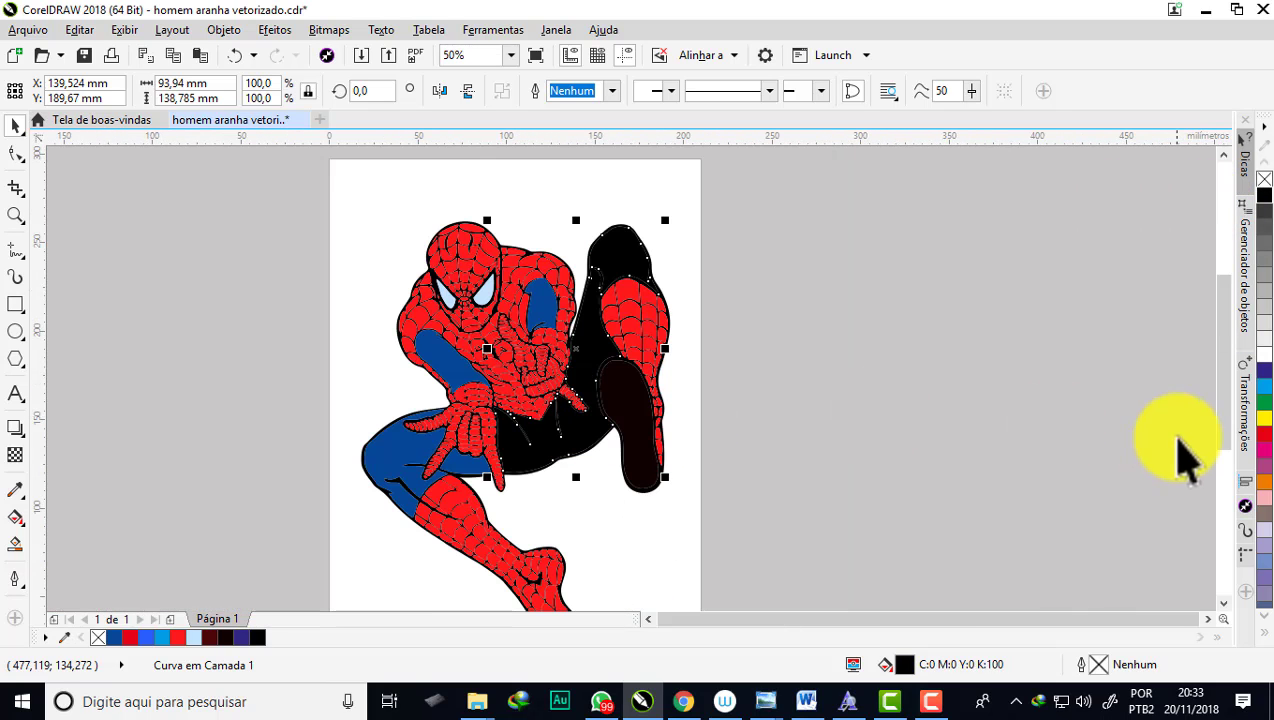
{"action": "left_click", "coordinate": [1264, 410]}
{"action": "left_click", "coordinate": [1264, 398]}
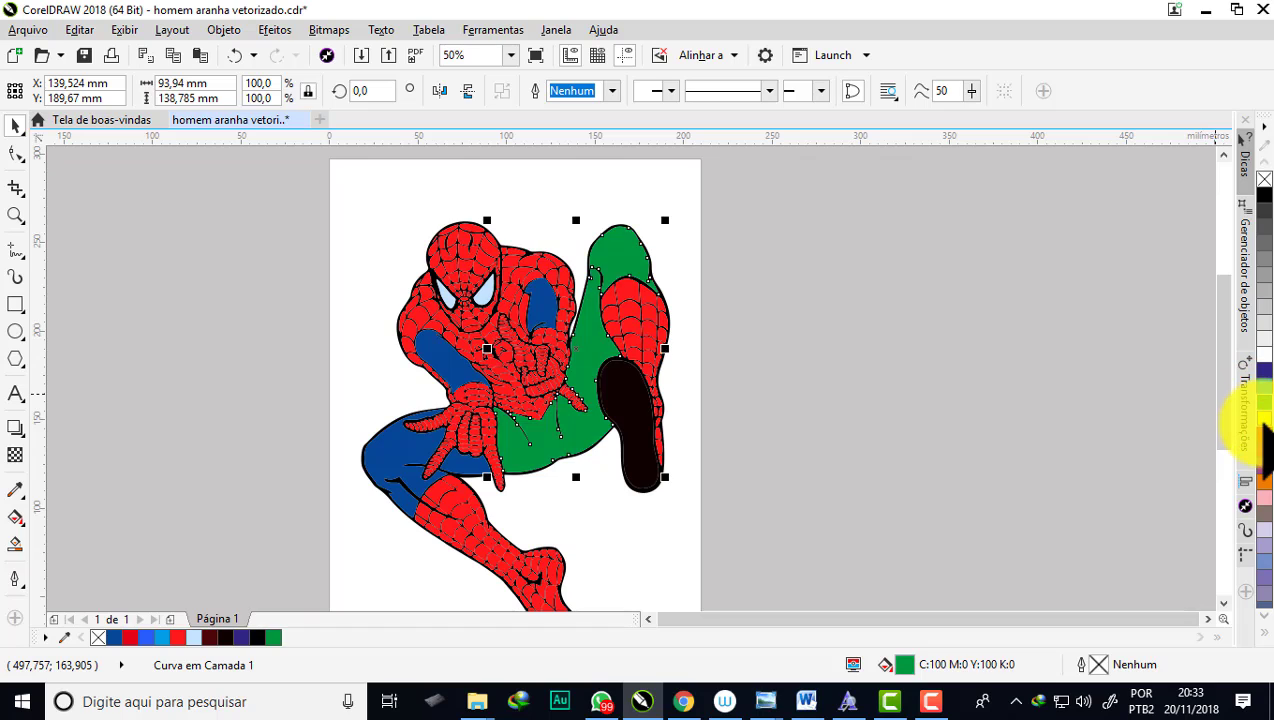
{"action": "left_click", "coordinate": [1264, 420]}
{"action": "left_click", "coordinate": [1263, 448]}
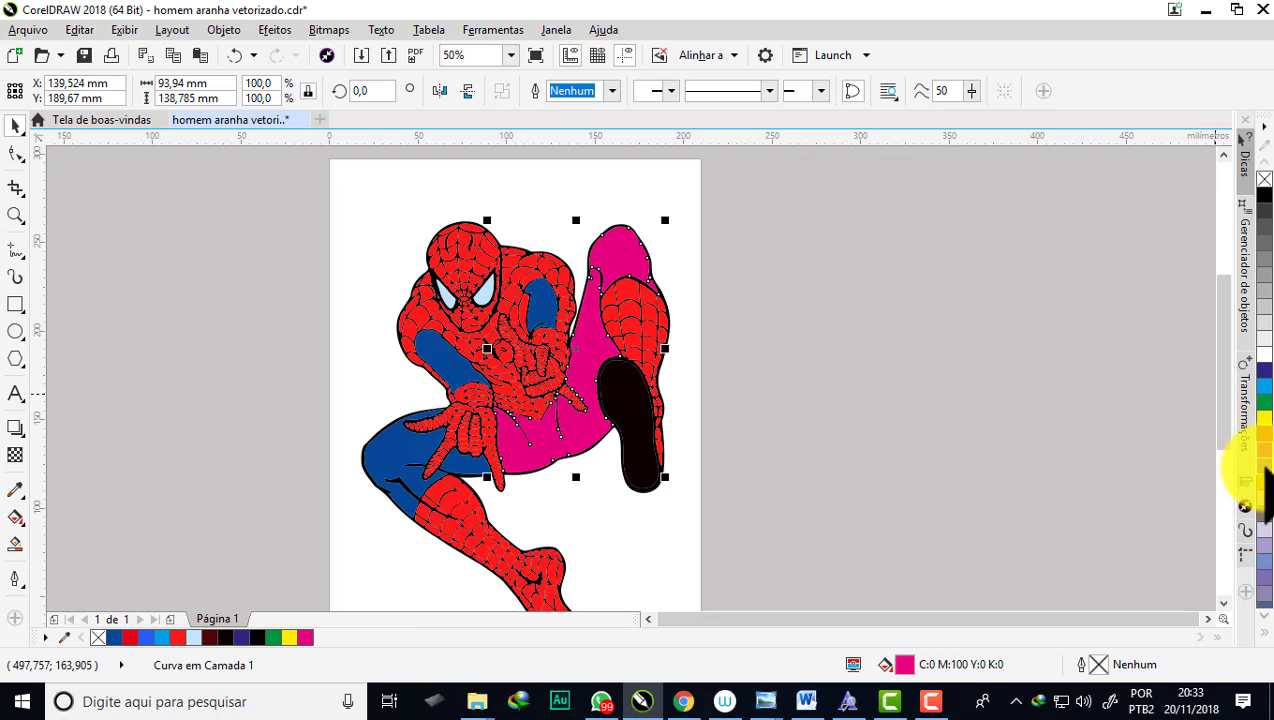
Step: Undo the trial fills and fill the body piece bright blue #295FFF
{"action": "key", "text": "ctrl+z"}
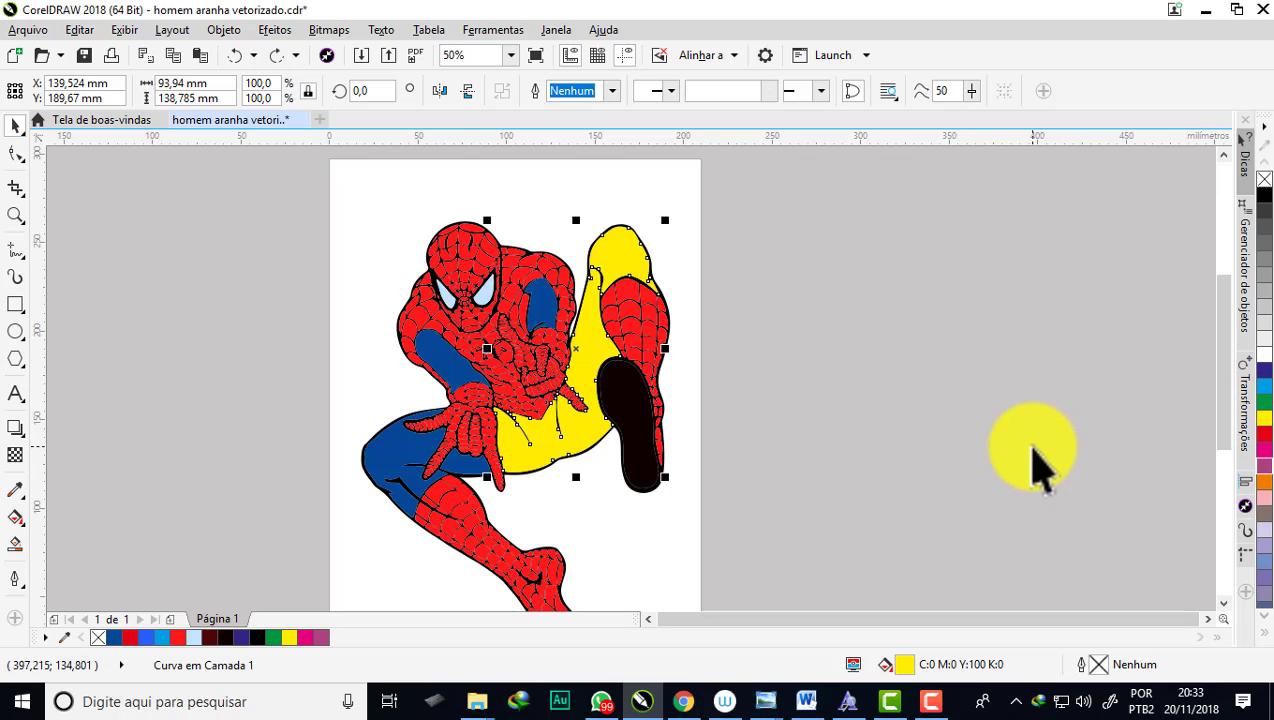
{"action": "key", "text": "ctrl+z"}
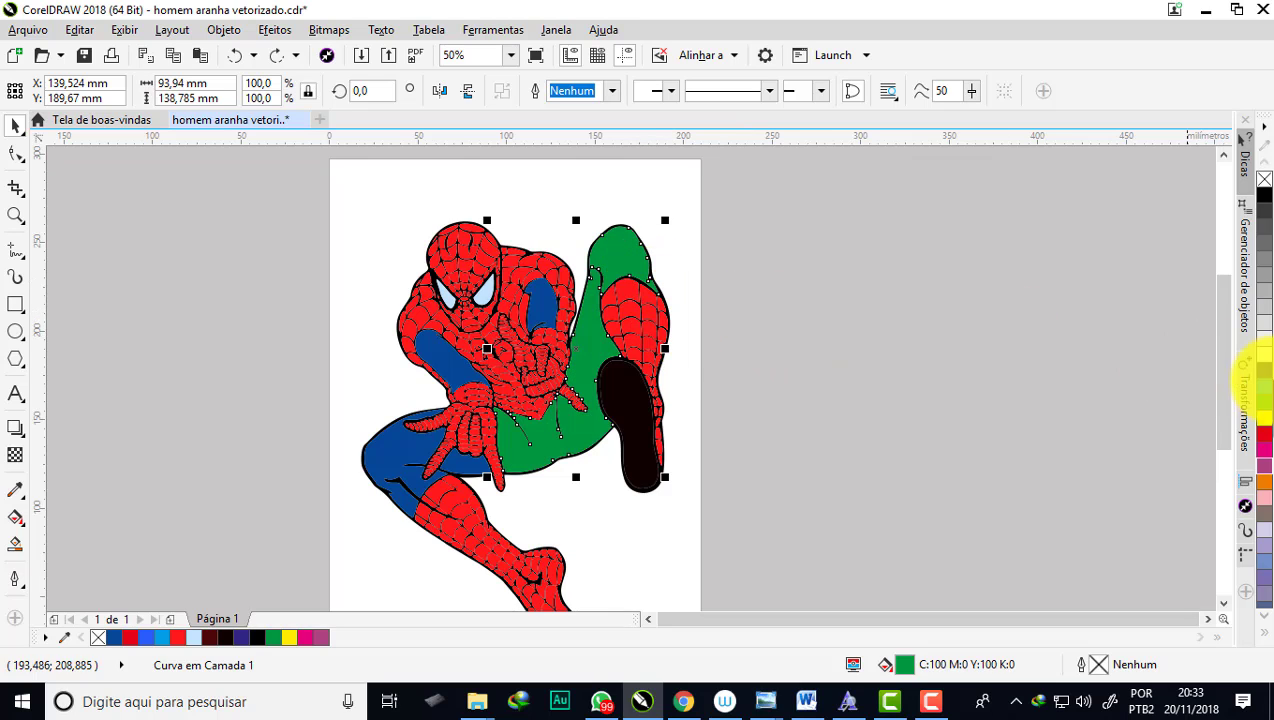
{"action": "left_click", "coordinate": [146, 637]}
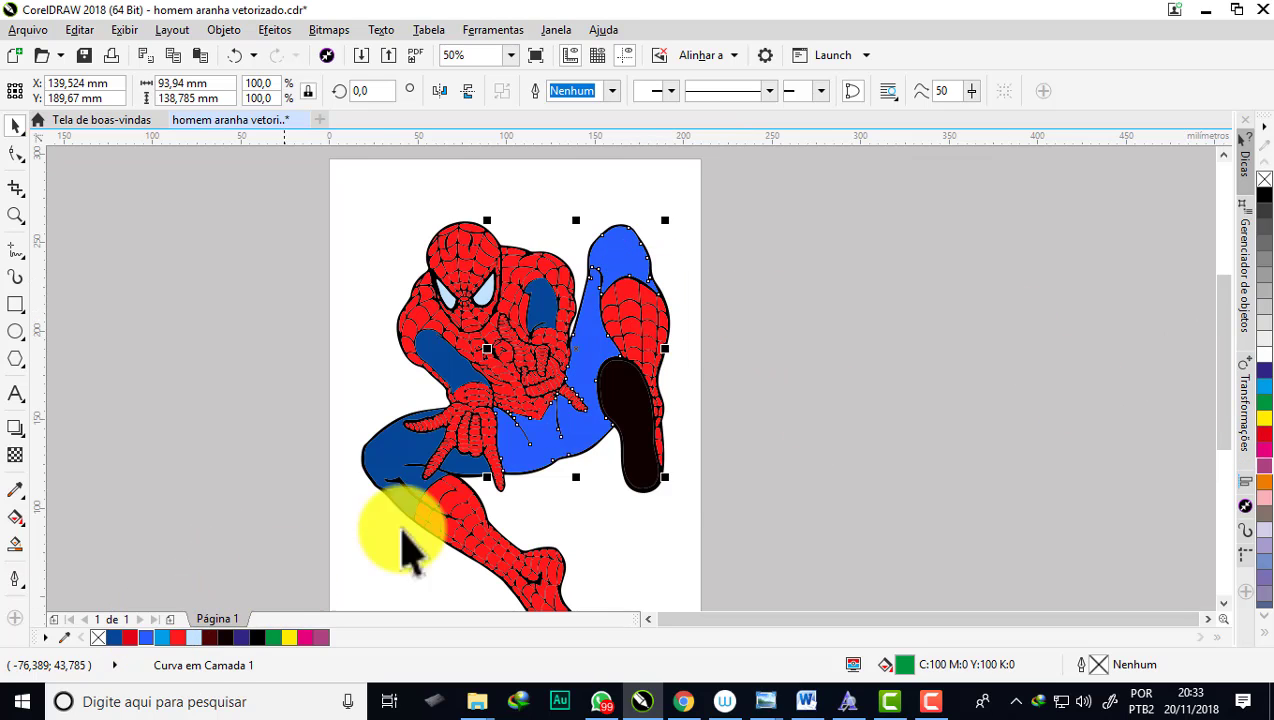
{"action": "left_click", "coordinate": [840, 420]}
{"action": "scroll", "coordinate": [400, 450], "scroll_direction": "up", "scroll_amount": 2}
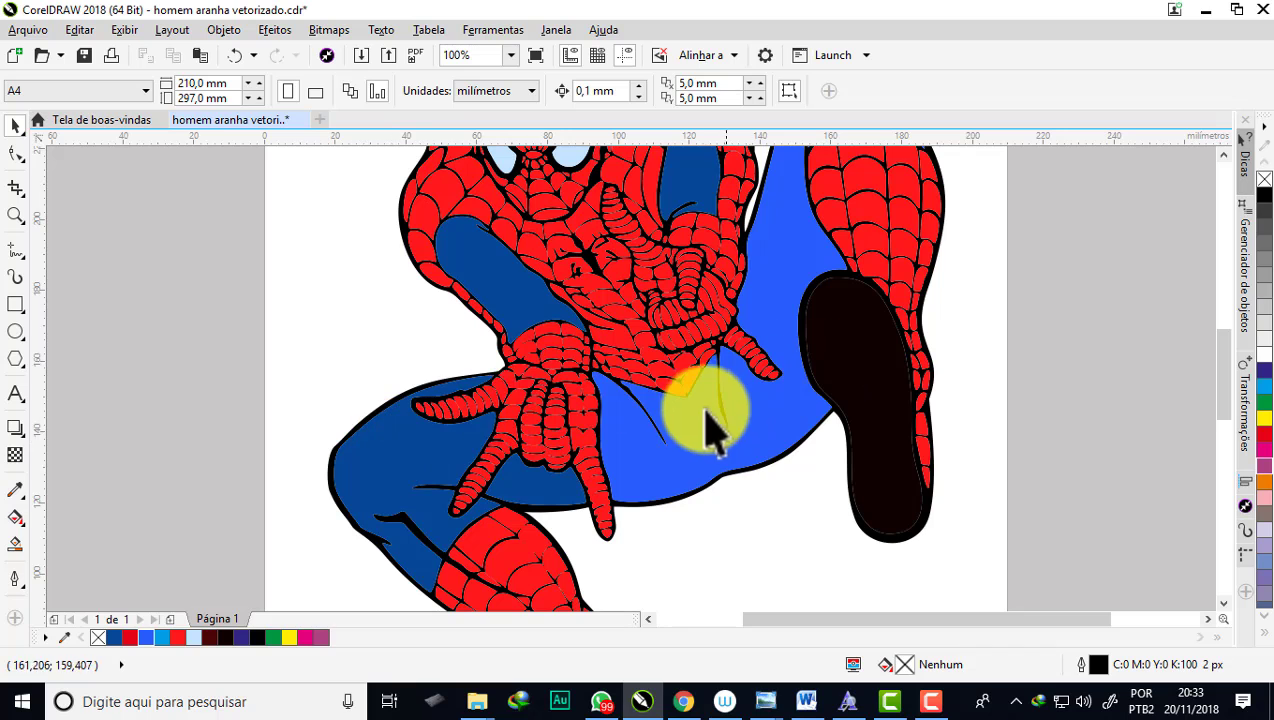
{"action": "scroll", "coordinate": [805, 284], "scroll_direction": "down", "scroll_amount": 2}
{"action": "scroll", "coordinate": [790, 284], "scroll_direction": "up", "scroll_amount": 2}
{"action": "scroll", "coordinate": [757, 285], "scroll_direction": "up", "scroll_amount": 2}
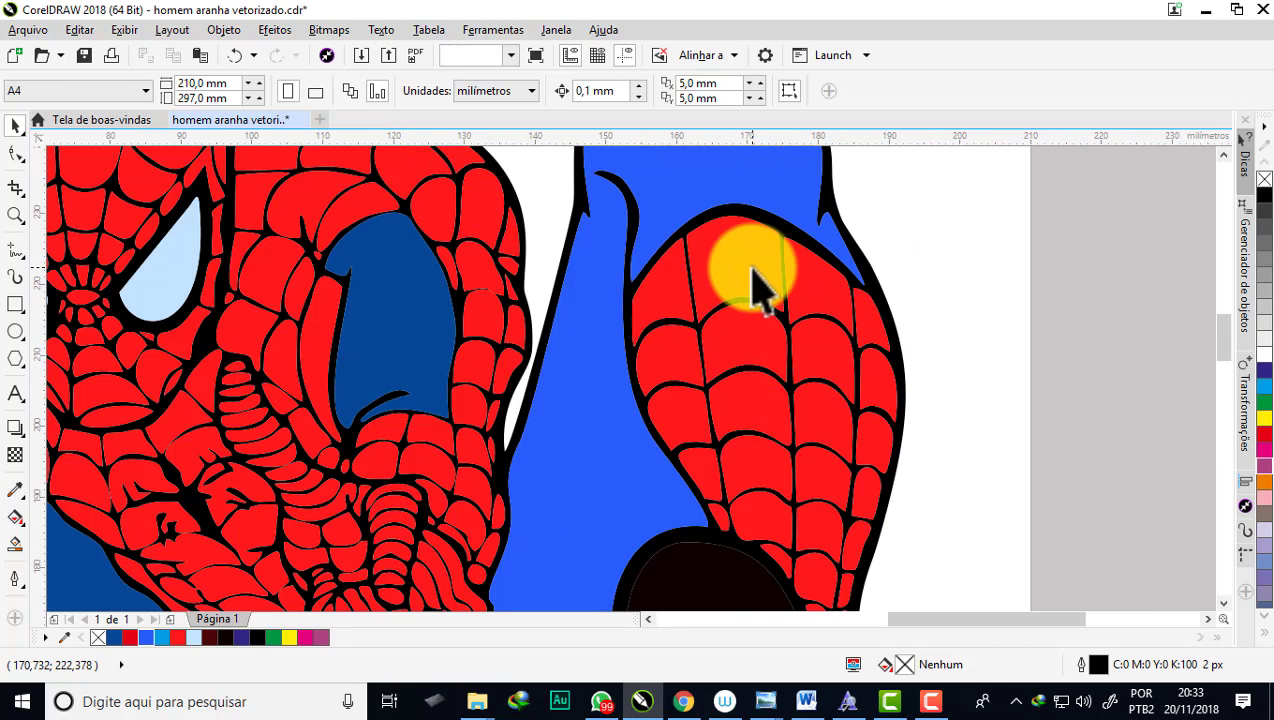
{"action": "left_click", "coordinate": [757, 285]}
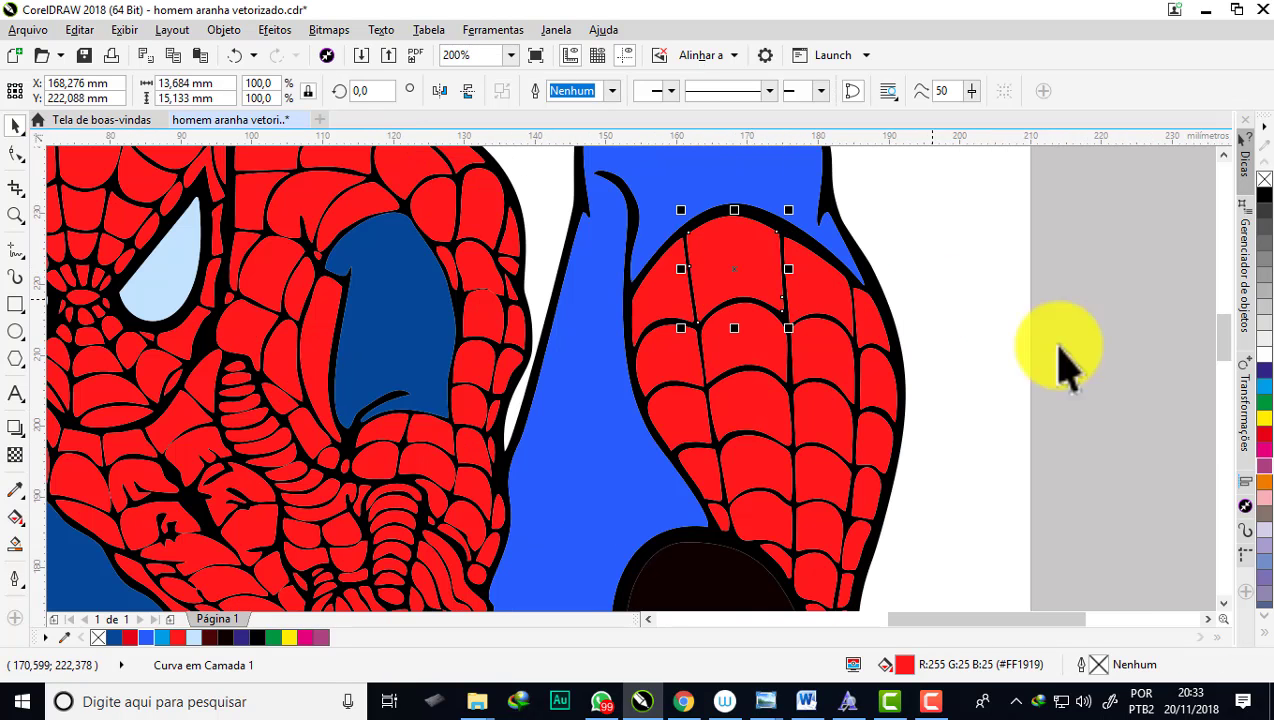
{"action": "left_click", "coordinate": [818, 292]}
{"action": "left_click_drag", "start_coordinate": [1265, 405], "coordinate": [720, 325]}
{"action": "scroll", "coordinate": [715, 330], "scroll_direction": "down", "scroll_amount": 2}
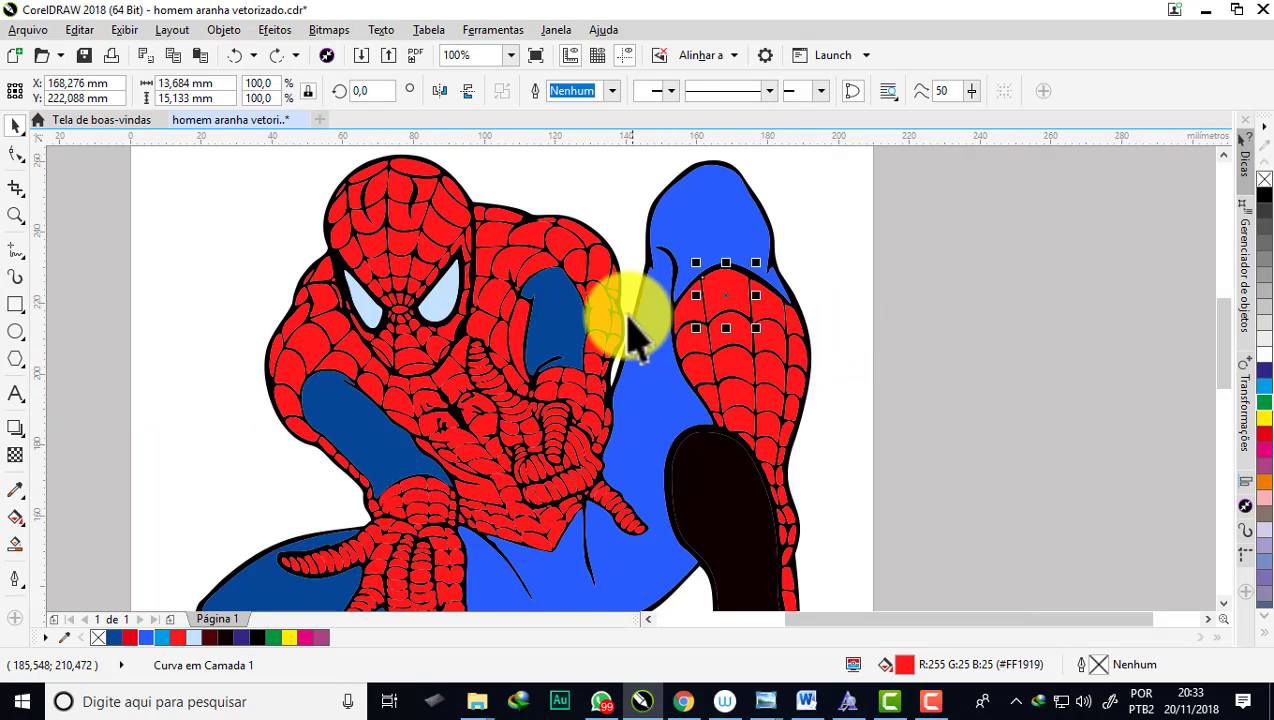
{"action": "scroll", "coordinate": [631, 327], "scroll_direction": "down", "scroll_amount": 2}
{"action": "left_click", "coordinate": [811, 333]}
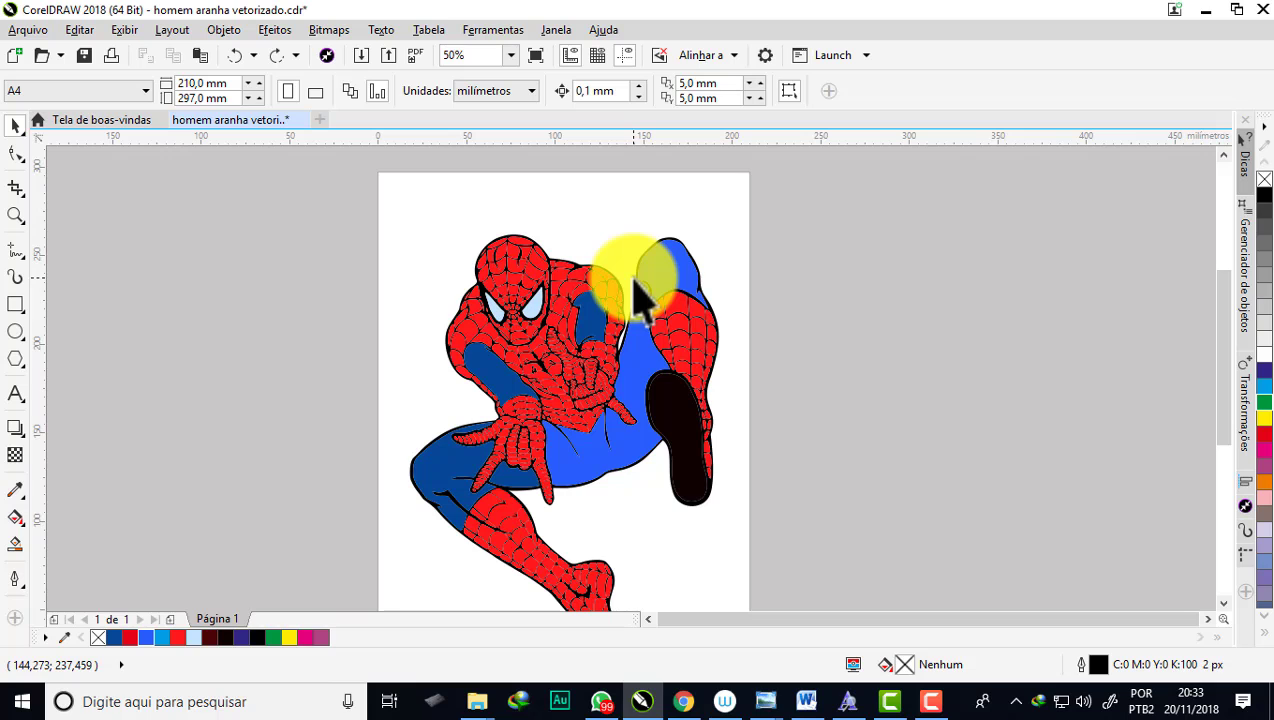
{"action": "left_click", "coordinate": [630, 440]}
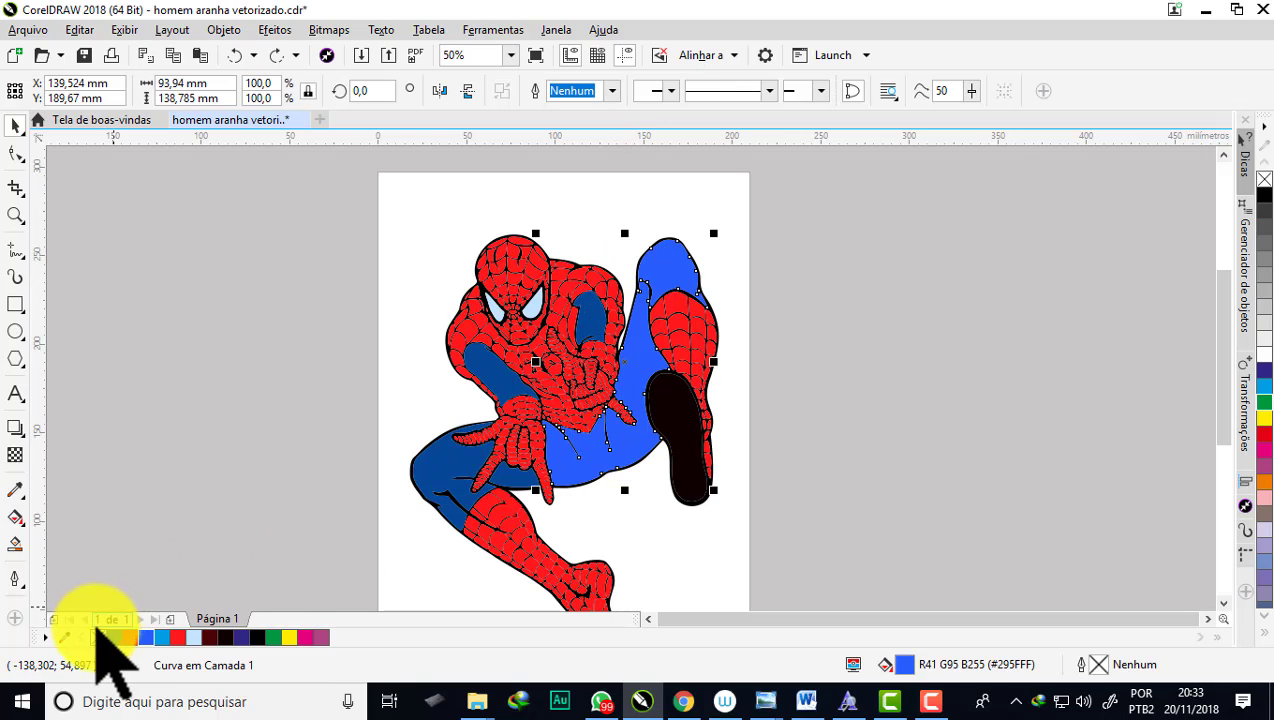
Step: Fill the body piece with the dark blue C100 M75 Y2 K0 swatch and deselect it
{"action": "left_click", "coordinate": [113, 637]}
{"action": "scroll", "coordinate": [565, 333], "scroll_direction": "up", "scroll_amount": 2}
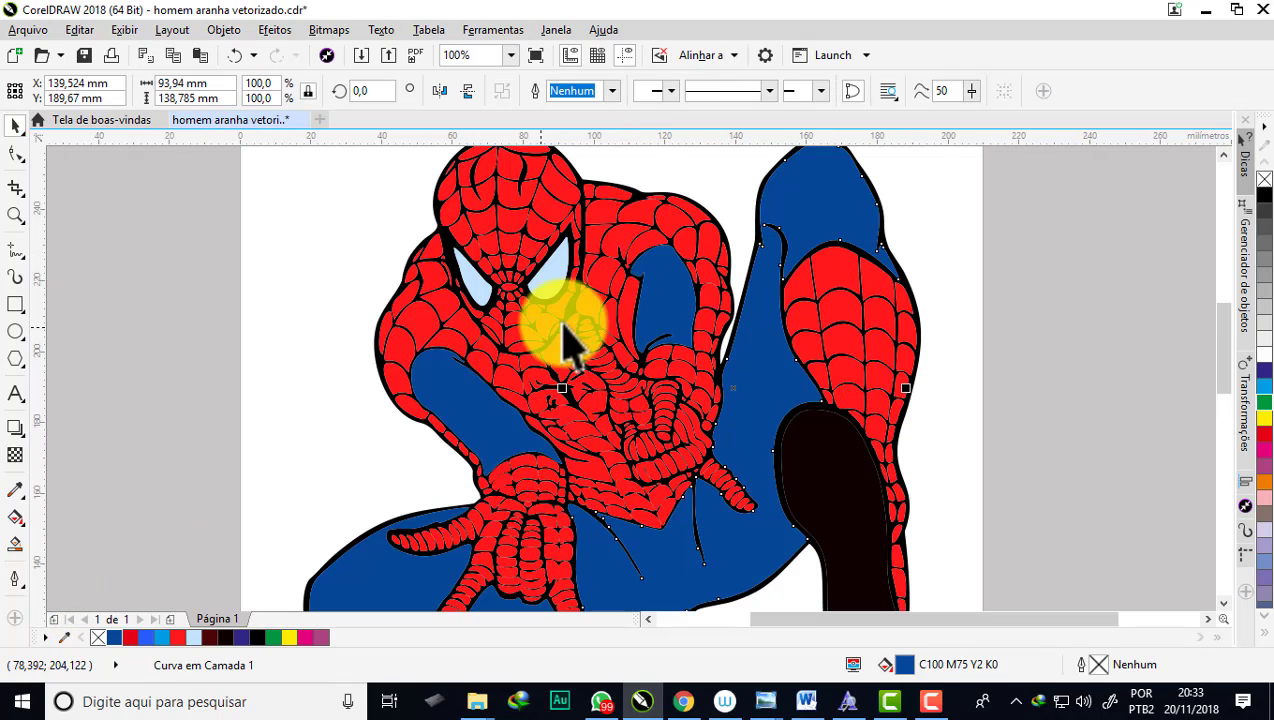
{"action": "scroll", "coordinate": [585, 330], "scroll_direction": "down", "scroll_amount": 2}
{"action": "left_click", "coordinate": [988, 370]}
Step: Zoom in and out to check the fully coloured Spider-Man on the page
{"action": "scroll", "coordinate": [690, 250], "scroll_direction": "up", "scroll_amount": 2}
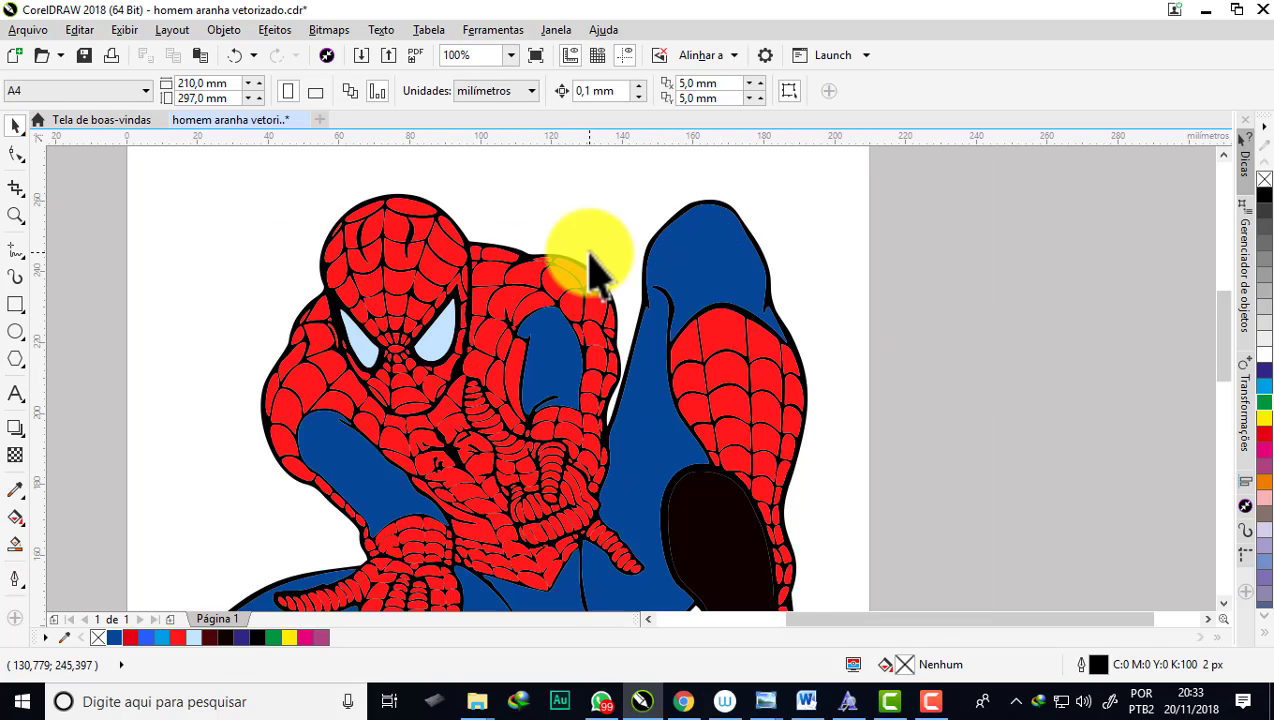
{"action": "scroll", "coordinate": [565, 305], "scroll_direction": "down", "scroll_amount": 2}
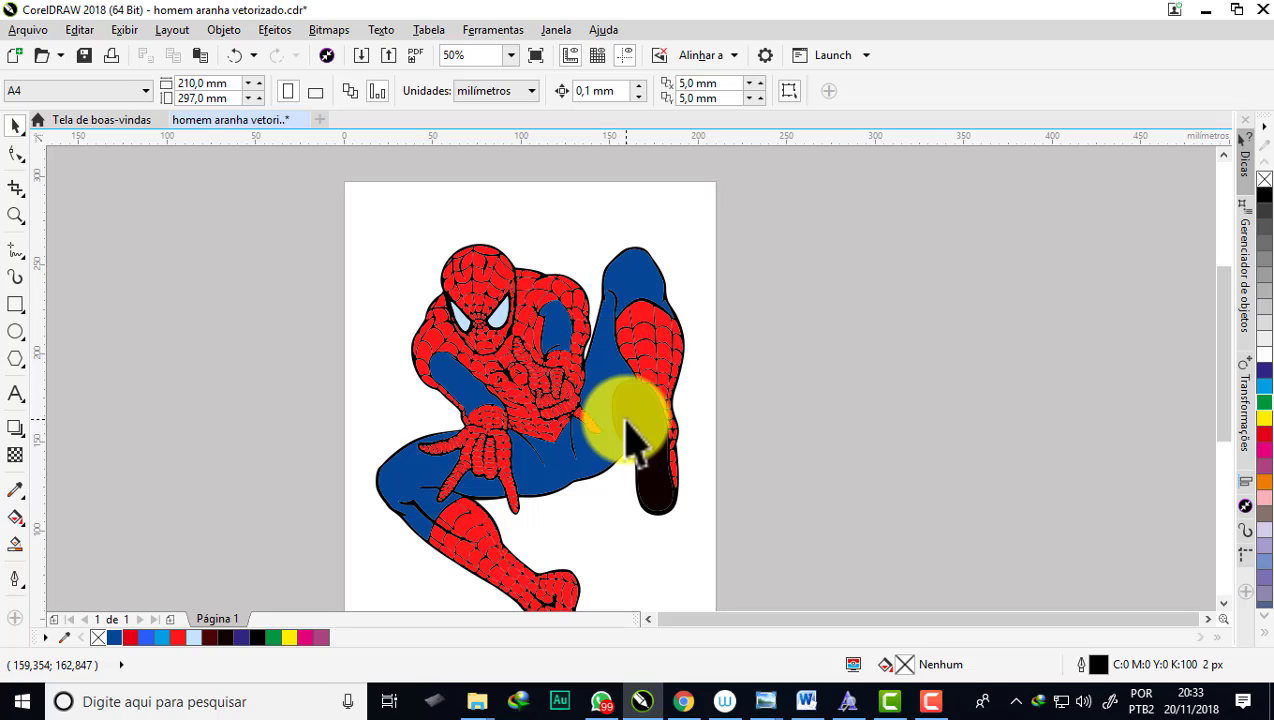
{"action": "scroll", "coordinate": [498, 318], "scroll_direction": "up", "scroll_amount": 4}
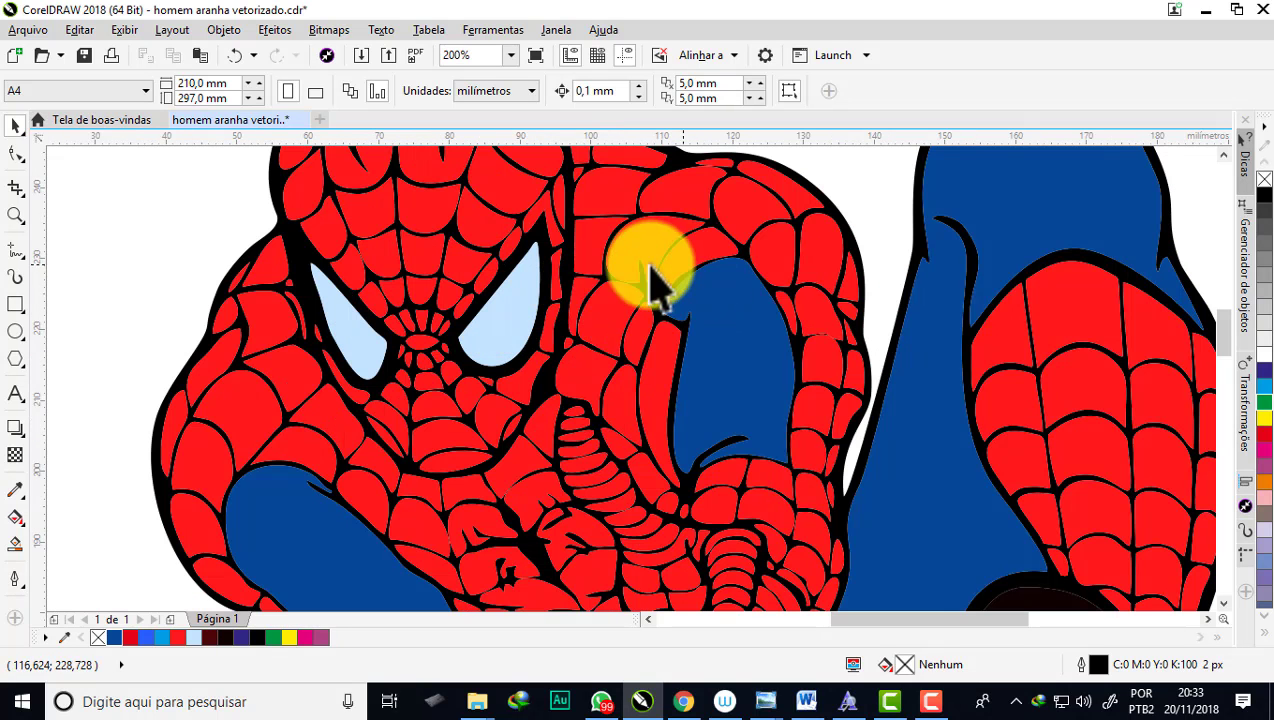
{"action": "scroll", "coordinate": [625, 310], "scroll_direction": "down", "scroll_amount": 1}
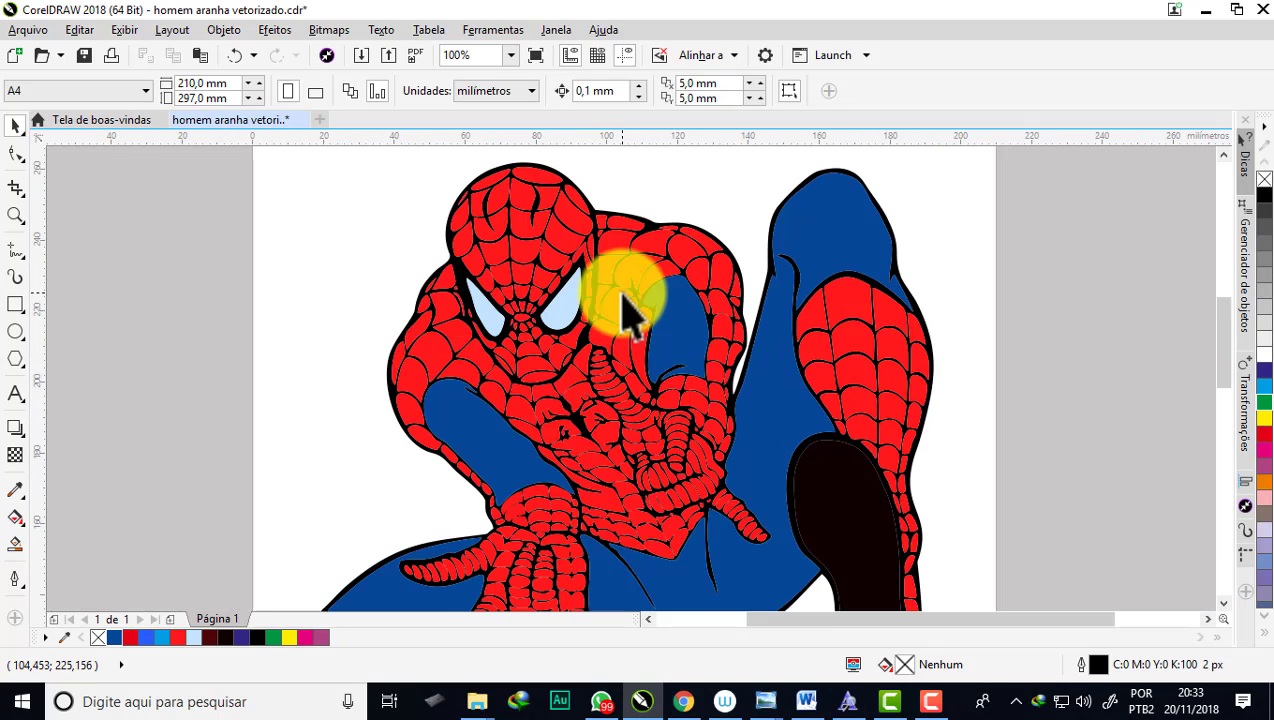
{"action": "scroll", "coordinate": [630, 312], "scroll_direction": "down", "scroll_amount": 1}
{"action": "scroll", "coordinate": [654, 300], "scroll_direction": "down", "scroll_amount": 1}
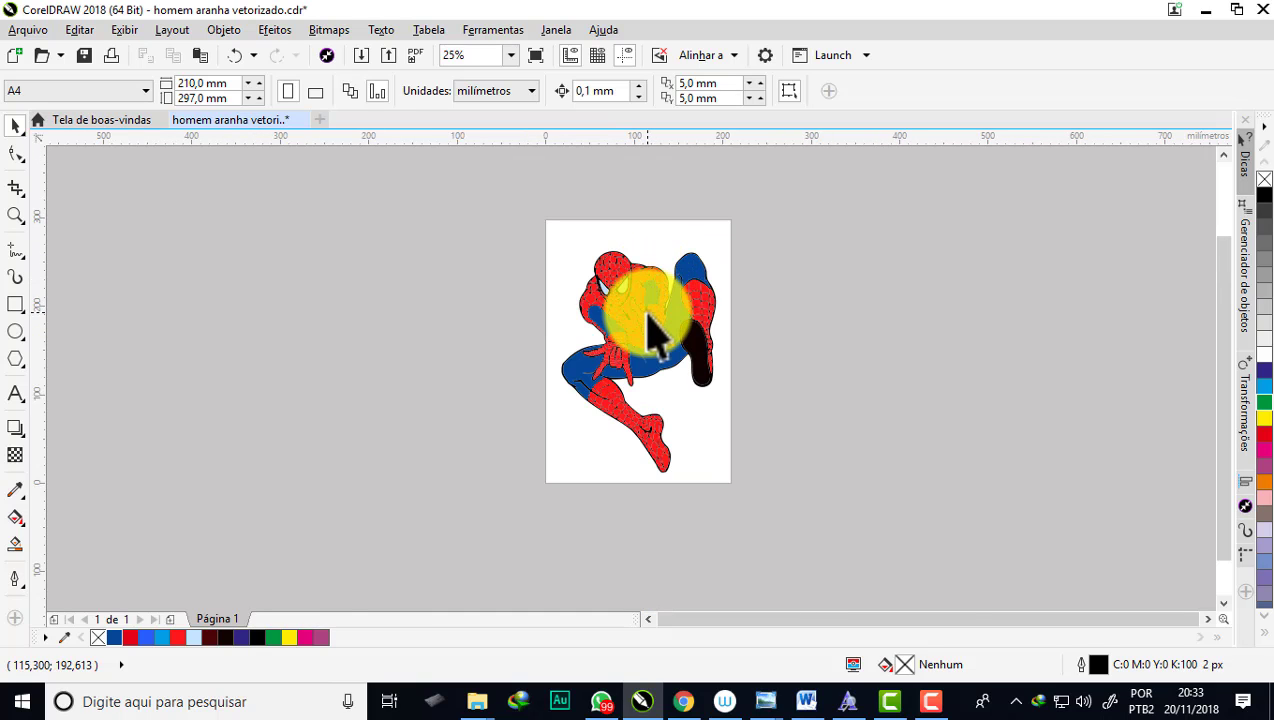
{"action": "scroll", "coordinate": [654, 333], "scroll_direction": "up", "scroll_amount": 1}
{"action": "scroll", "coordinate": [650, 330], "scroll_direction": "up", "scroll_amount": 1}
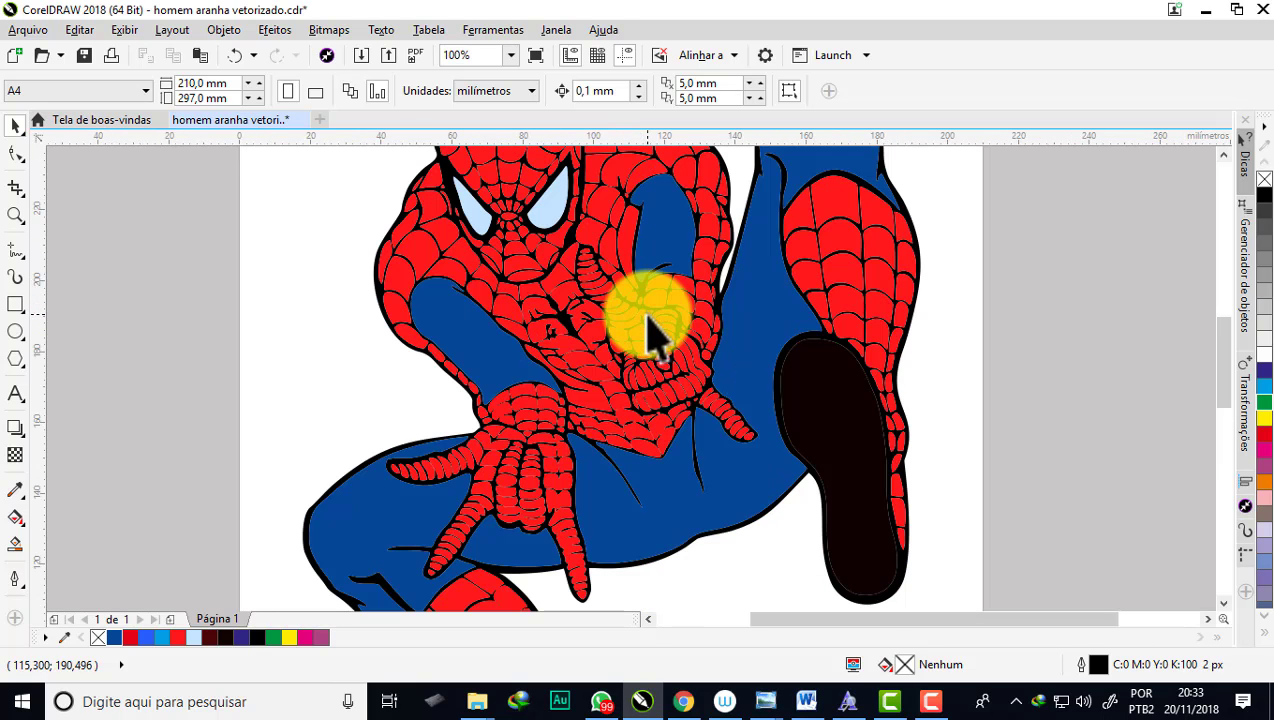
{"action": "scroll", "coordinate": [650, 330], "scroll_direction": "down", "scroll_amount": 1}
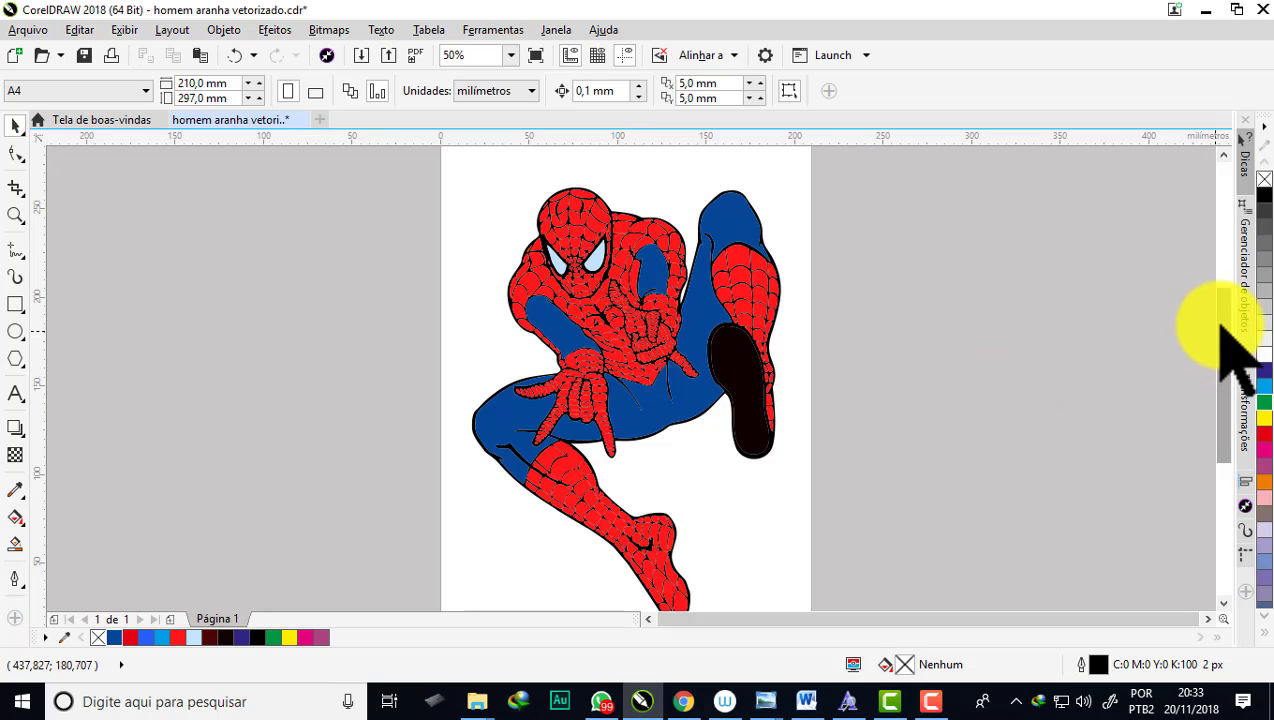
{"action": "left_click_drag", "start_coordinate": [1222, 325], "coordinate": [1222, 338]}
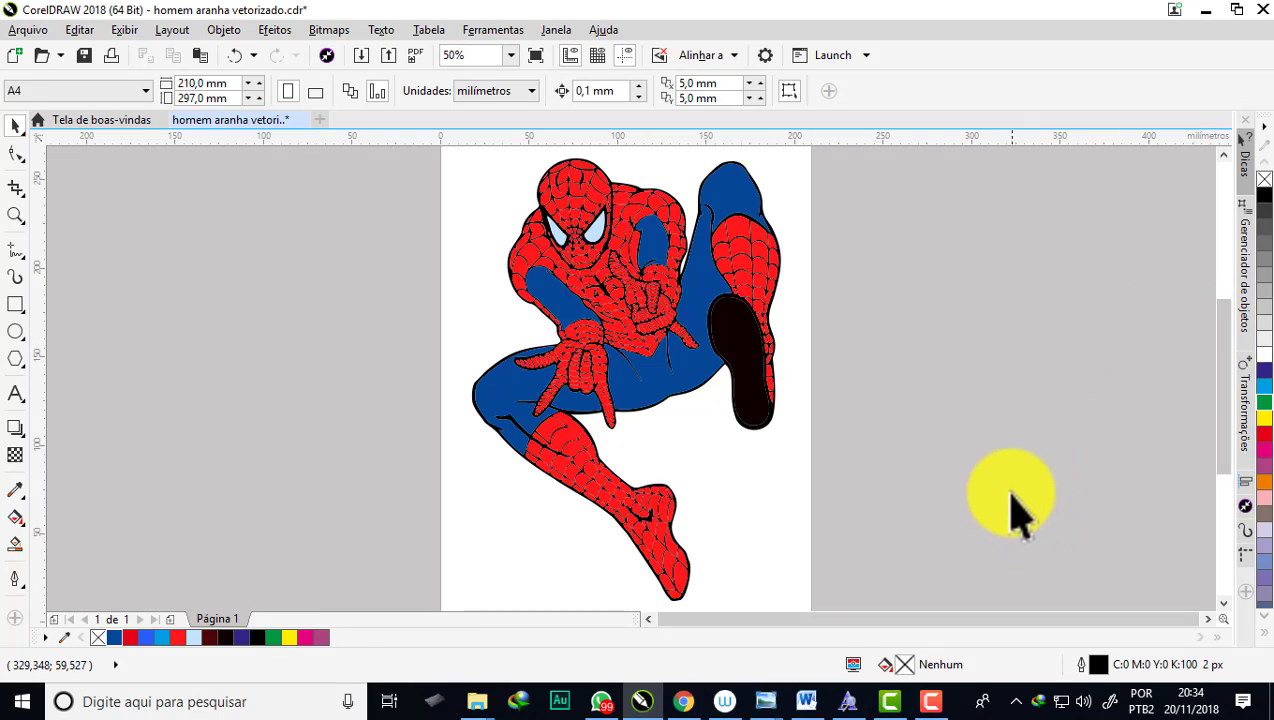
{"action": "left_click", "coordinate": [534, 56]}
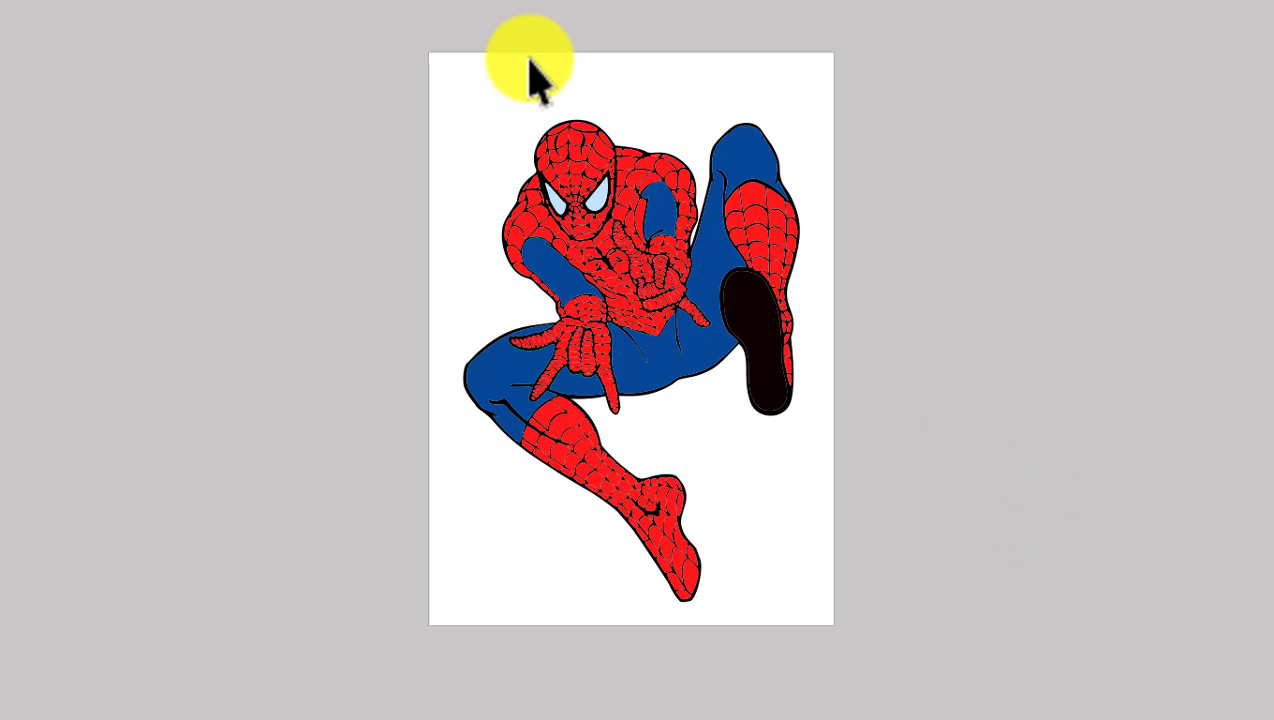
{"action": "left_click", "coordinate": [364, 63]}
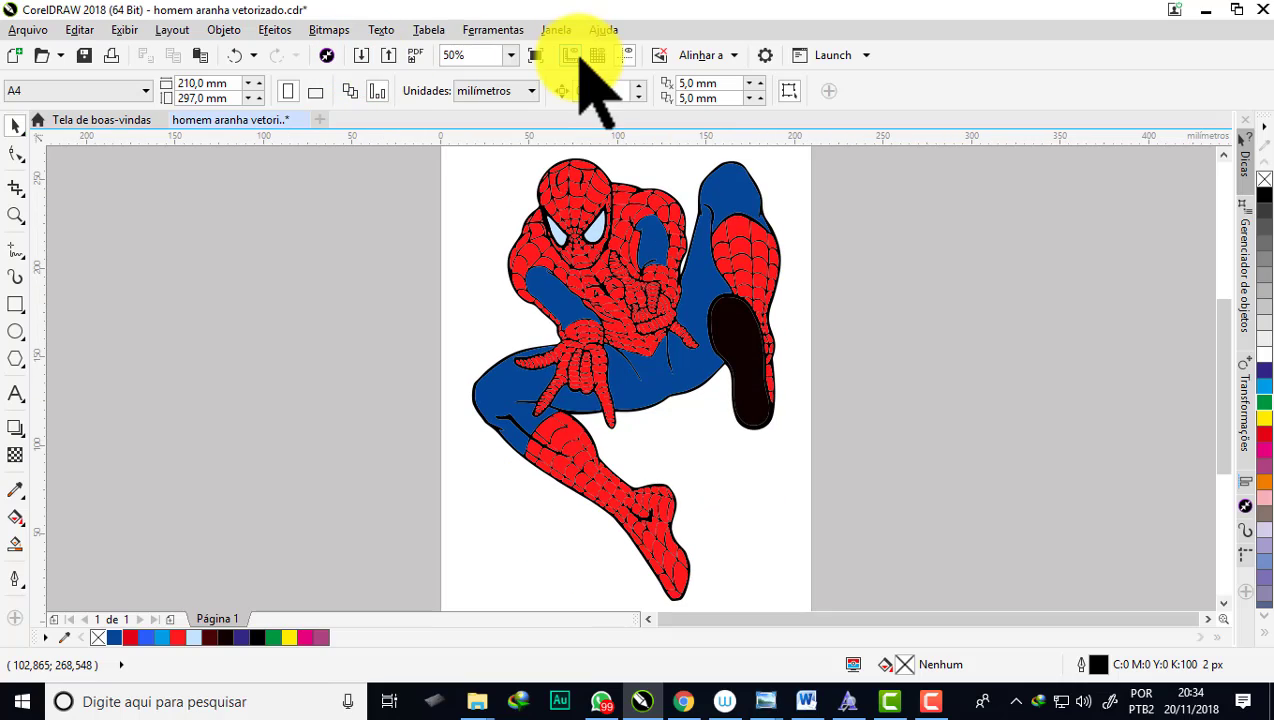
{"action": "left_click", "coordinate": [15, 215]}
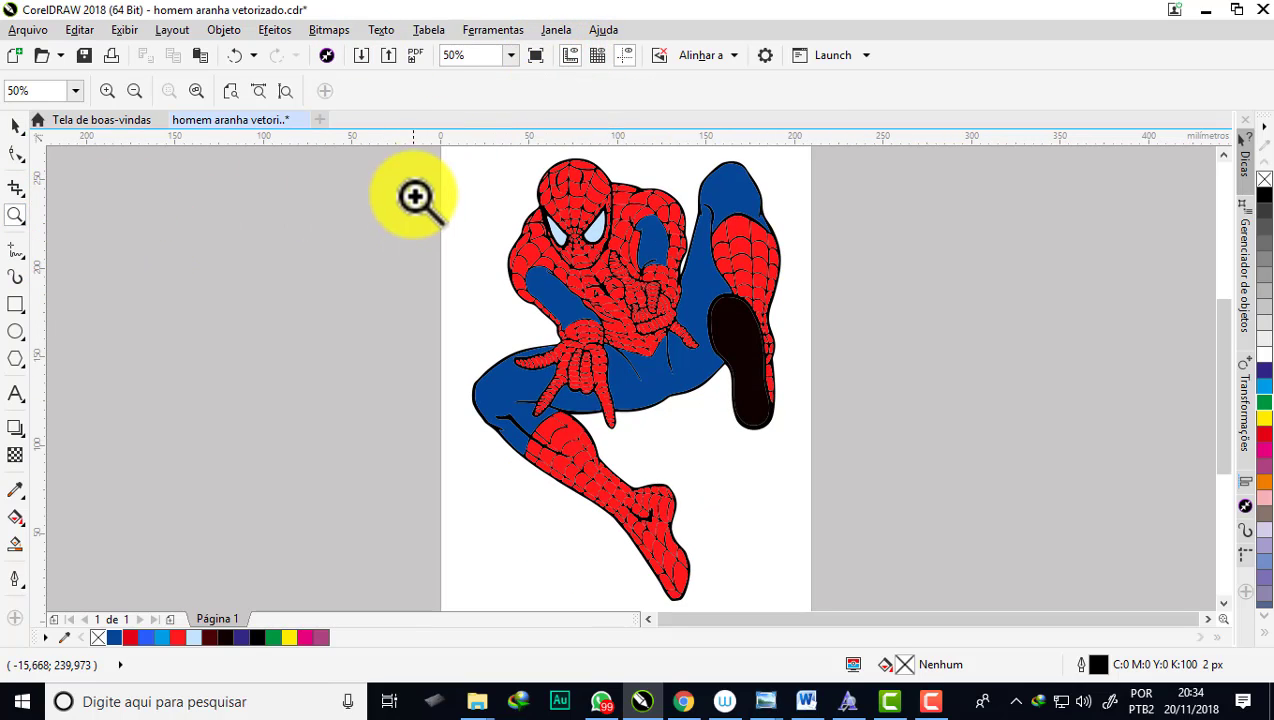
{"action": "left_click_drag", "start_coordinate": [432, 163], "coordinate": [810, 578]}
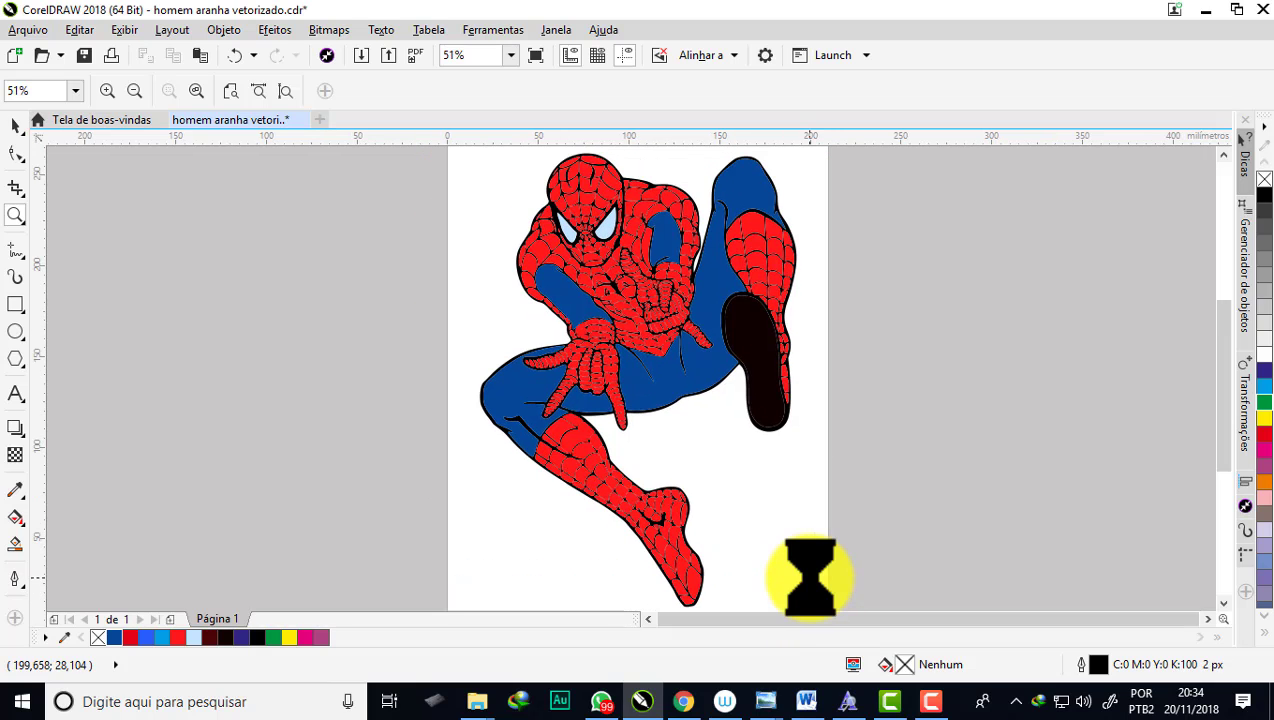